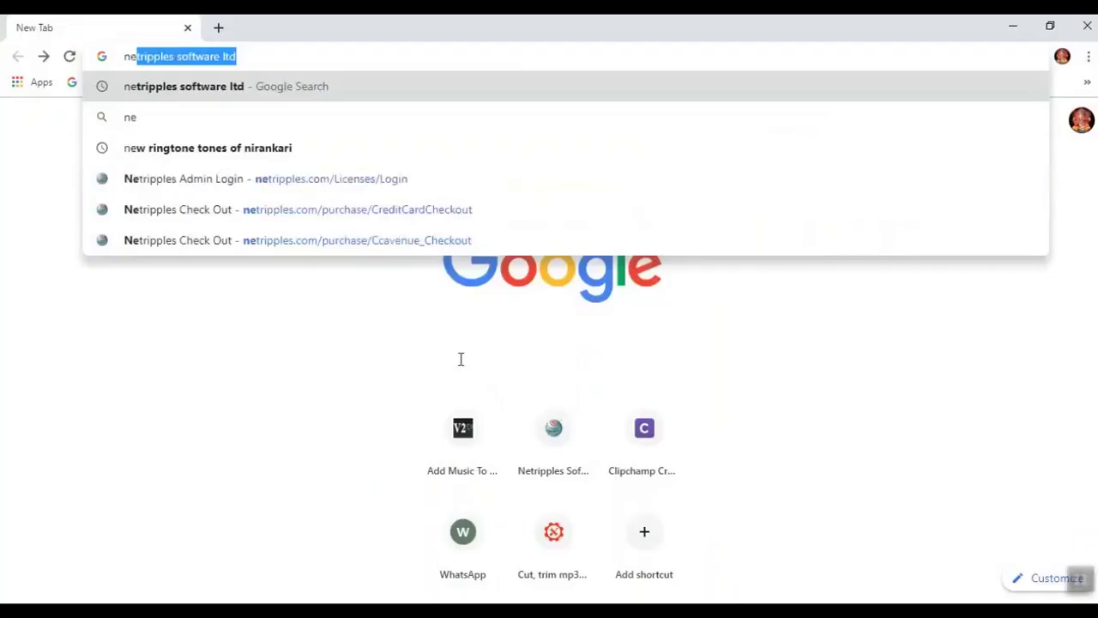
Step: Search for Netripples Software and go to its Basic Hospital(HRM) product page
key("Return")
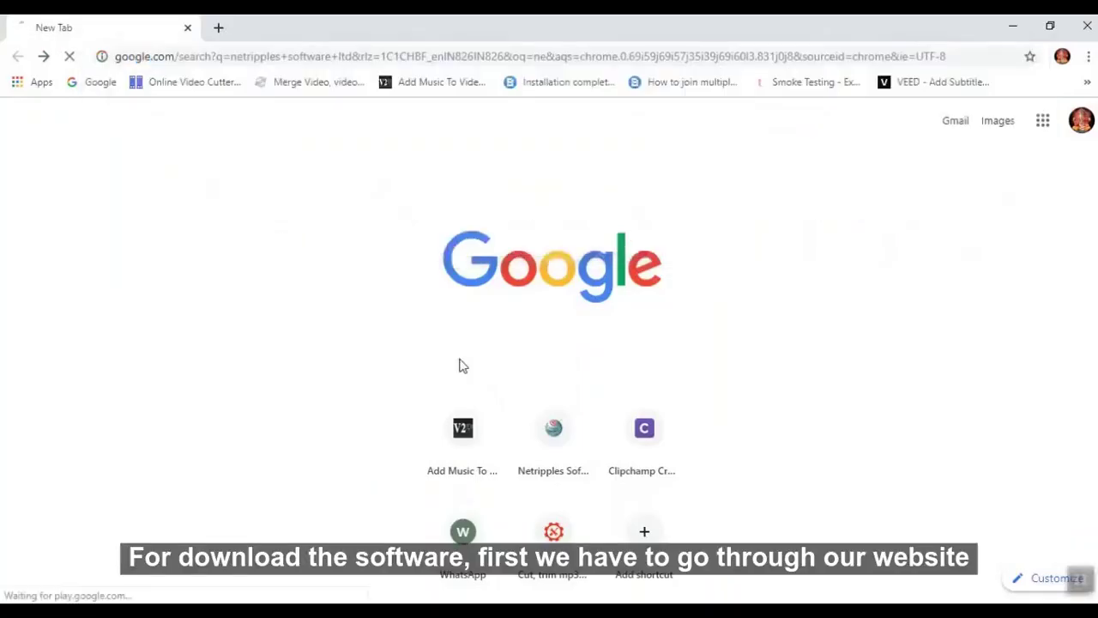
left_click(348, 221)
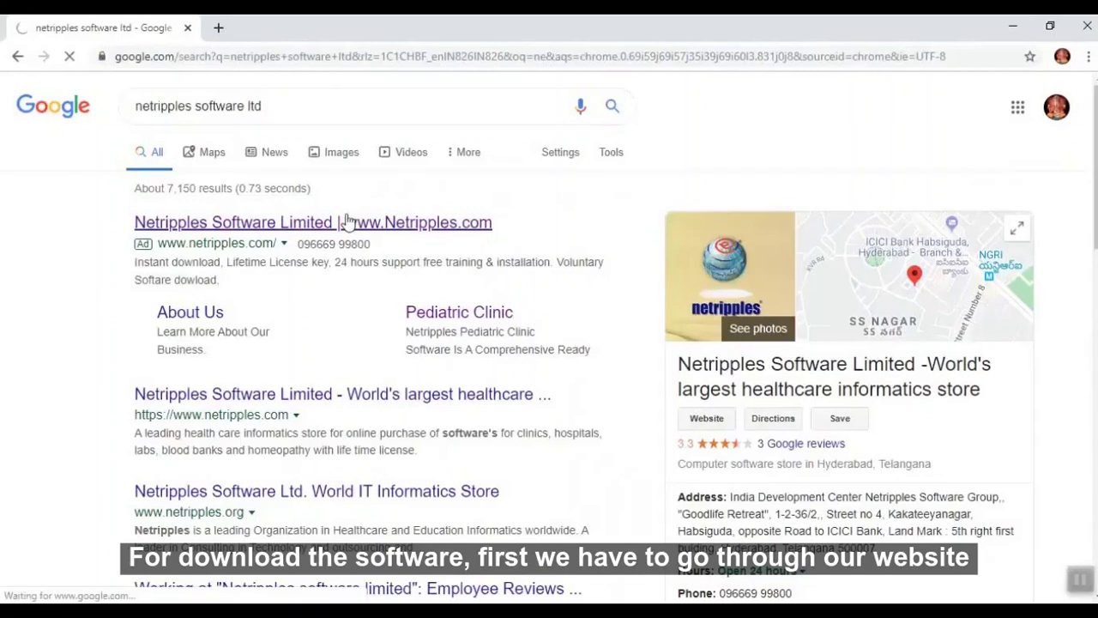
mouse_move(289, 213)
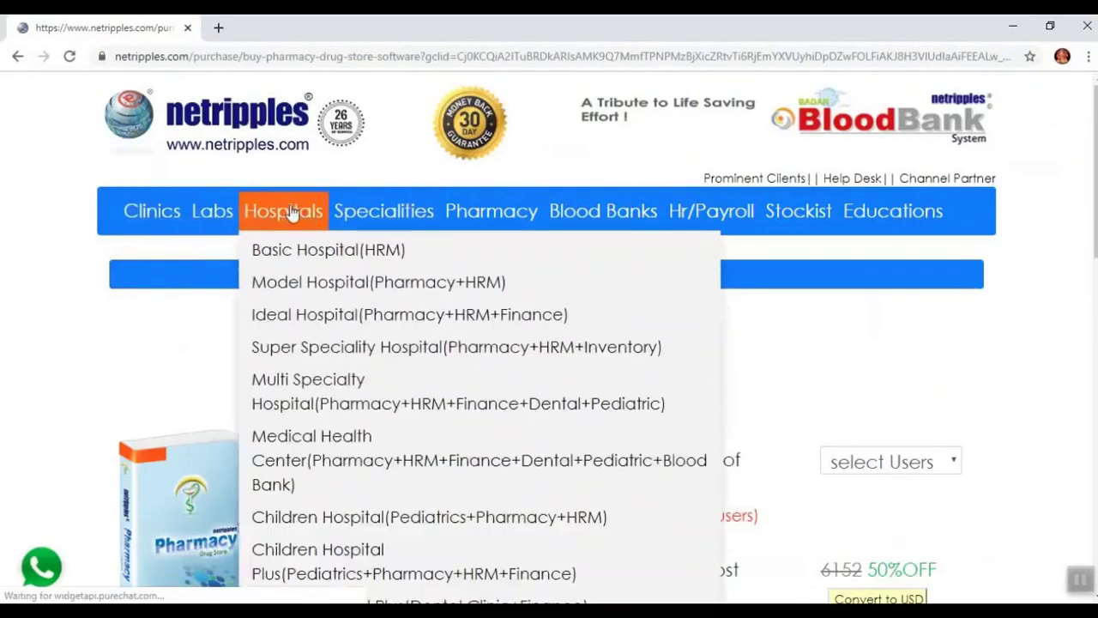
left_click(292, 256)
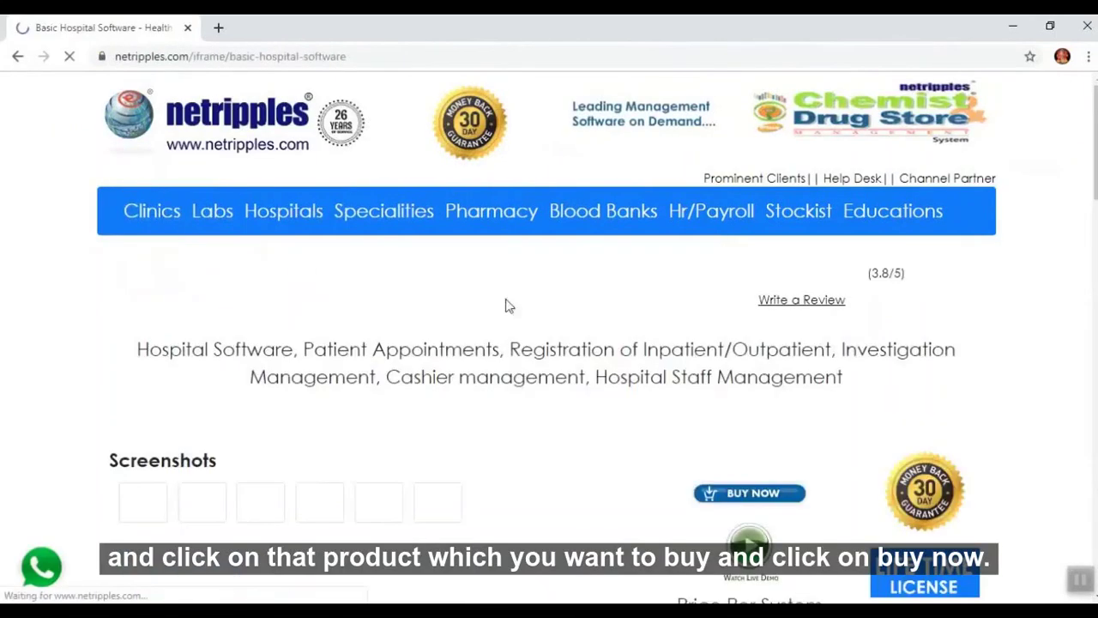
Step: Show the price in USD, check the CD shipping charge, then start buying via BUY NOW
scroll(816, 405, "down", 4)
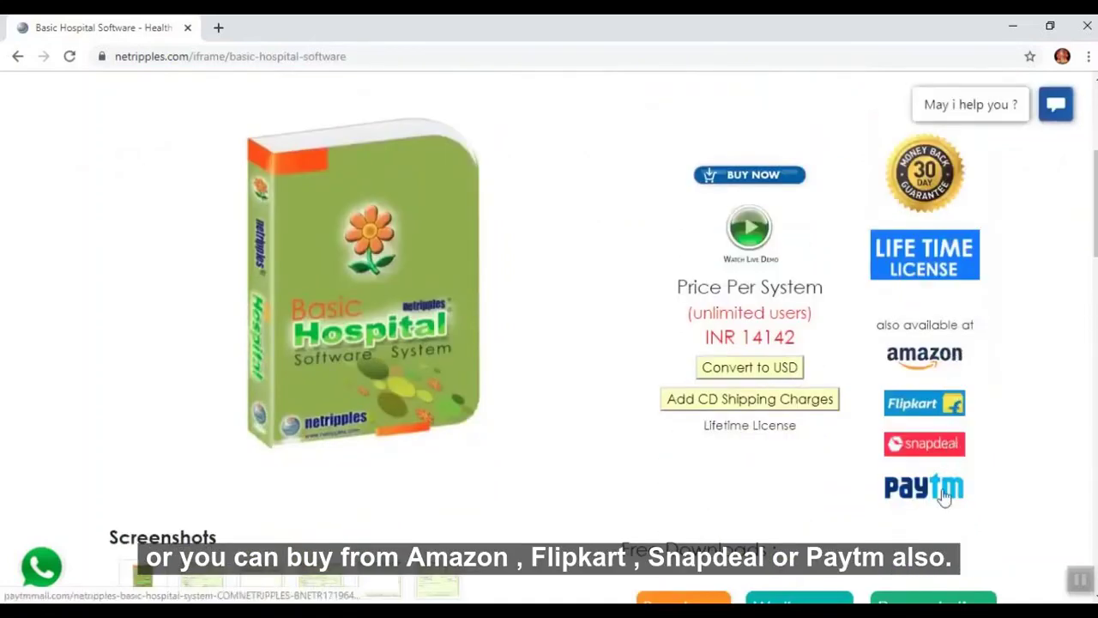
left_click(787, 375)
left_click(787, 376)
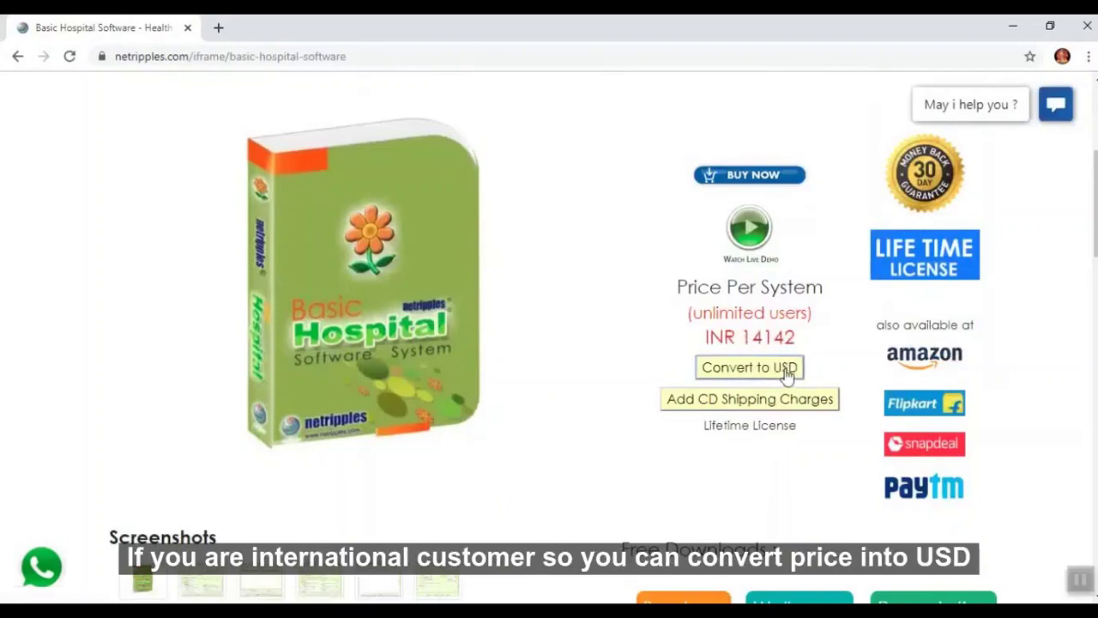
left_click(787, 376)
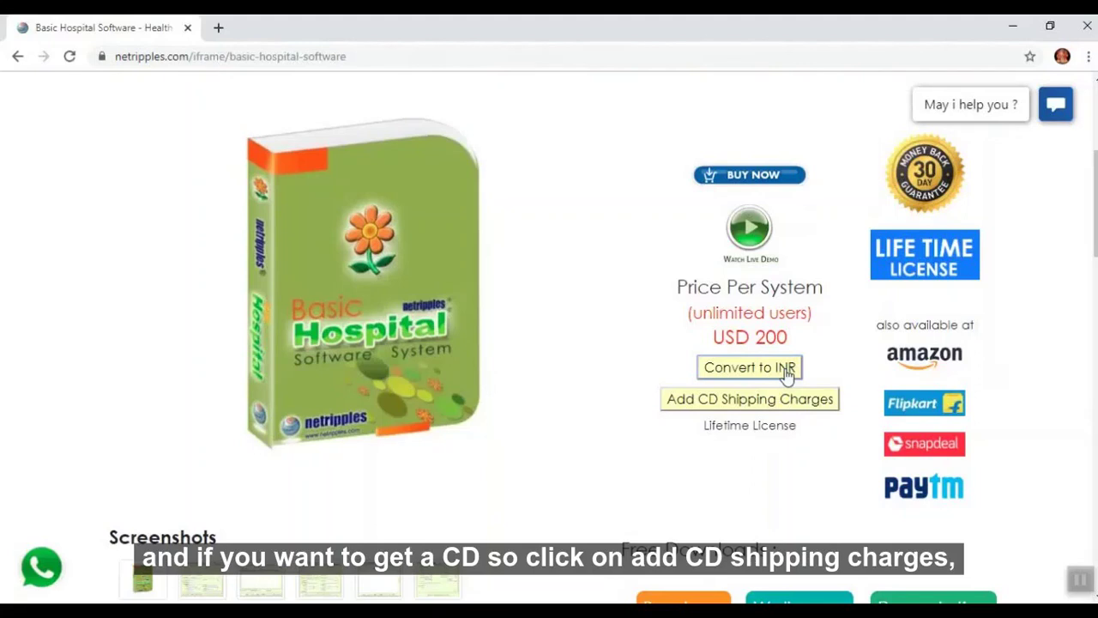
left_click(781, 405)
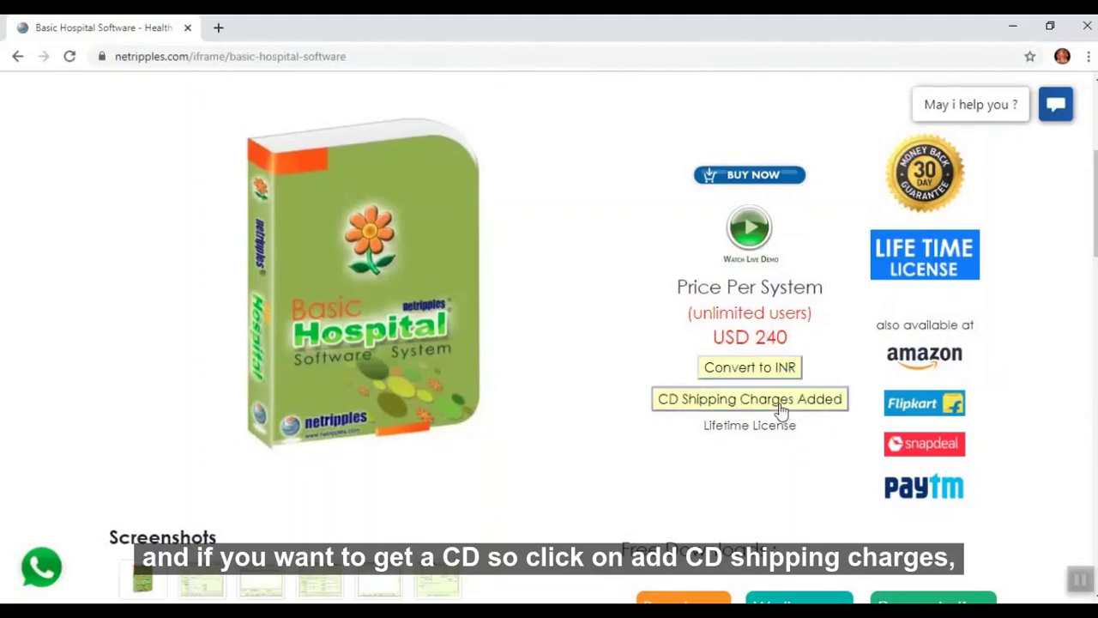
left_click(781, 407)
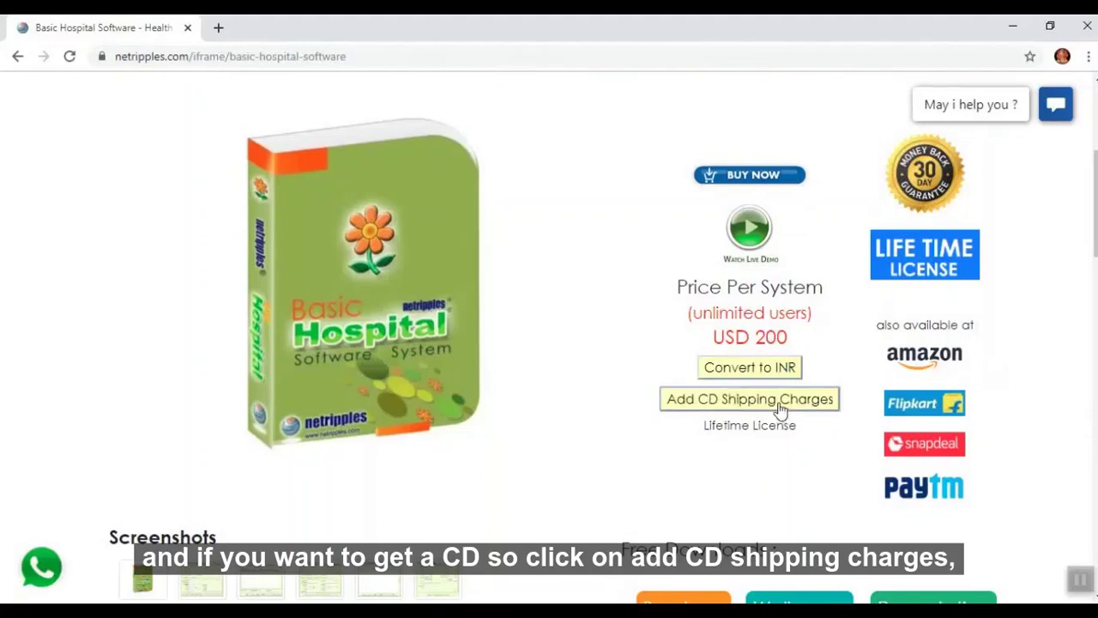
left_click(741, 176)
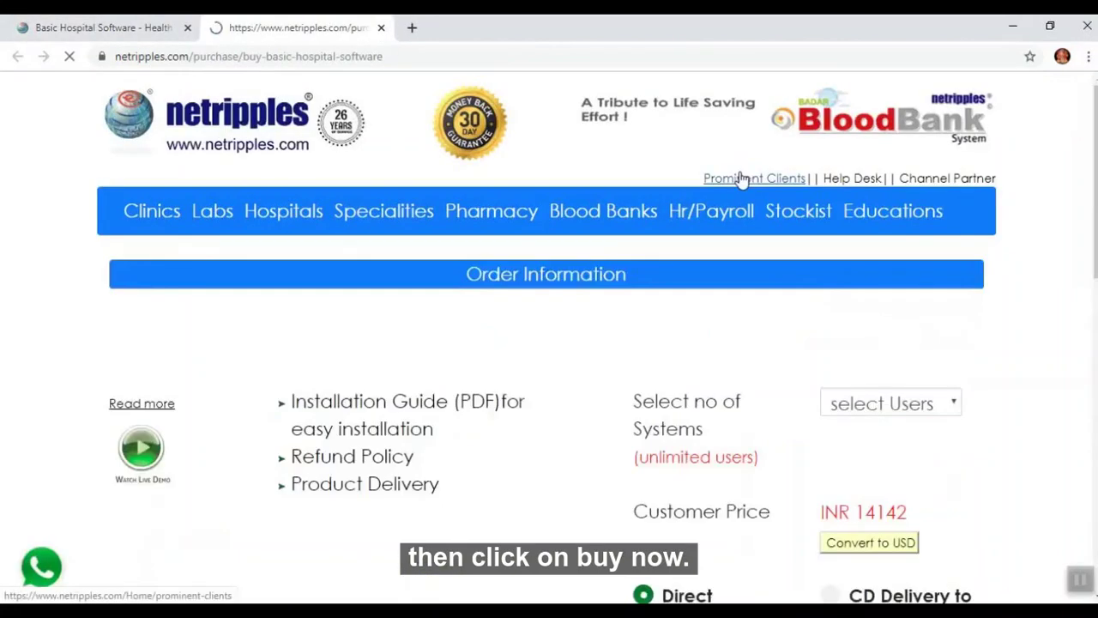
Step: Scroll past the billing details and payment gateways and generate the offline-payment invoice
scroll(569, 370, "down", 3)
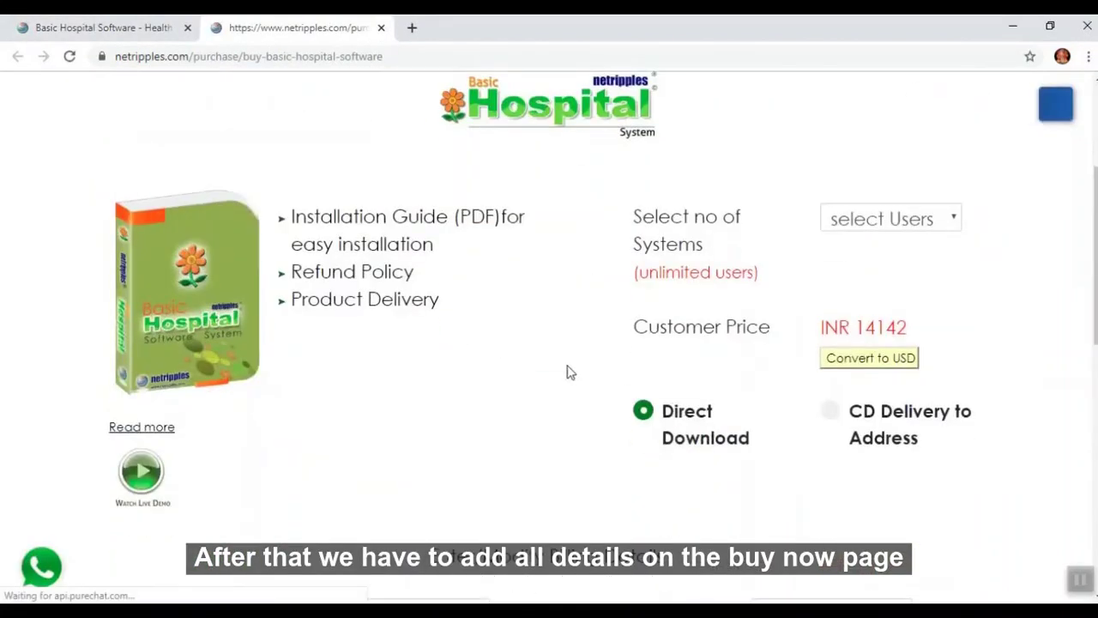
scroll(758, 400, "down", 5)
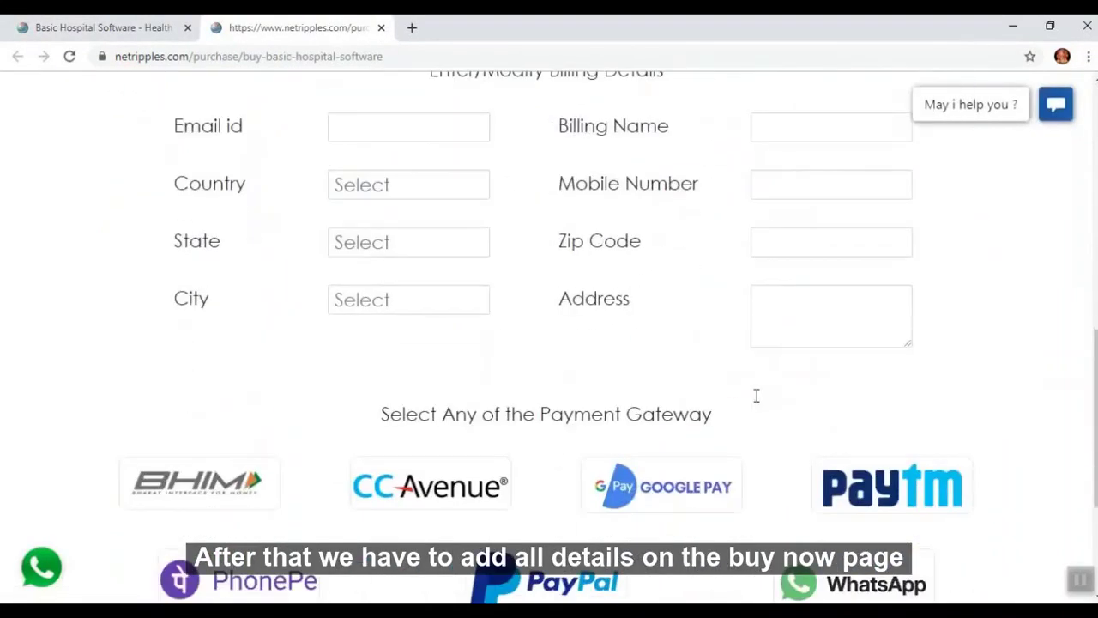
scroll(755, 396, "down", 2)
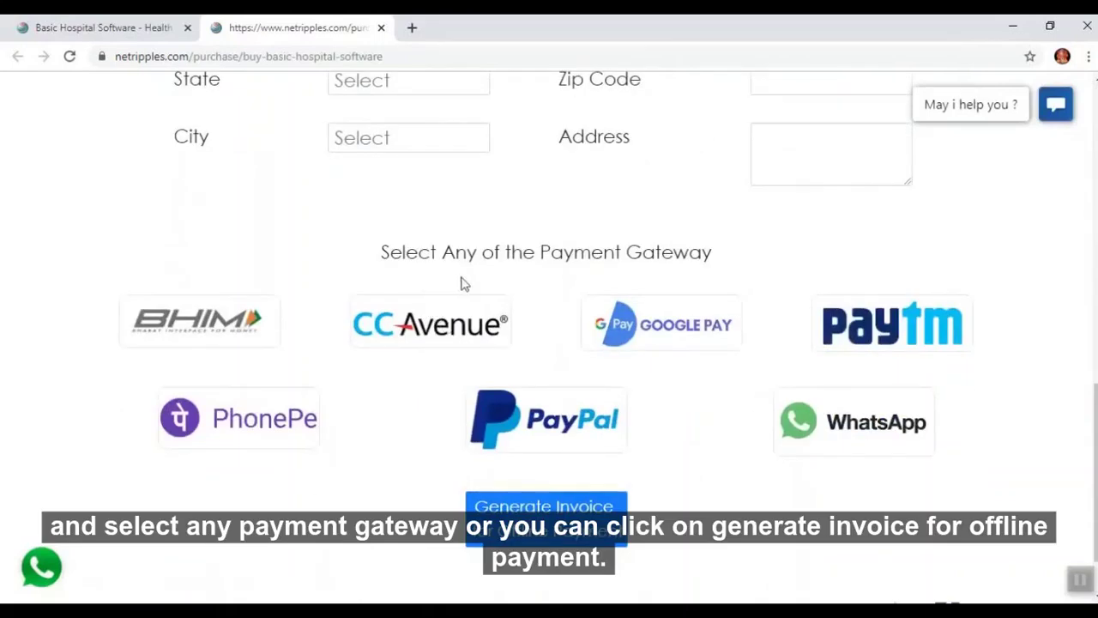
scroll(669, 461, "down", 1)
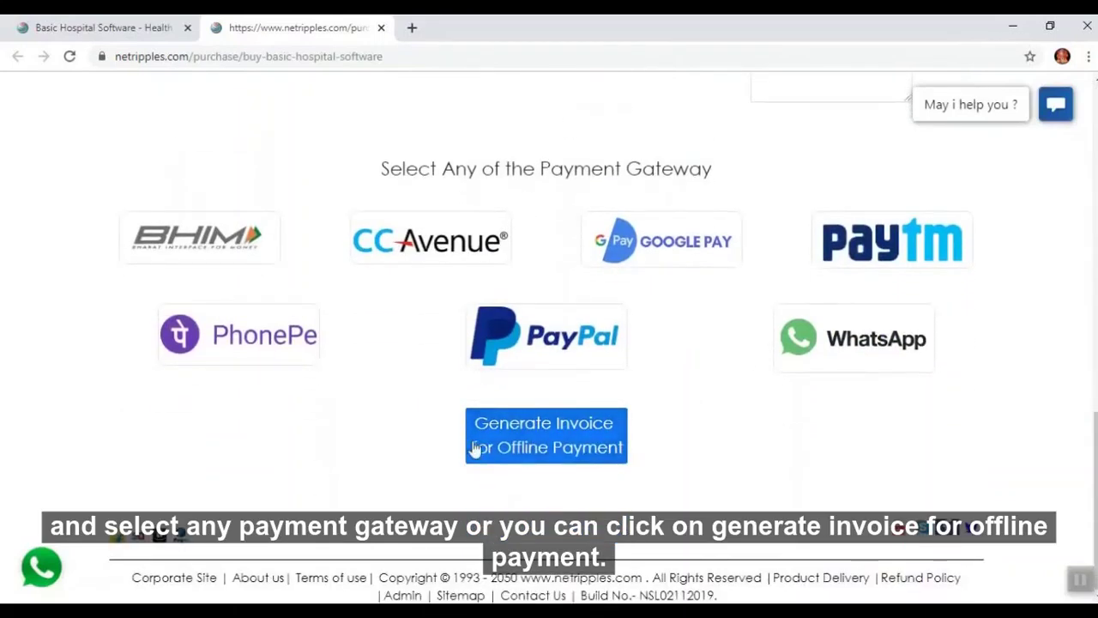
left_click(603, 453)
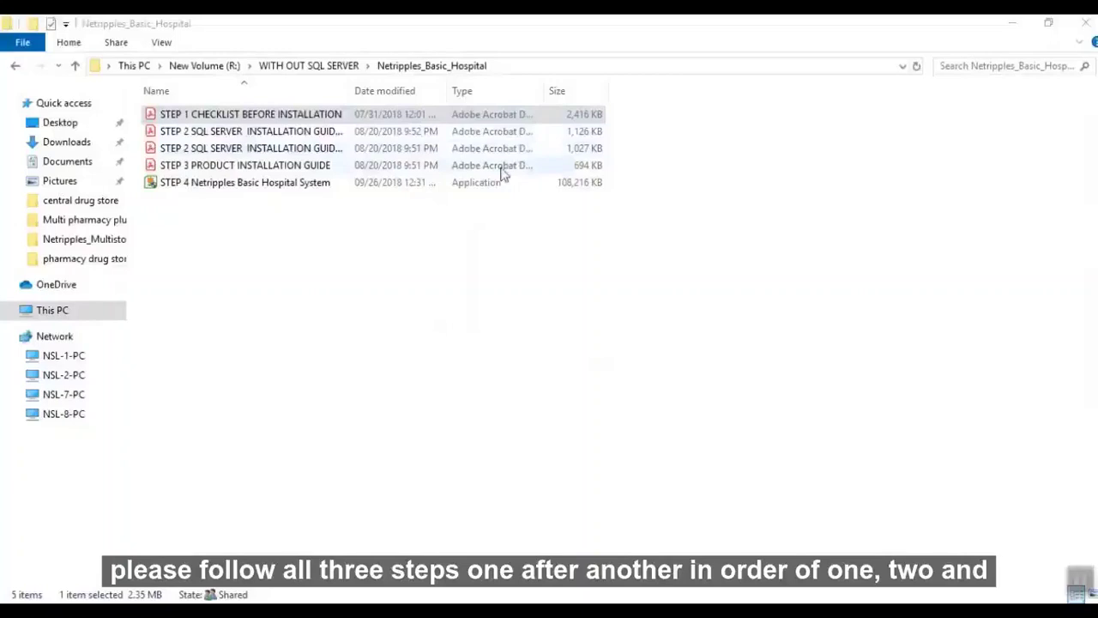
left_click(513, 230)
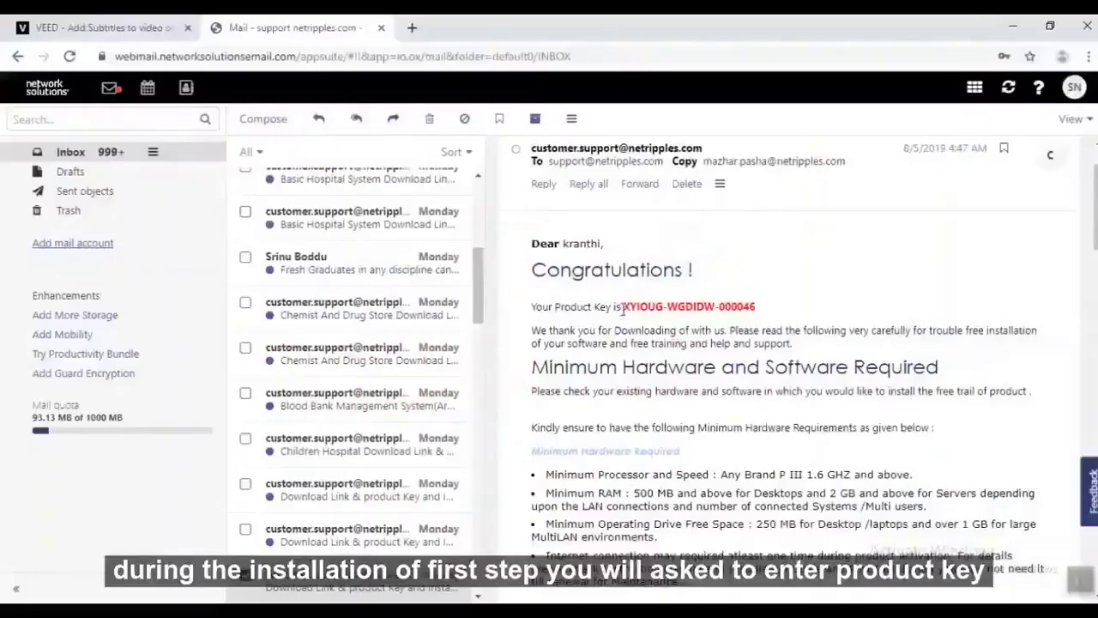
left_click_drag(622, 308, 757, 309)
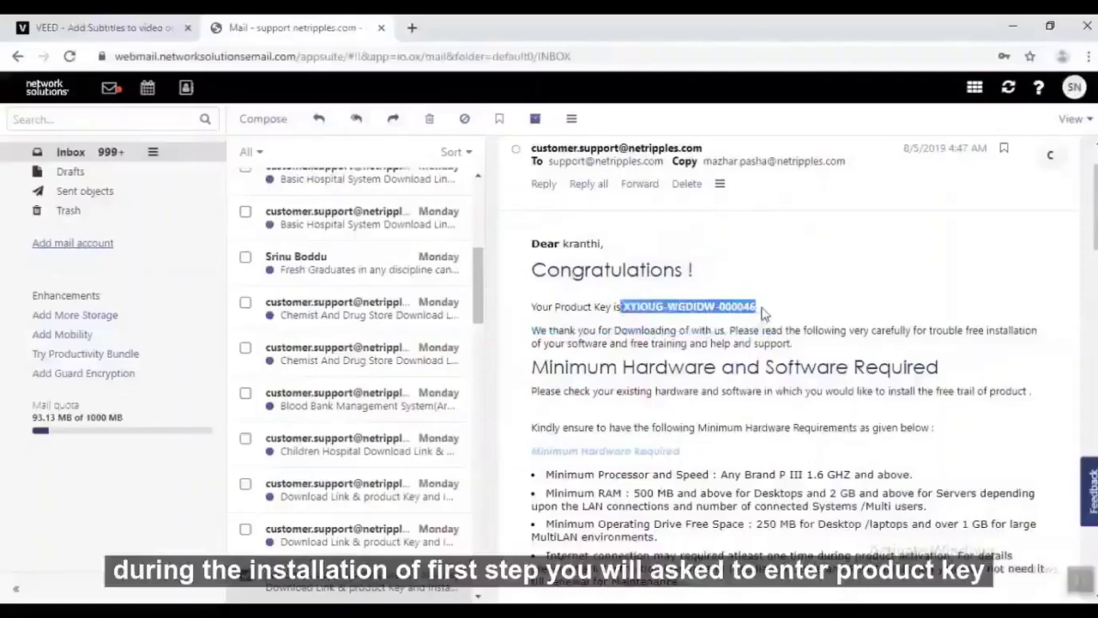
left_click(763, 312)
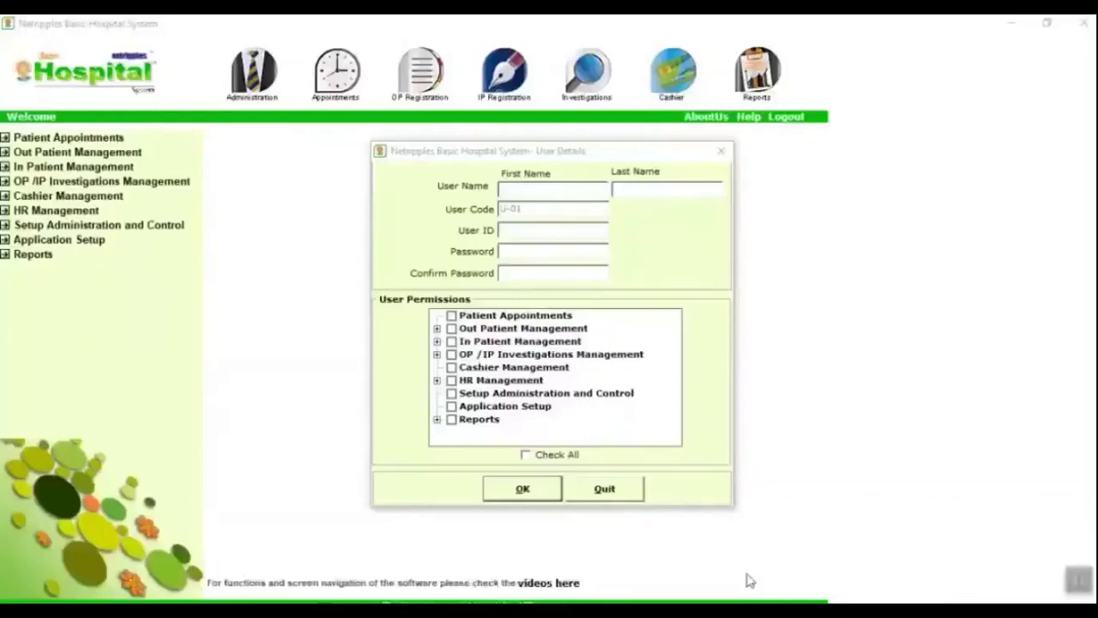
Step: Enter the new user's first and last name, user ID, and password with confirmation
left_click(577, 190)
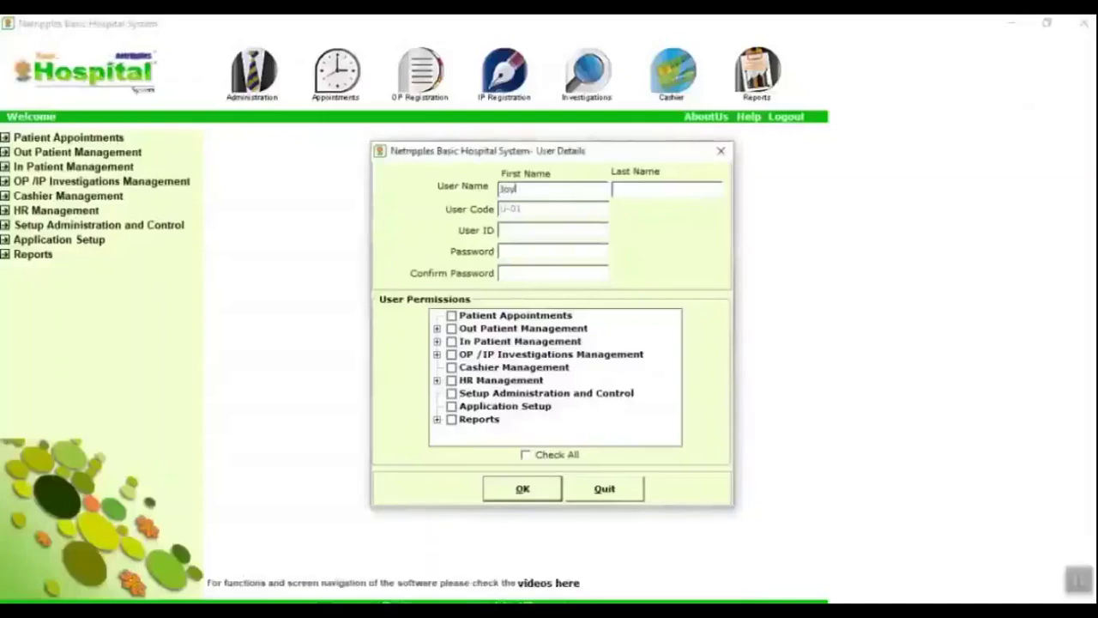
key("Tab")
key("Tab")
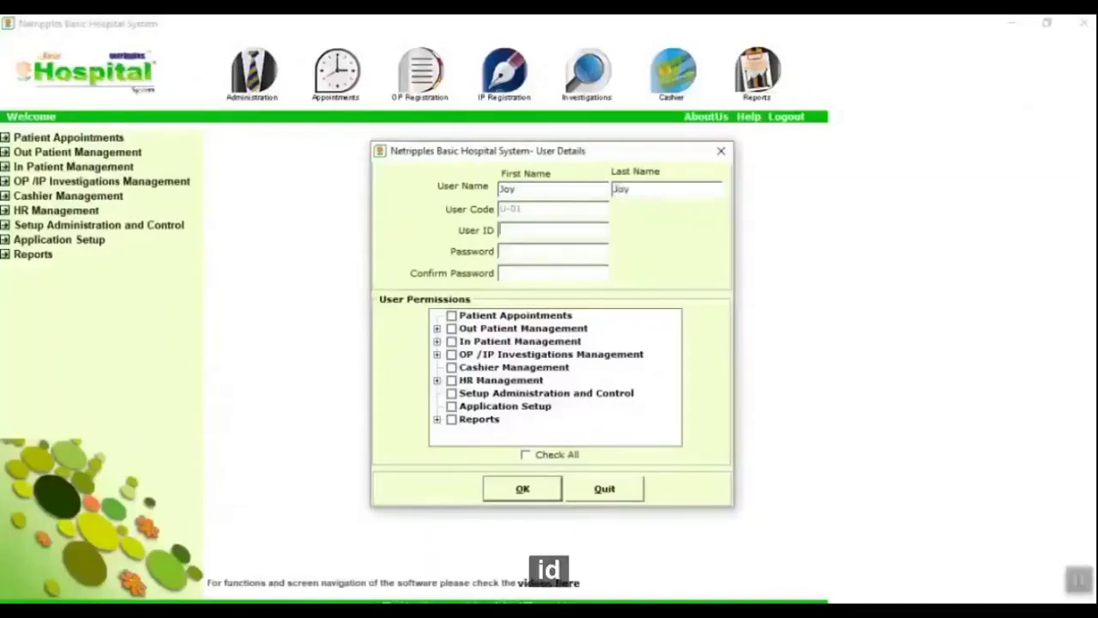
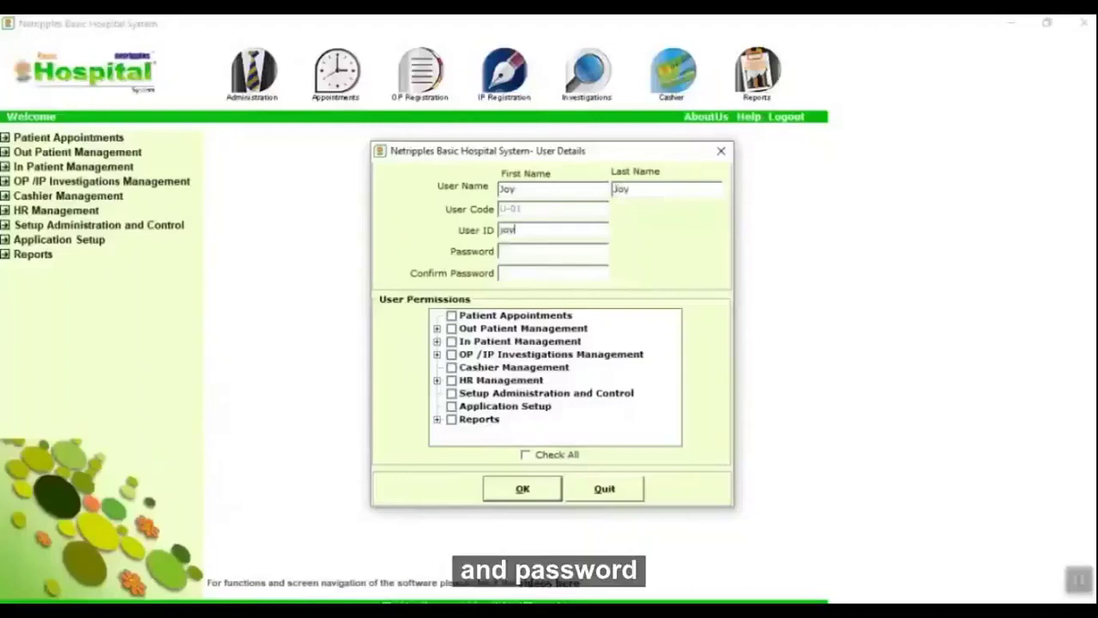
key("Tab")
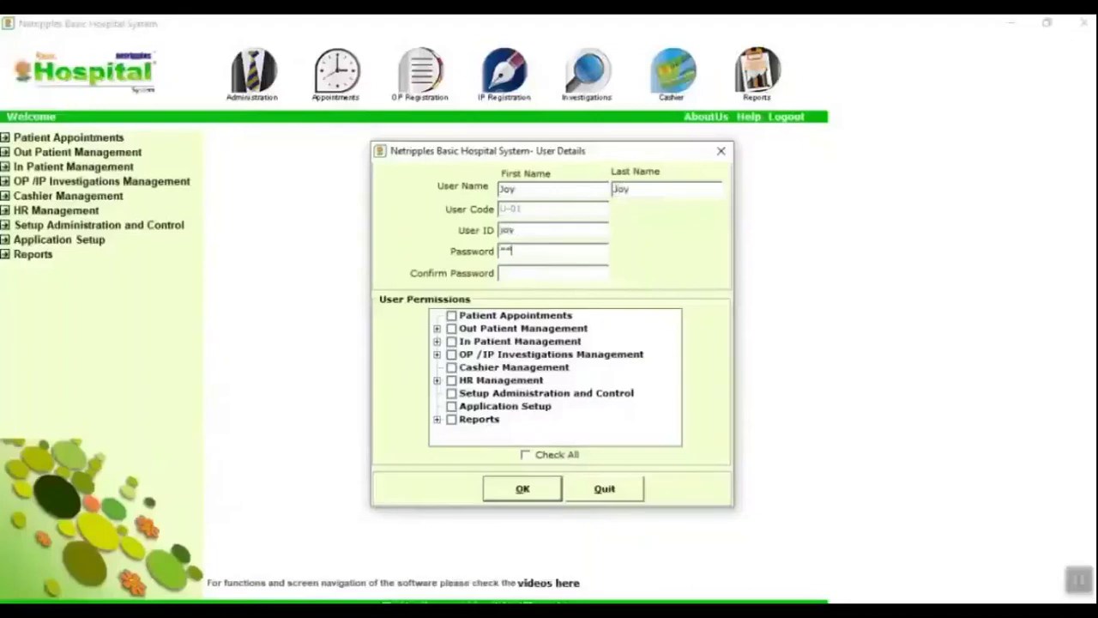
key("Tab")
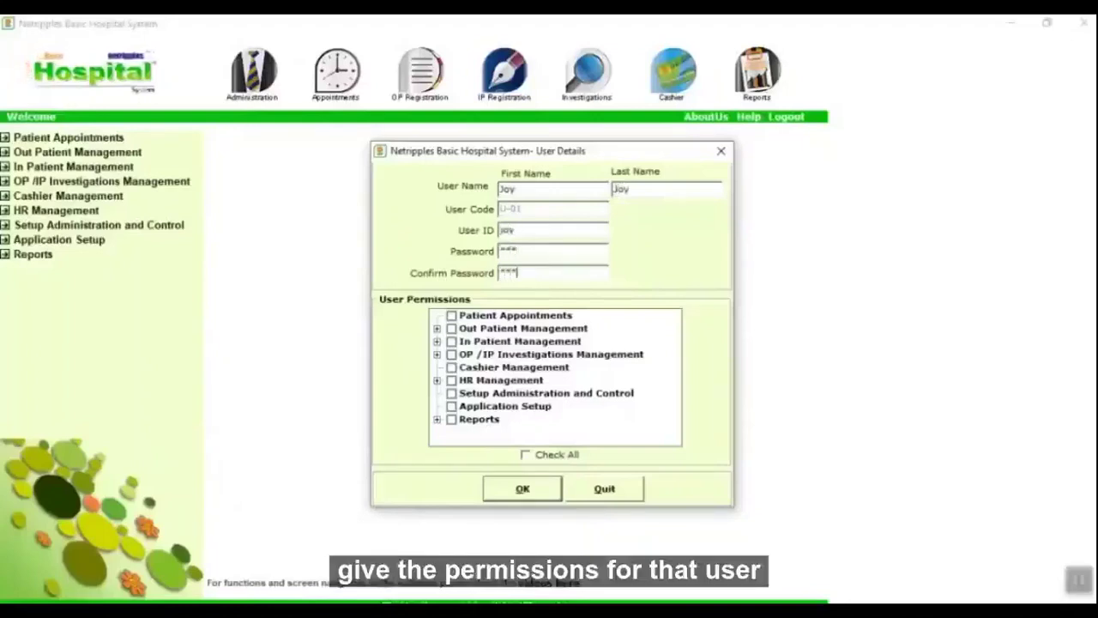
Step: Grant the user every permission with Check All and save, acknowledging the confirmation
left_click(525, 454)
left_click(525, 493)
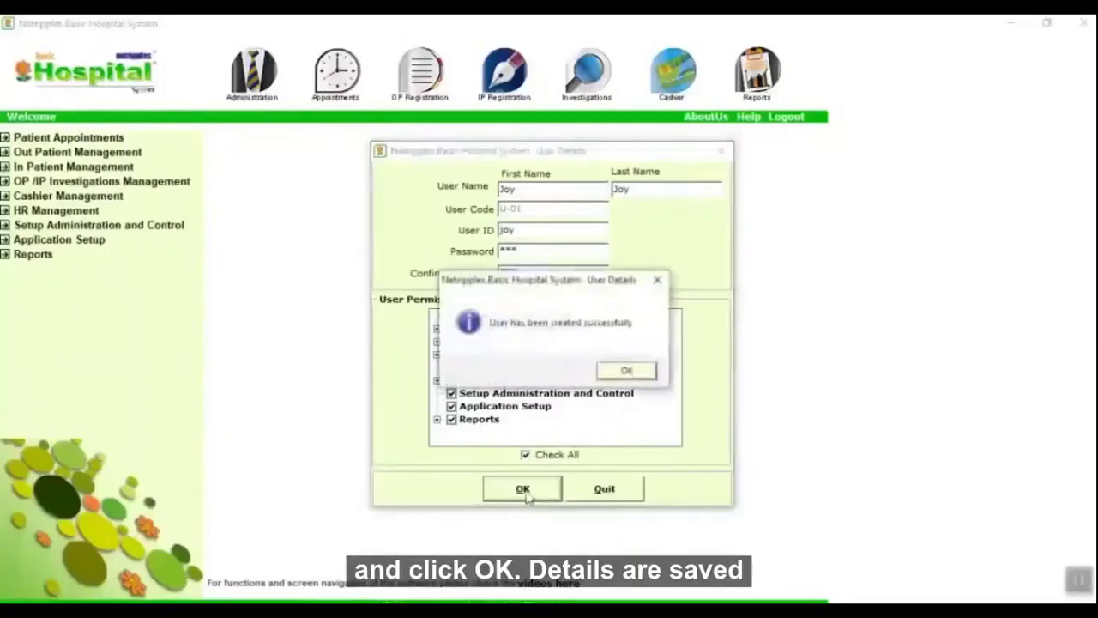
left_click(616, 374)
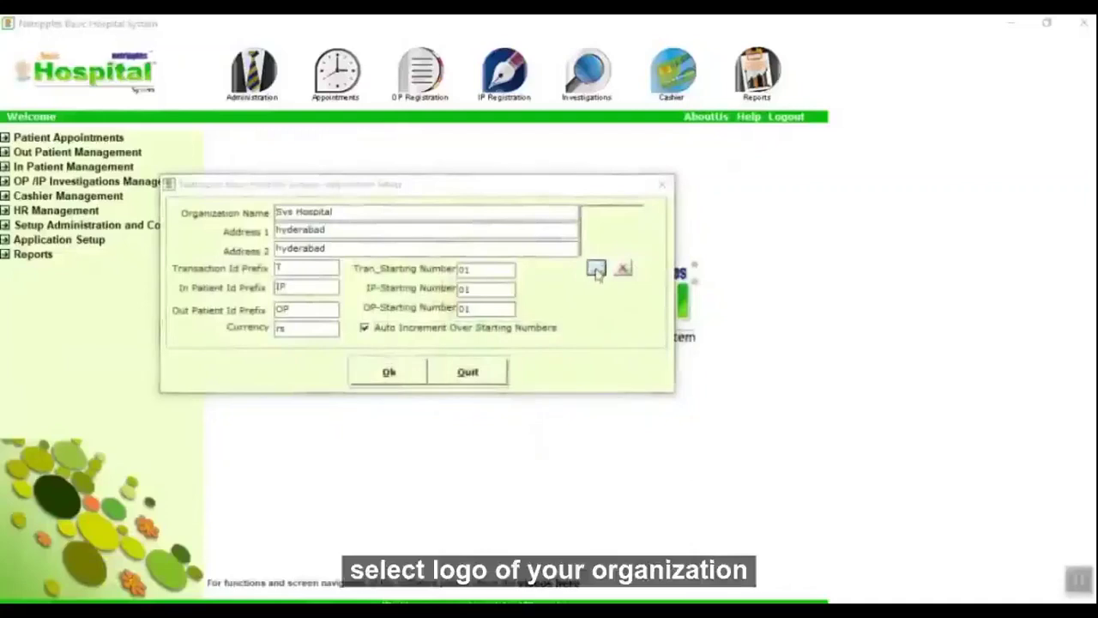
Step: Set the Basic flower image as Svs Hospital's logo and save the organisation details
left_click(596, 268)
double_click(371, 309)
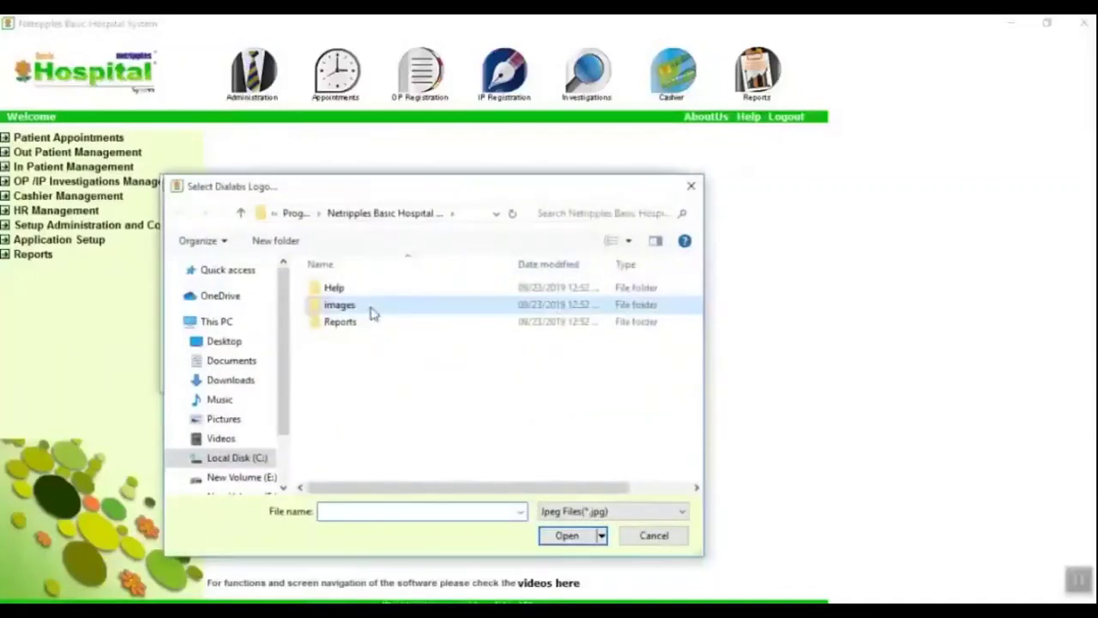
left_click(538, 309)
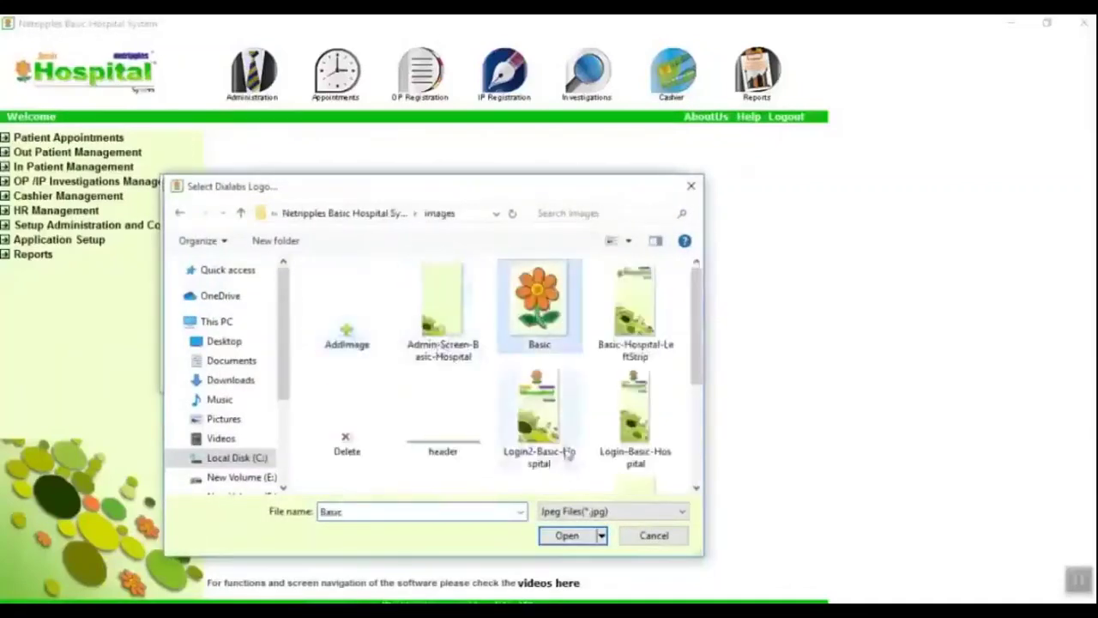
left_click(566, 534)
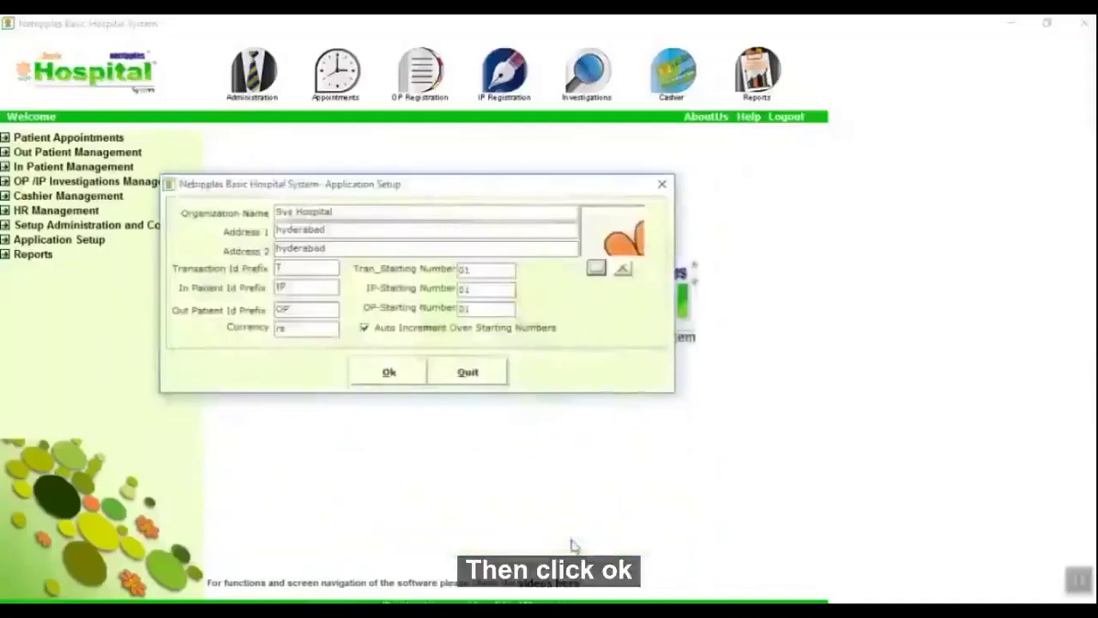
left_click(389, 371)
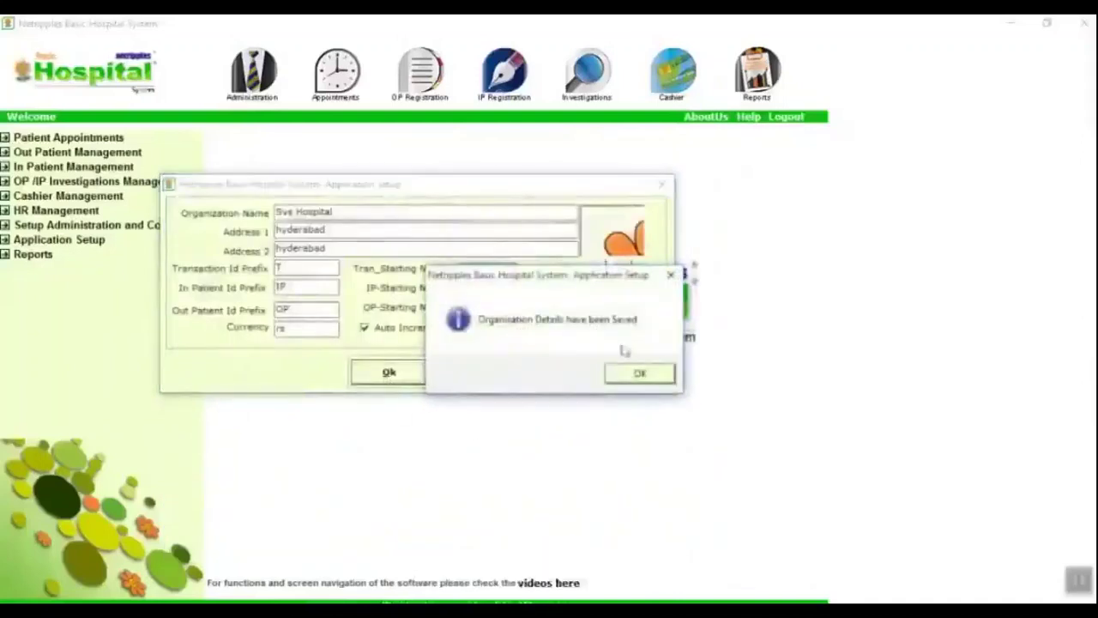
left_click(635, 374)
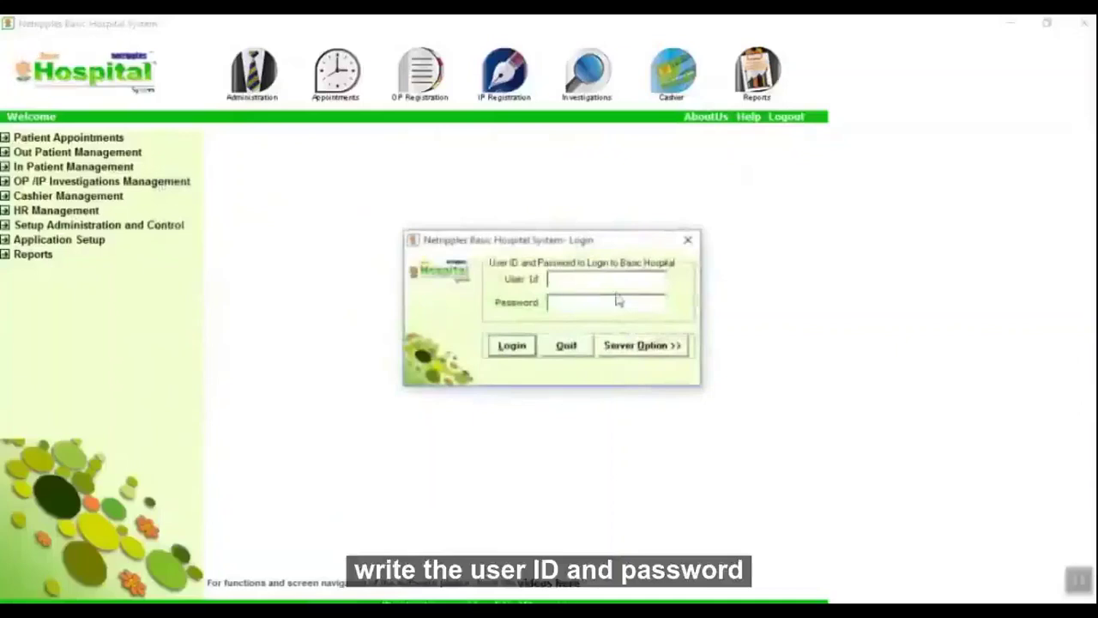
Step: Log in with the new user's ID and password and go to Setup Administration and Control
type("roy")
left_click(606, 299)
type("***")
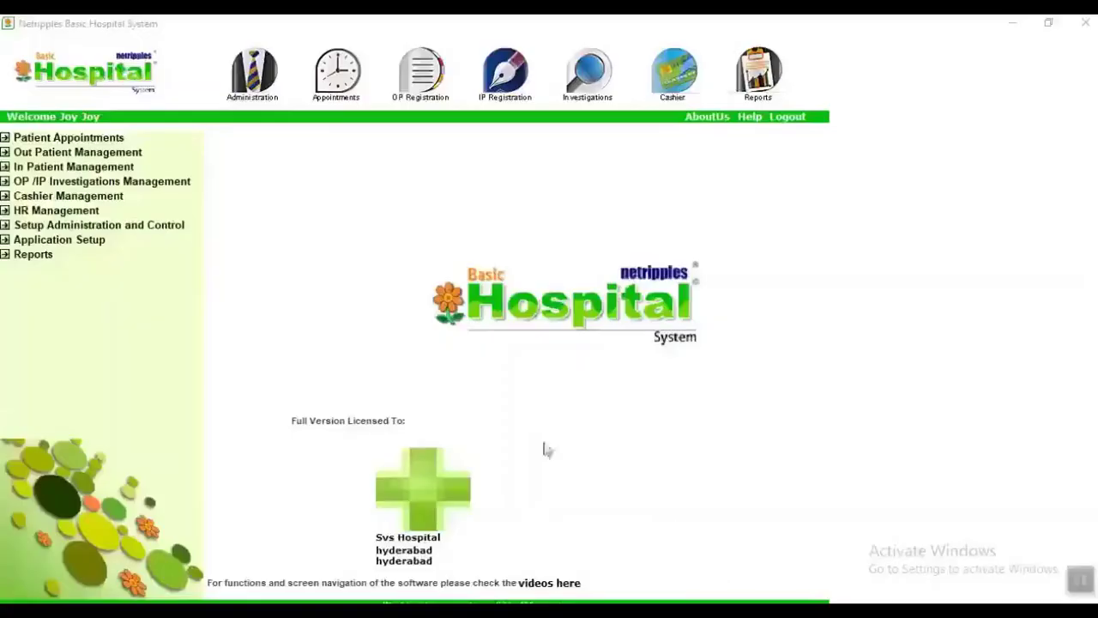
left_click(123, 225)
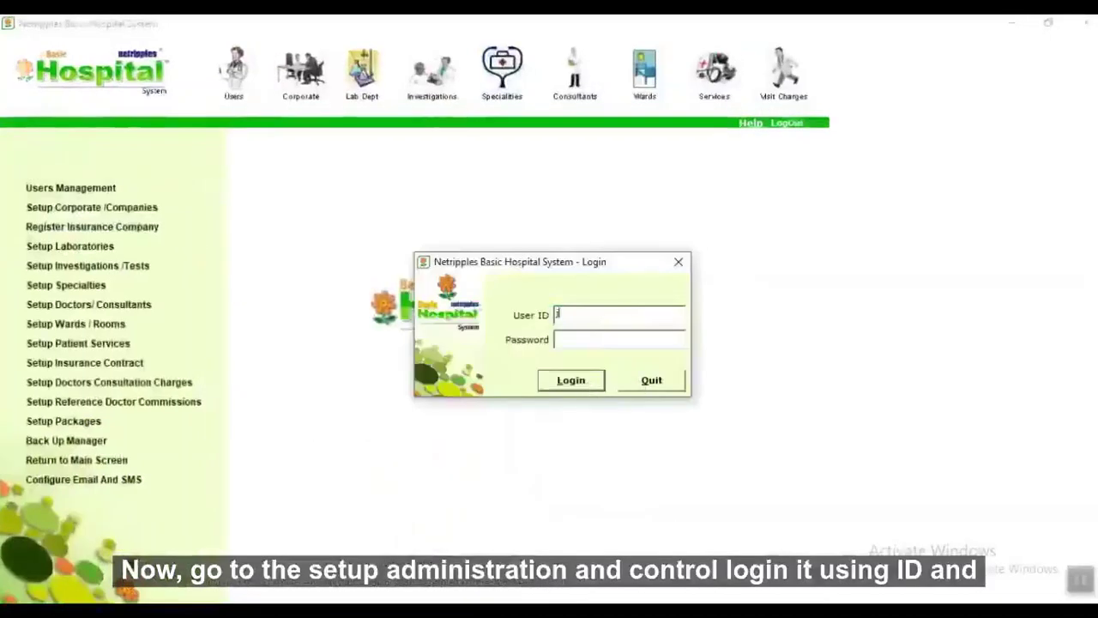
Step: Enter the administrator's user ID and password in the Login dialog and log in
type("oy")
type("***")
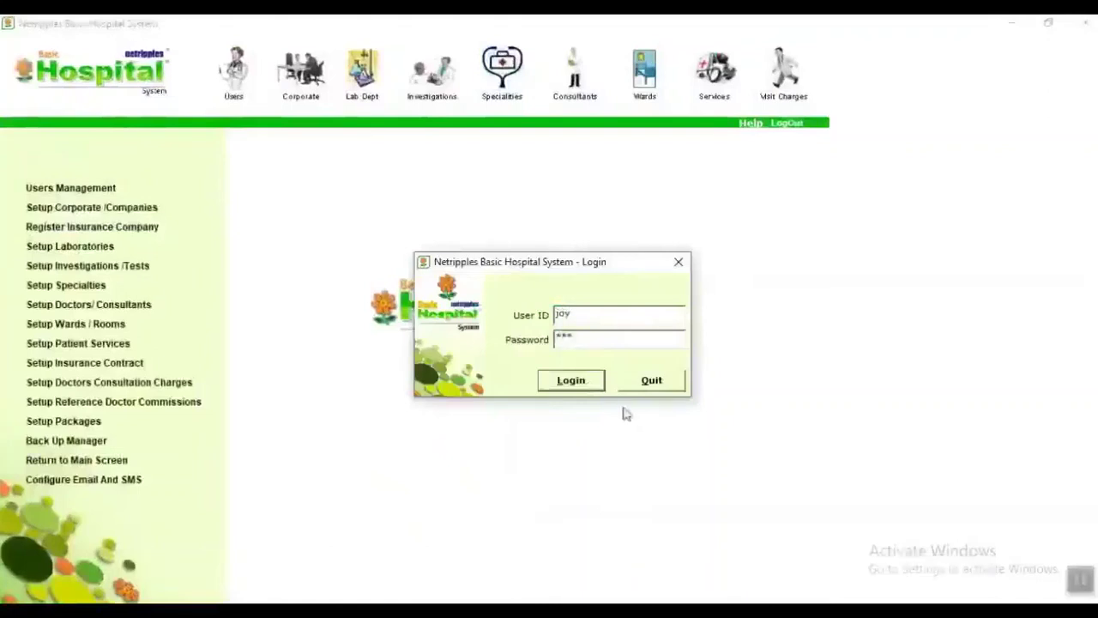
left_click(592, 388)
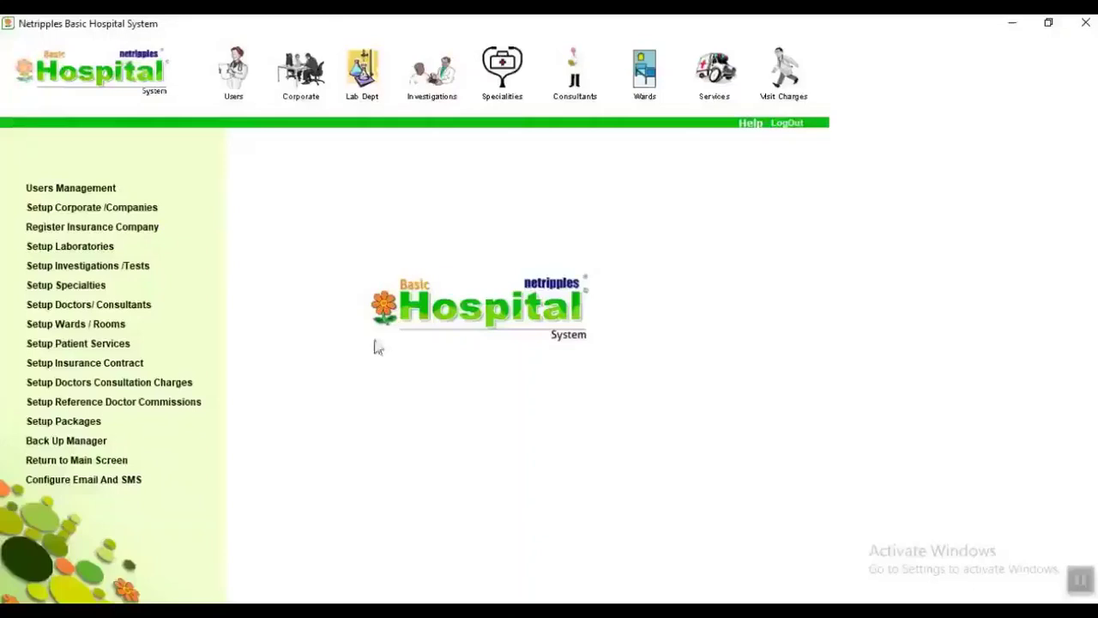
Step: Review users, companies, insurers, labs, tests, specialties, doctors, wards, services, contracts, then consultation charges
left_click(59, 197)
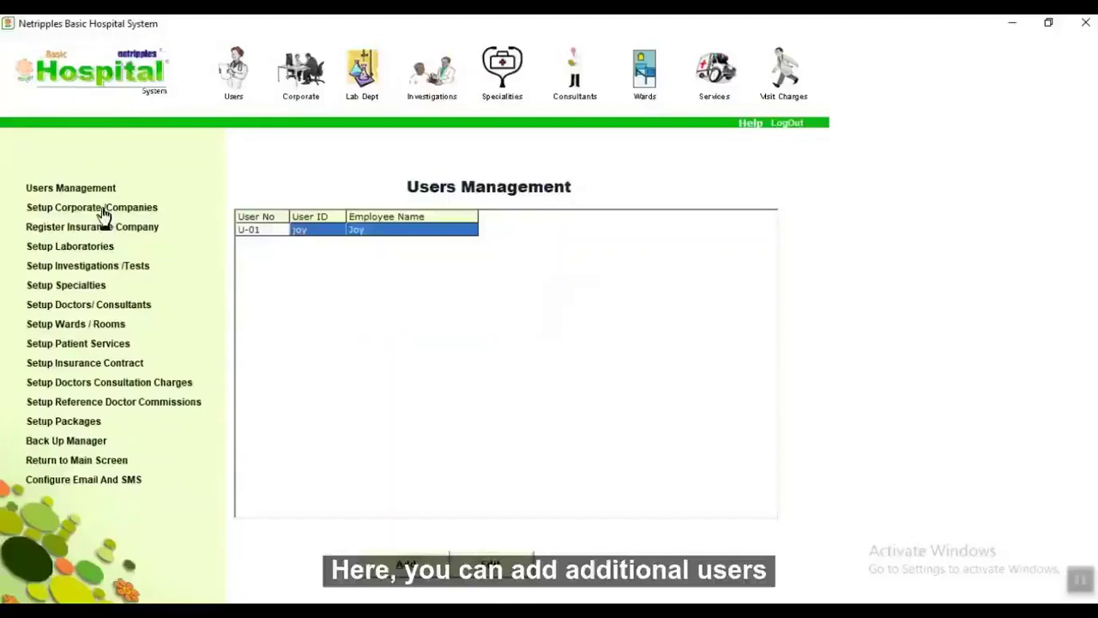
left_click(103, 209)
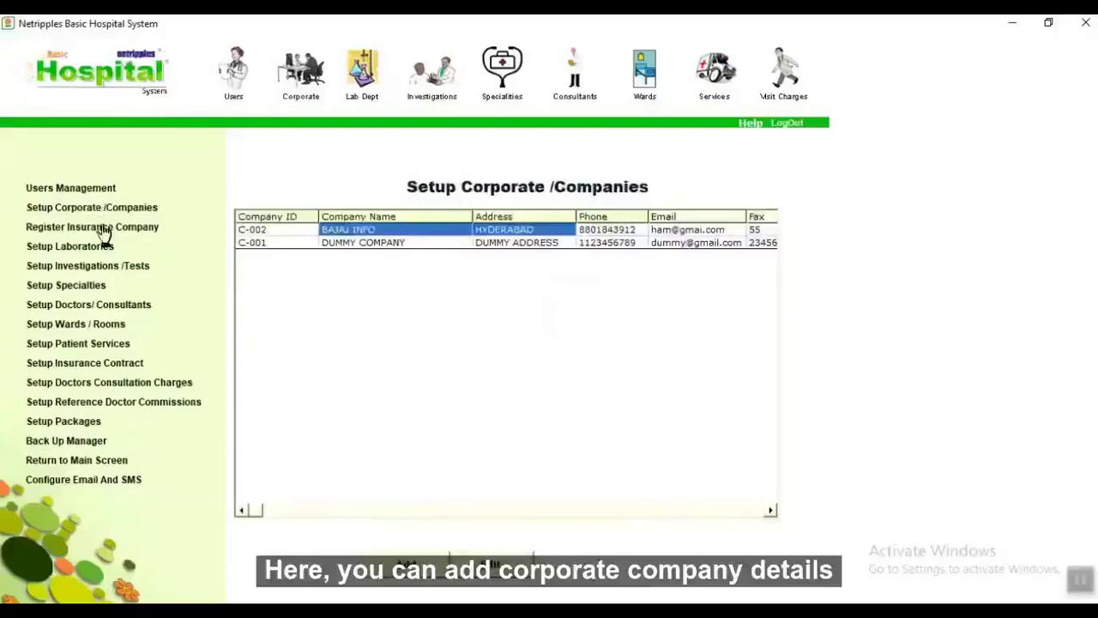
left_click(103, 229)
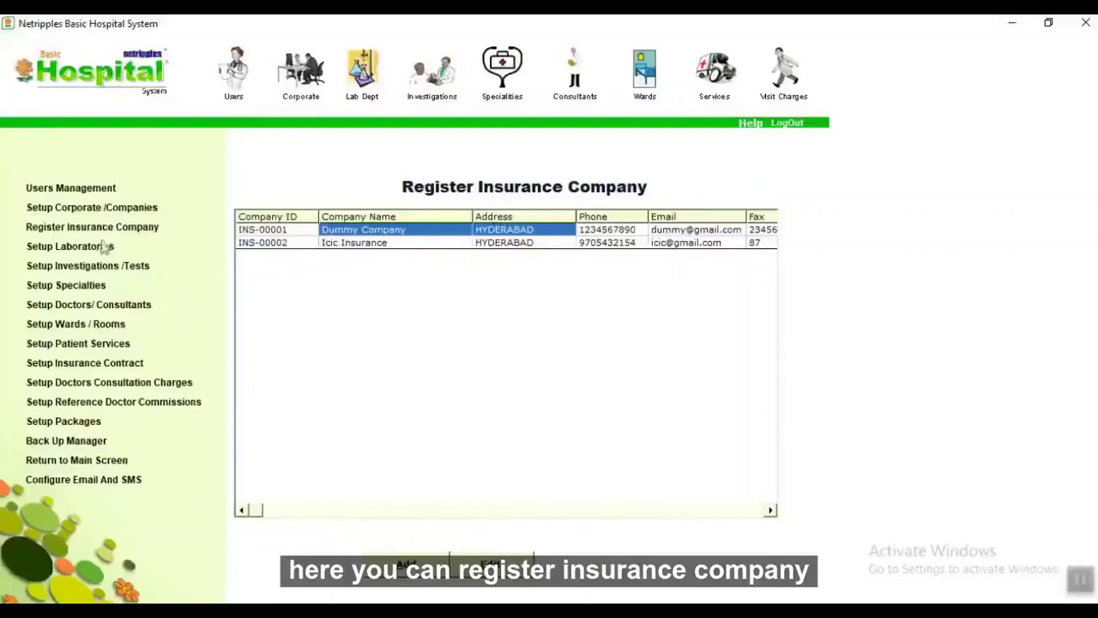
left_click(100, 251)
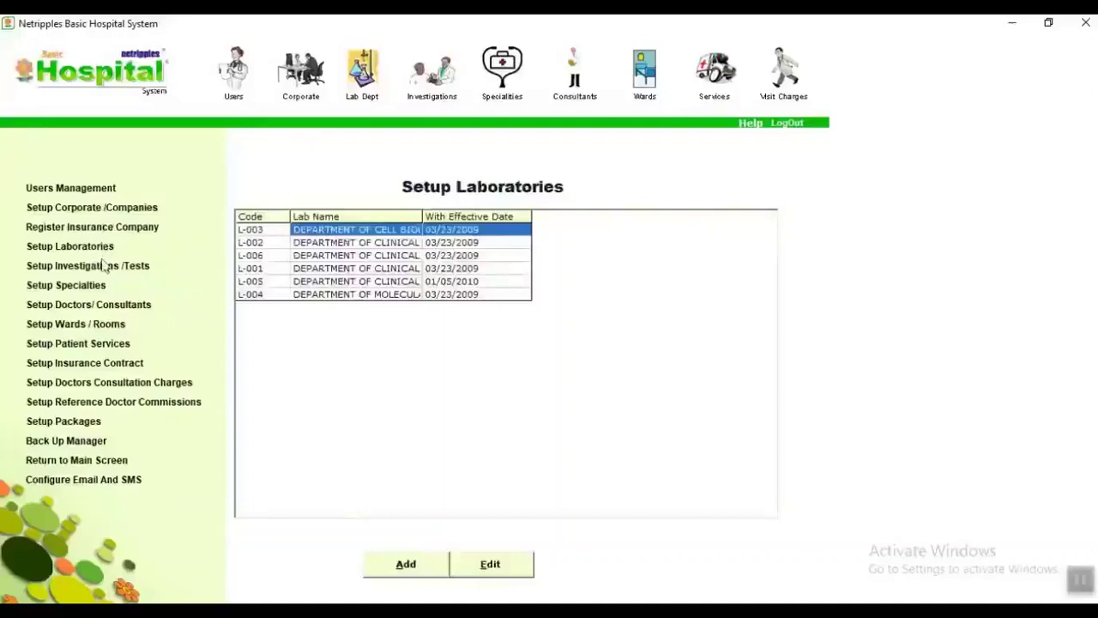
left_click(103, 266)
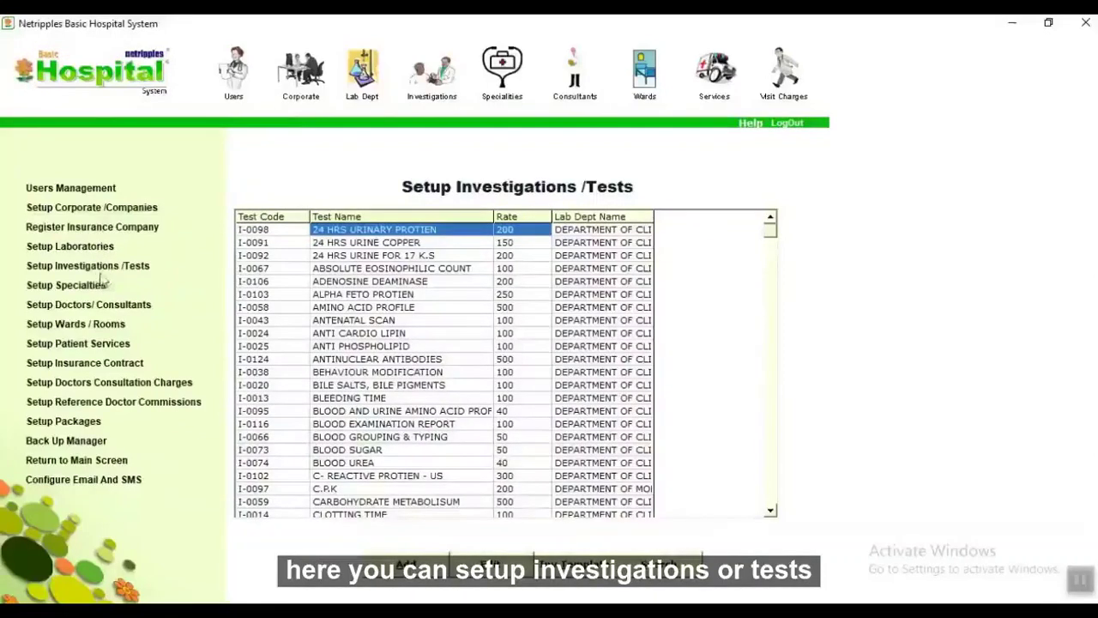
left_click(98, 287)
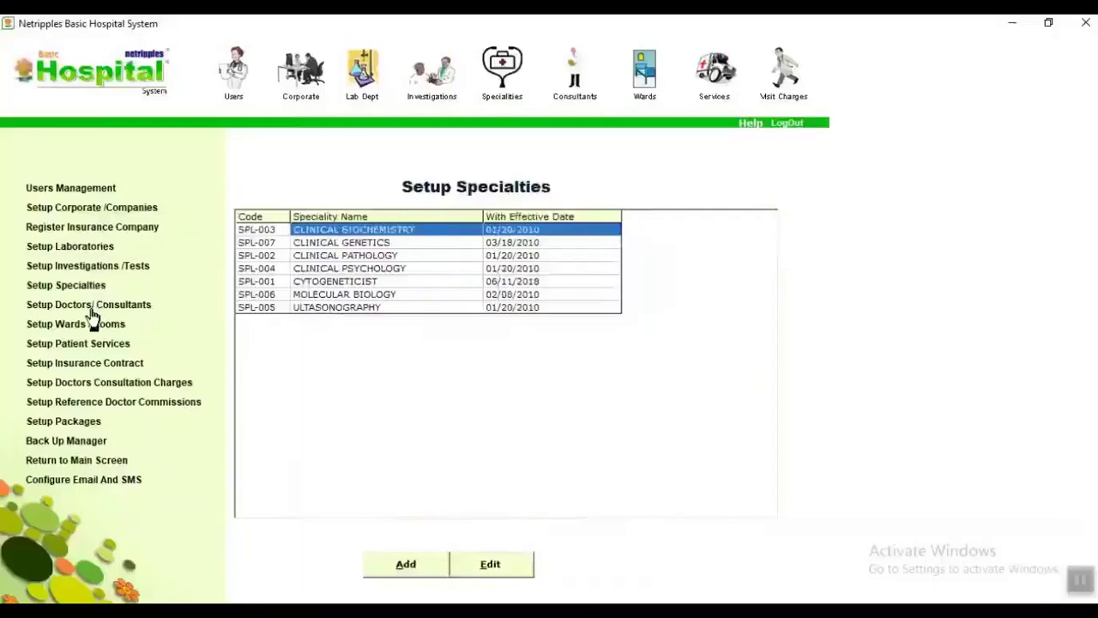
left_click(93, 305)
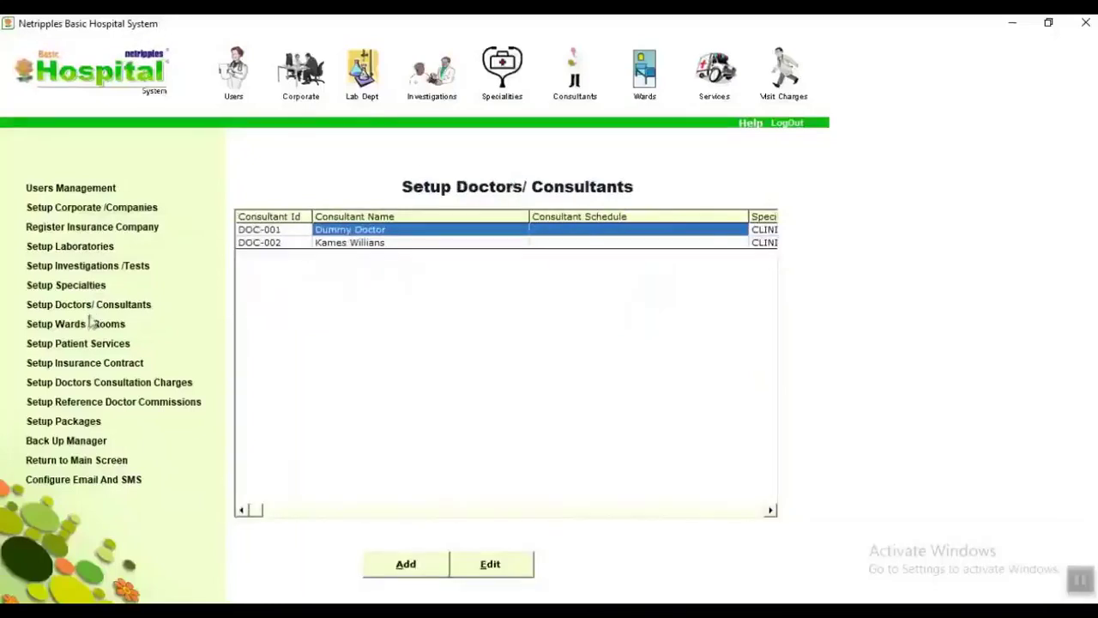
left_click(88, 326)
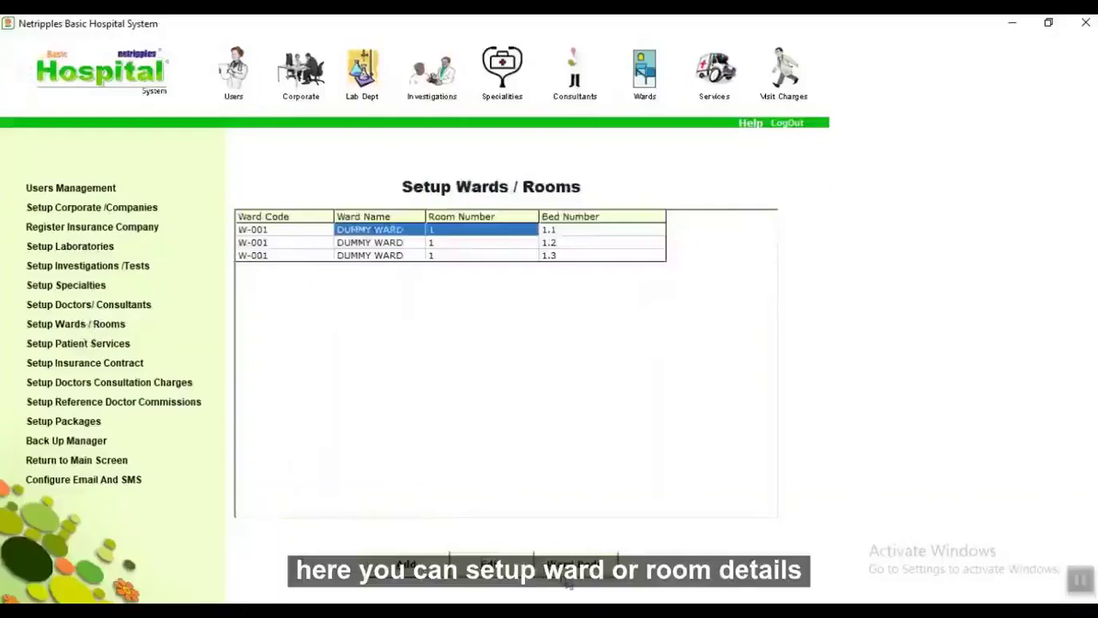
left_click(95, 344)
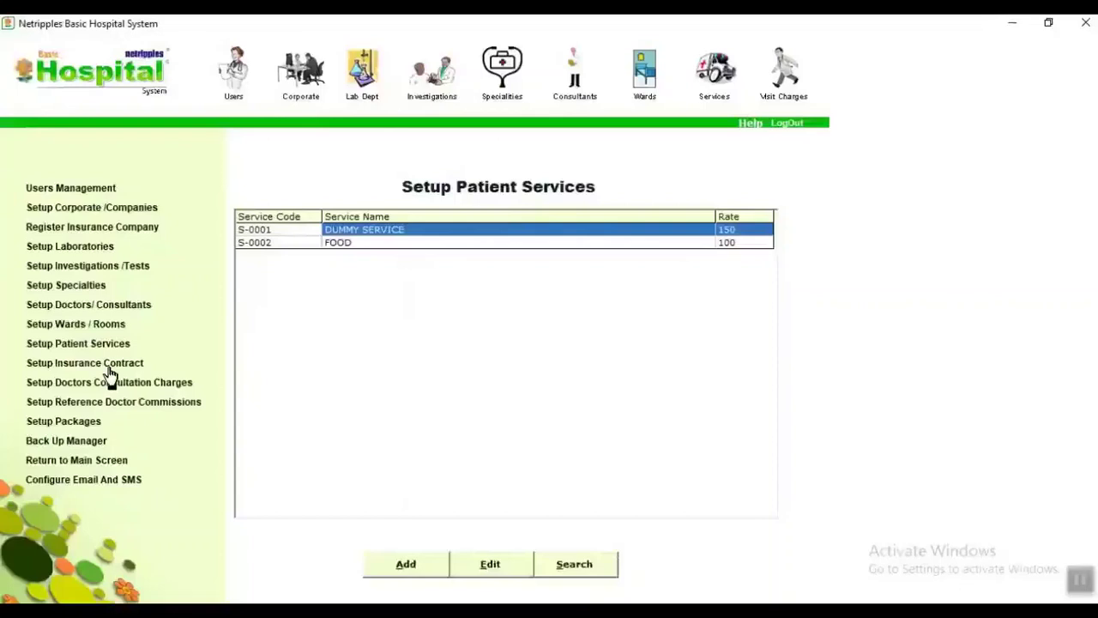
left_click(109, 365)
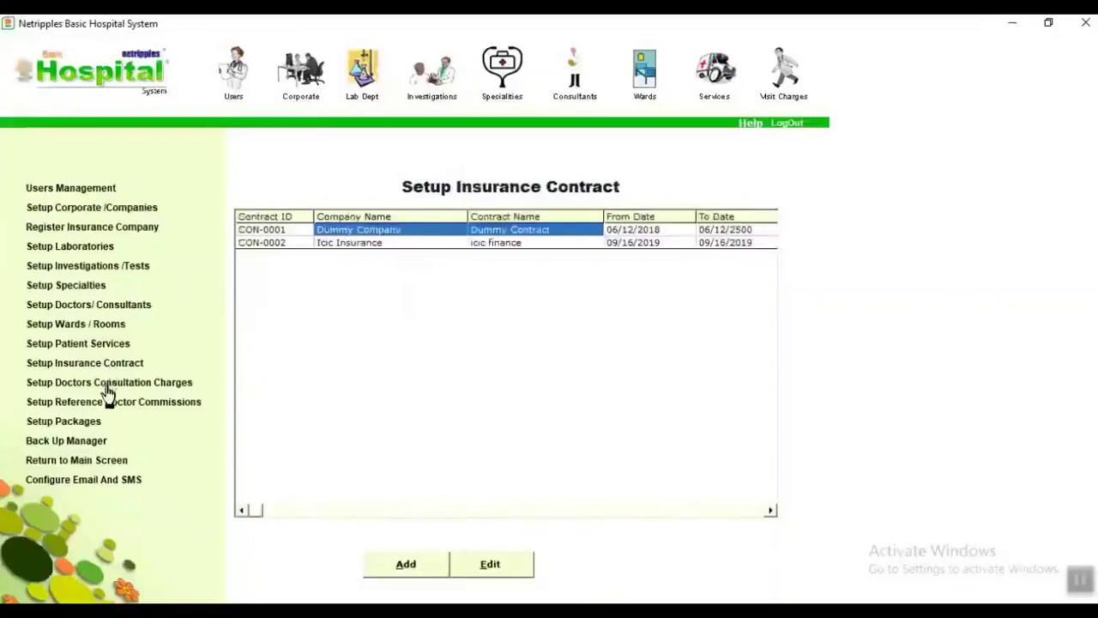
left_click(106, 388)
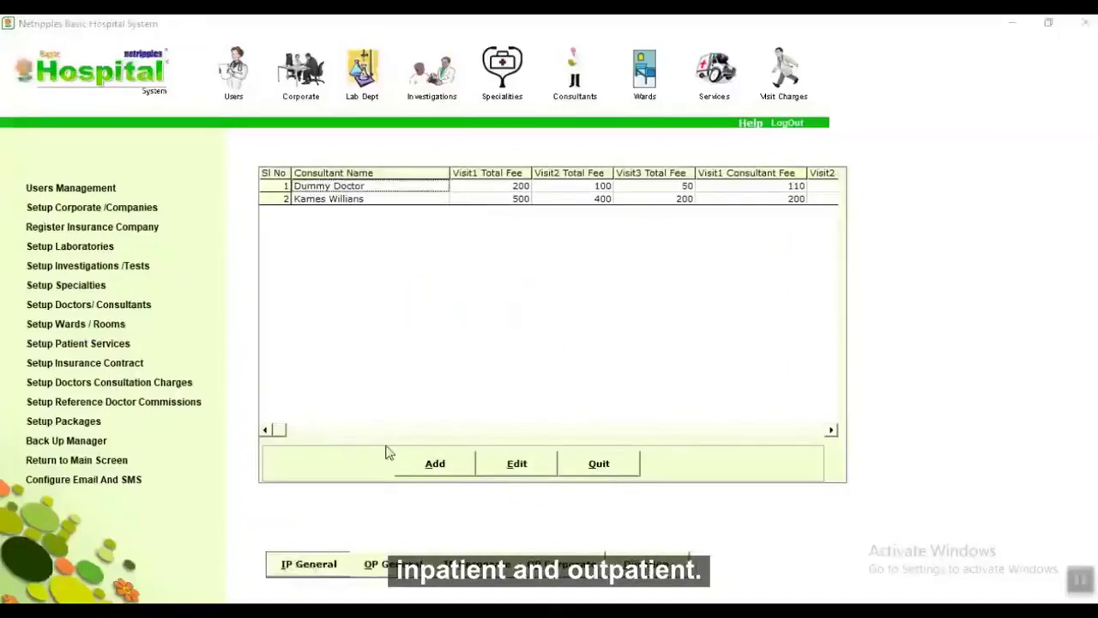
Step: Review the second consultant's visit charges and the inpatient and OP General fee grids unchanged
double_click(408, 199)
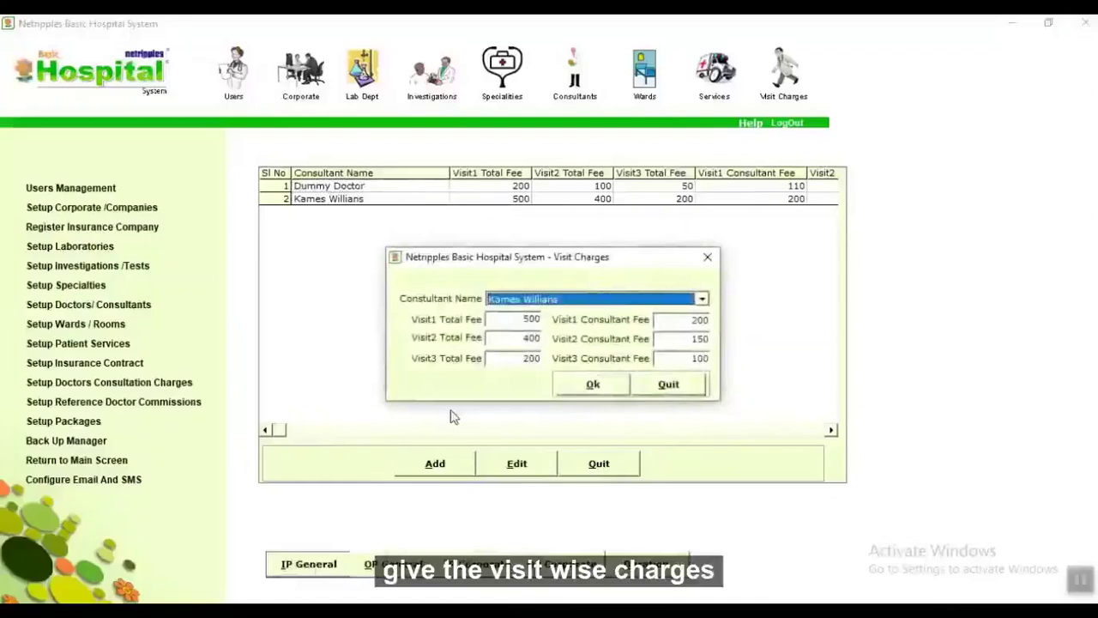
left_click(672, 387)
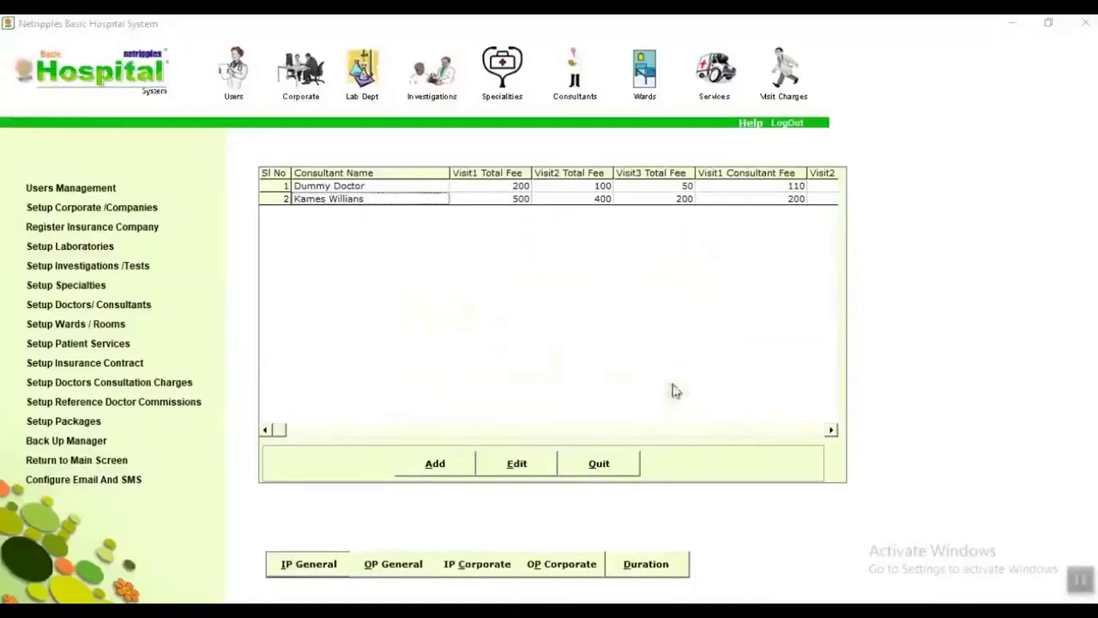
left_click(598, 464)
left_click(429, 562)
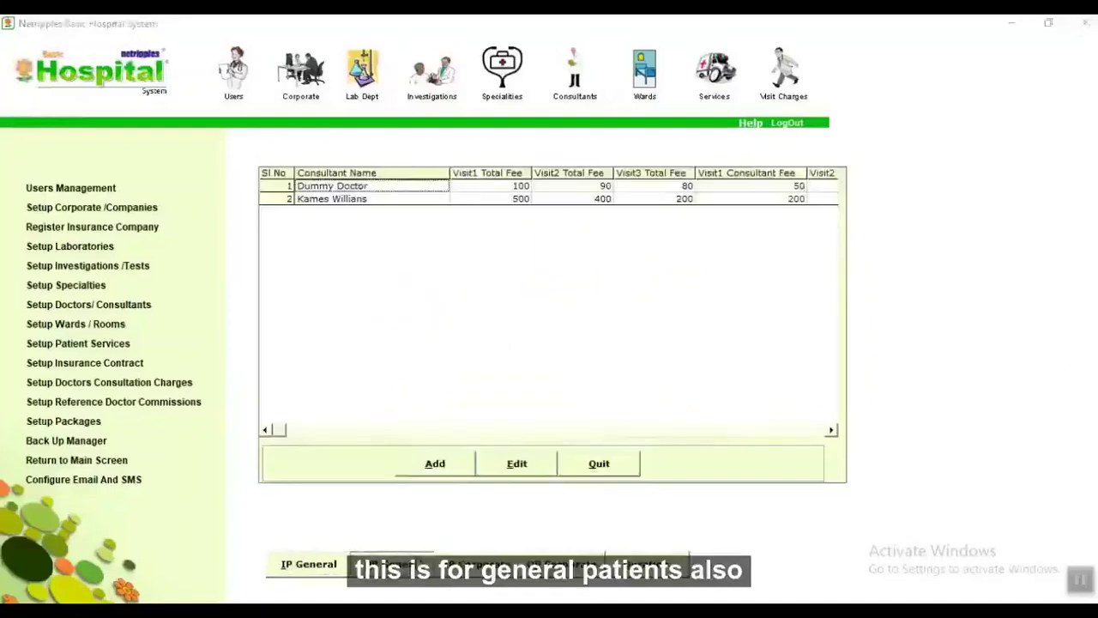
left_click(582, 466)
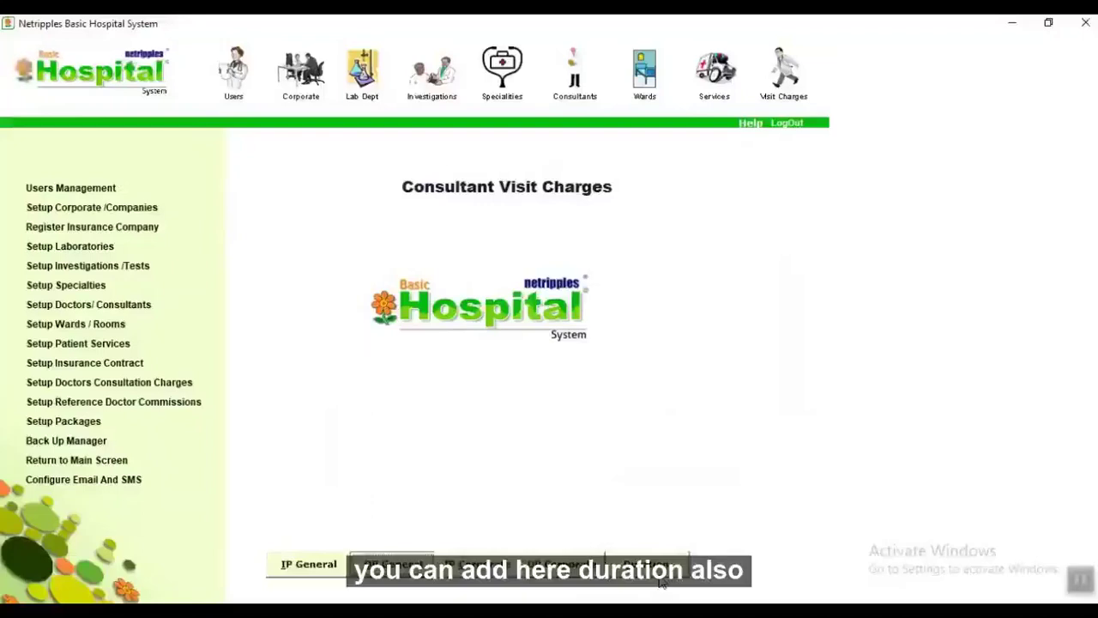
Step: Check the Corporate durations, then save a 26-day General visit duration
left_click(660, 576)
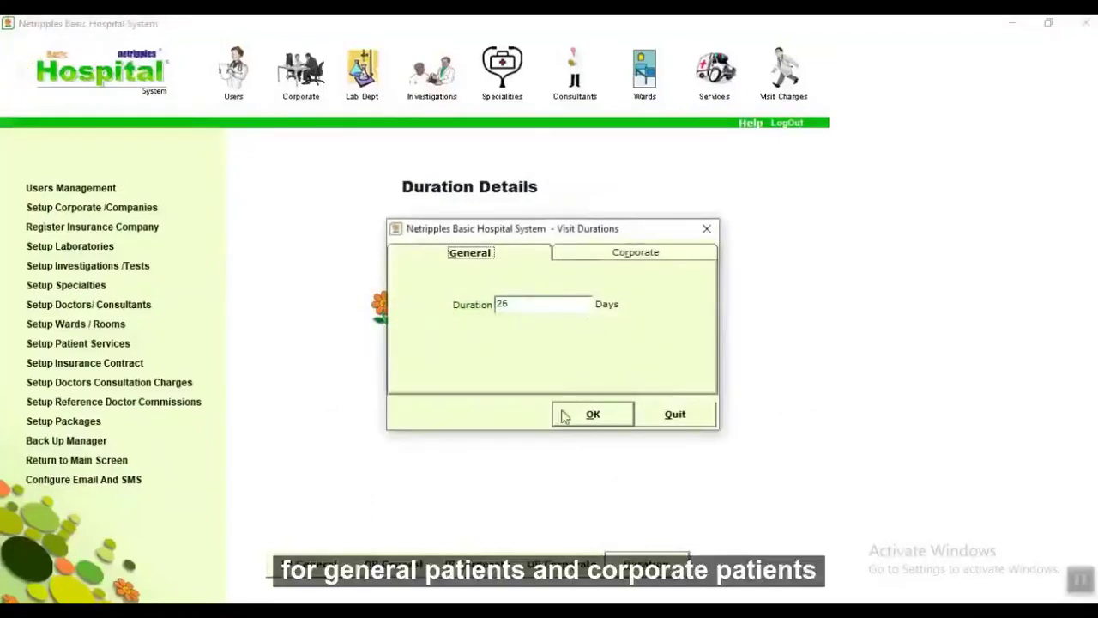
left_click(631, 256)
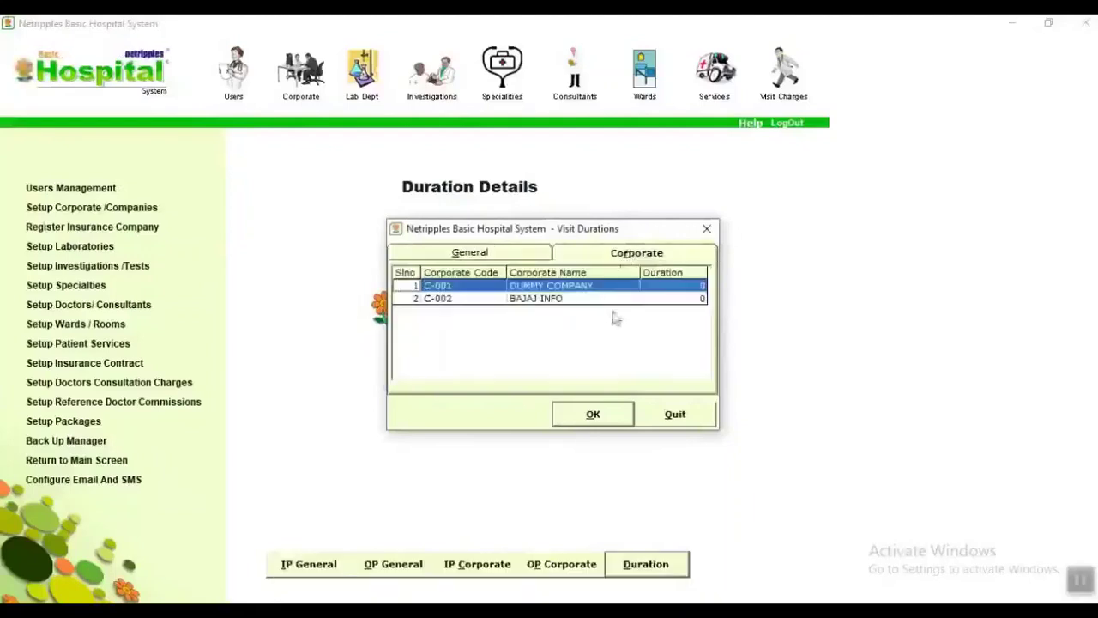
left_click(519, 256)
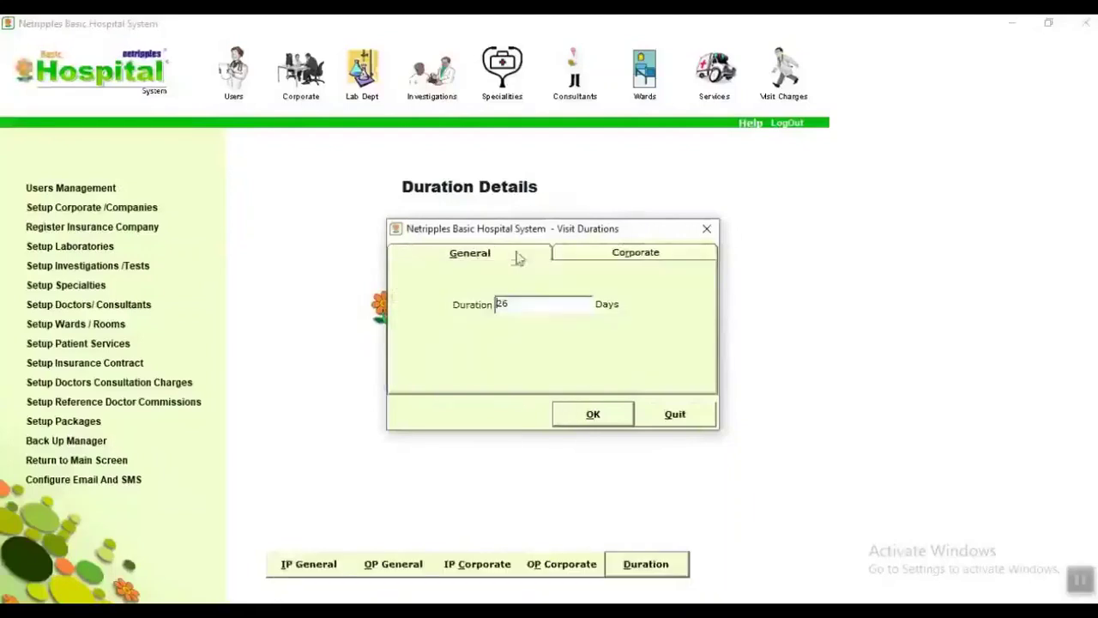
left_click(557, 417)
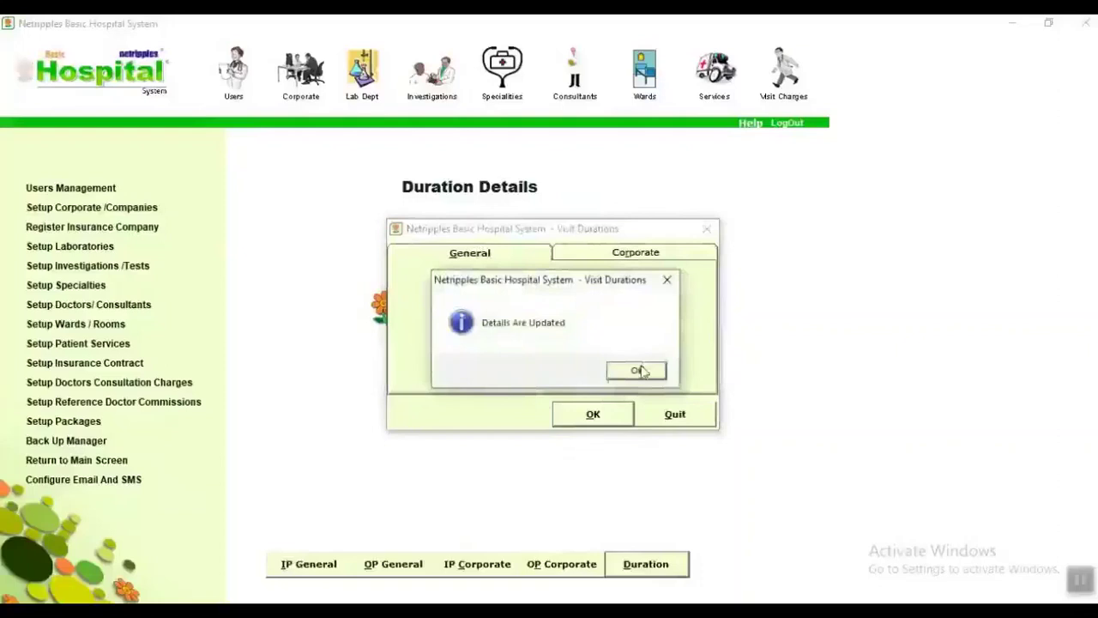
left_click(641, 369)
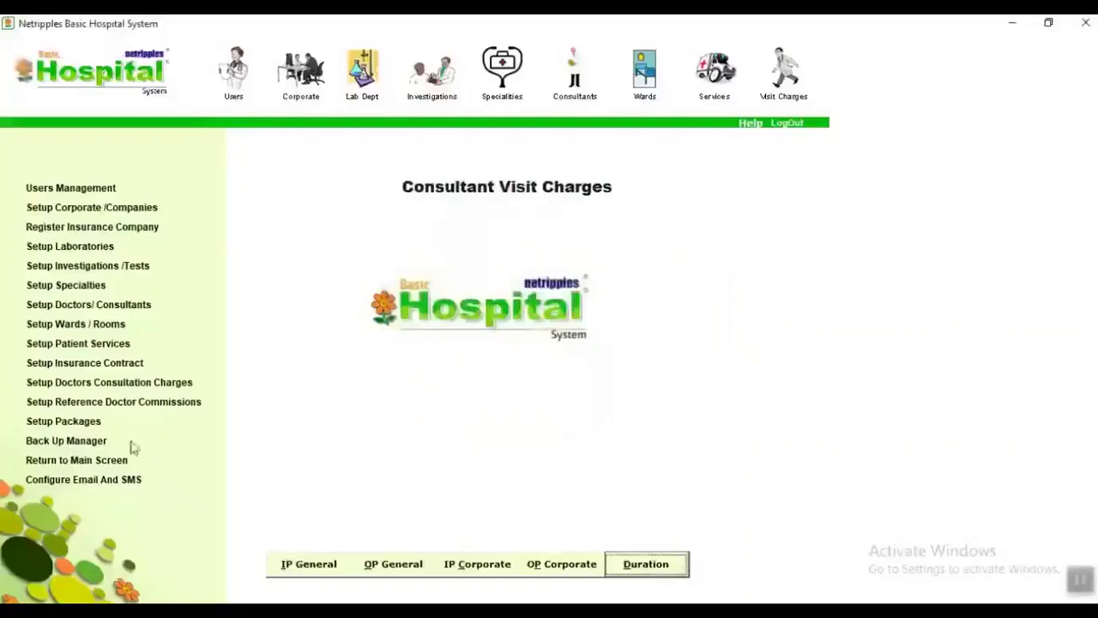
Step: Check the reference doctor commission form and the OP and IP package lists, then go to Database Backup Manager
left_click(97, 403)
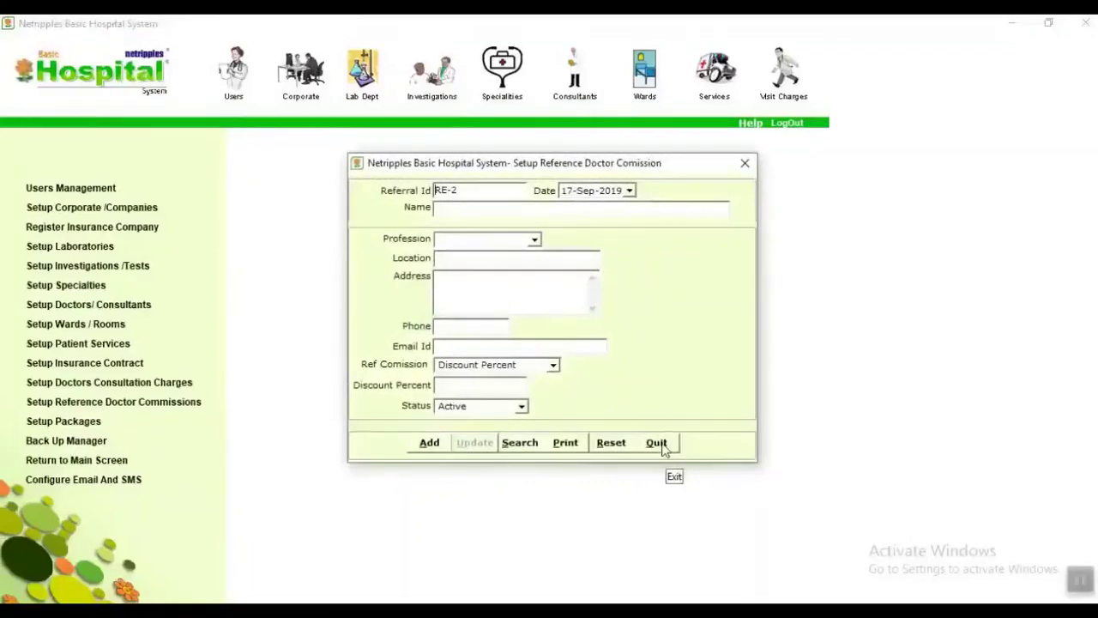
left_click(657, 443)
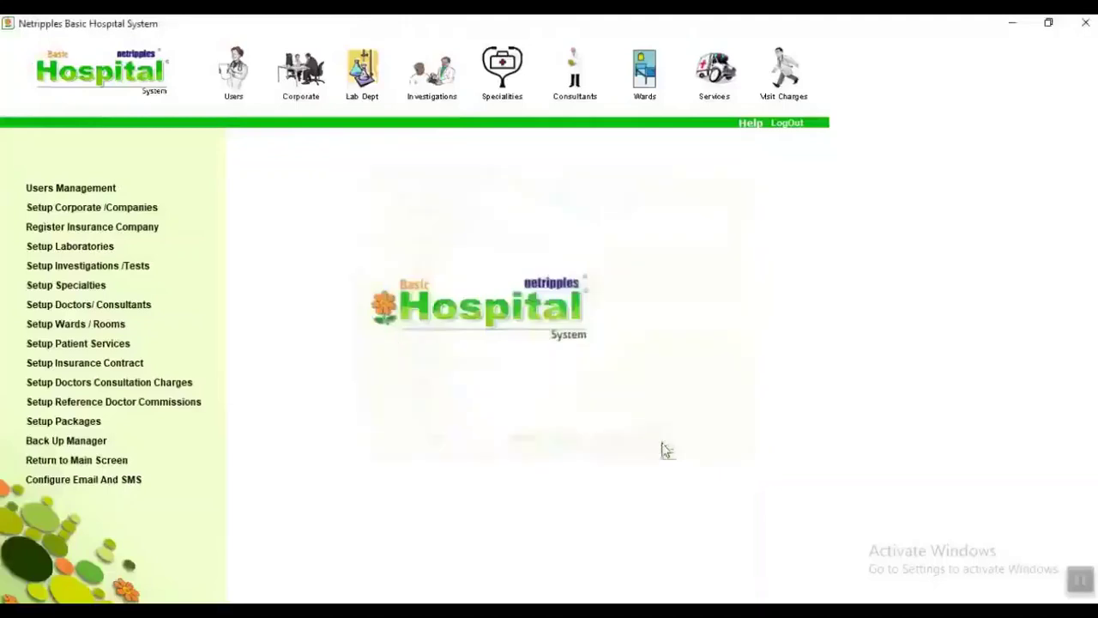
left_click(95, 423)
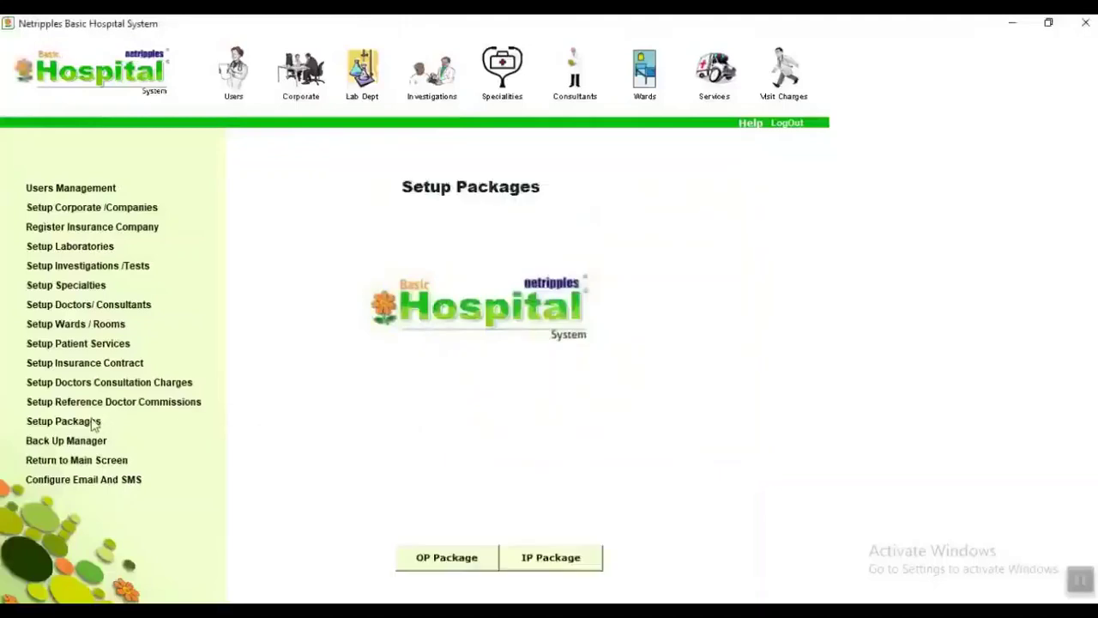
left_click(447, 556)
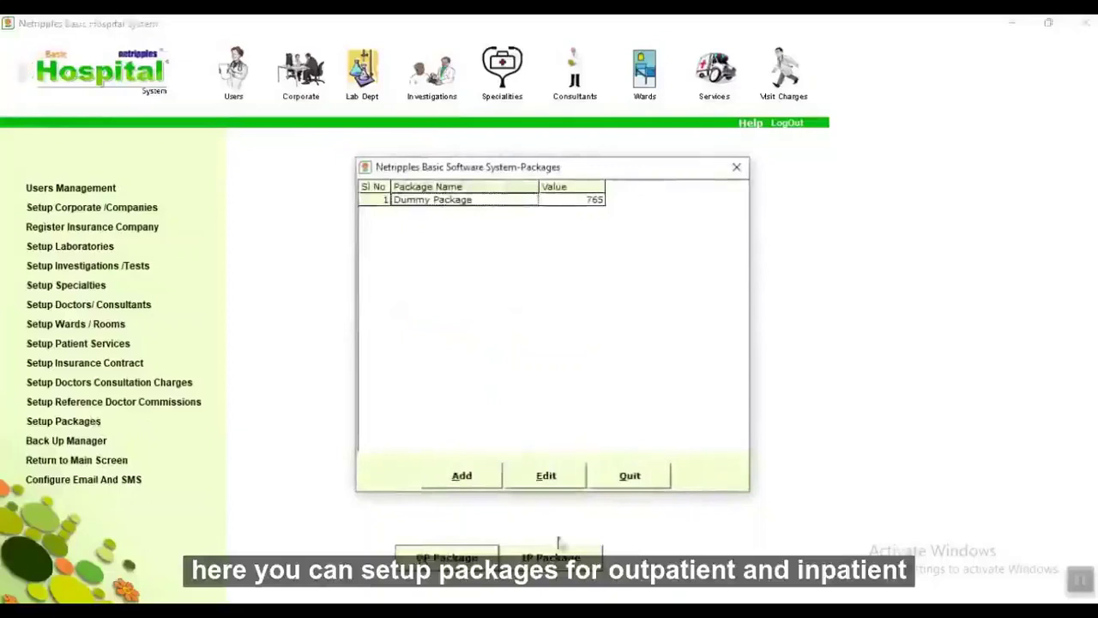
left_click(632, 479)
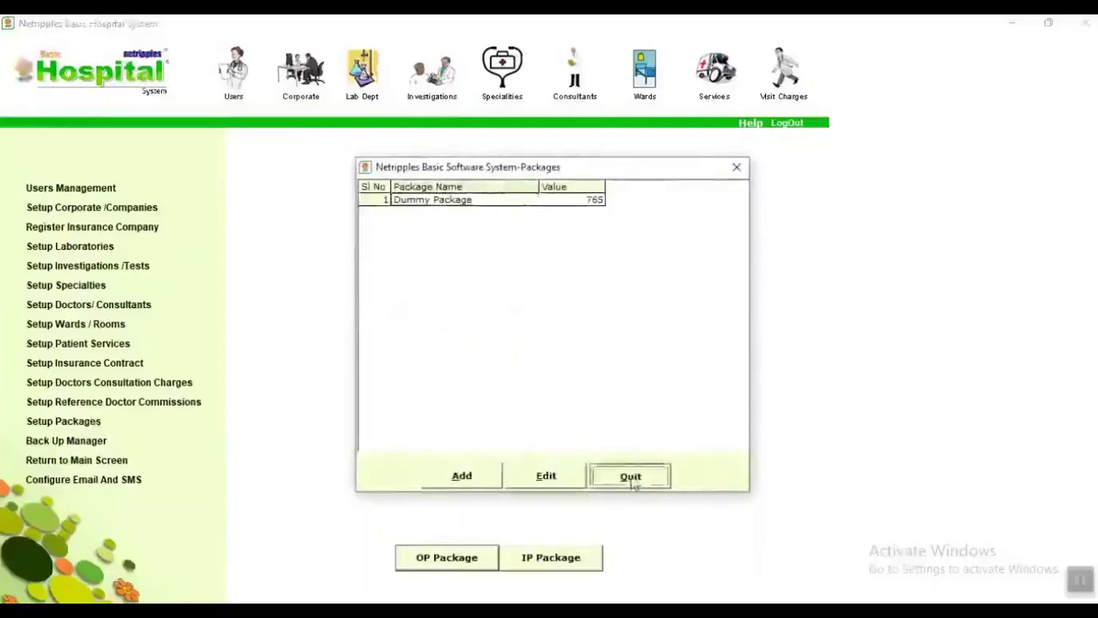
left_click(559, 557)
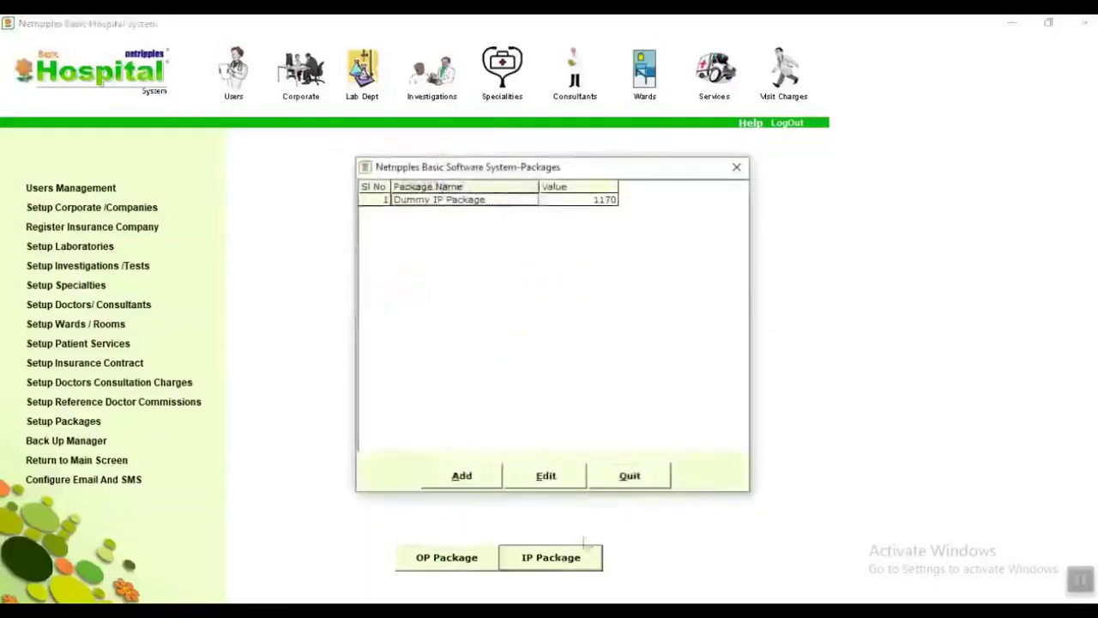
left_click(631, 477)
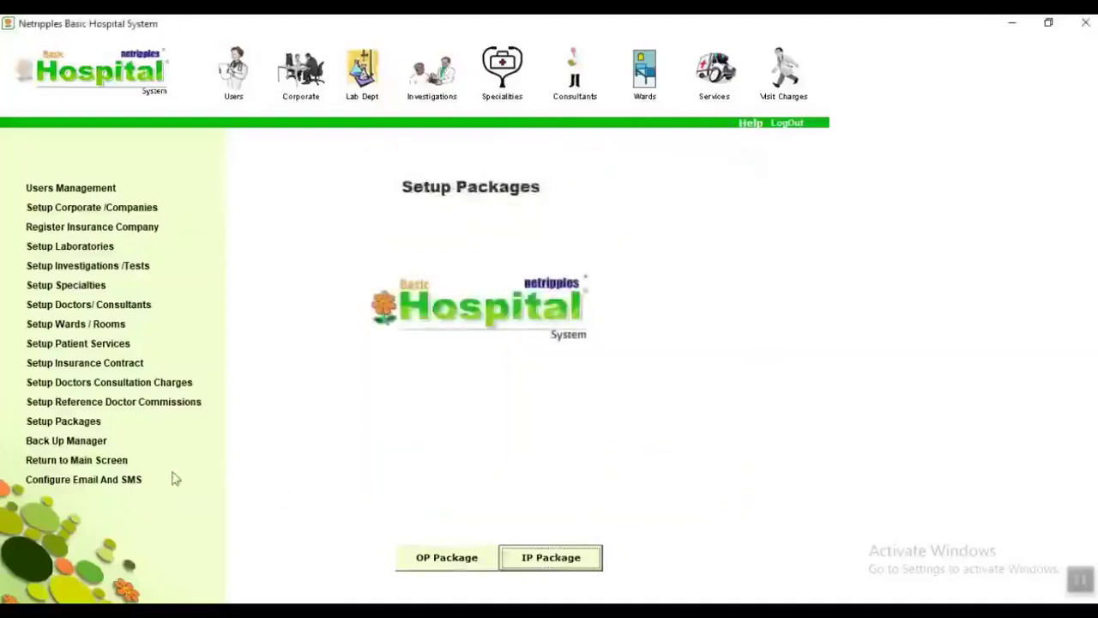
left_click(85, 443)
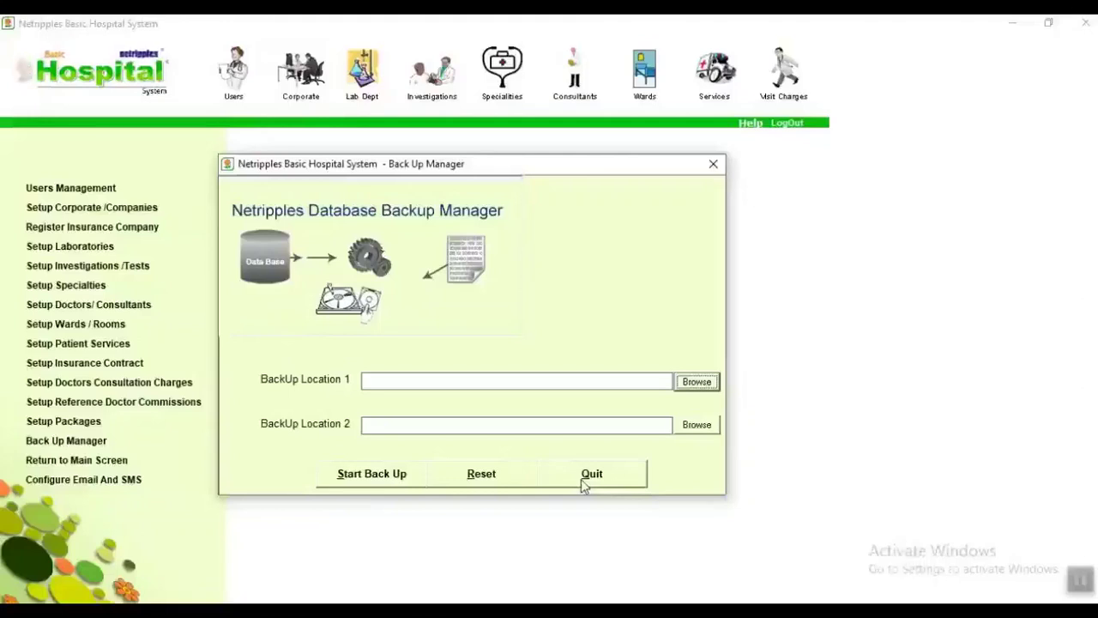
Step: Quit the Back Up Manager and return to the main screen
left_click(581, 478)
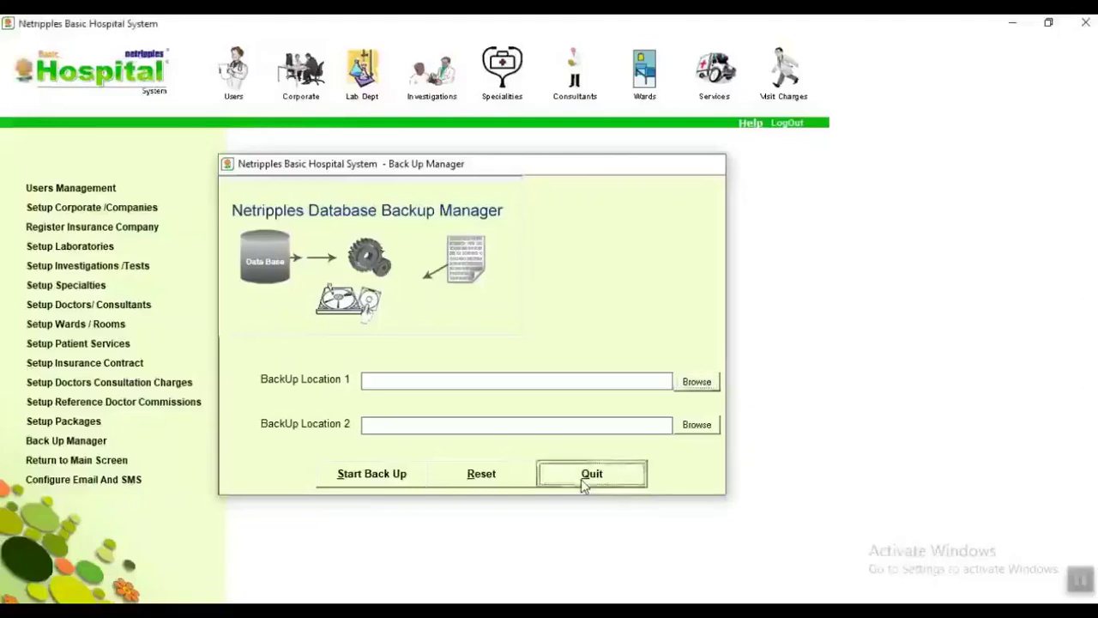
left_click(52, 462)
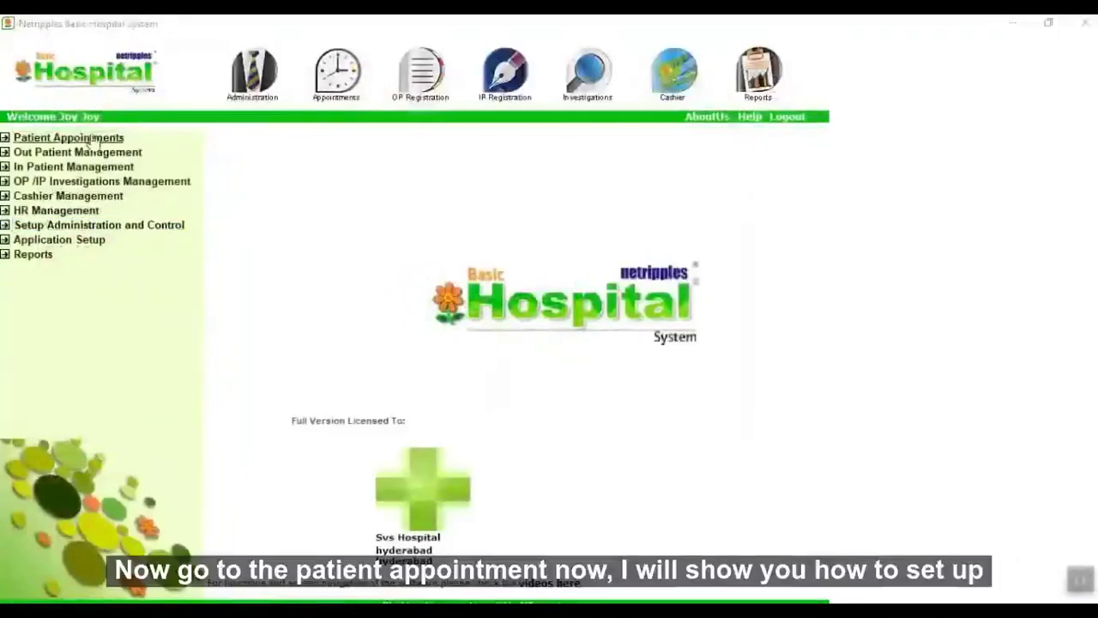
Step: Save the consultant's schedule with 10-minute appointments and the last one at 9:00 PM
left_click(60, 137)
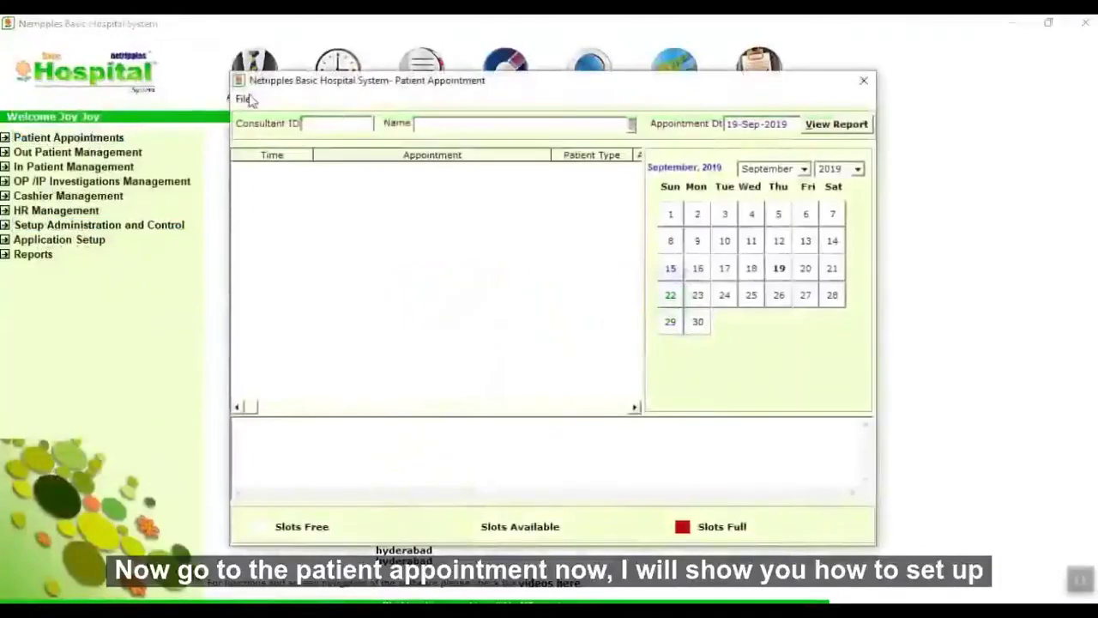
left_click(243, 99)
left_click(267, 120)
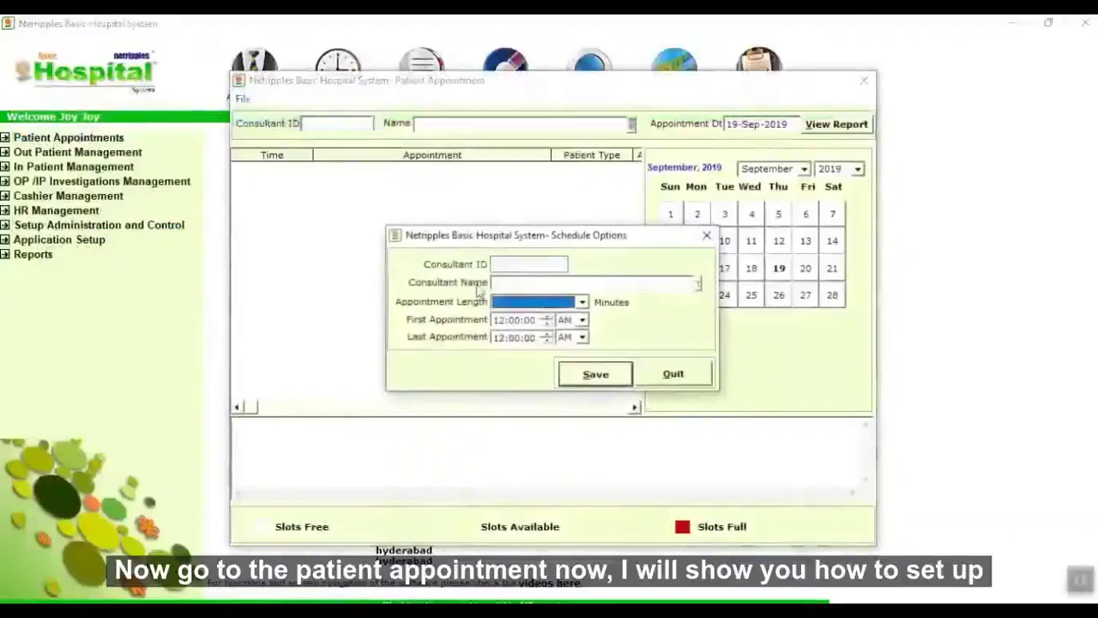
left_click(699, 285)
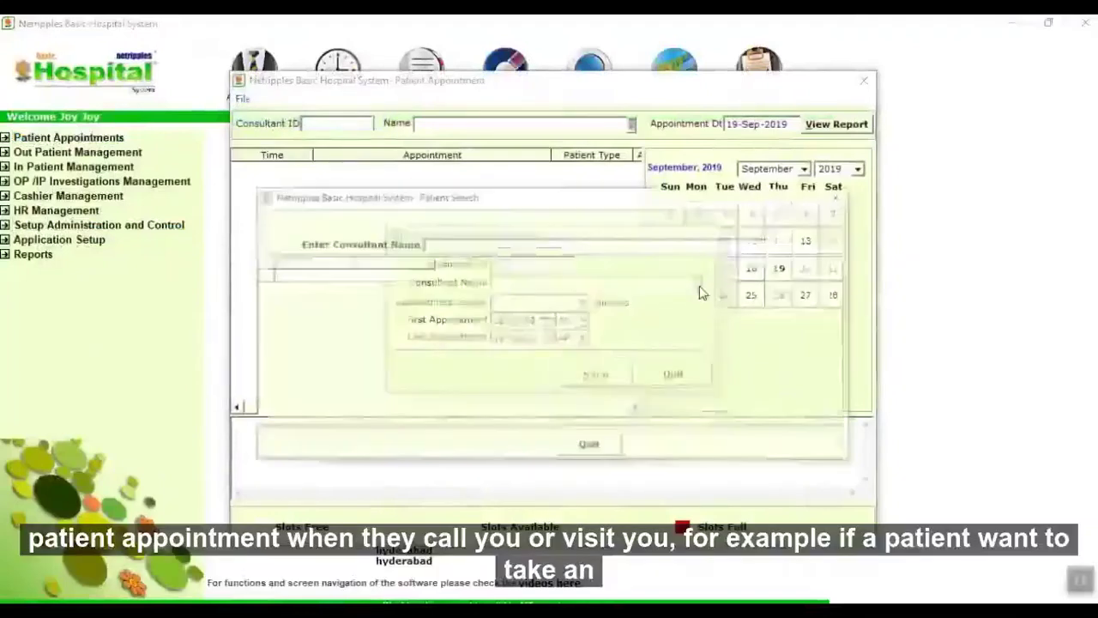
type("k")
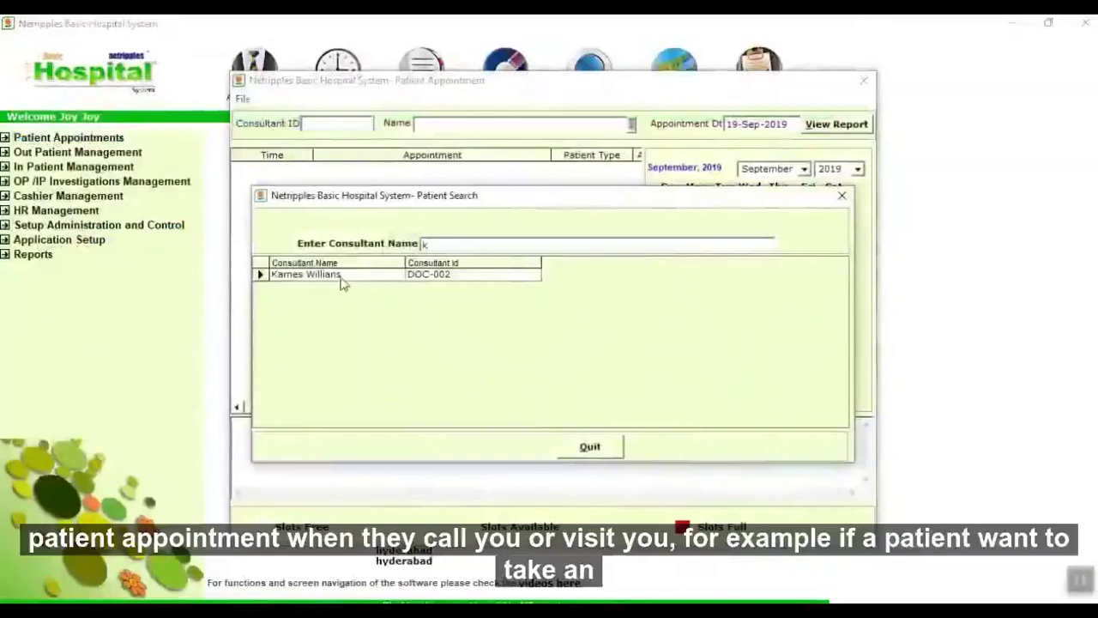
double_click(340, 274)
left_click(582, 302)
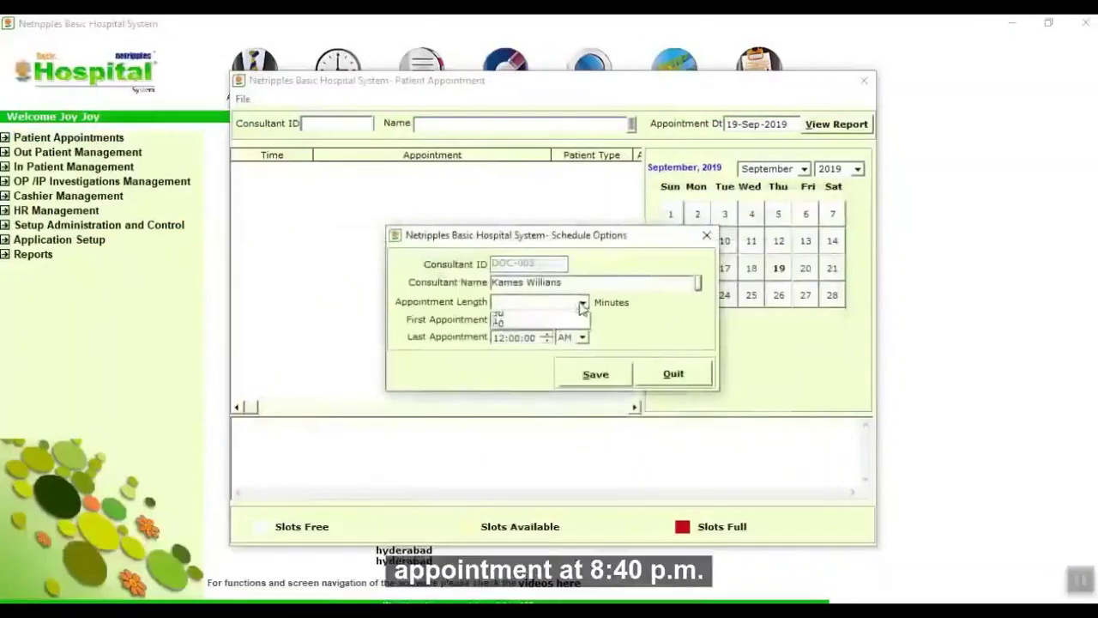
left_click(583, 321)
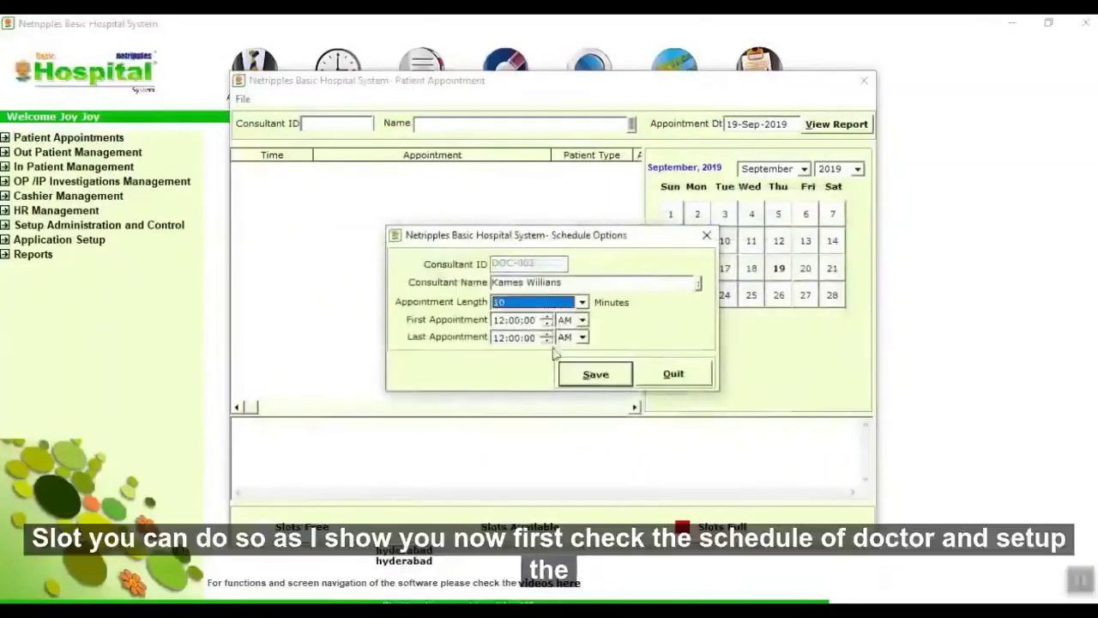
left_click(499, 338)
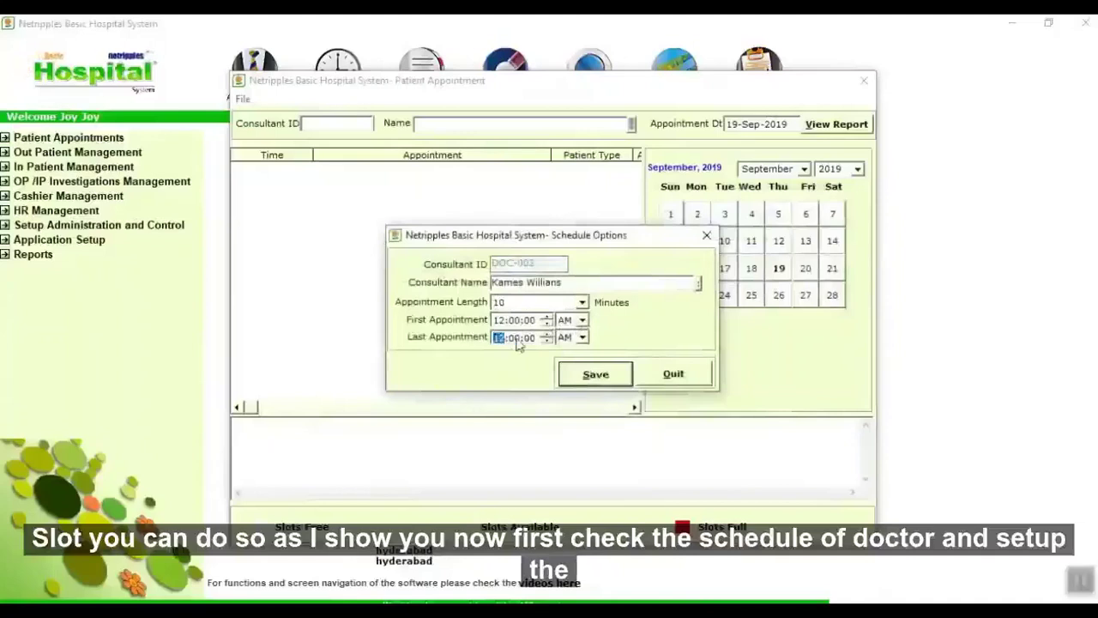
type("9")
left_click(582, 337)
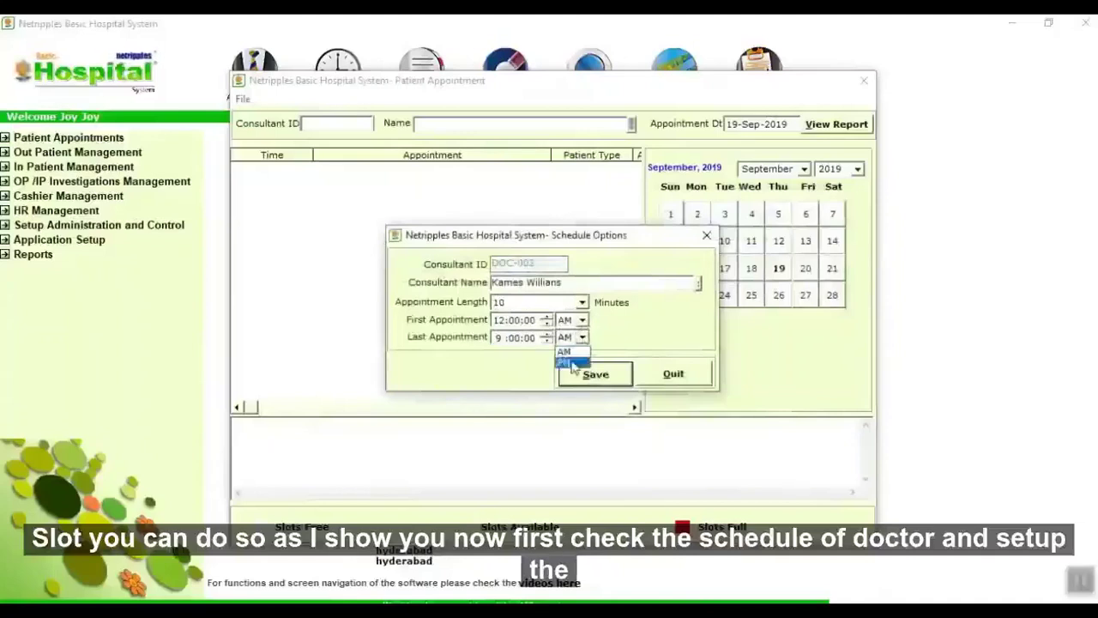
left_click(568, 361)
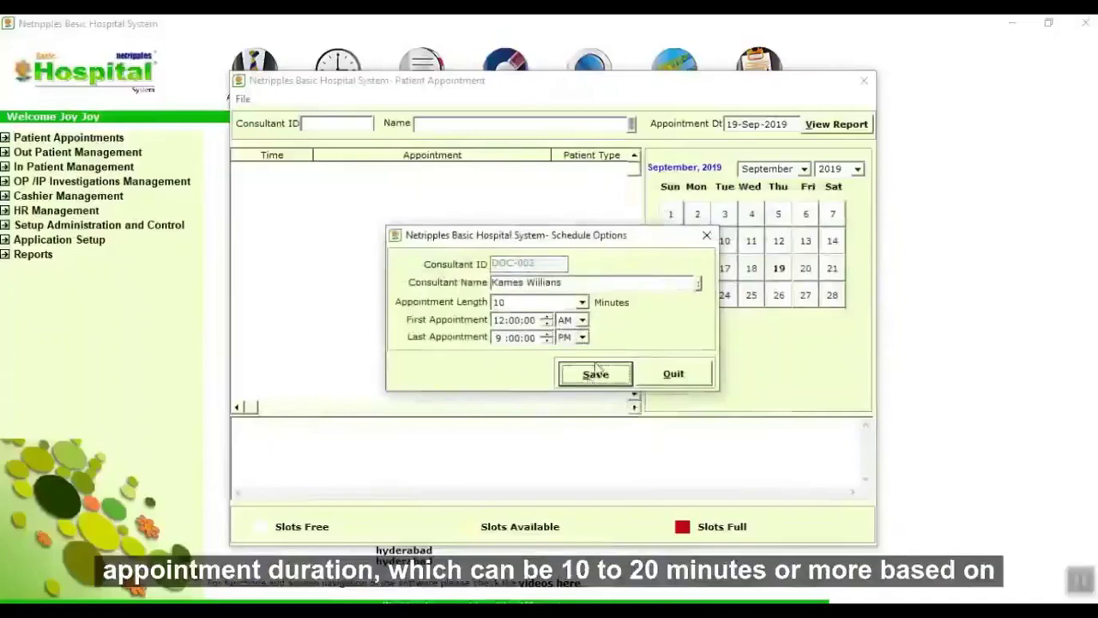
left_click(596, 372)
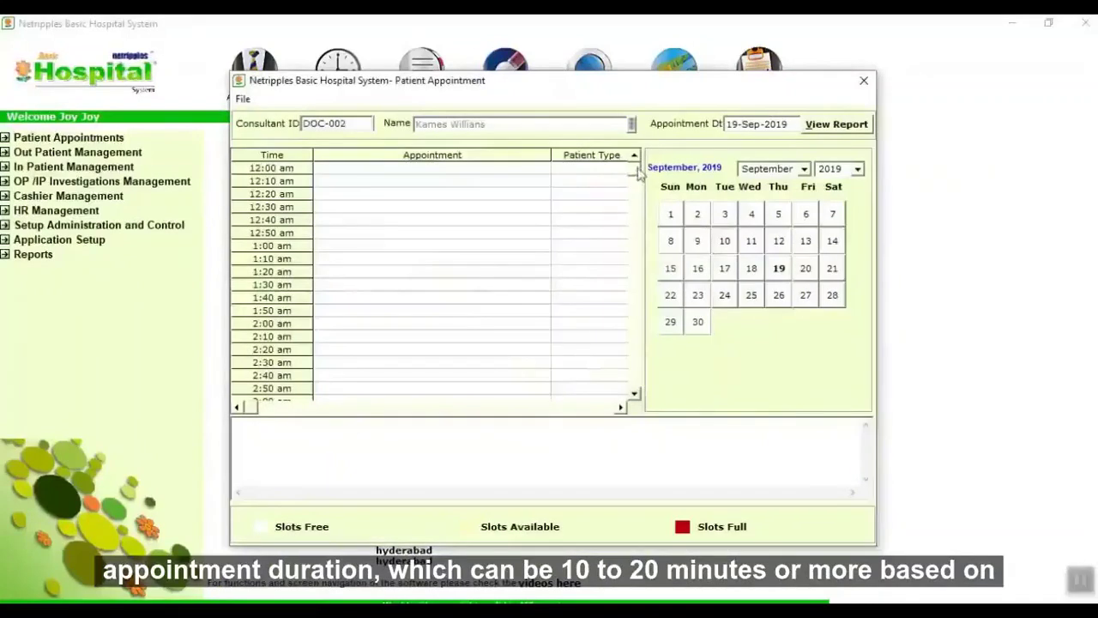
Step: Book the chosen patient into the 8:40 pm slot, recheck the booking, and close appointments
left_click_drag(637, 174, 652, 394)
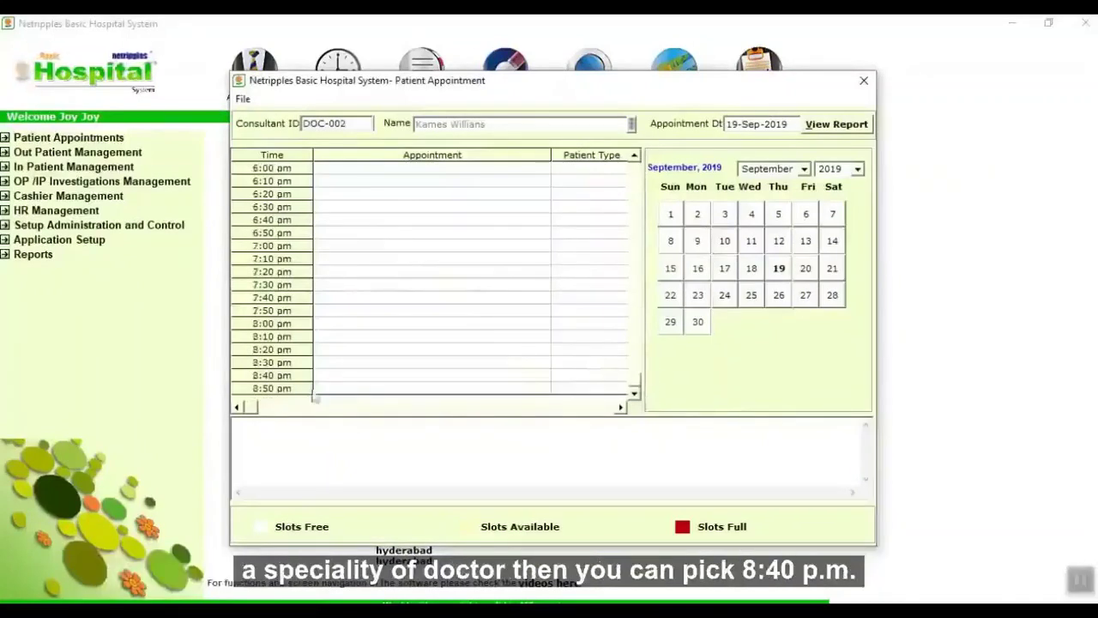
double_click(328, 376)
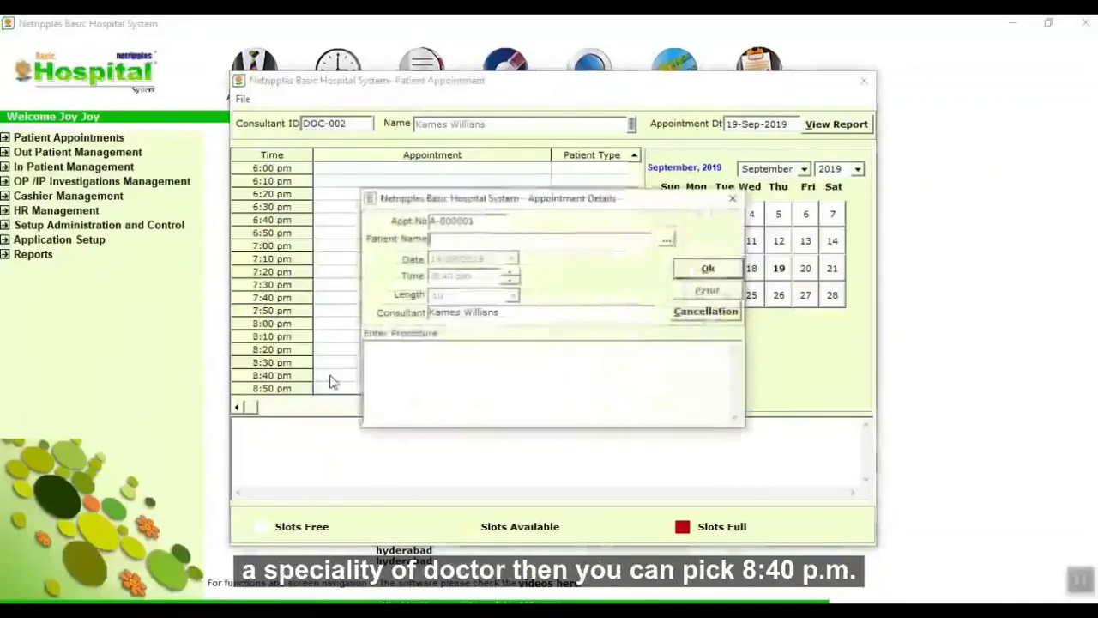
left_click(667, 240)
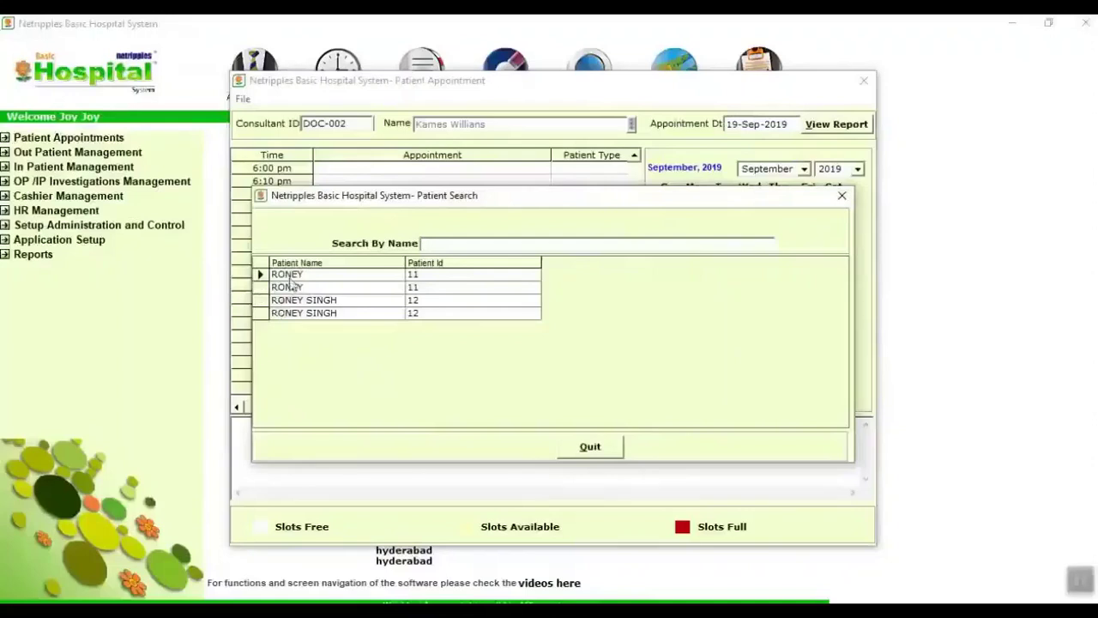
double_click(292, 285)
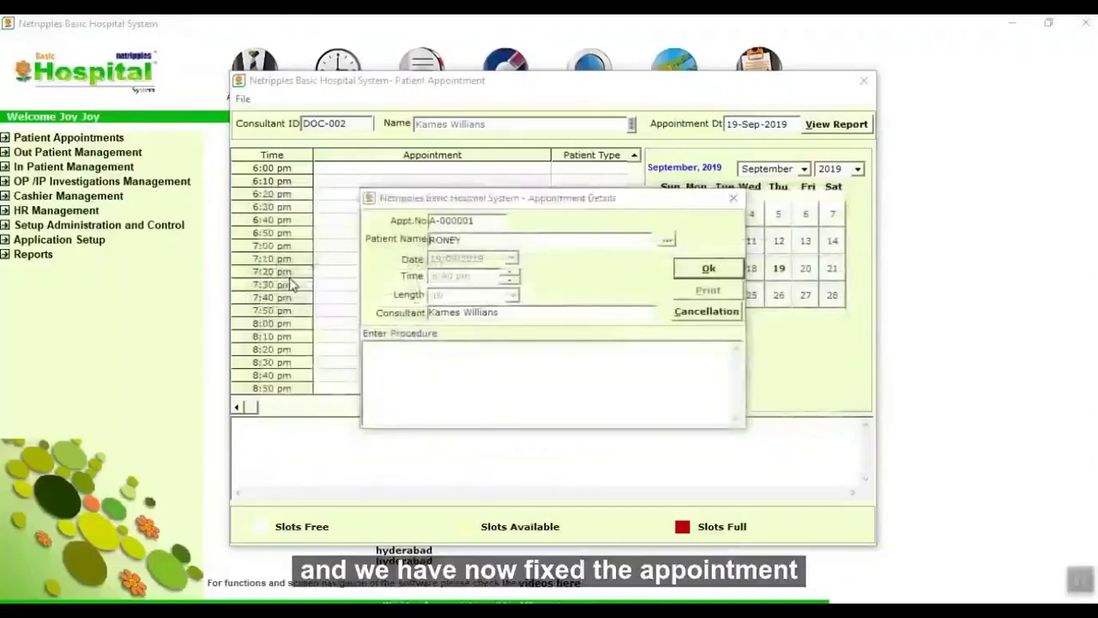
left_click(705, 269)
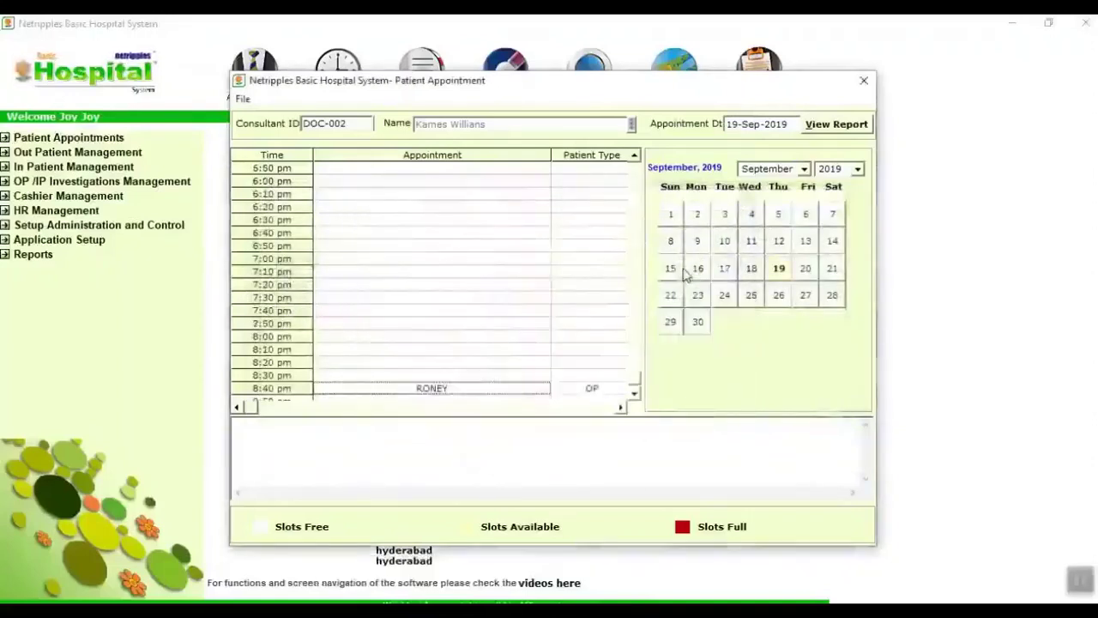
double_click(468, 391)
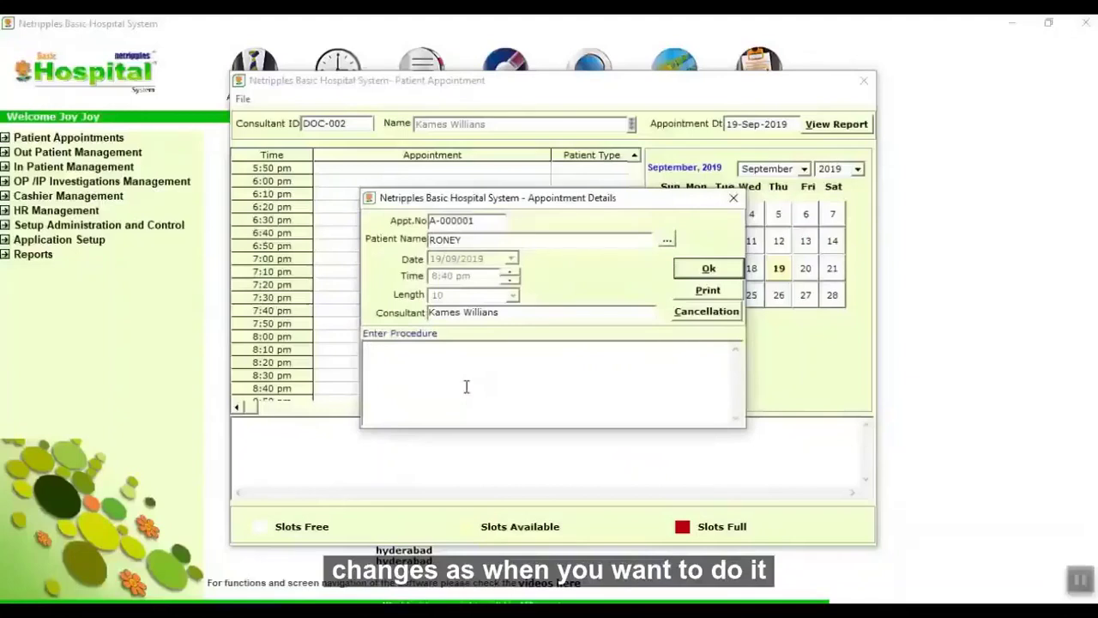
left_click(712, 271)
left_click(864, 80)
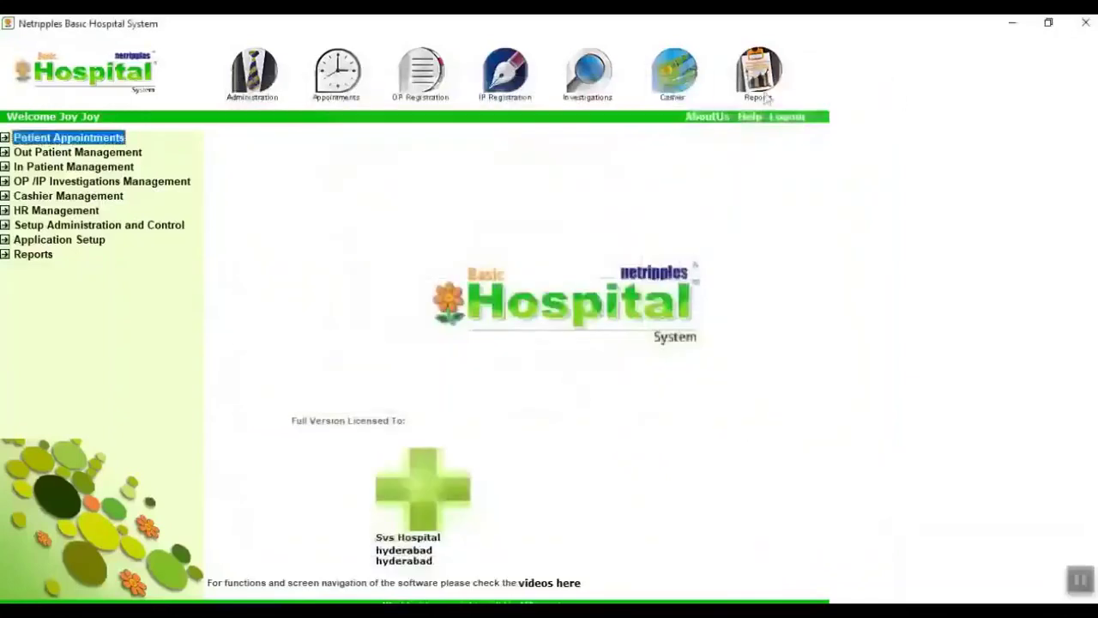
Step: Expand Out Patient Management, view and quit Out Patient Search, then start Outpatient Registration
double_click(137, 155)
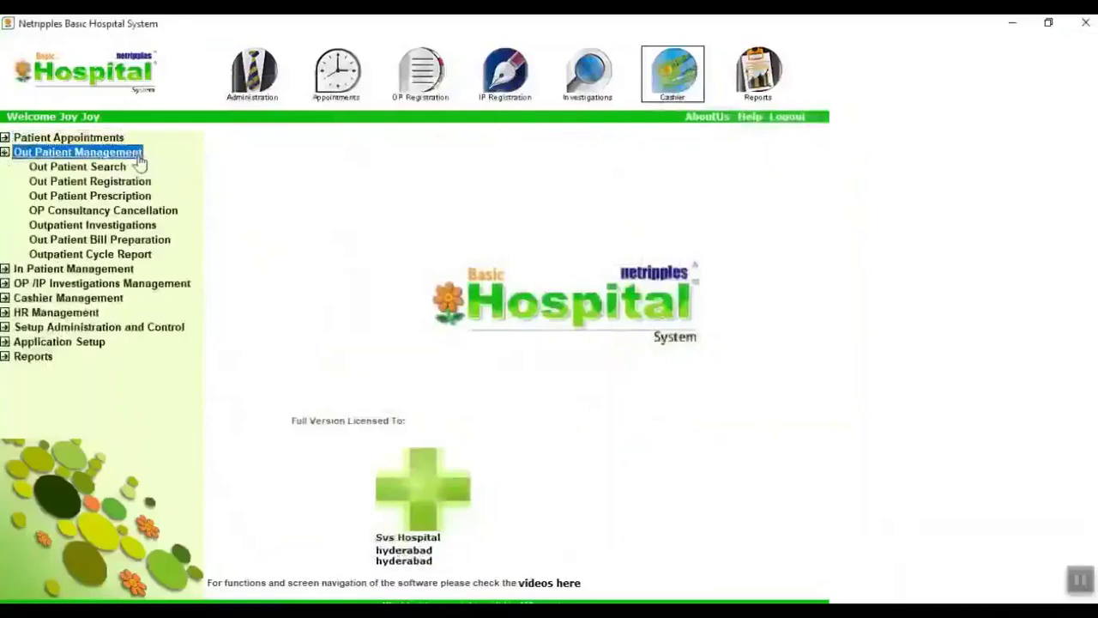
left_click(96, 171)
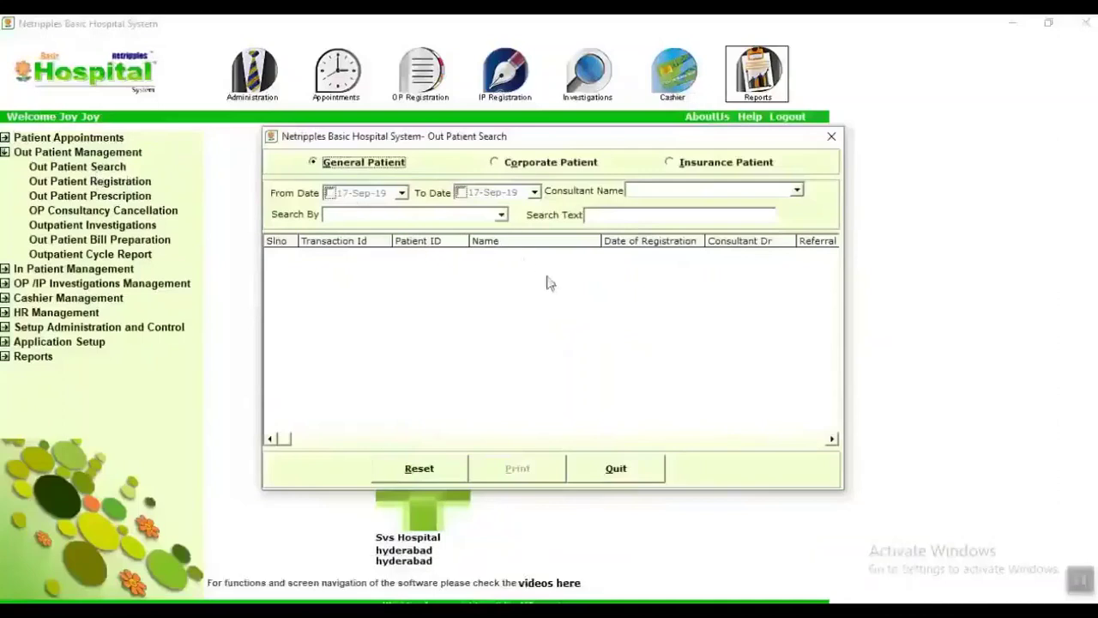
left_click(648, 475)
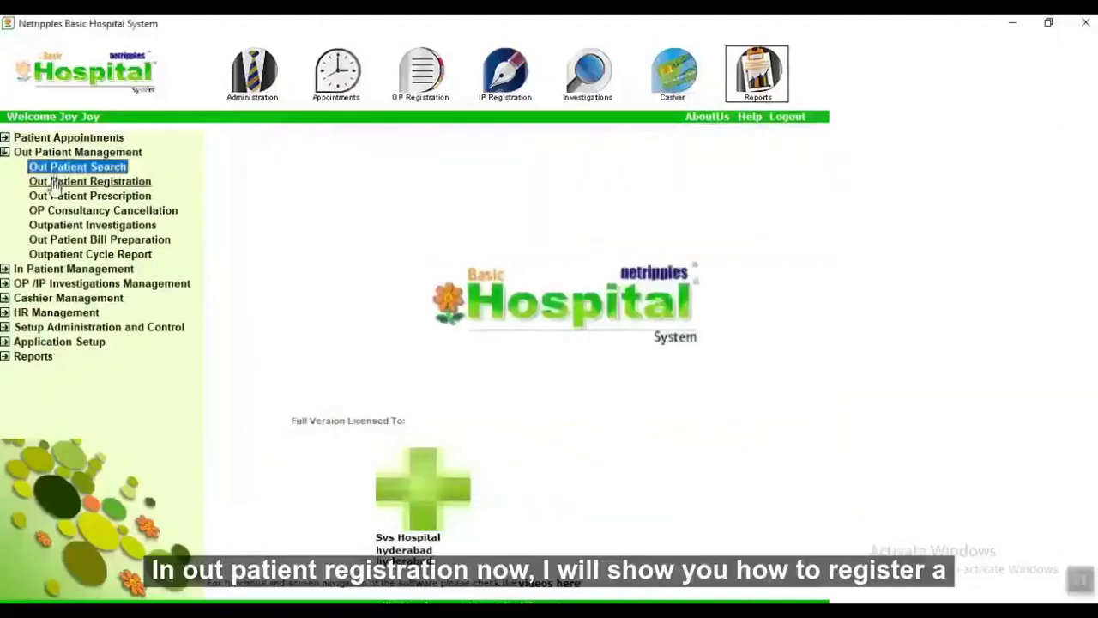
left_click(53, 183)
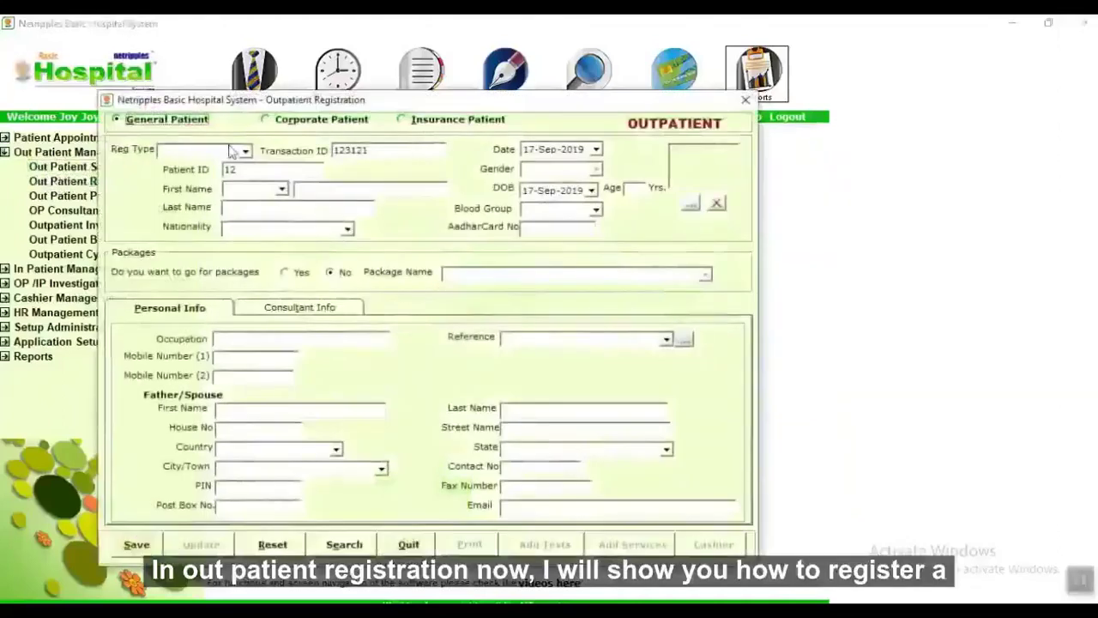
Step: Register the patient as With Appointment and fill in the booked patient's details
left_click(245, 152)
left_click(225, 165)
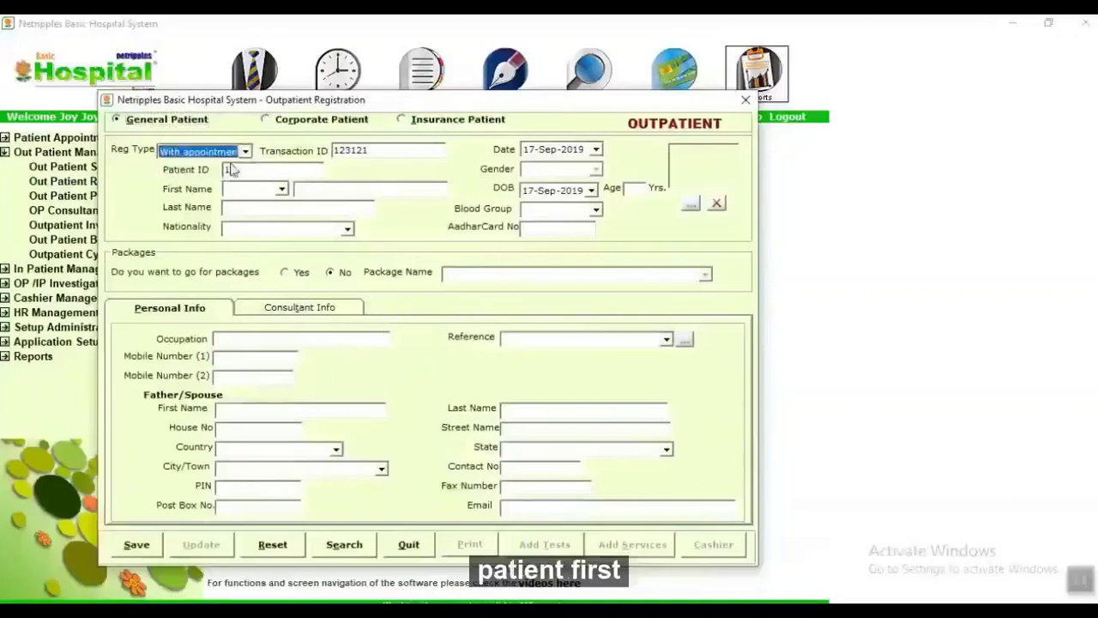
left_click(457, 152)
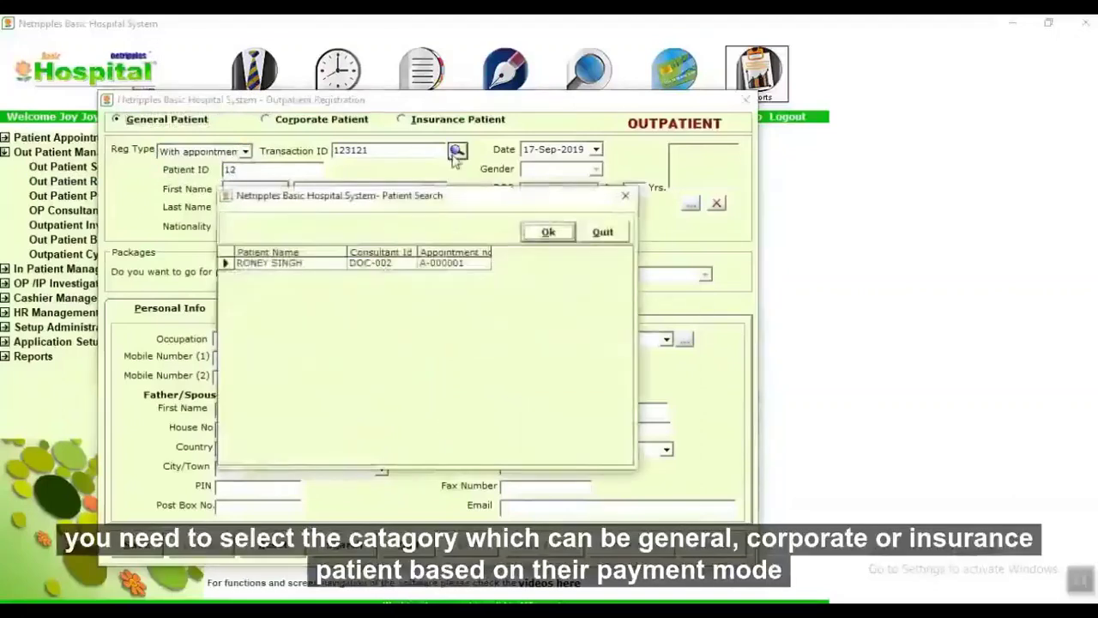
double_click(408, 263)
Step: Set the patient's title to Mr. and nationality to Indian
left_click(282, 189)
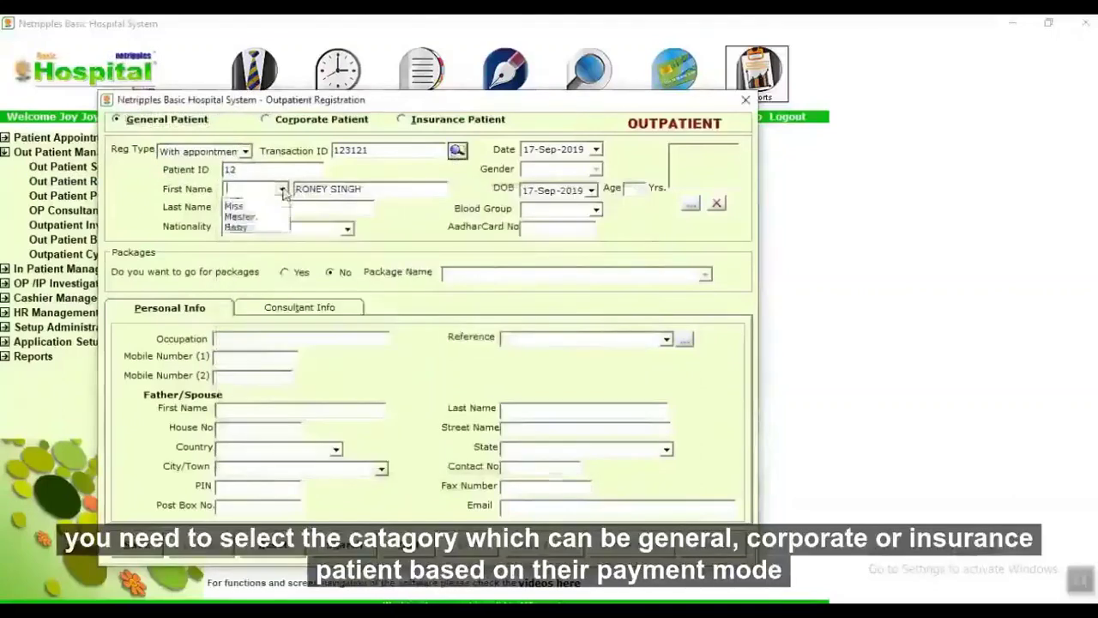
left_click(256, 208)
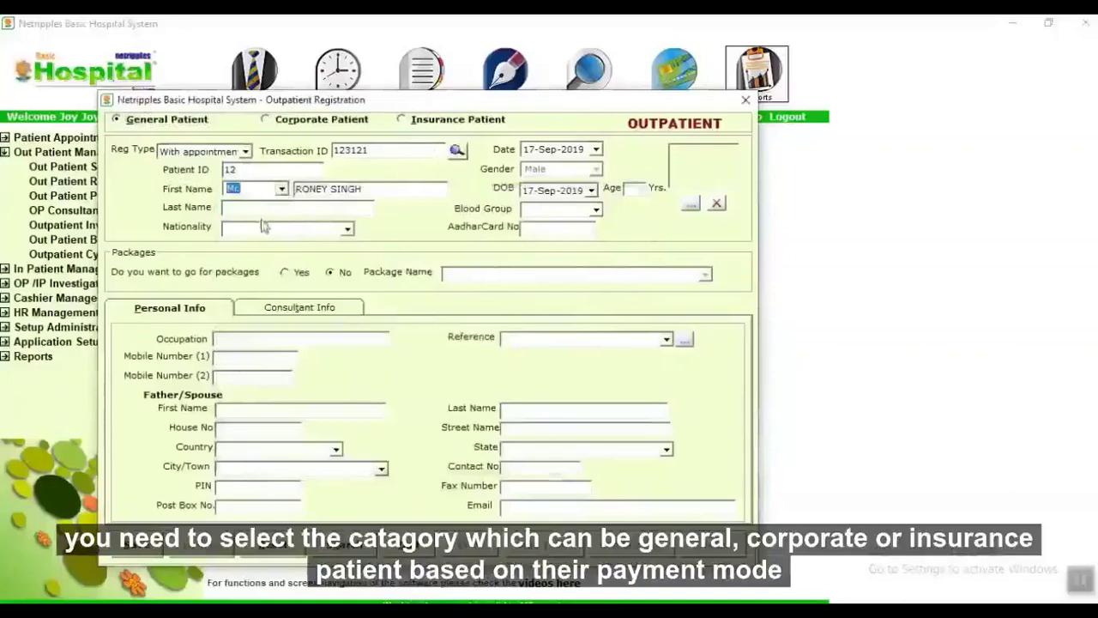
left_click(262, 227)
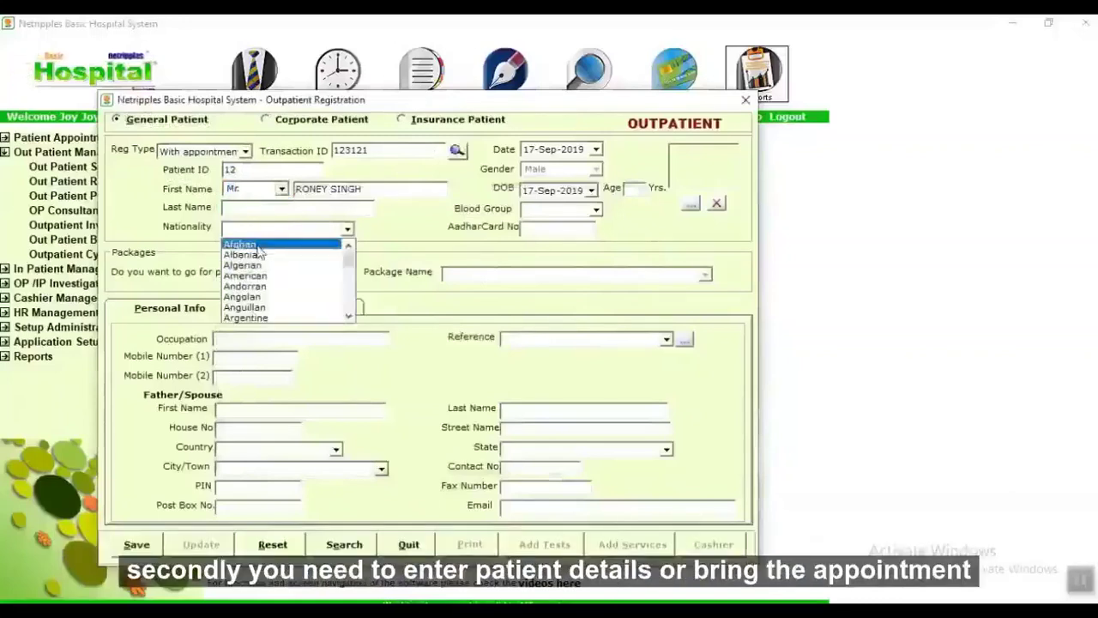
scroll(259, 250, "down", 15)
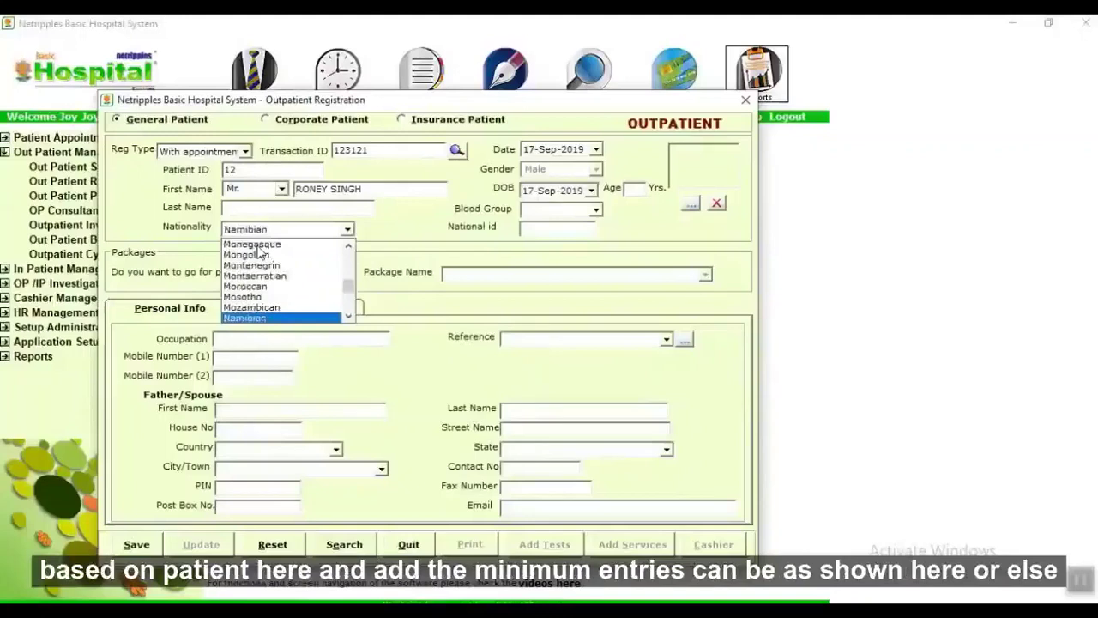
scroll(259, 251, "up", 15)
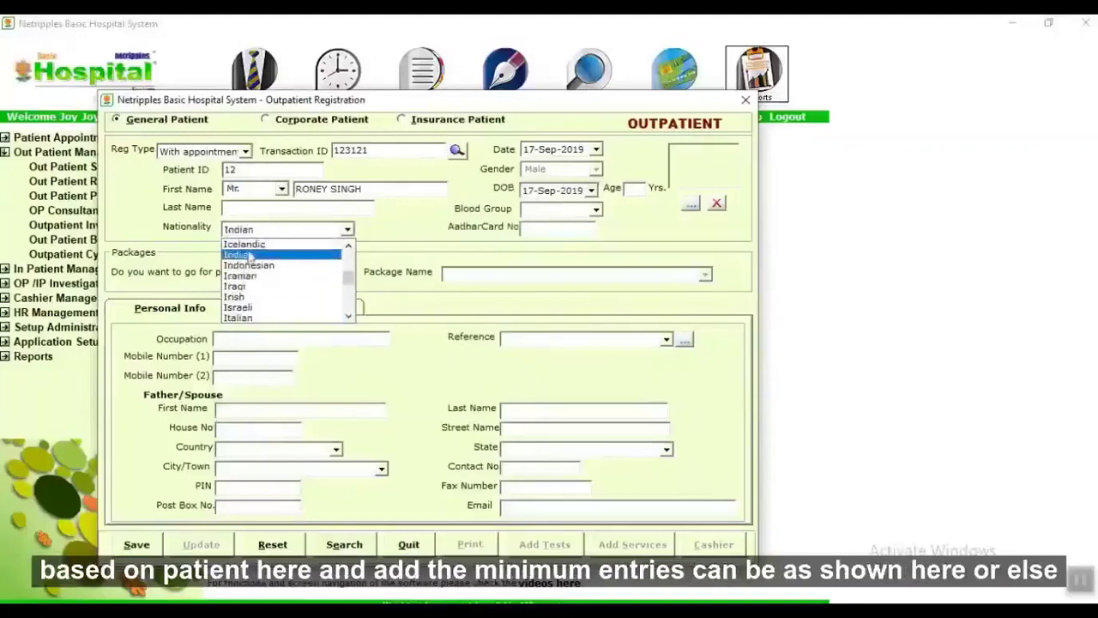
left_click(256, 255)
Step: Set blood group A +Ve, enter the Aadhaar card number and age 25
left_click(538, 210)
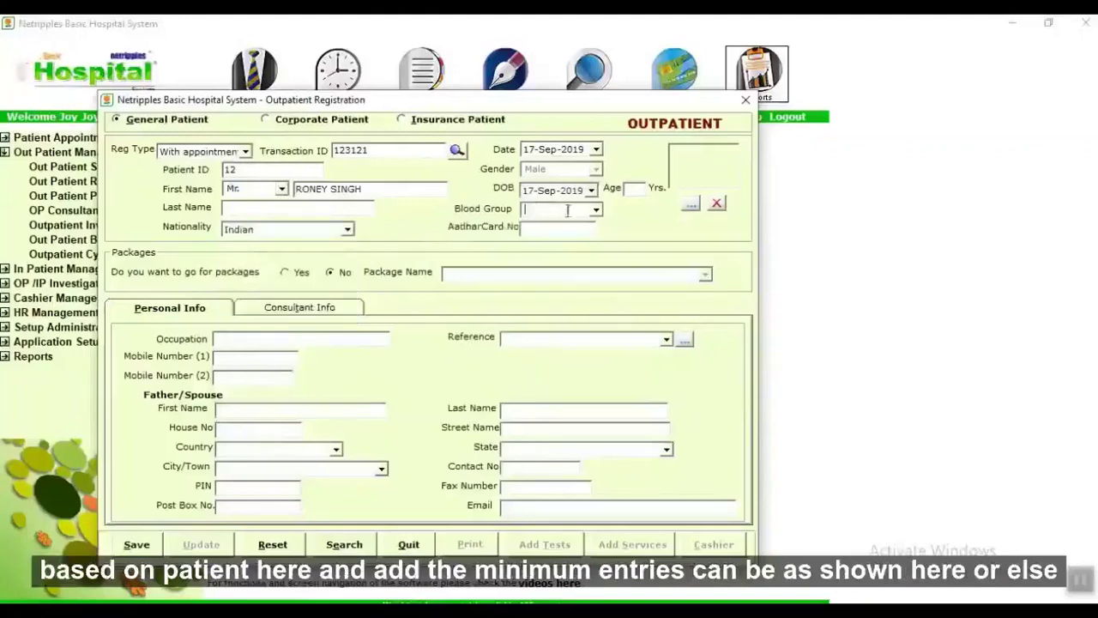
left_click(595, 210)
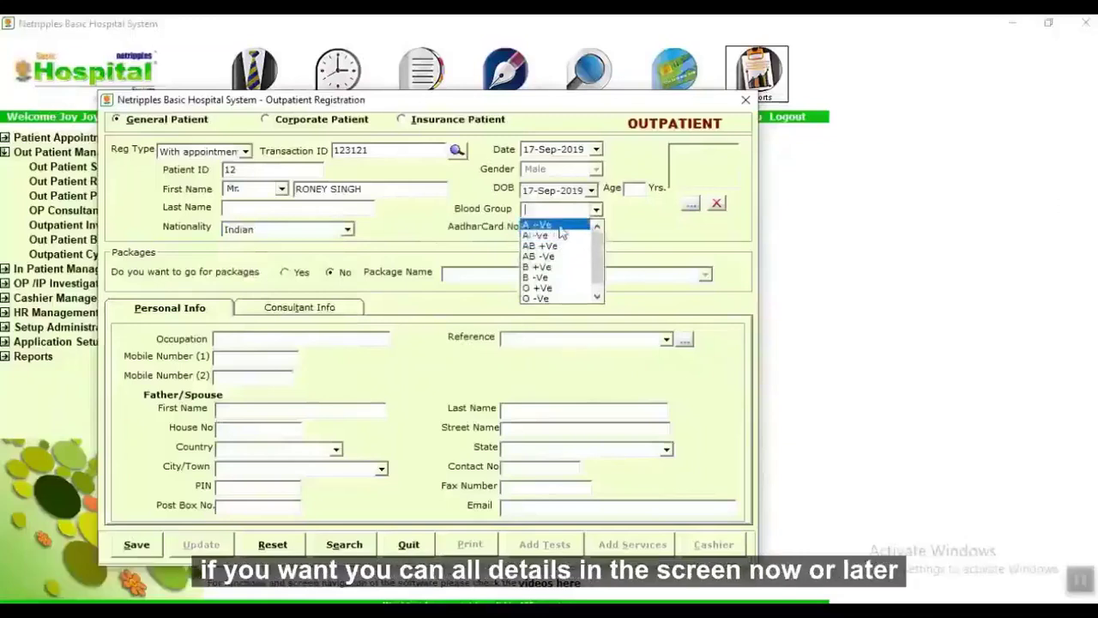
left_click(555, 226)
left_click(552, 229)
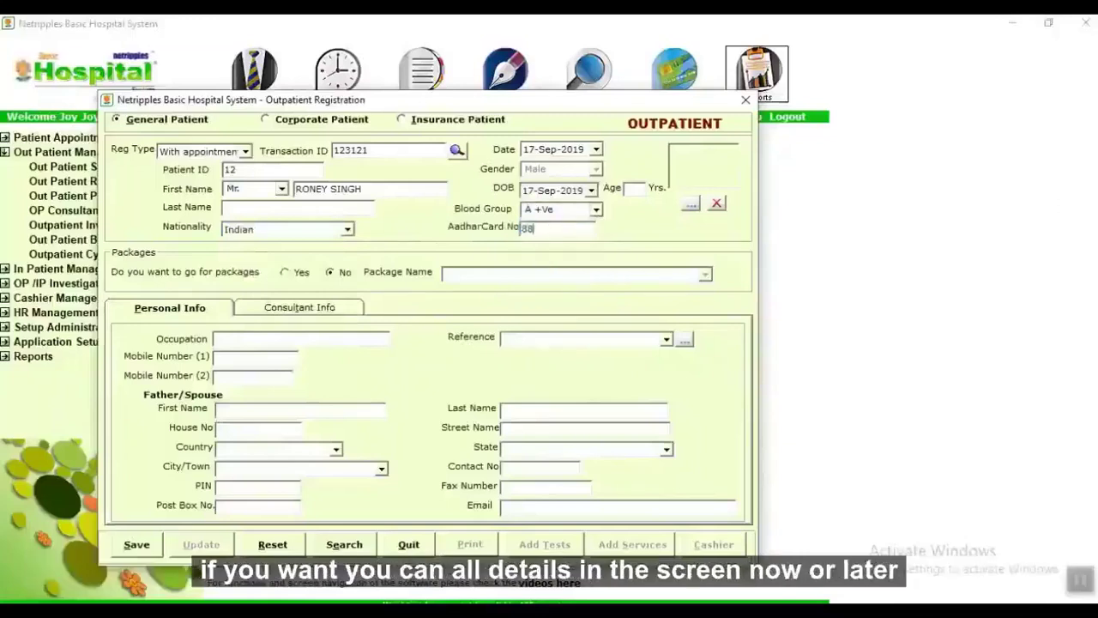
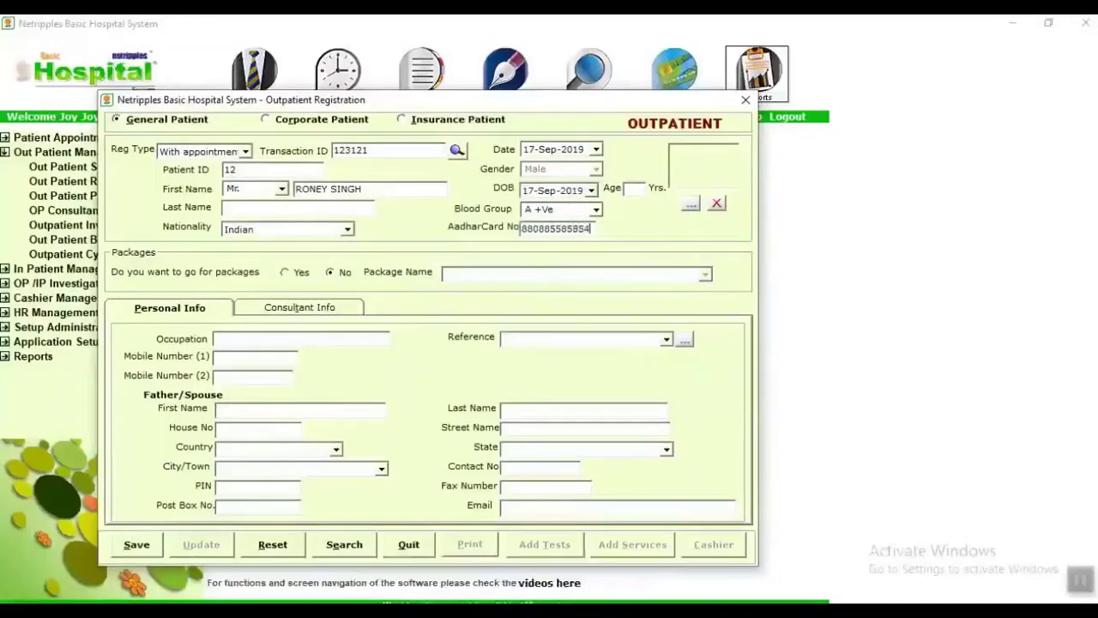
left_click(633, 187)
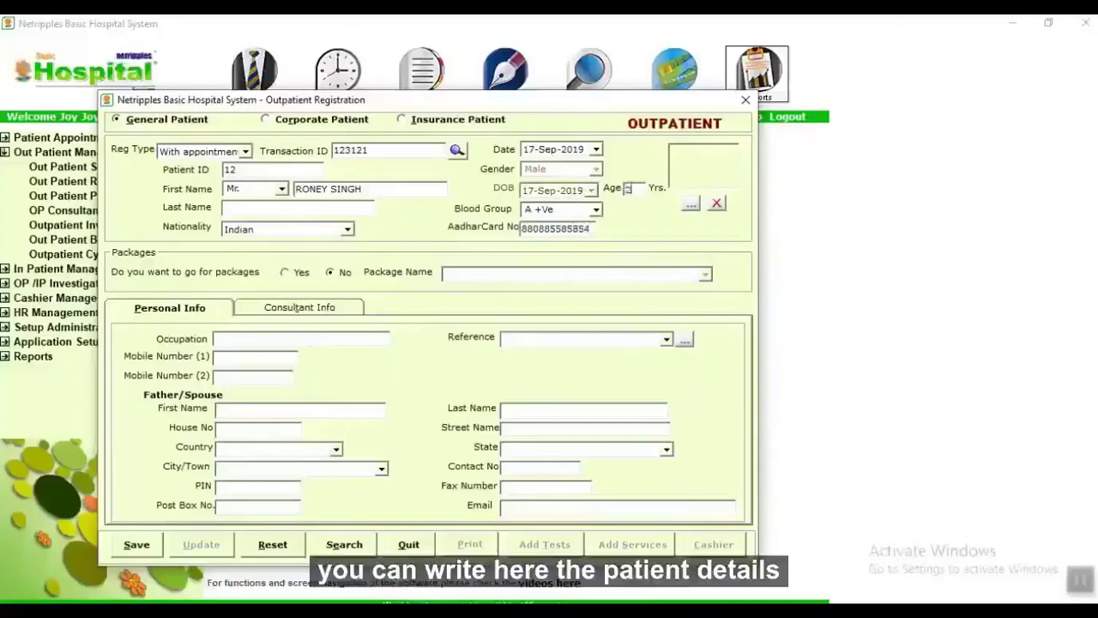
left_click(690, 203)
Step: Attach the patient photo, enter the mobile number, and review the consultant info
double_click(273, 256)
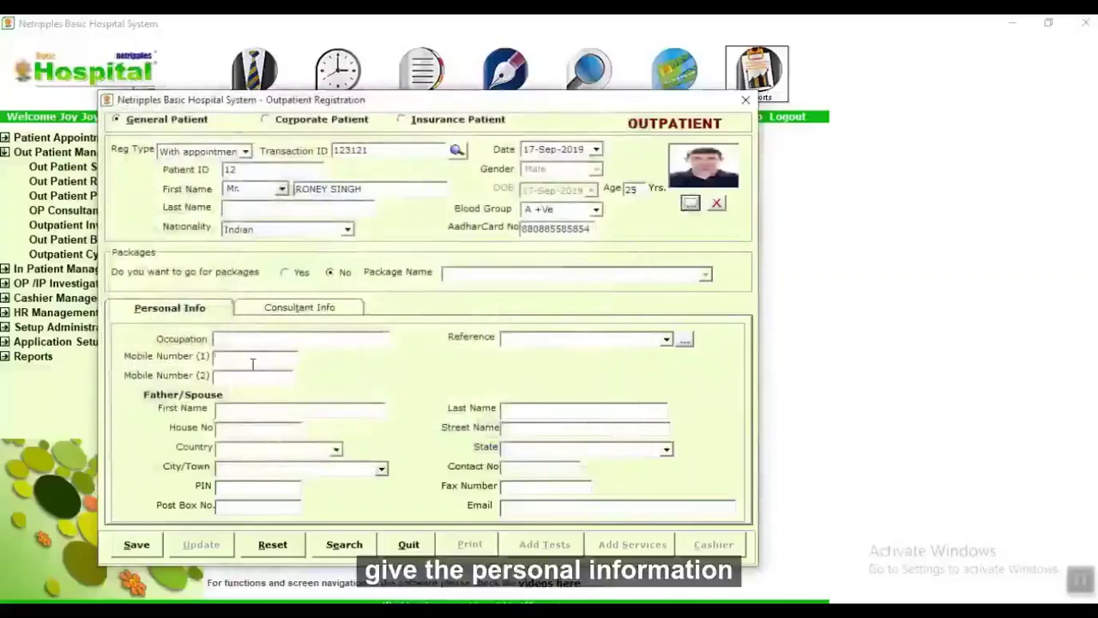
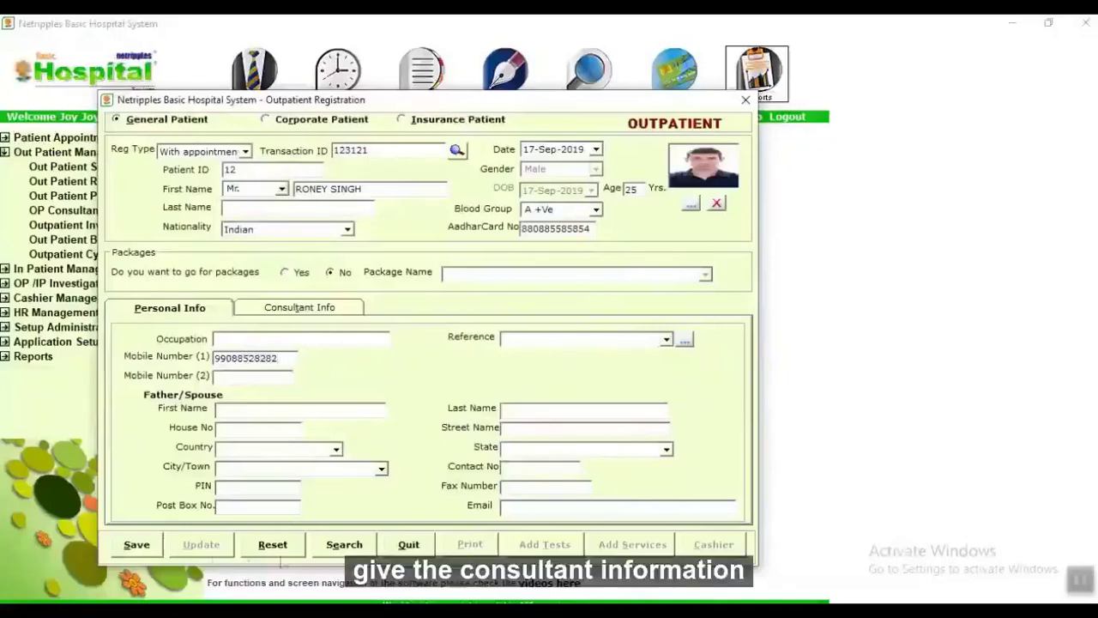
left_click(318, 309)
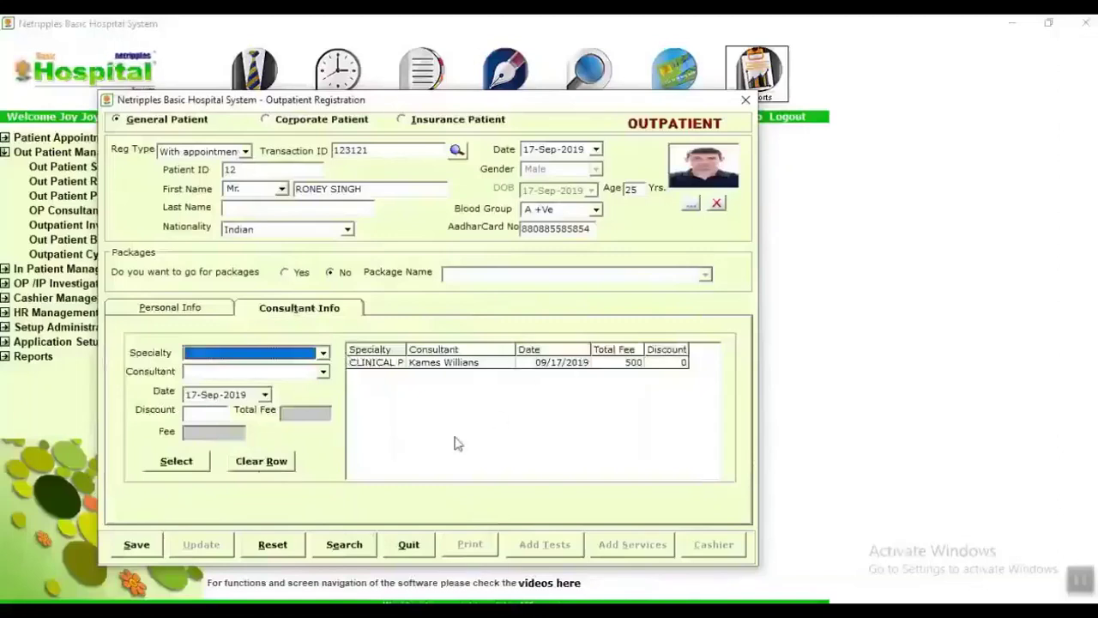
Step: Save the registration without sending an SMS and close the bill and prescription previews
left_click(137, 543)
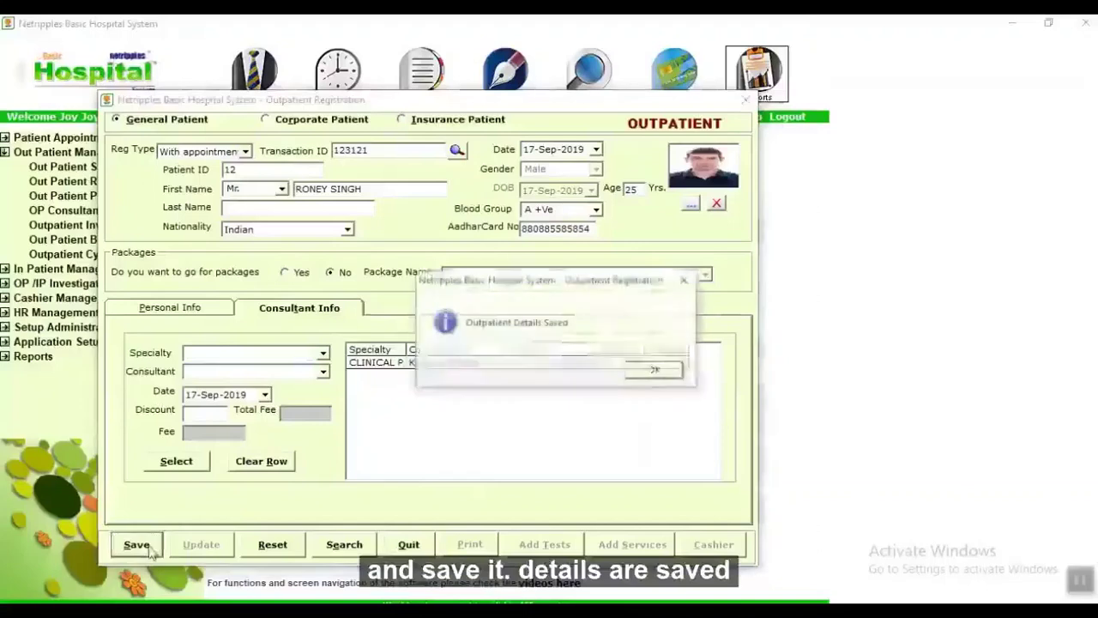
left_click(652, 378)
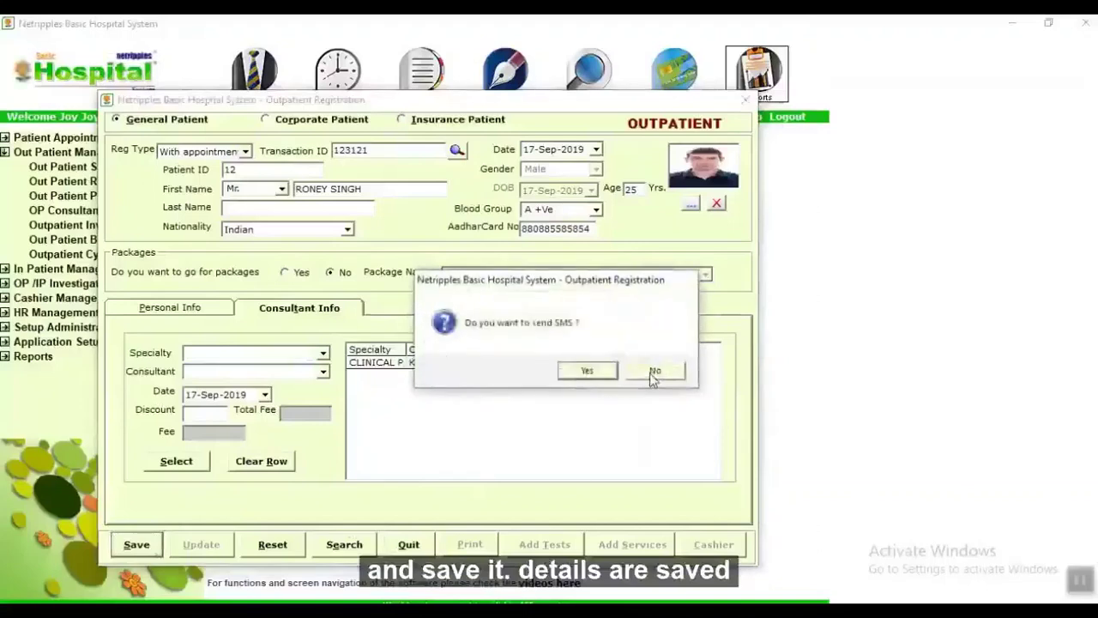
left_click(652, 373)
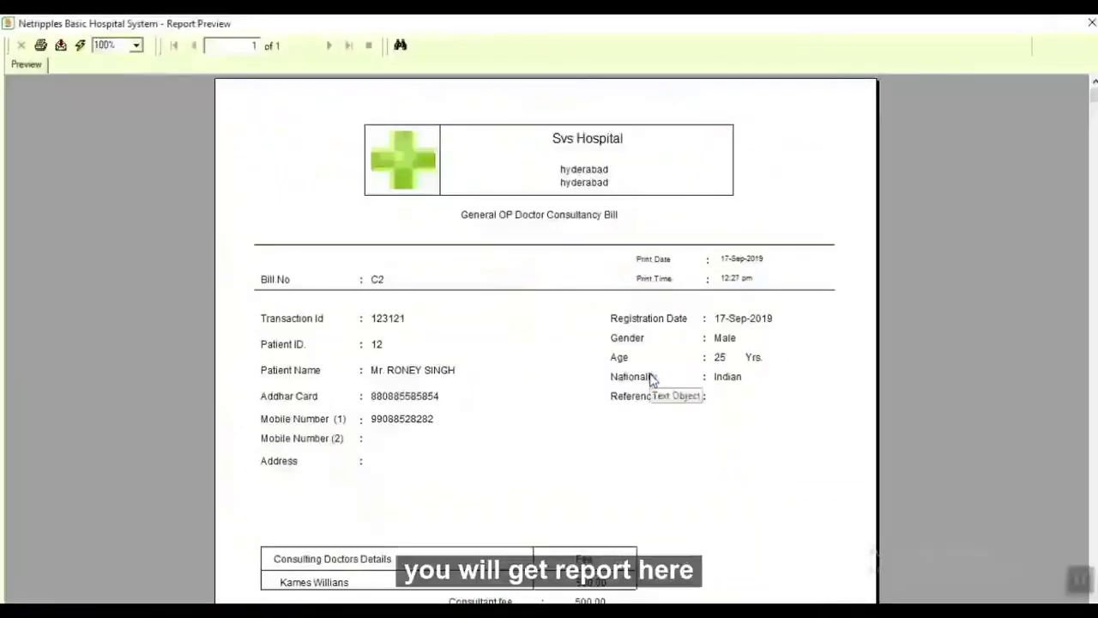
scroll(649, 380, "down", 3)
left_click(1093, 22)
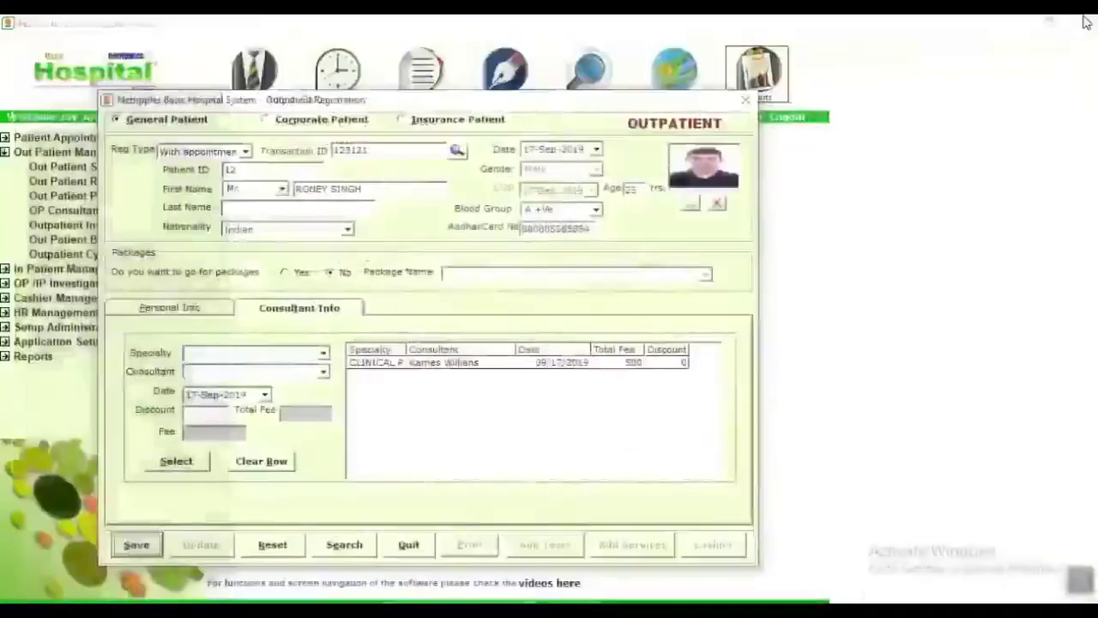
left_click(1092, 22)
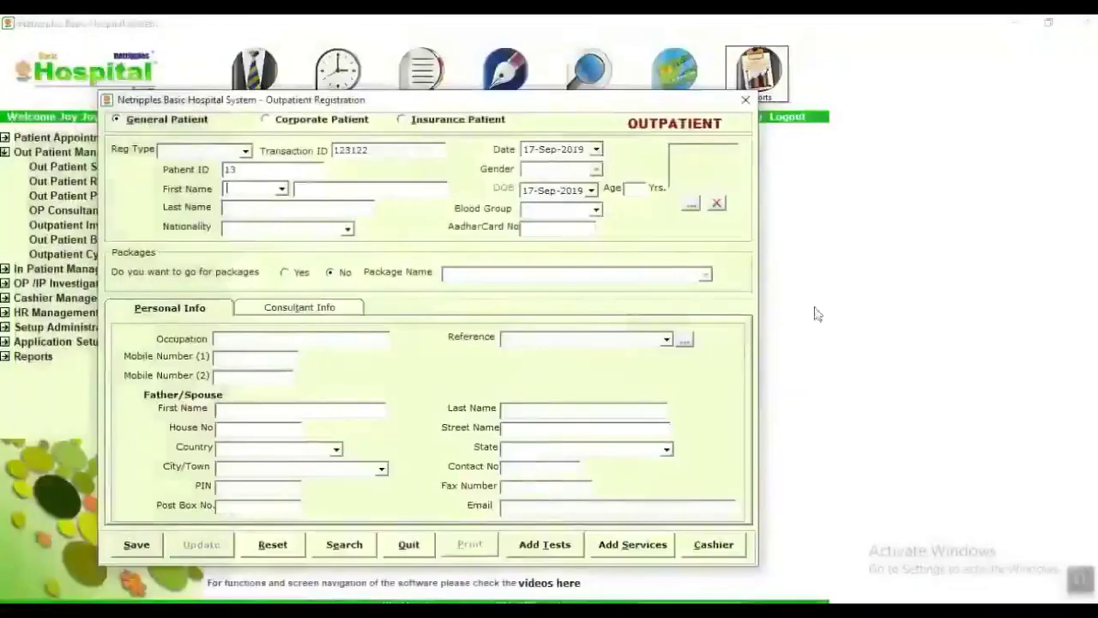
Step: Load the registered patient into a new Out Patient Prescription via name search
left_click(745, 100)
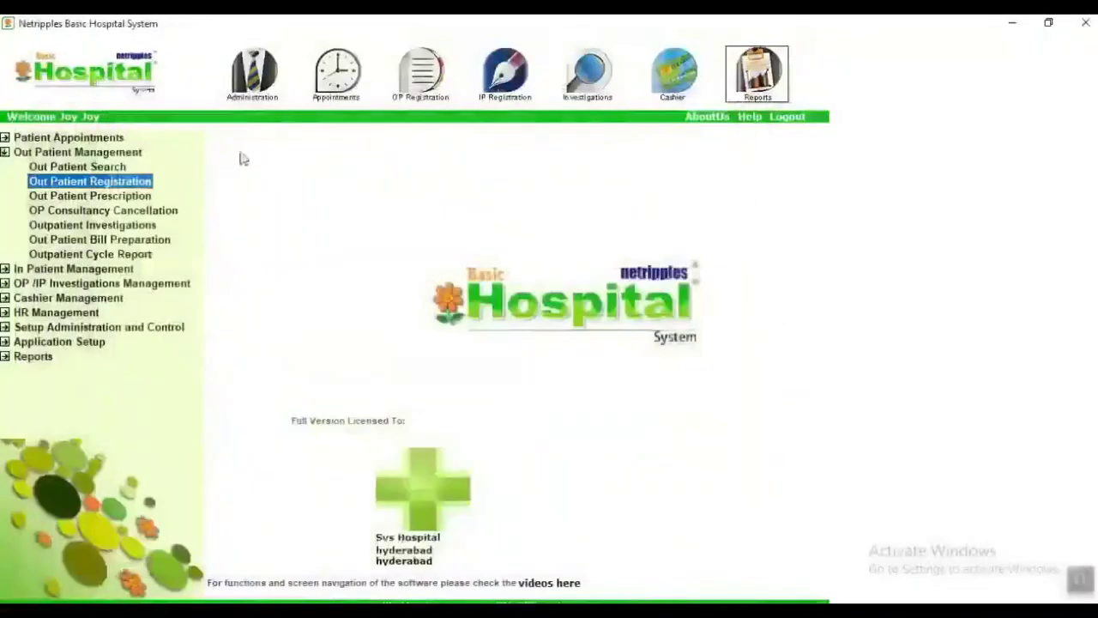
left_click(133, 199)
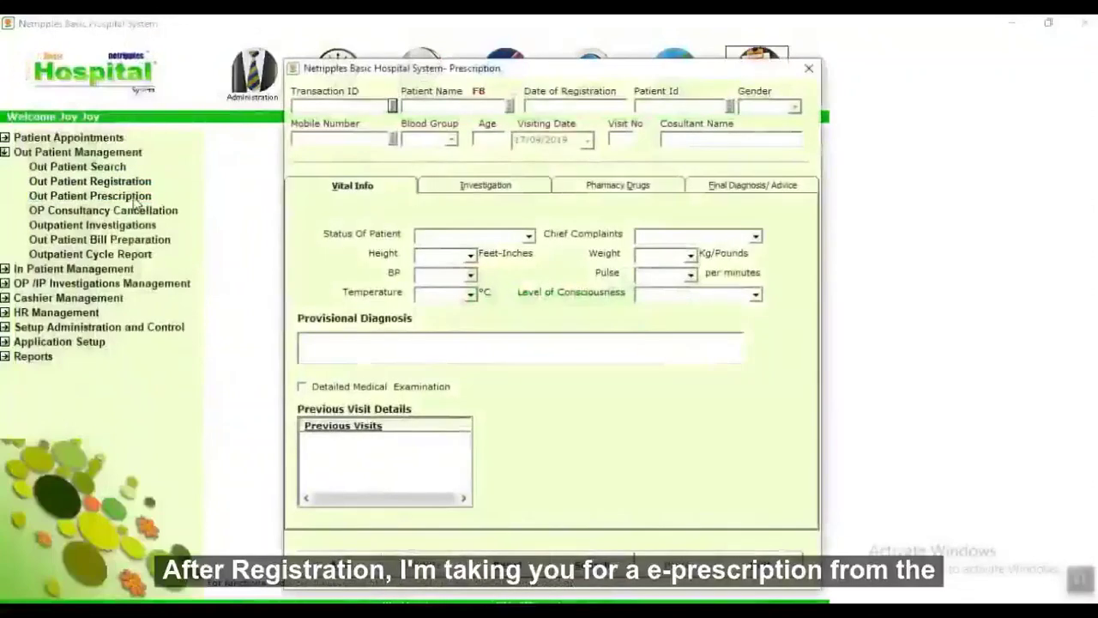
left_click(510, 106)
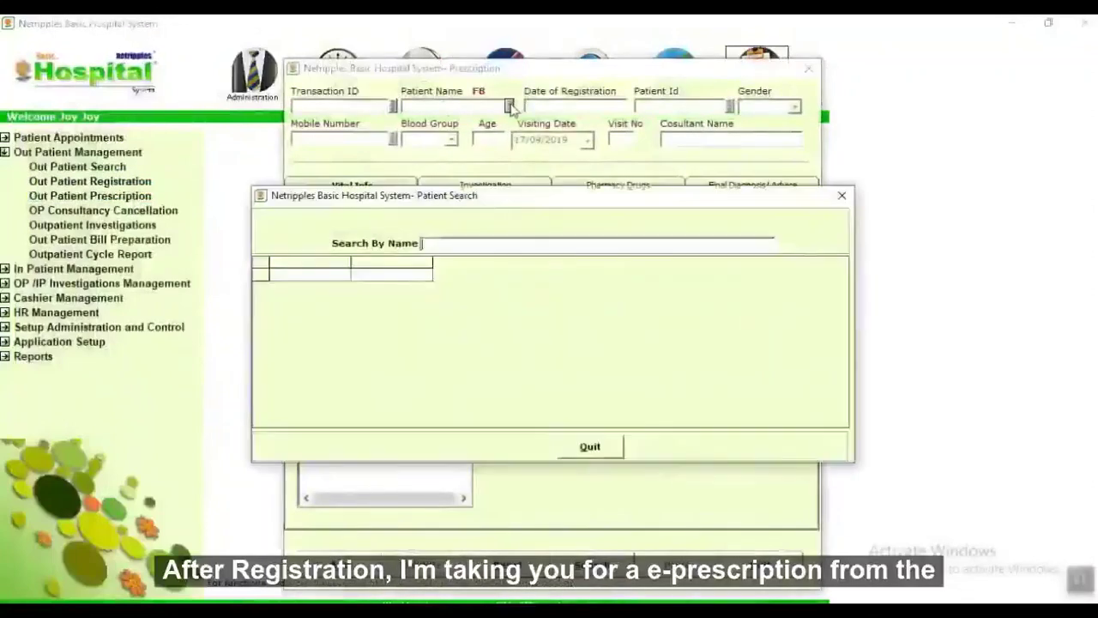
type("k")
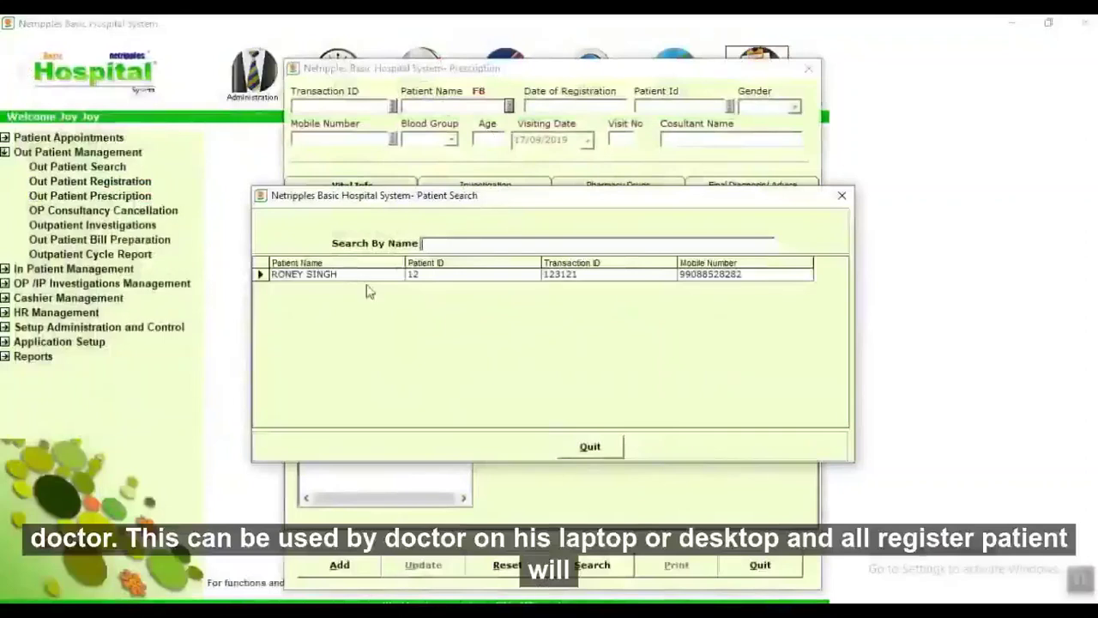
double_click(365, 275)
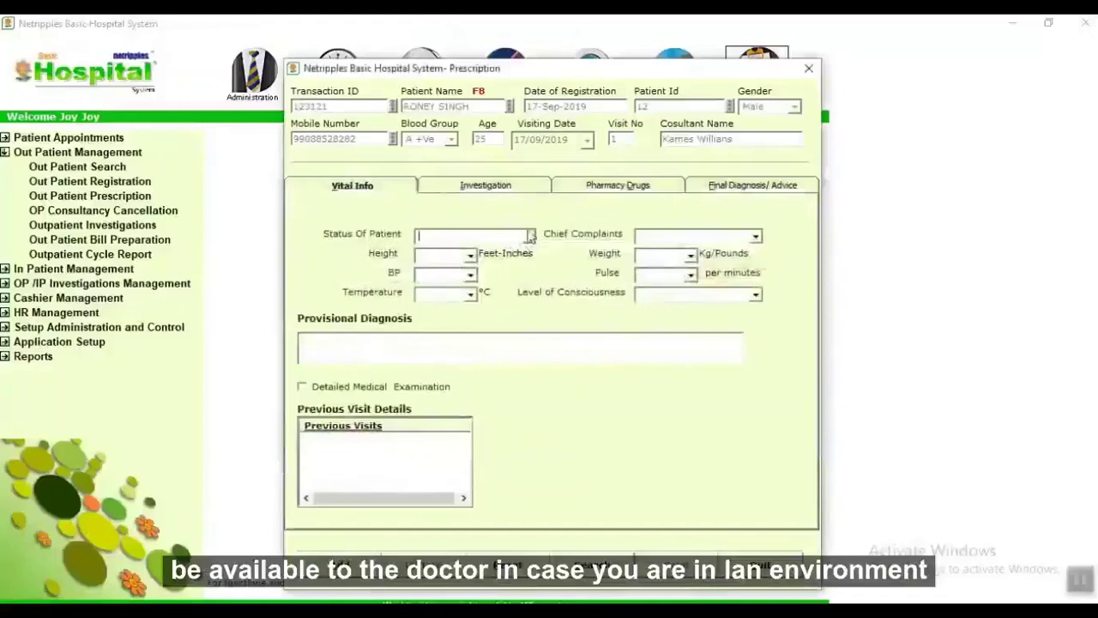
Step: Set patient status to normal and chief complaint to fever
left_click(530, 236)
left_click(507, 252)
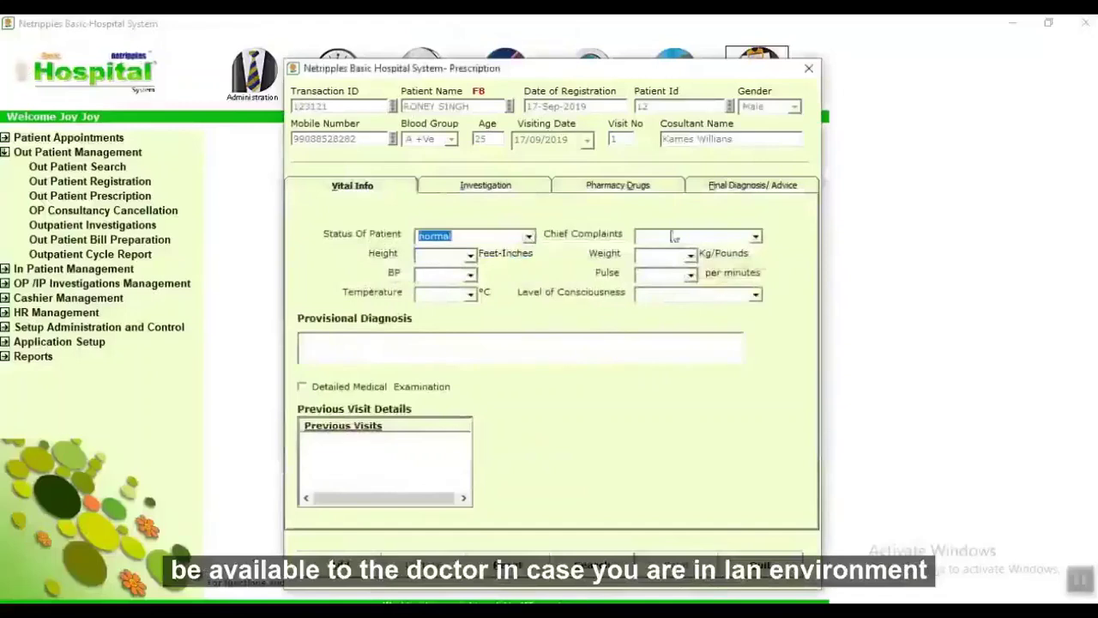
left_click(756, 236)
left_click(728, 254)
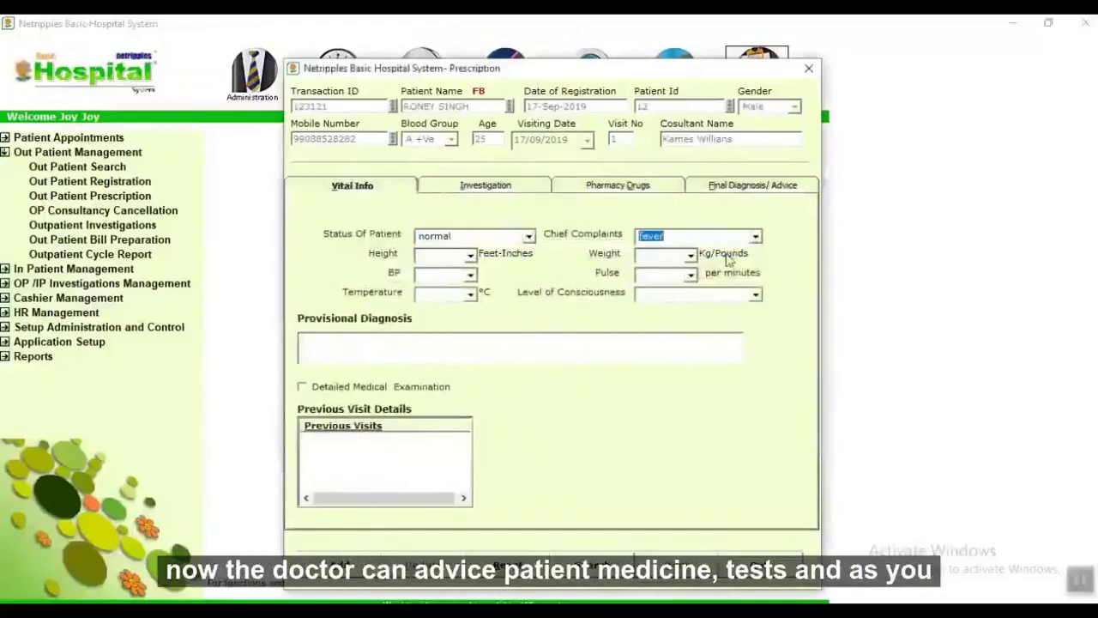
left_click(470, 256)
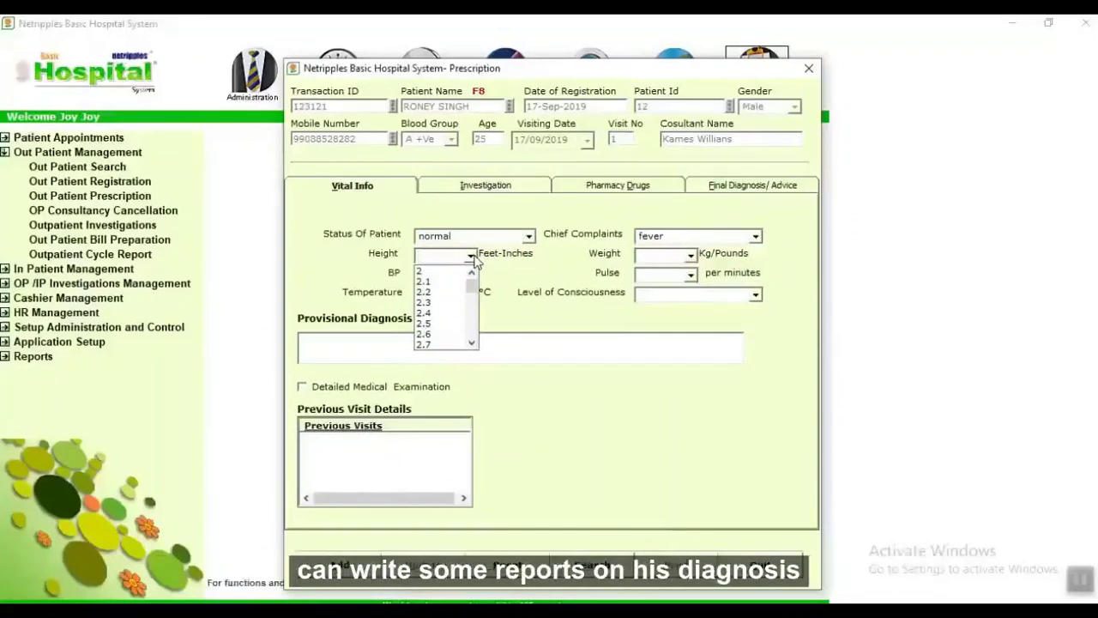
left_click(471, 256)
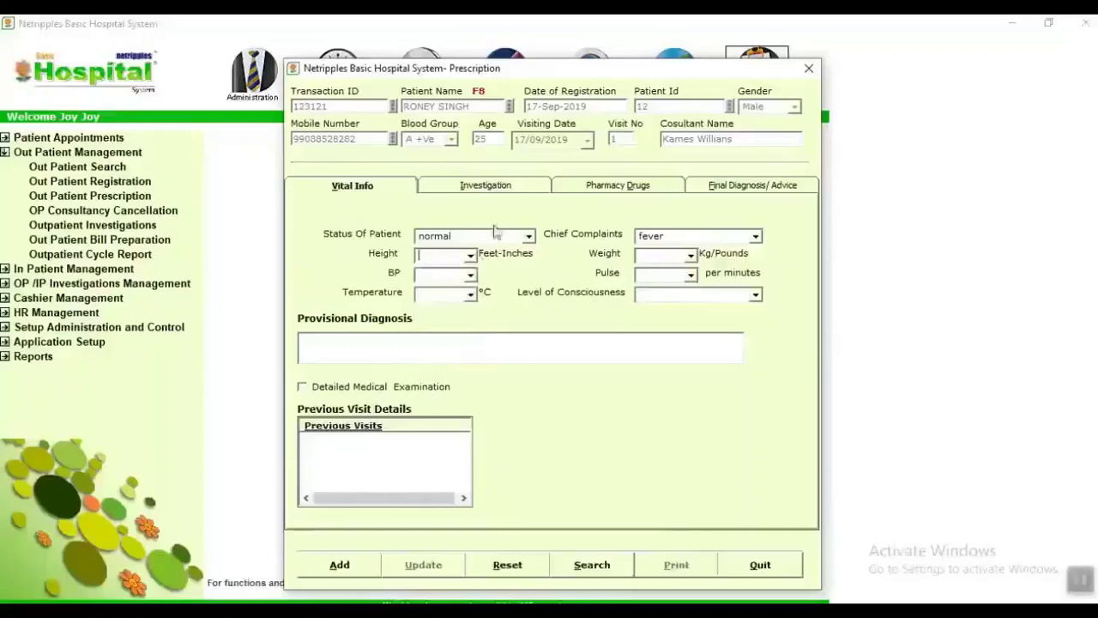
Step: Add BEHAVIOUR MODIFICATION as an investigation and review the drugs and diagnosis sections
left_click(482, 196)
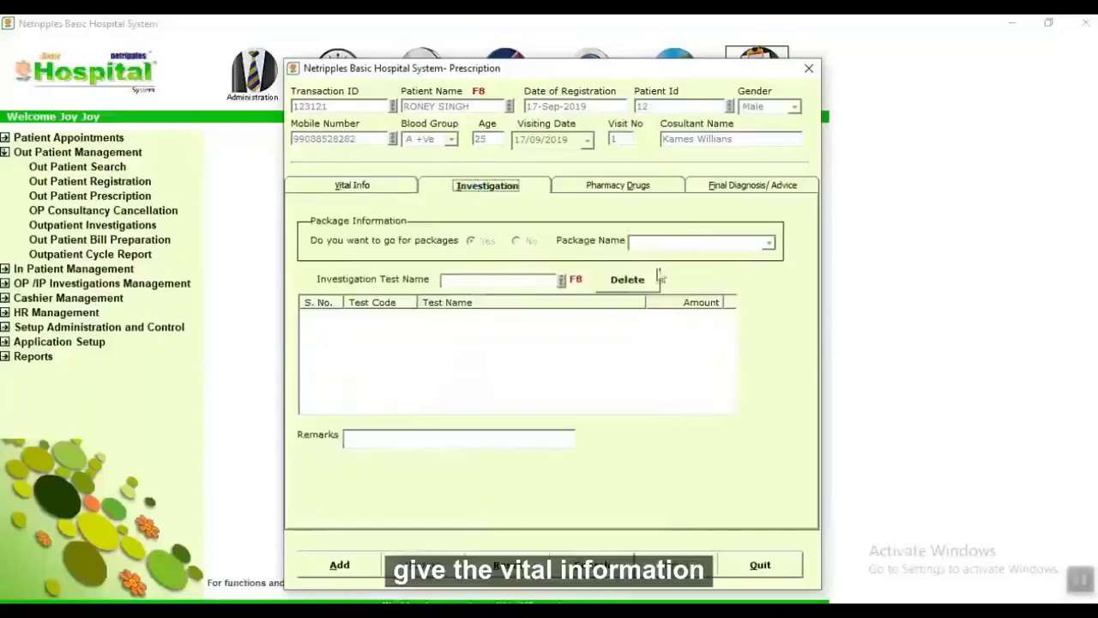
left_click(562, 279)
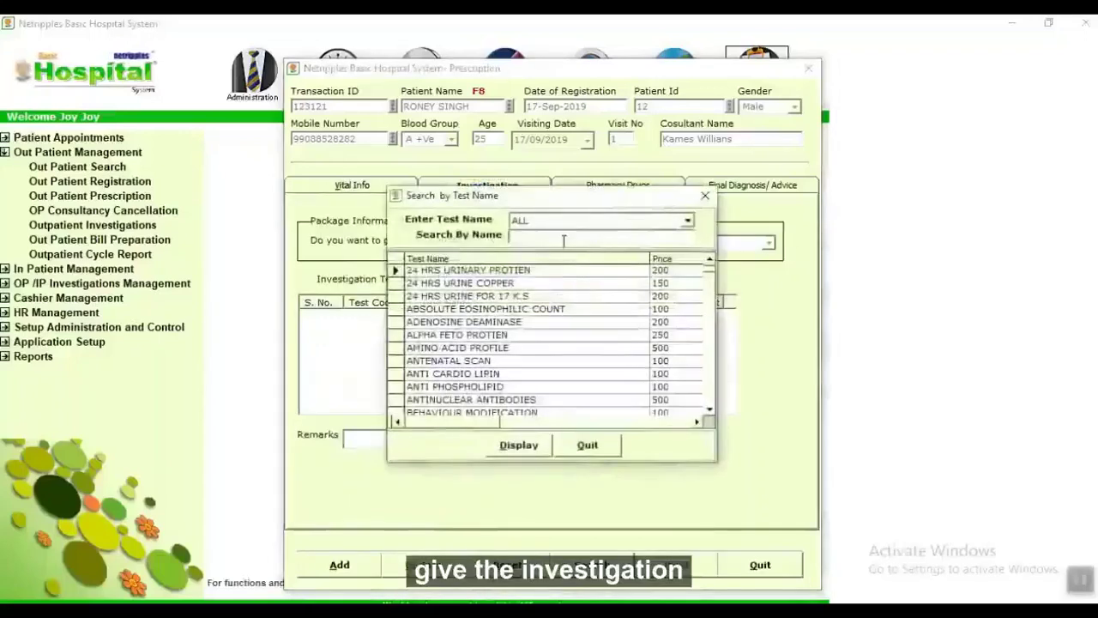
type("b")
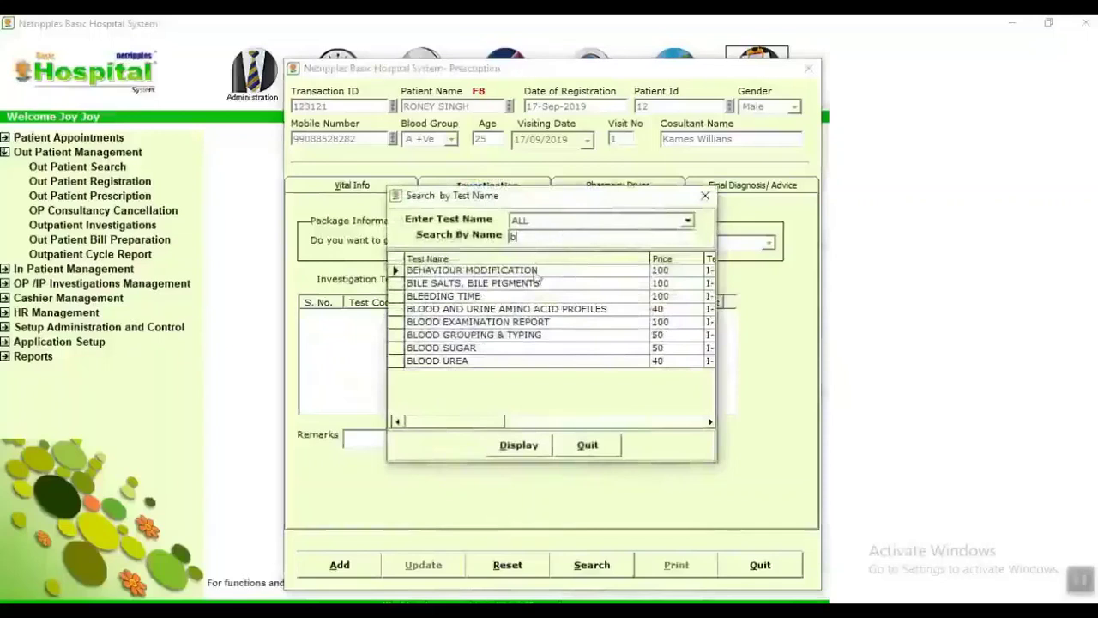
double_click(535, 273)
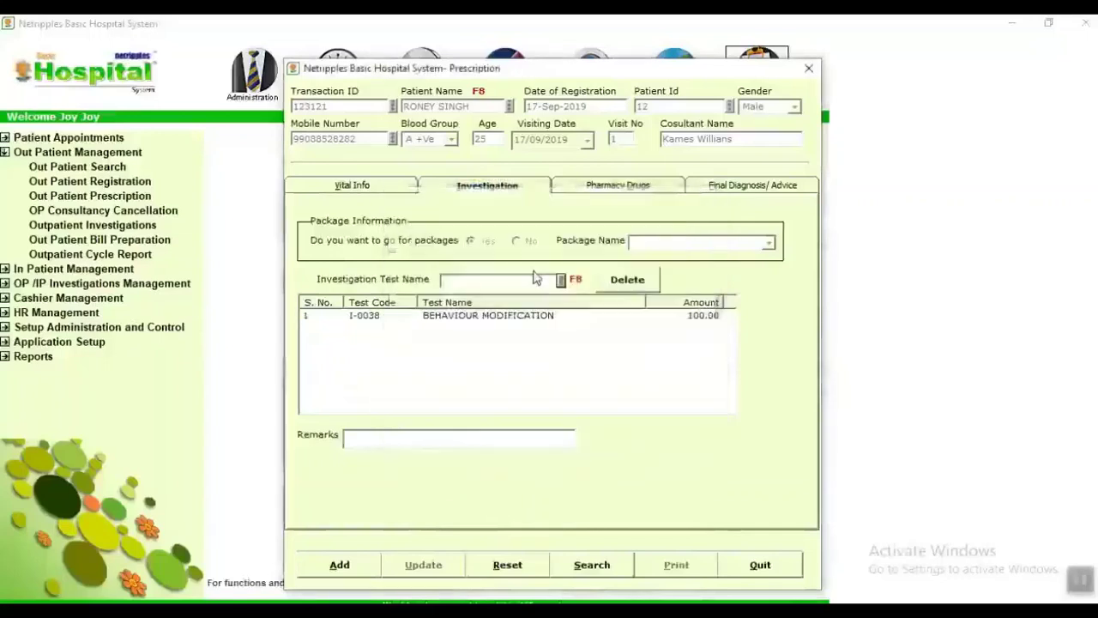
left_click(636, 197)
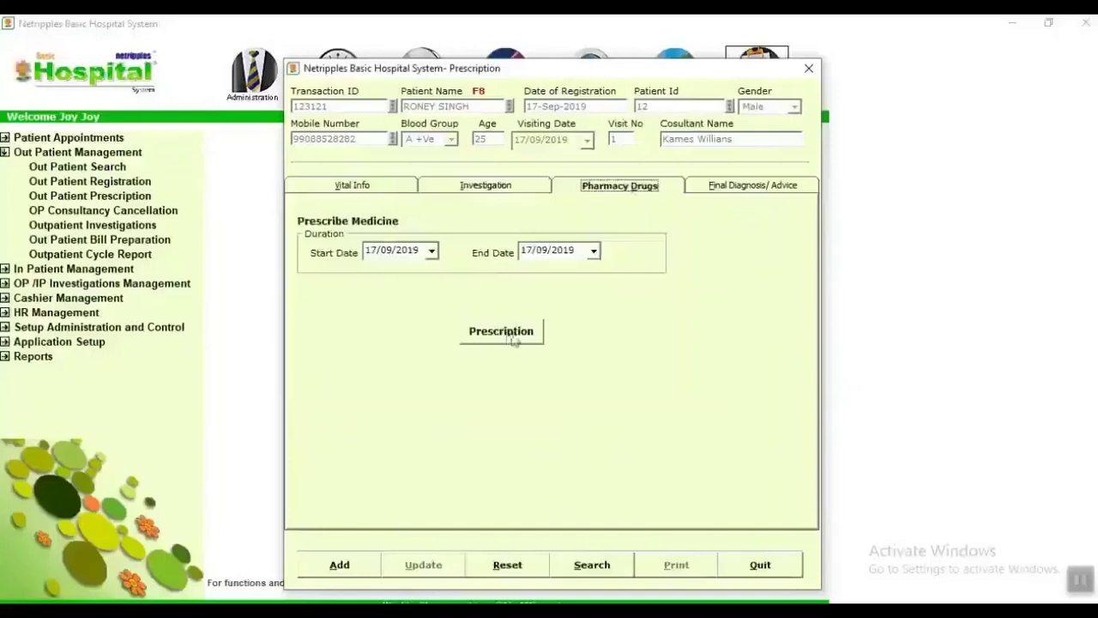
left_click(757, 191)
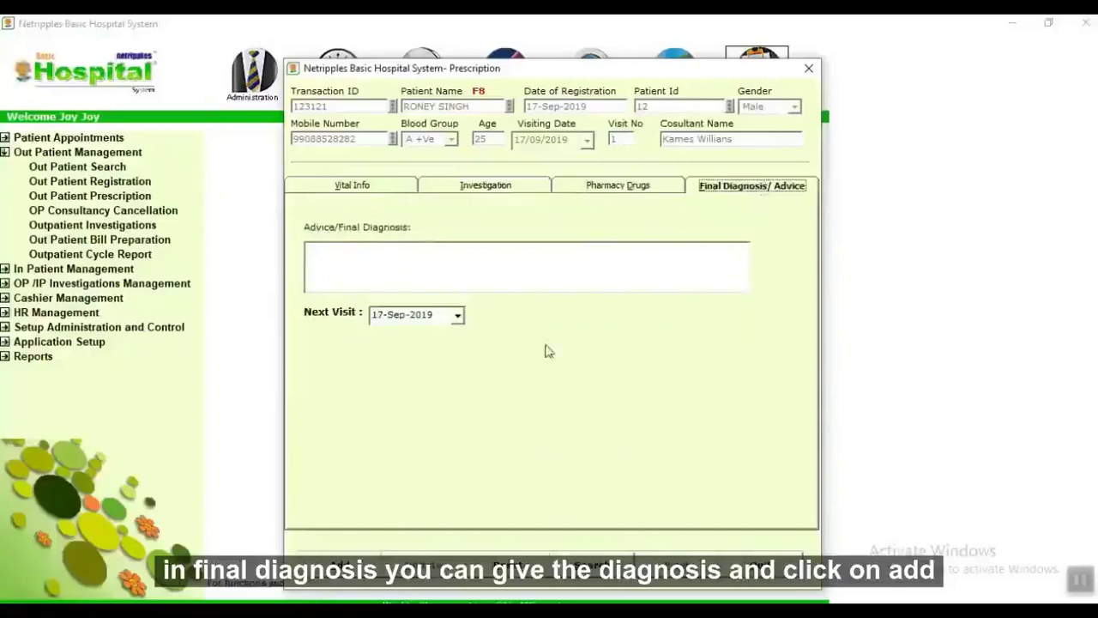
Step: Save the prescription, preview it for printing, and close the form
left_click(339, 564)
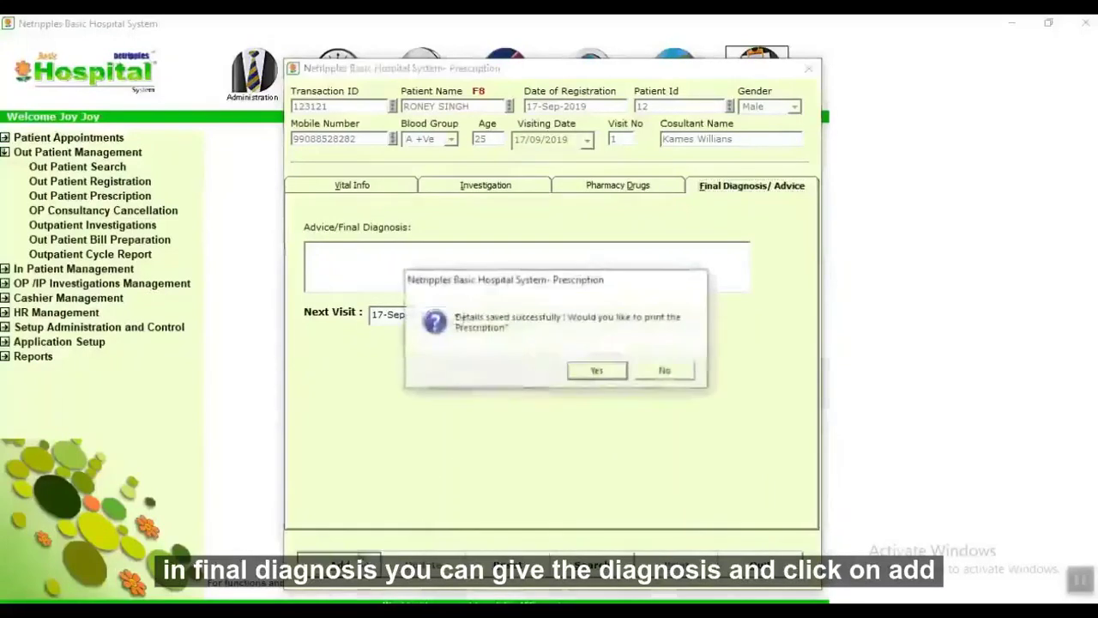
left_click(589, 369)
scroll(586, 369, "down", 4)
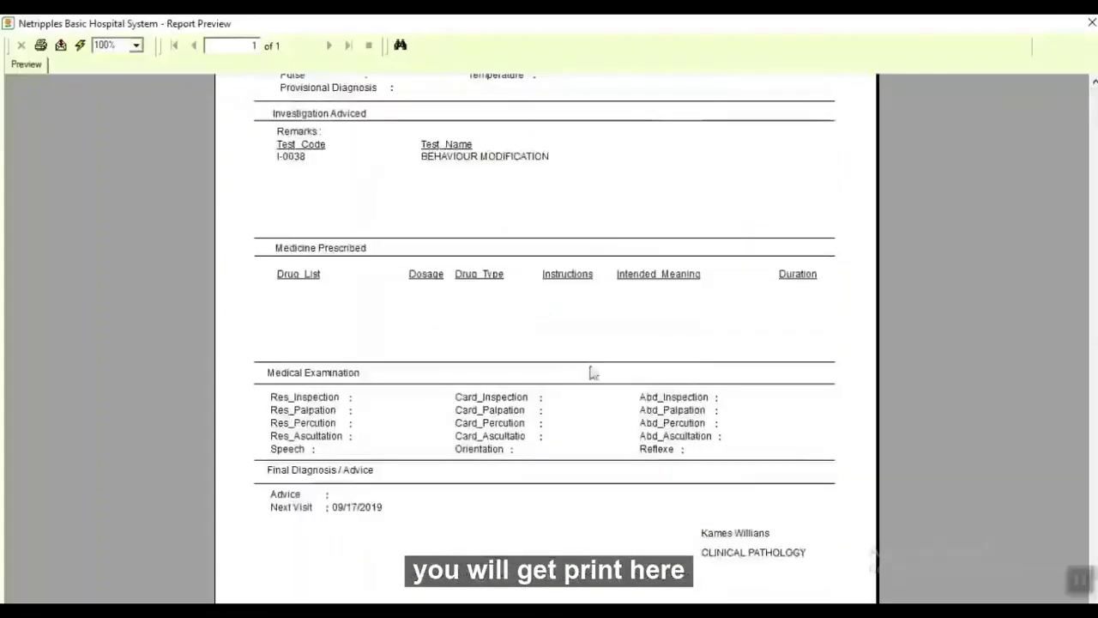
scroll(760, 328, "up", 4)
left_click(1091, 22)
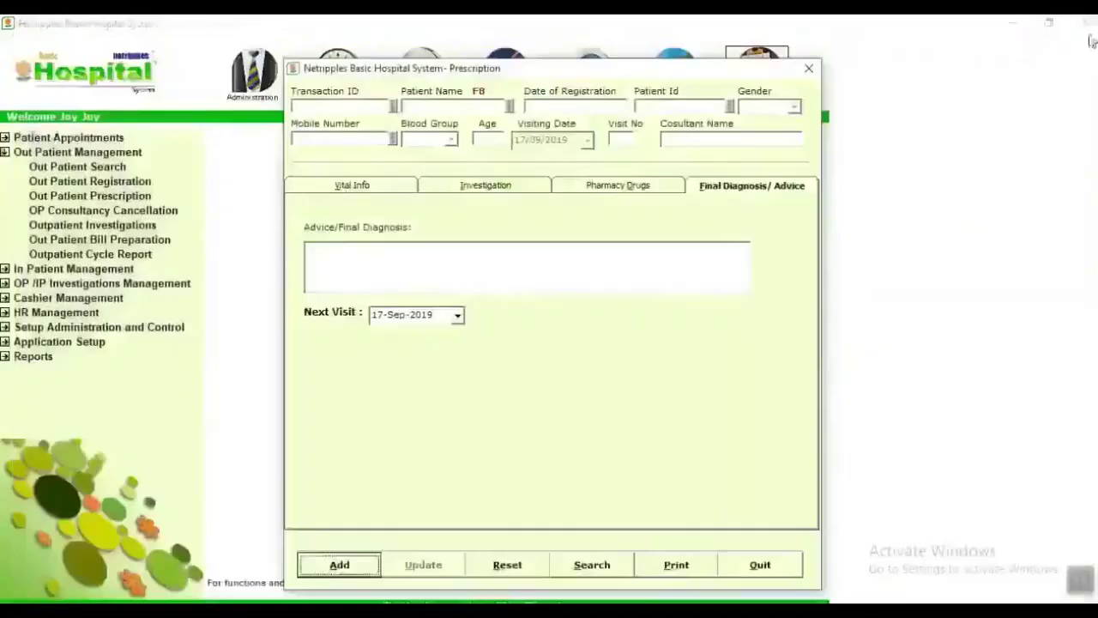
left_click(761, 562)
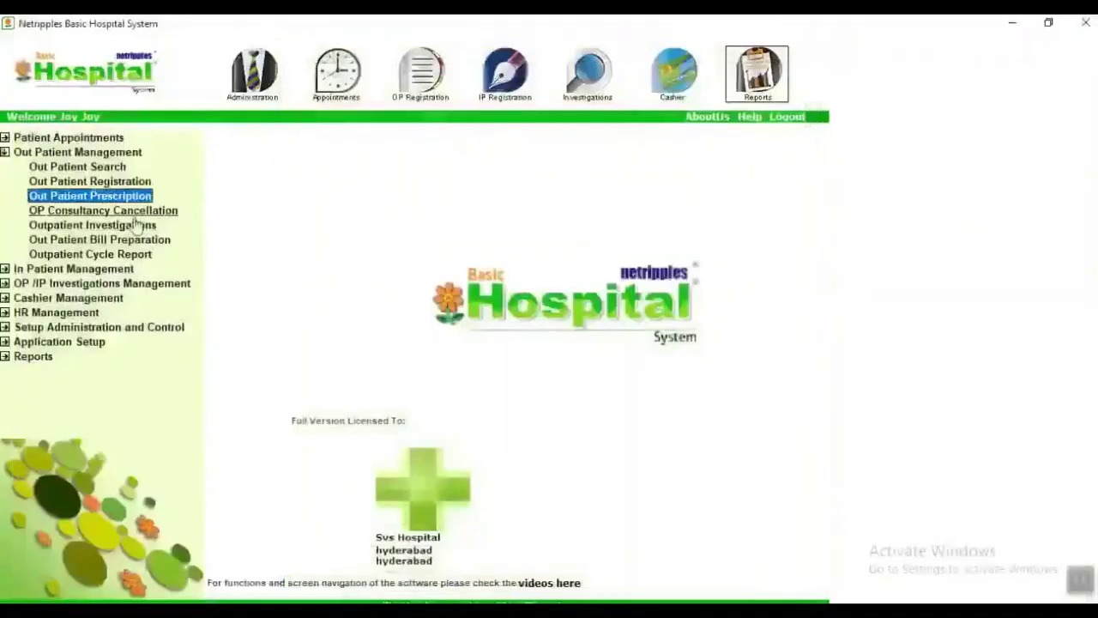
Step: Open OP Consultancy Cancellation and exit without cancelling anything
left_click(133, 214)
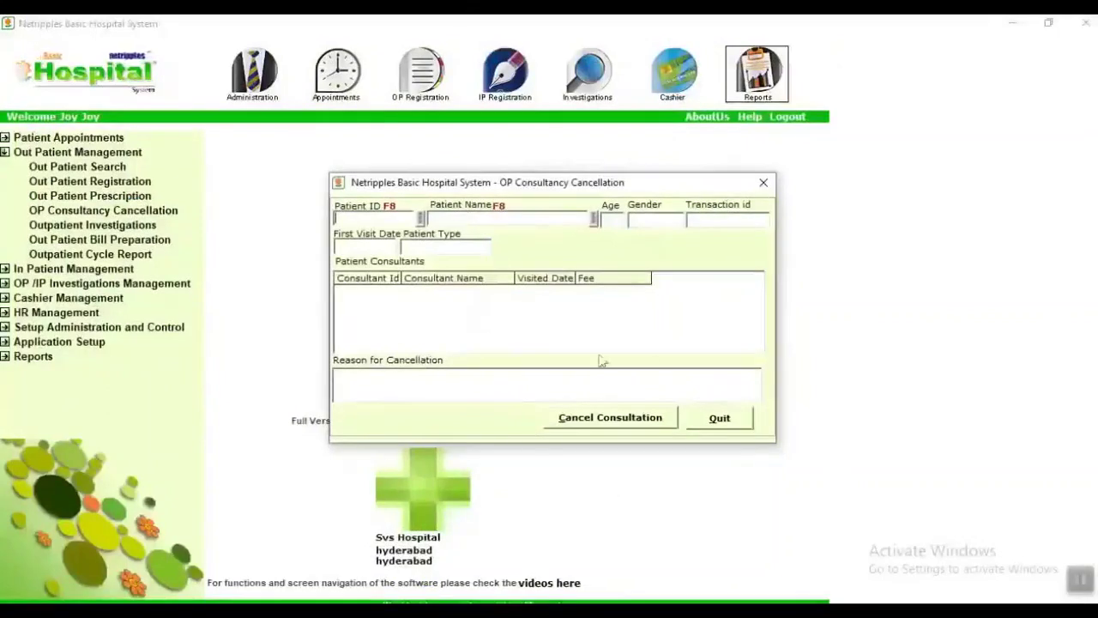
left_click(717, 418)
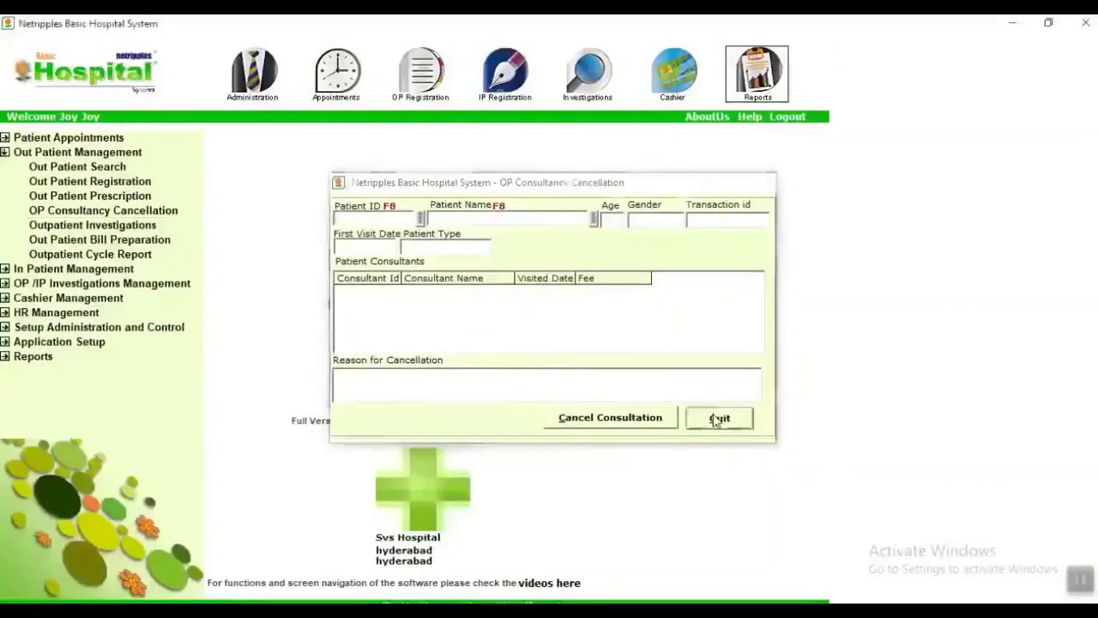
Step: Open Outpatient Investigations and select patient 12 for the order
left_click(111, 230)
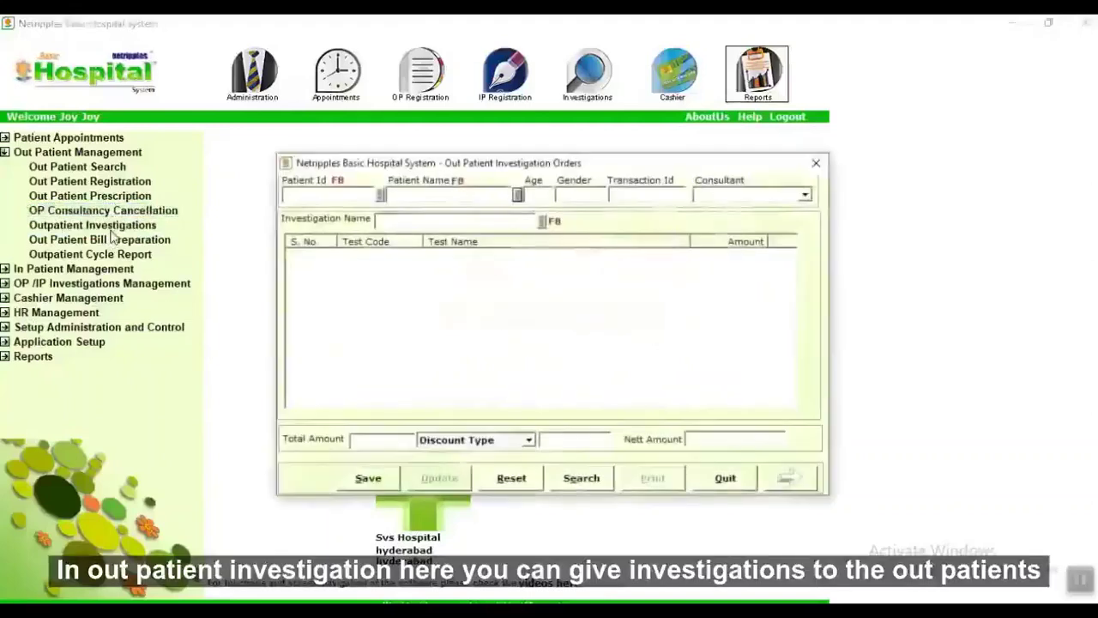
left_click(518, 196)
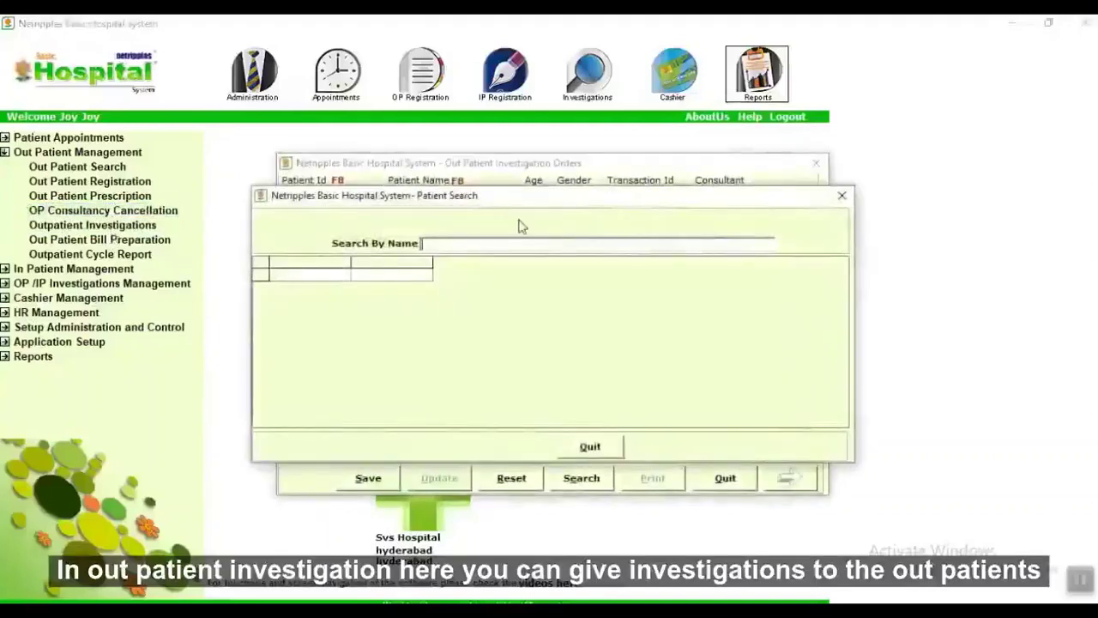
double_click(315, 284)
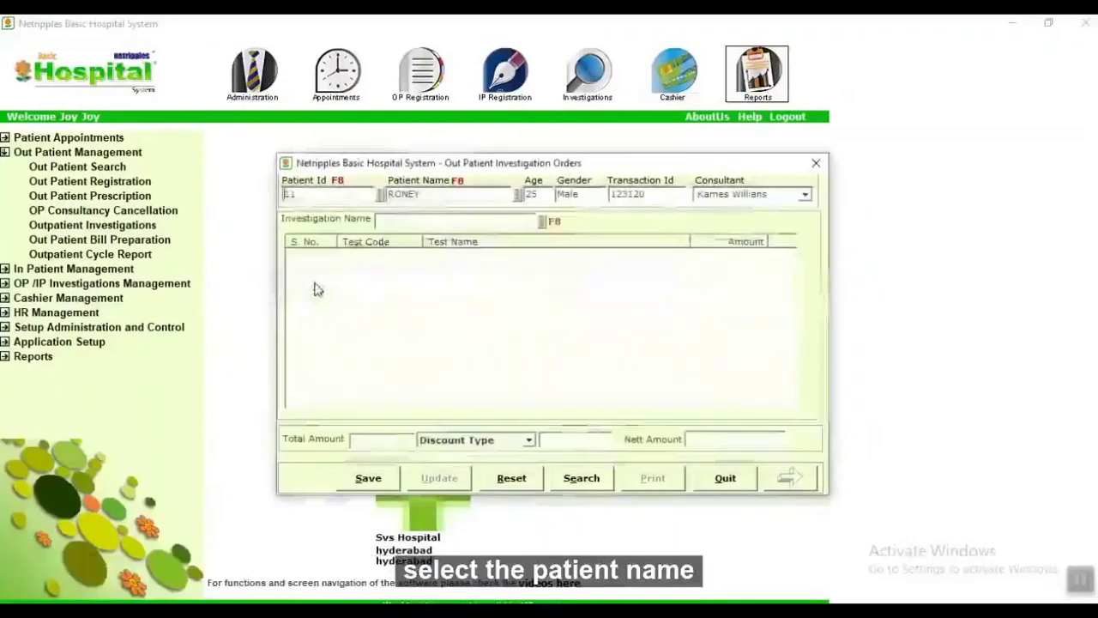
left_click(518, 196)
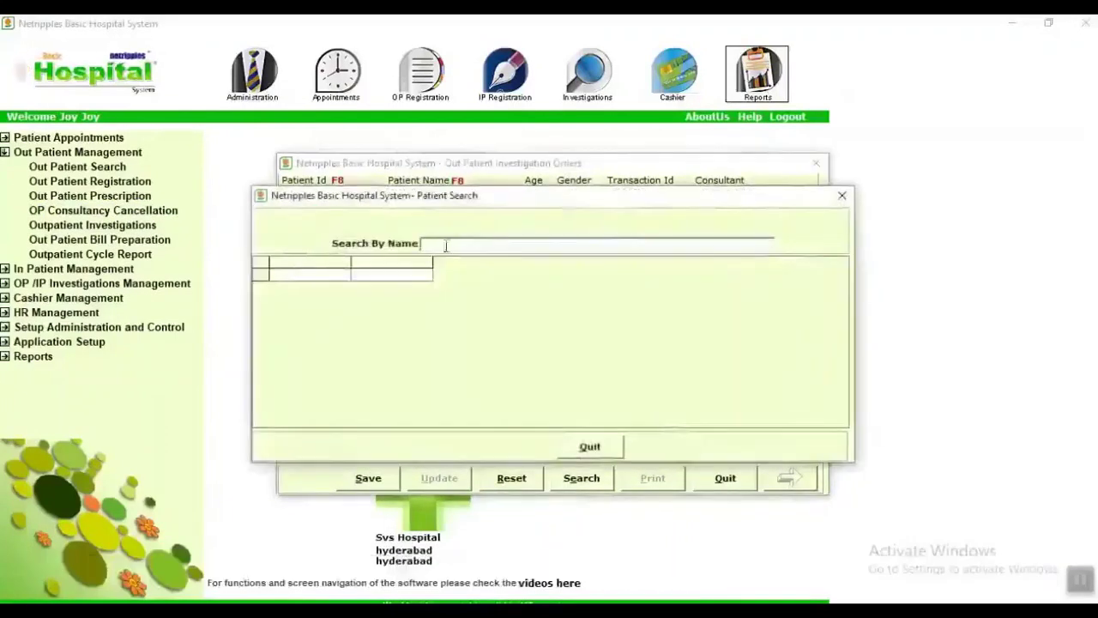
left_click(841, 197)
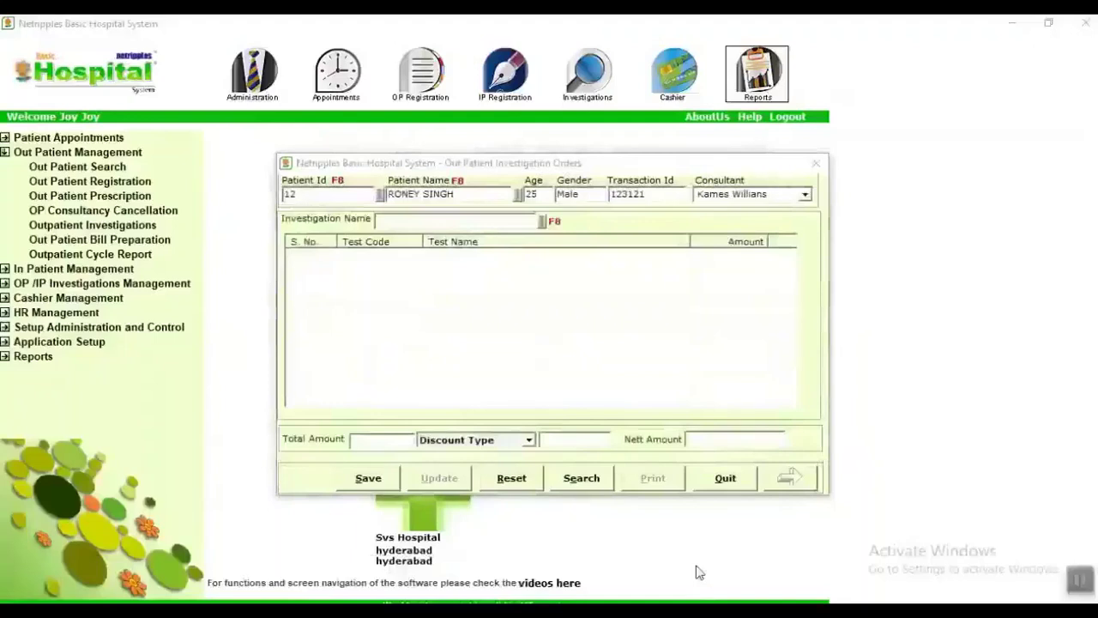
Step: Add BLOOD AND URINE AMINO ACID PROFILES, save the order and print its 40.00 bill
left_click(542, 221)
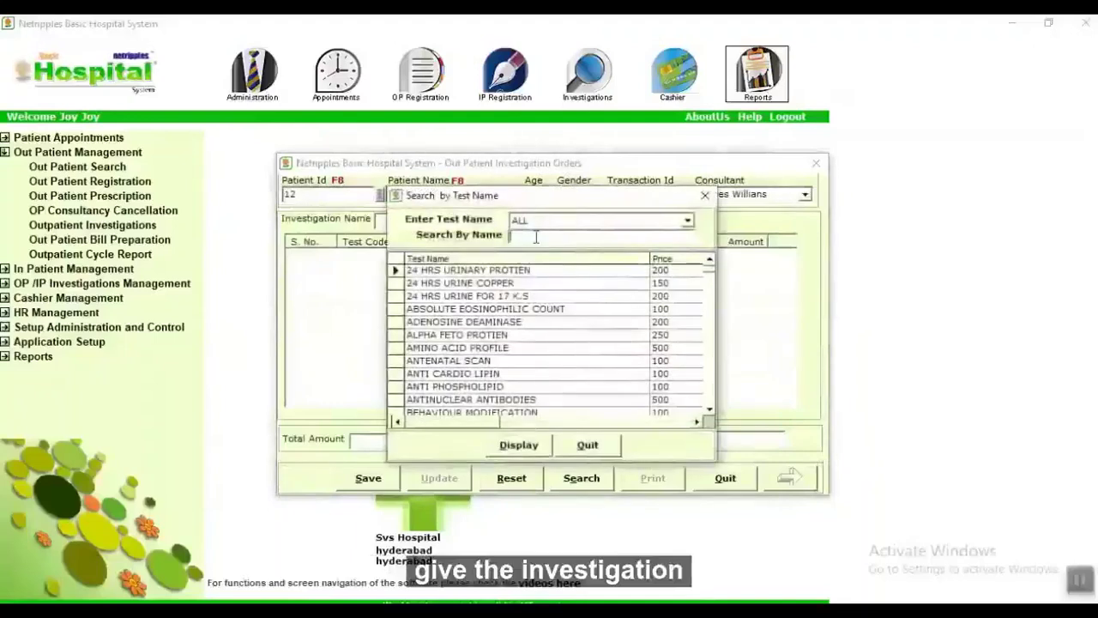
type("bl")
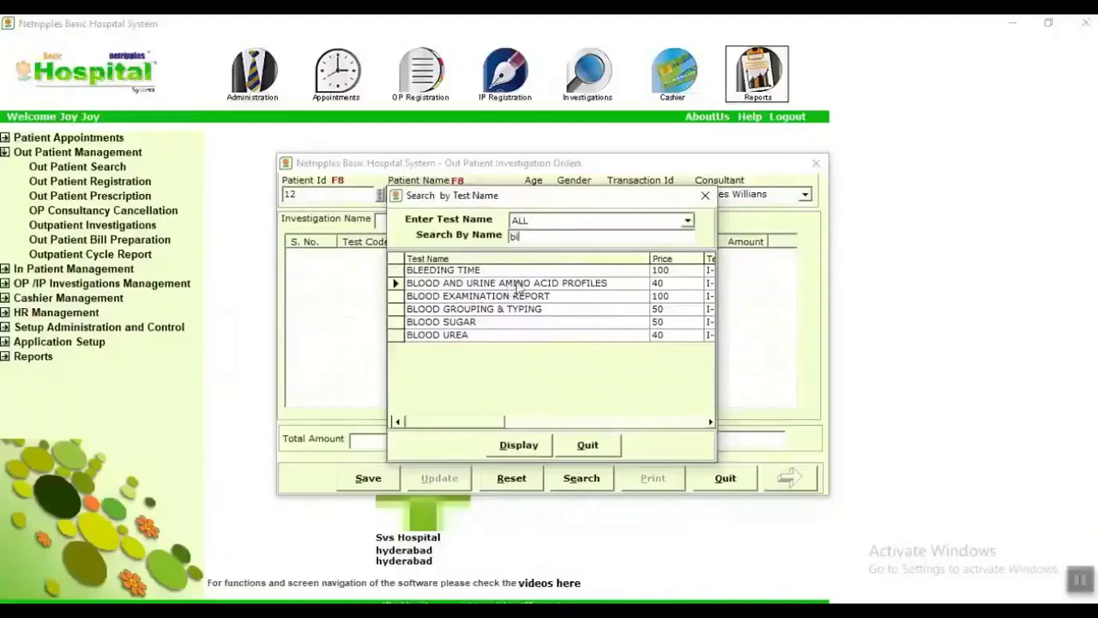
double_click(517, 283)
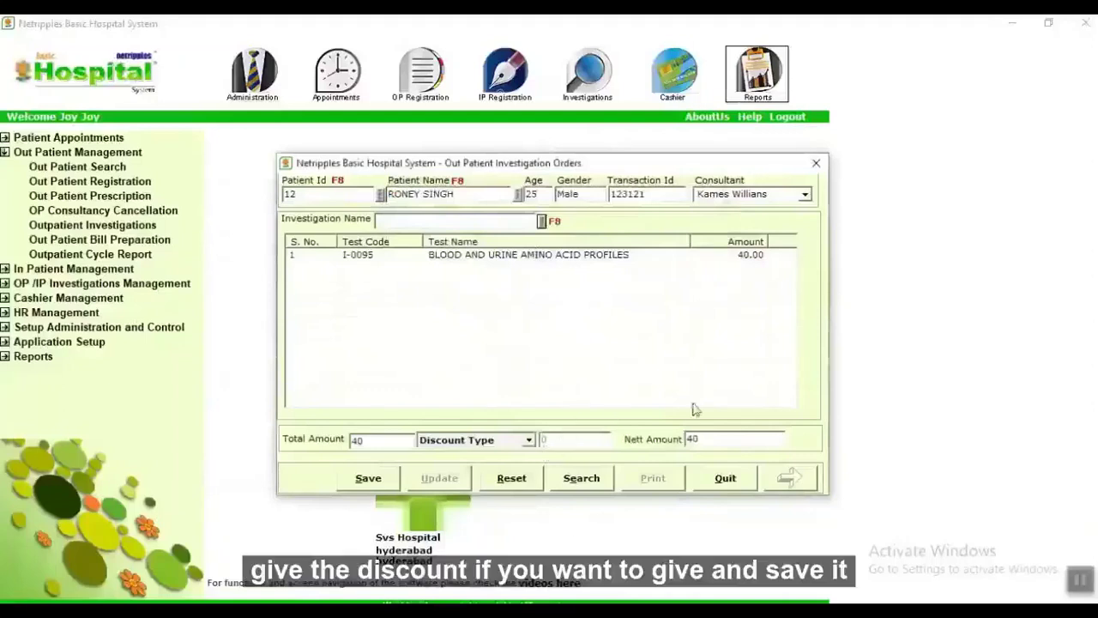
left_click(368, 478)
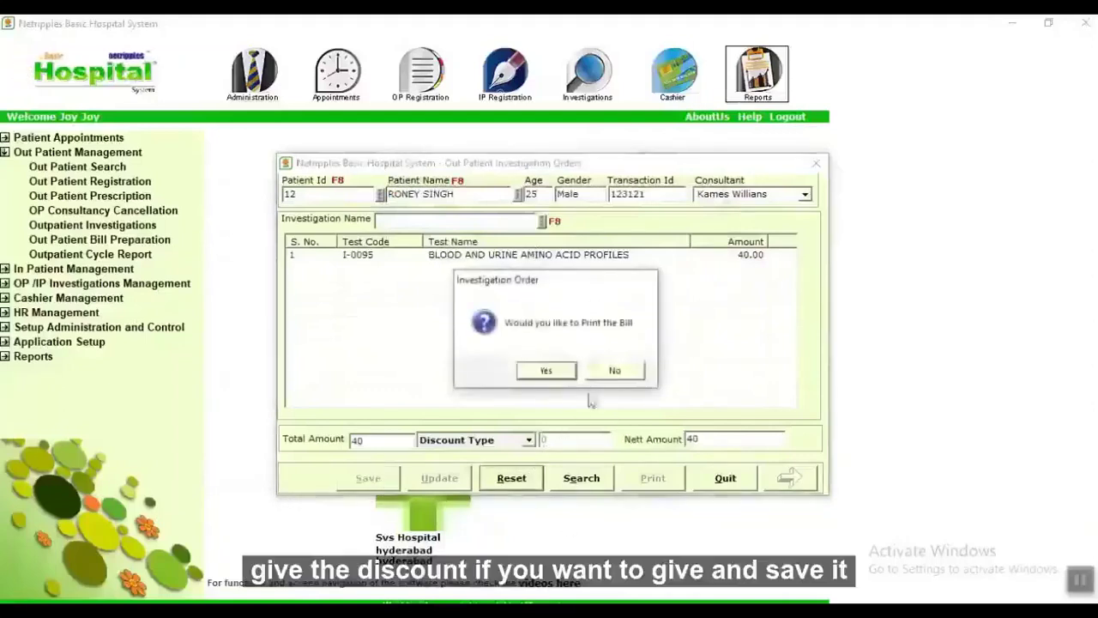
left_click(547, 371)
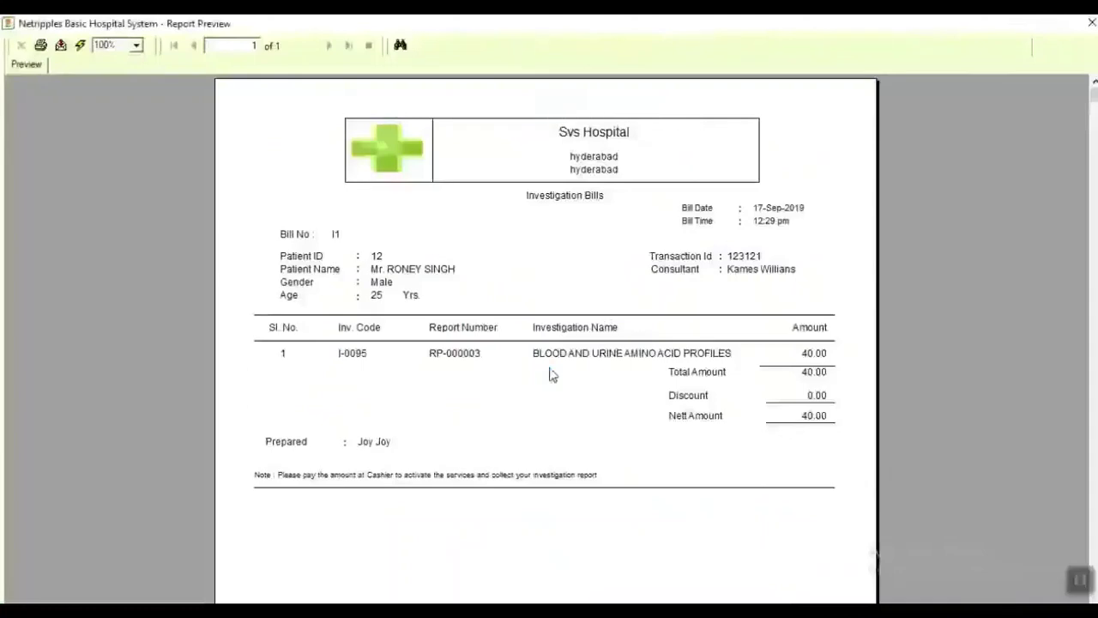
left_click(1092, 22)
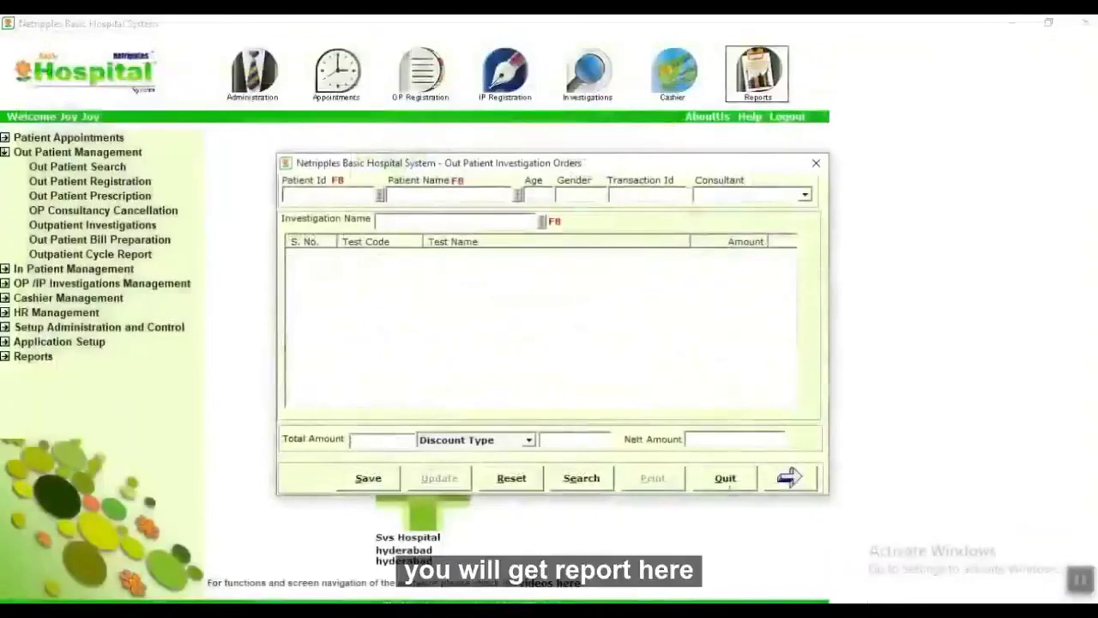
left_click(728, 491)
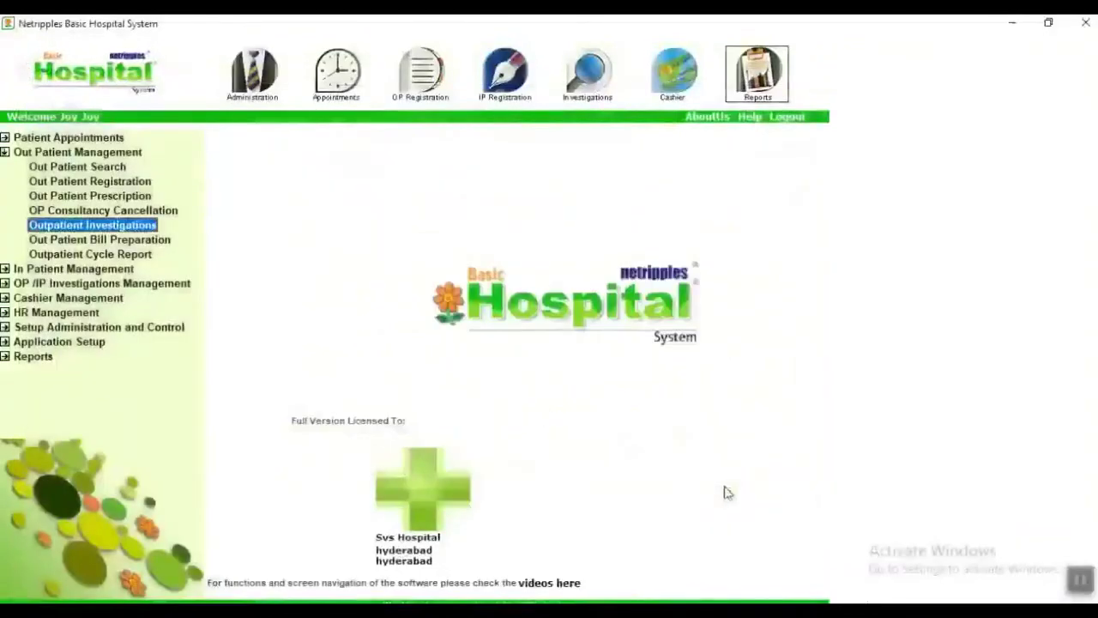
Step: Load patient 12 into Out Patient Bill Preparation via name search
left_click(67, 243)
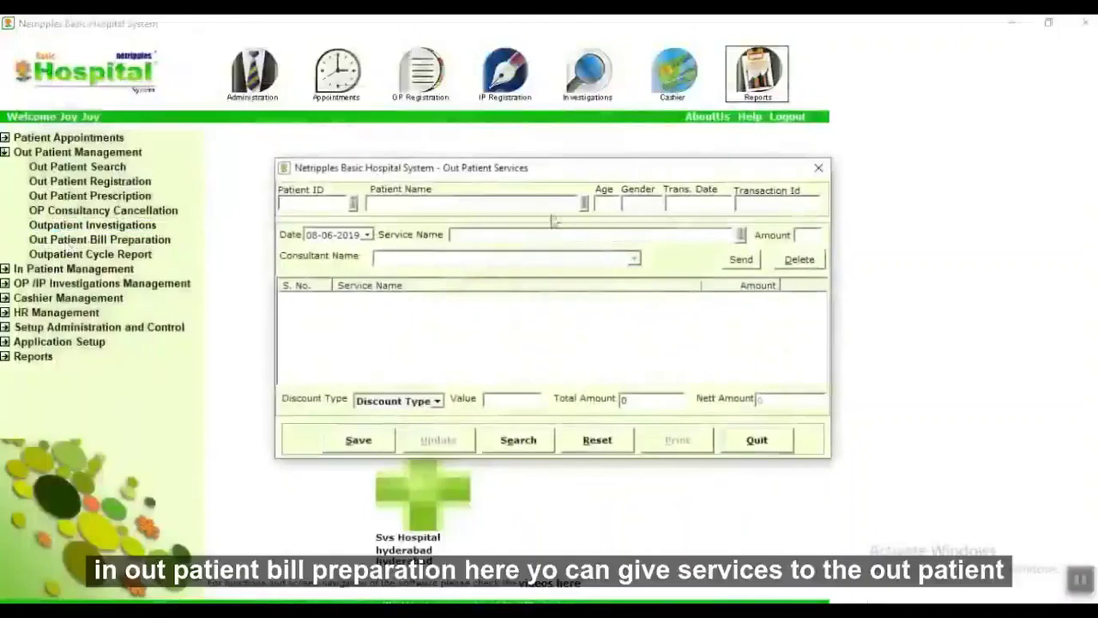
left_click(583, 208)
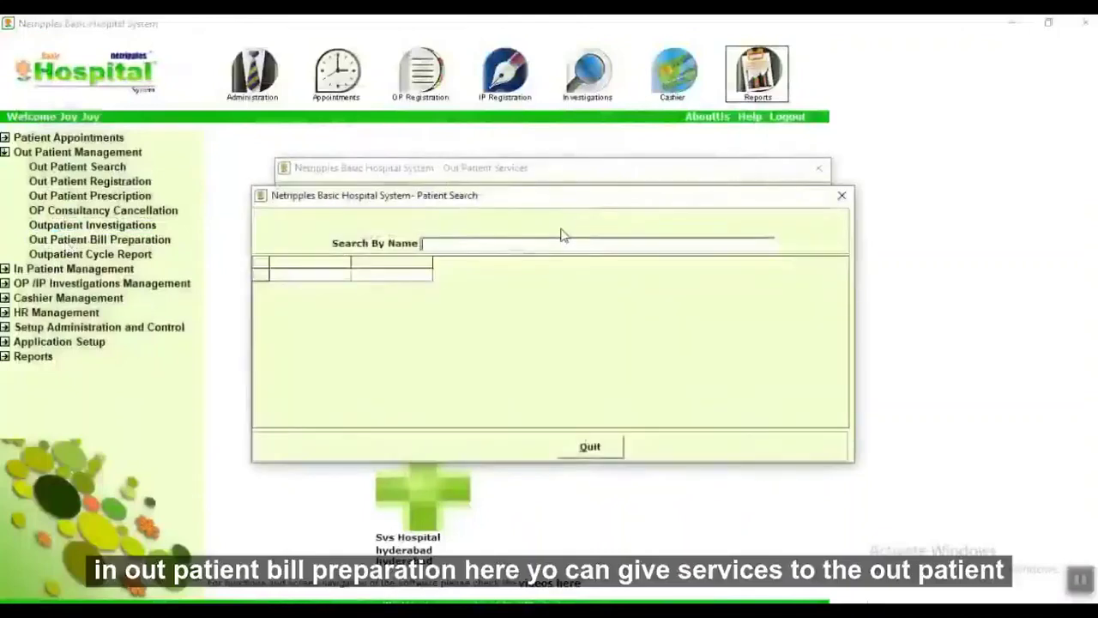
type("r")
left_click(262, 288)
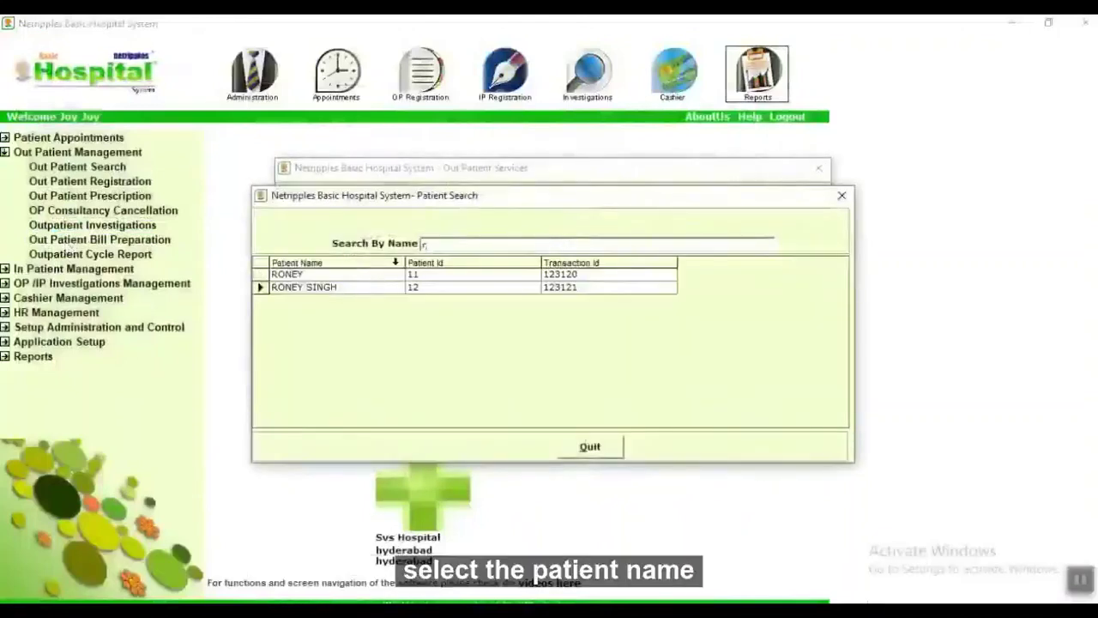
double_click(394, 287)
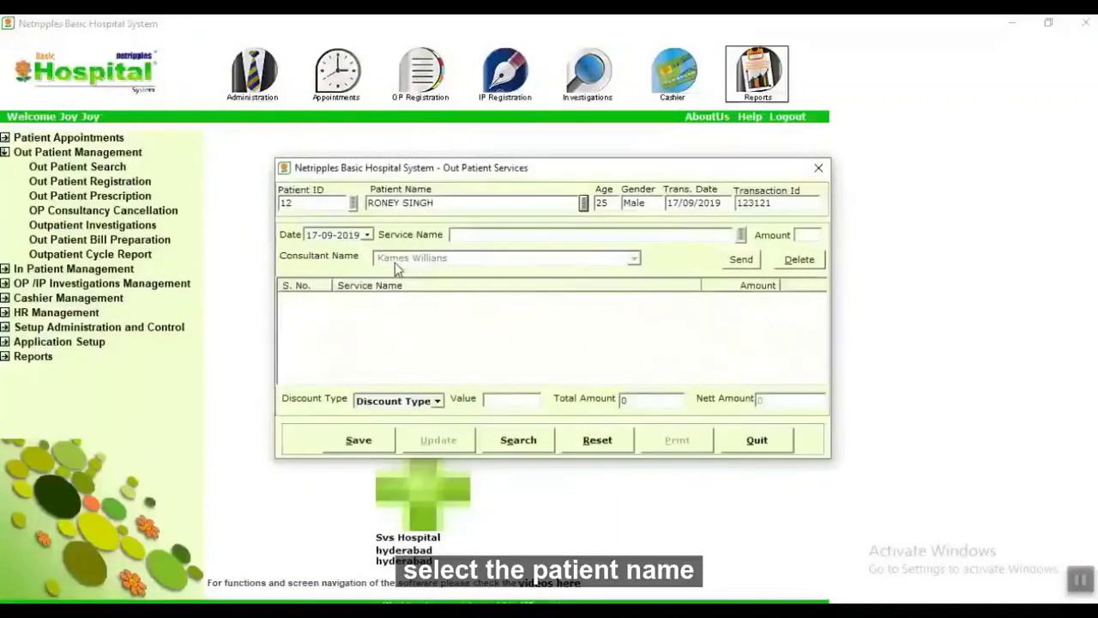
Step: Apply a 2 percent discount to the bill
left_click(440, 403)
left_click(427, 426)
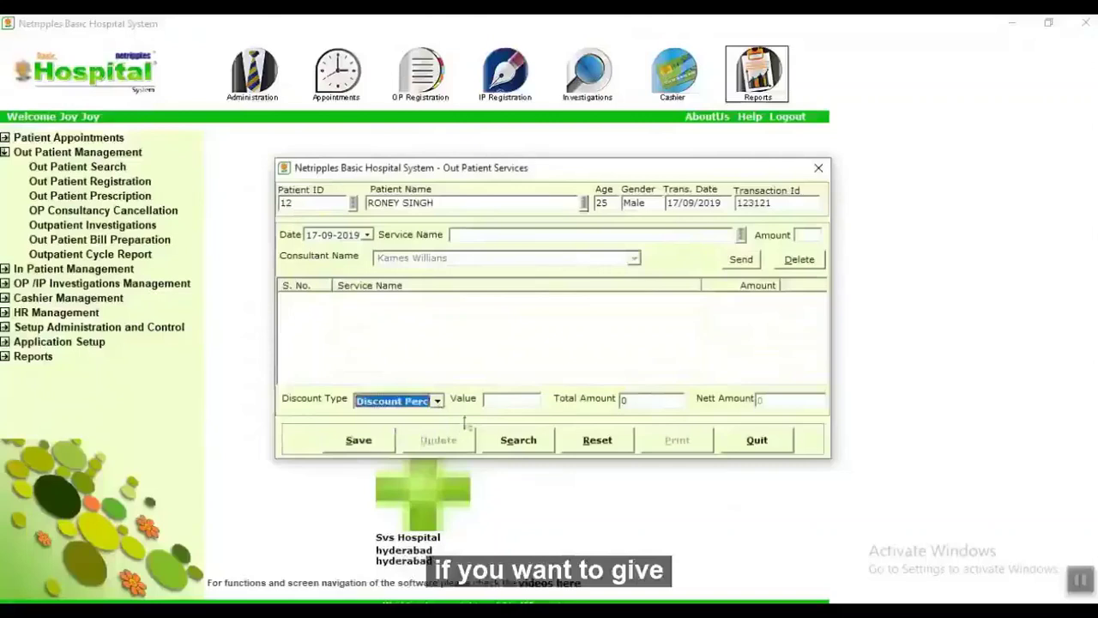
left_click(505, 399)
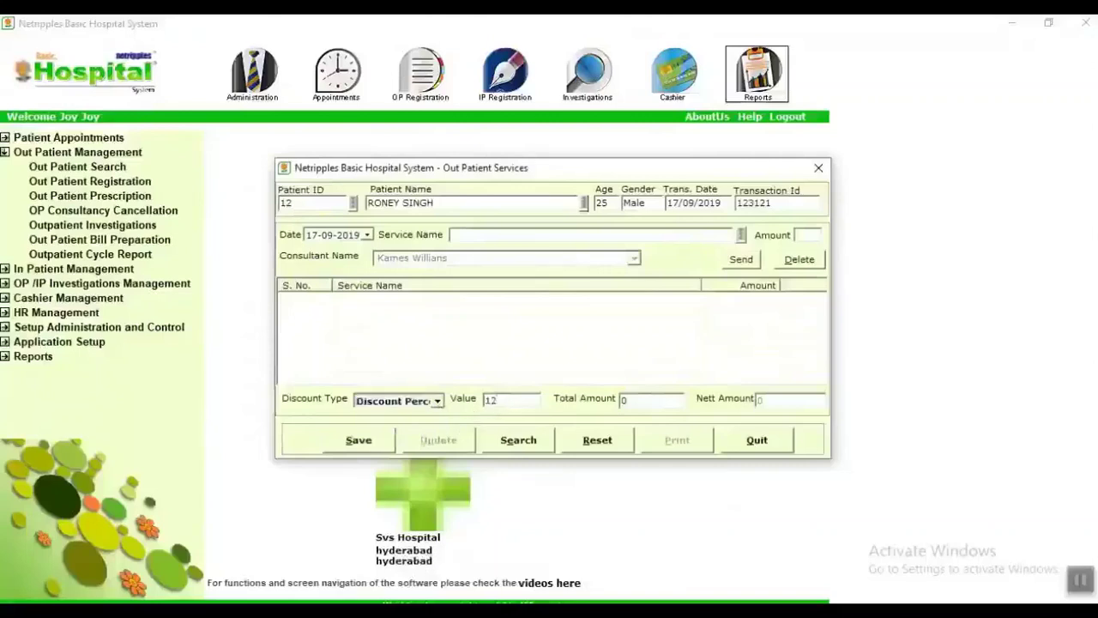
left_click(514, 401)
type("2")
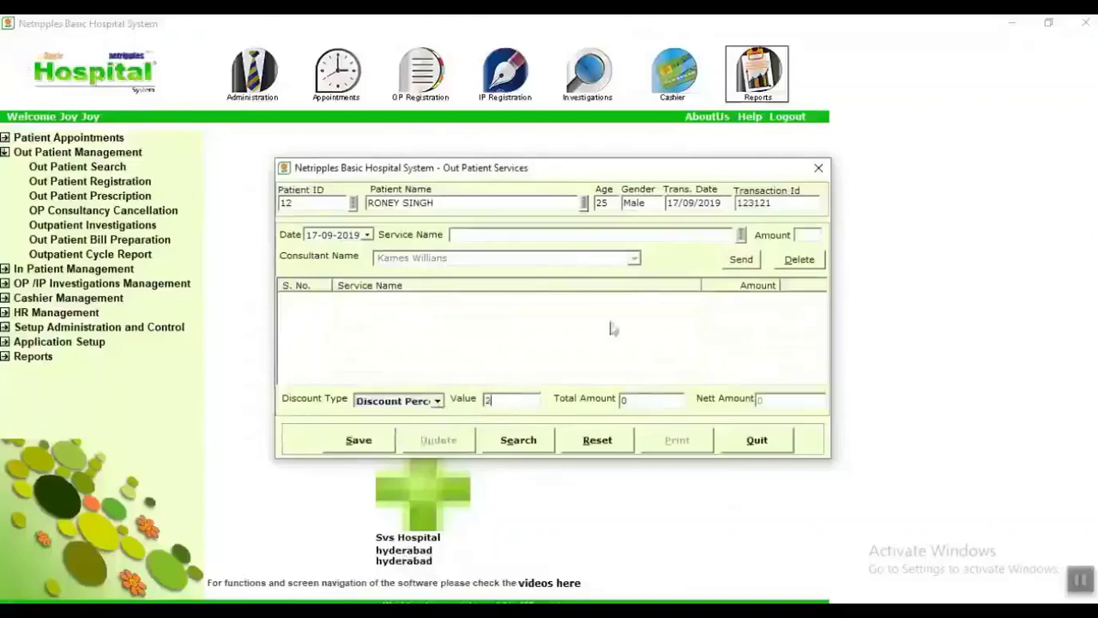
Step: Add the FOOD service at 100.00, save the bill and close its preview
left_click(740, 234)
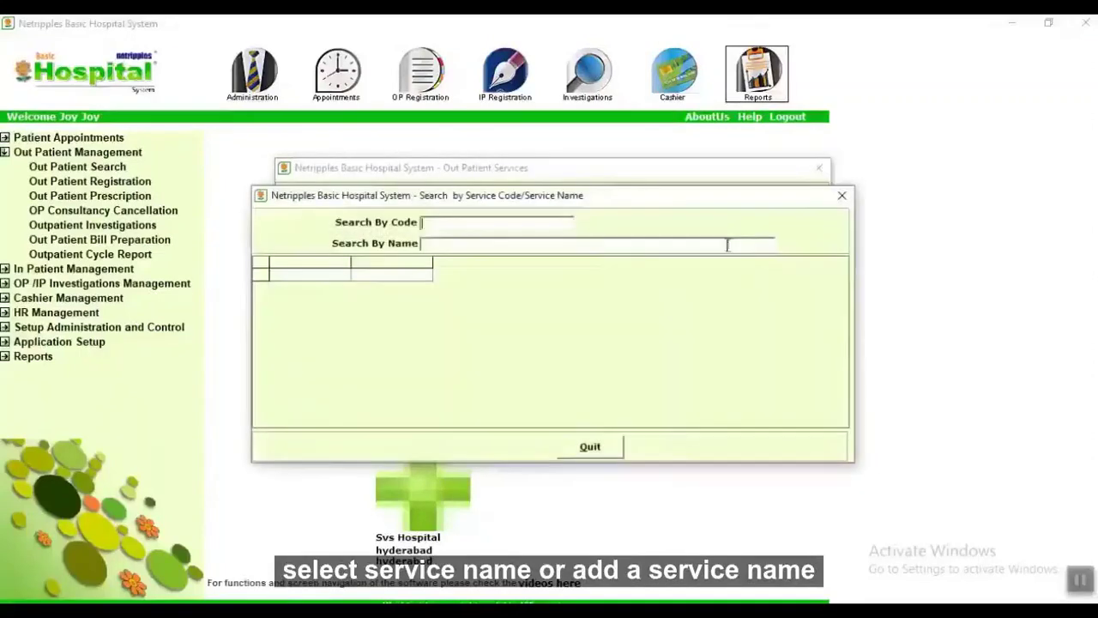
left_click(592, 245)
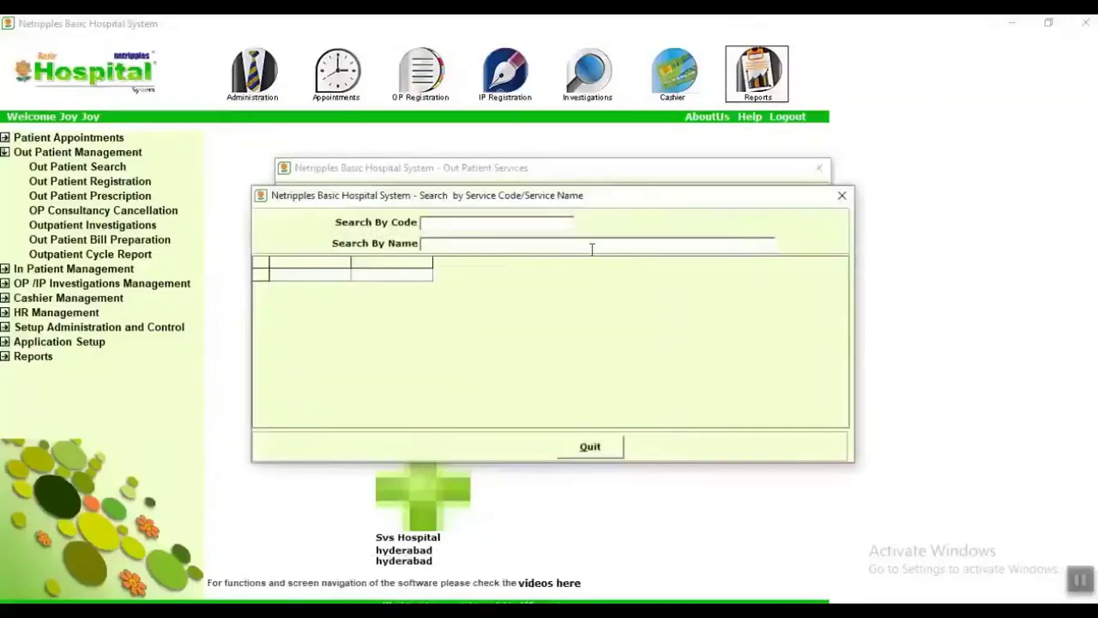
type("f")
double_click(410, 279)
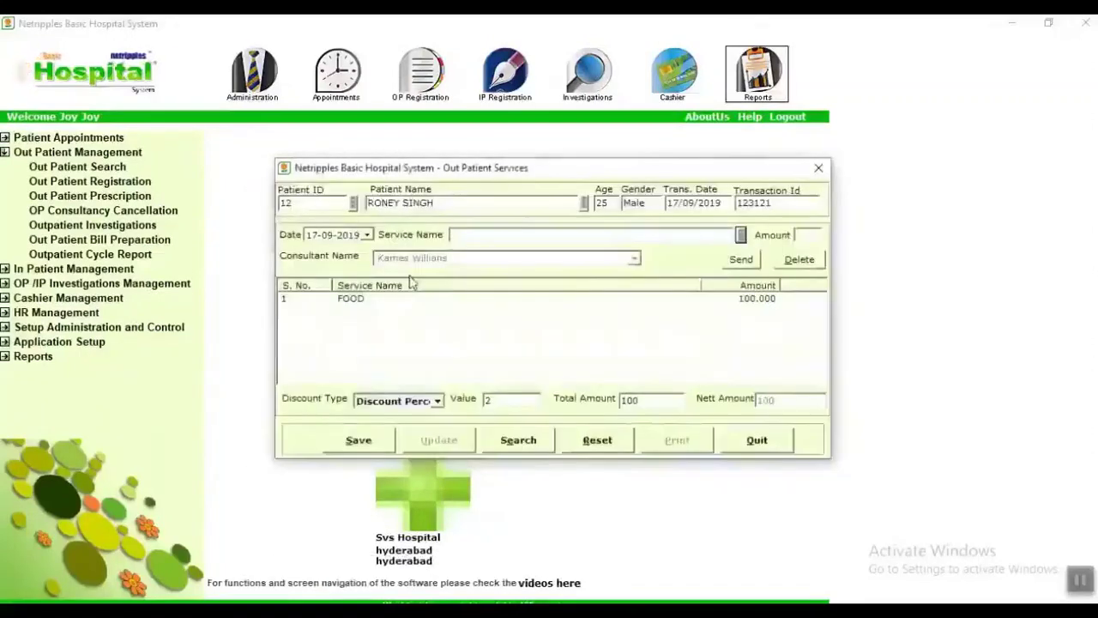
left_click(388, 452)
left_click(670, 378)
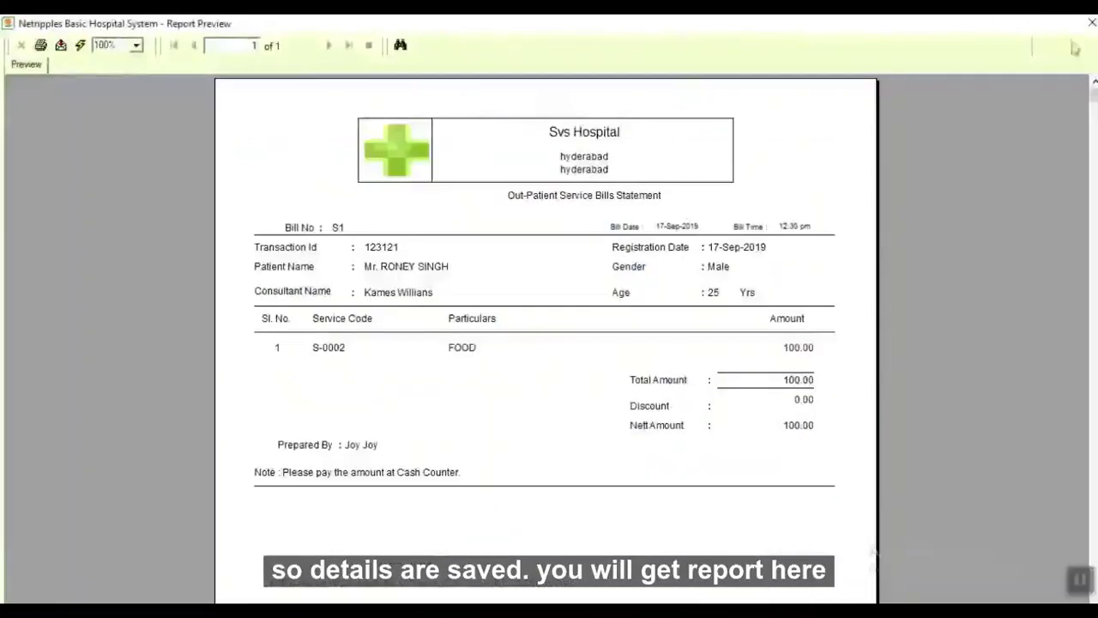
left_click(1092, 23)
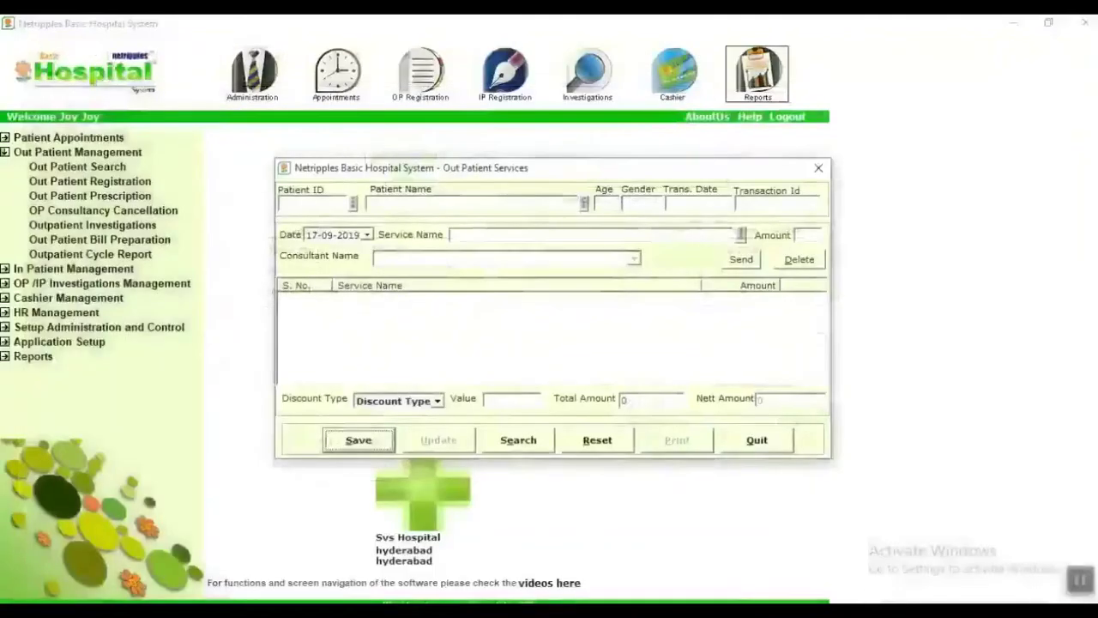
Step: Open the Outpatient Cycle Report and begin a patient search with 'r'
left_click(753, 440)
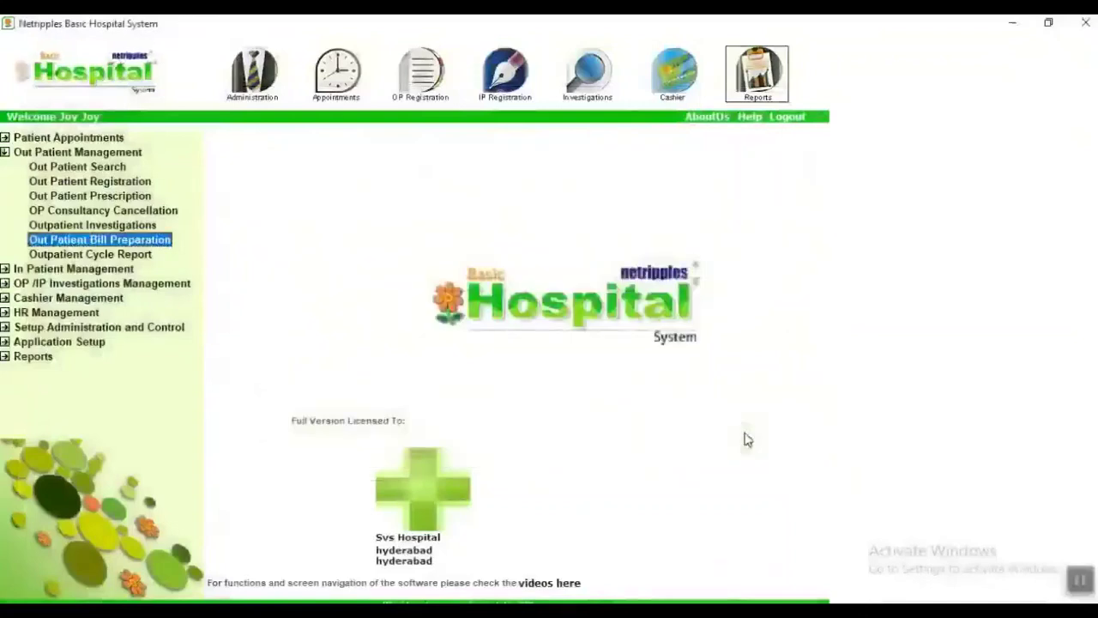
left_click(142, 256)
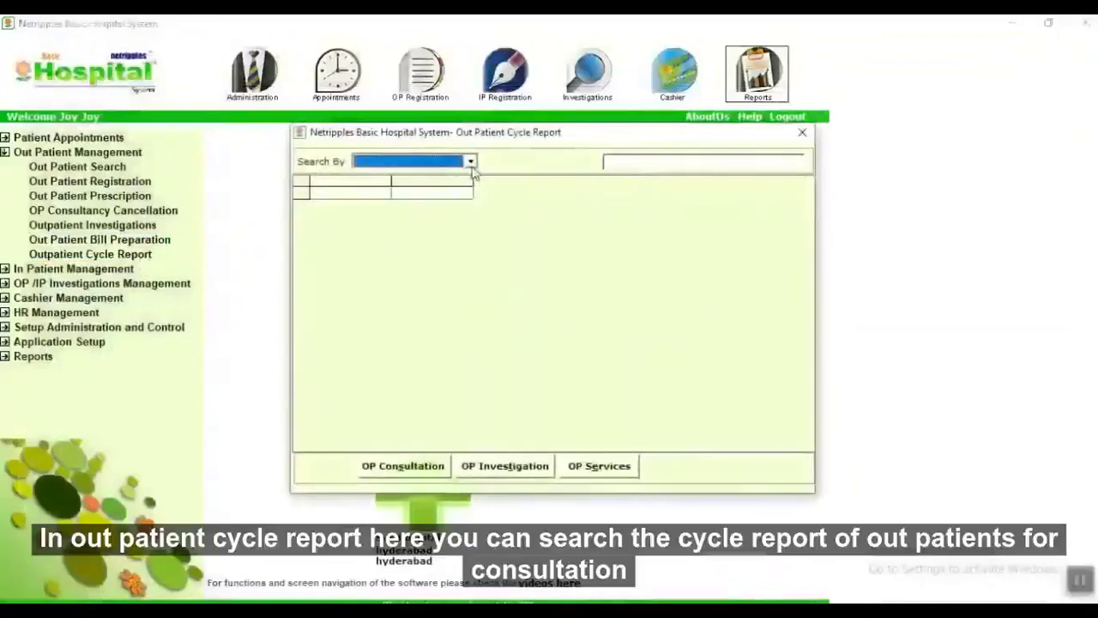
left_click(471, 165)
left_click(471, 164)
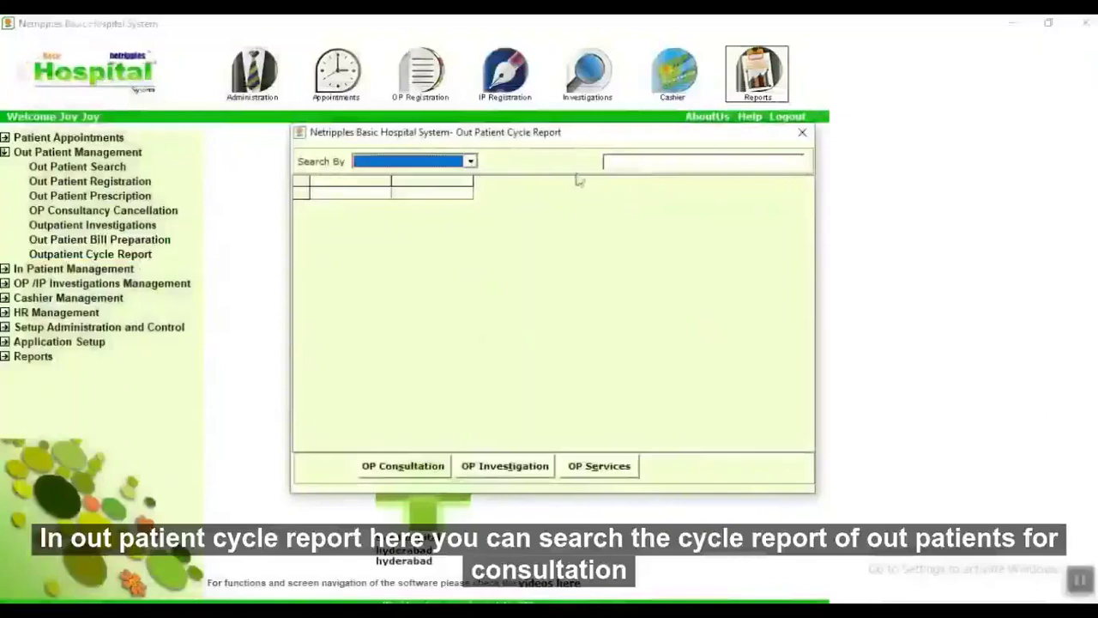
left_click(668, 162)
type("r")
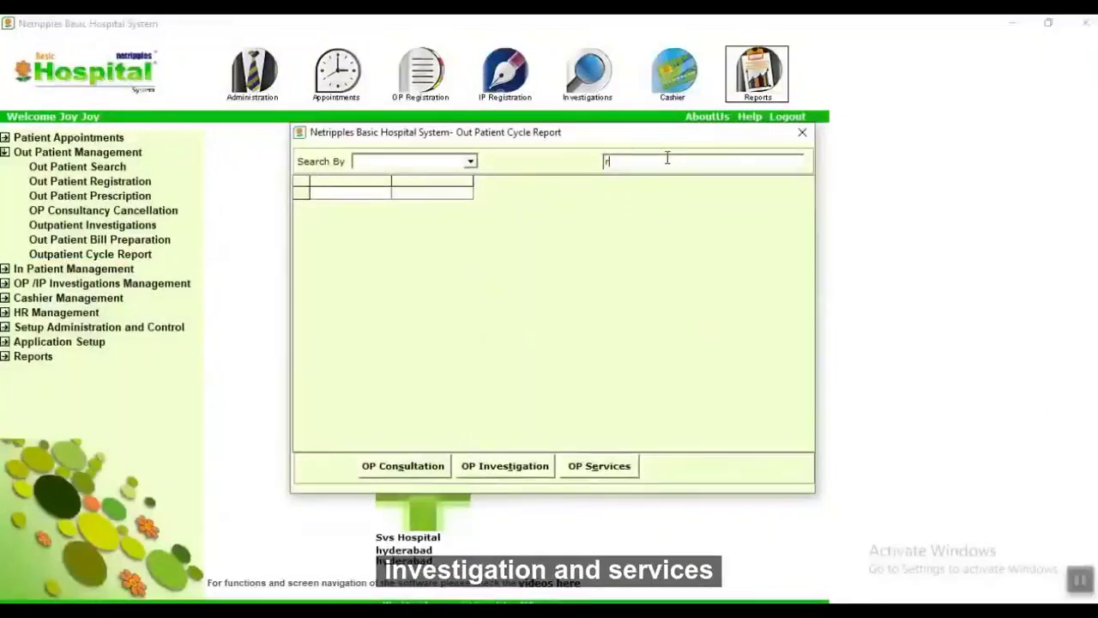
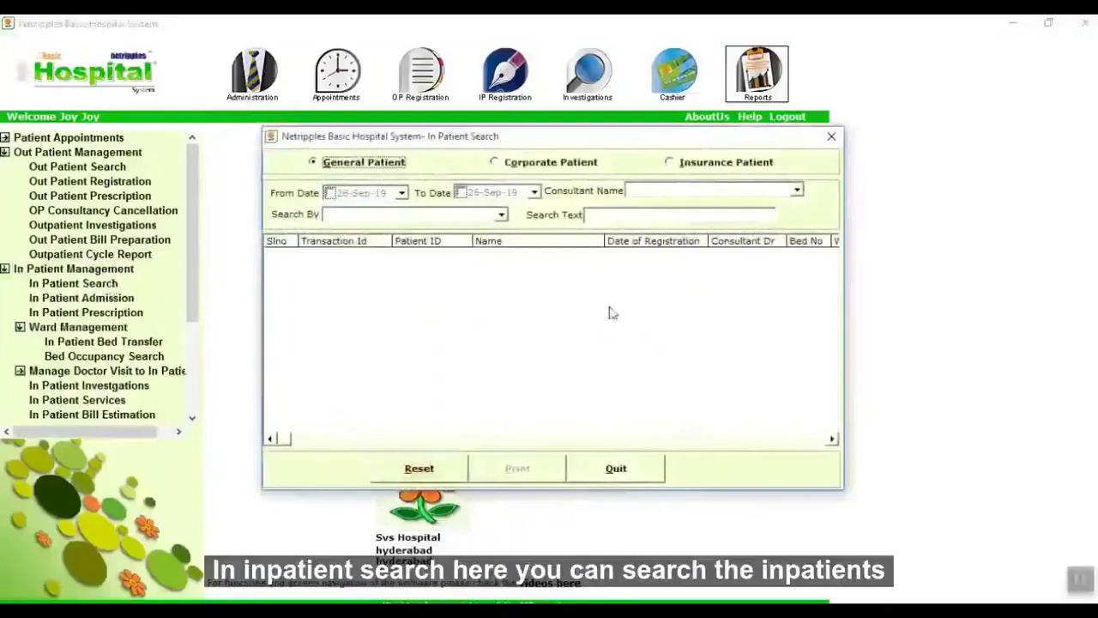
Step: Close In Patient Search and look over the In Patient Admission form
left_click(616, 468)
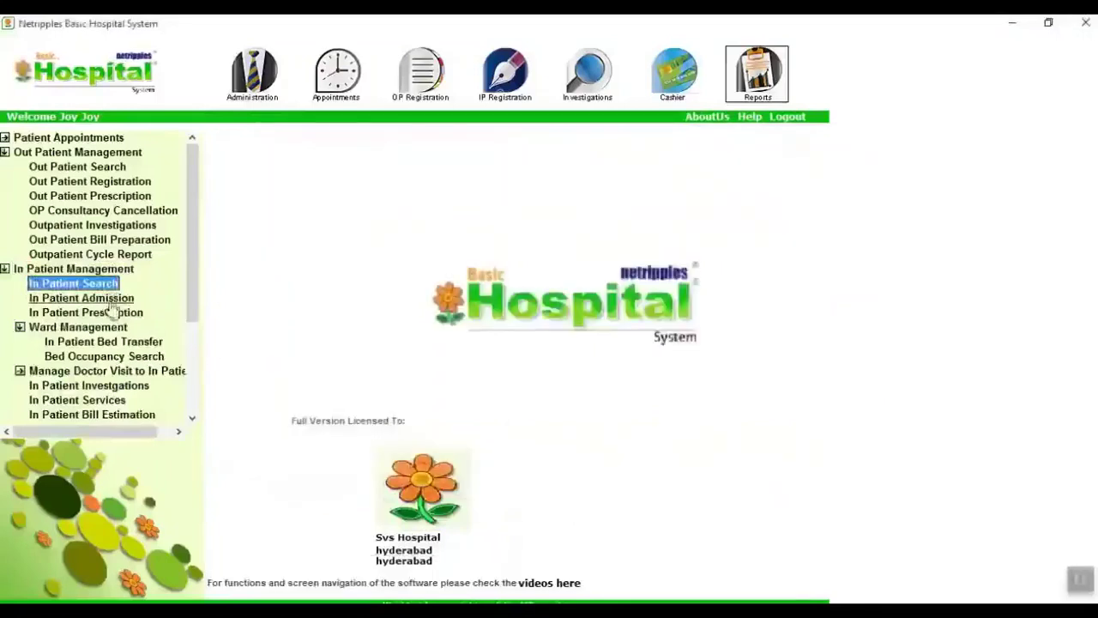
left_click(81, 298)
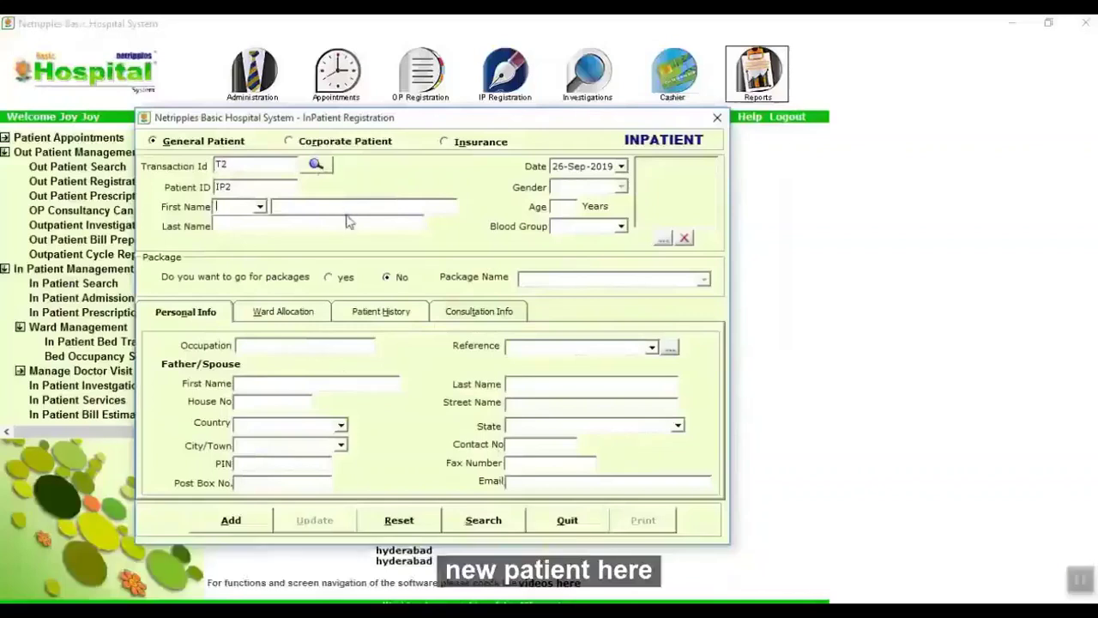
left_click(567, 520)
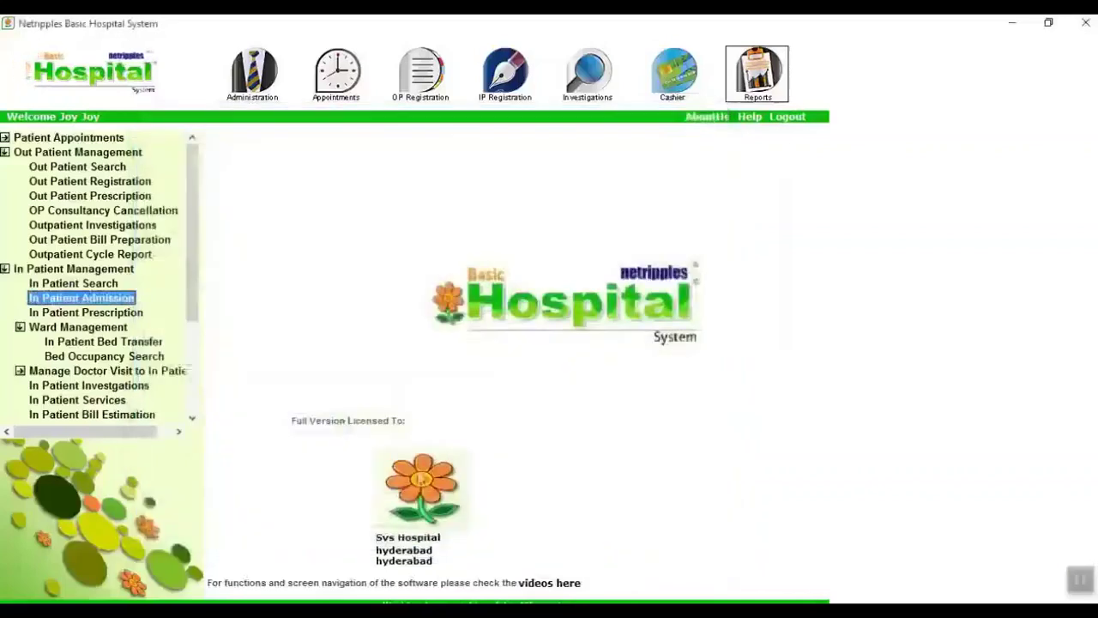
Step: Look over the In Patient Prescription form, then bring up the IP Bed Transfer form
left_click(118, 314)
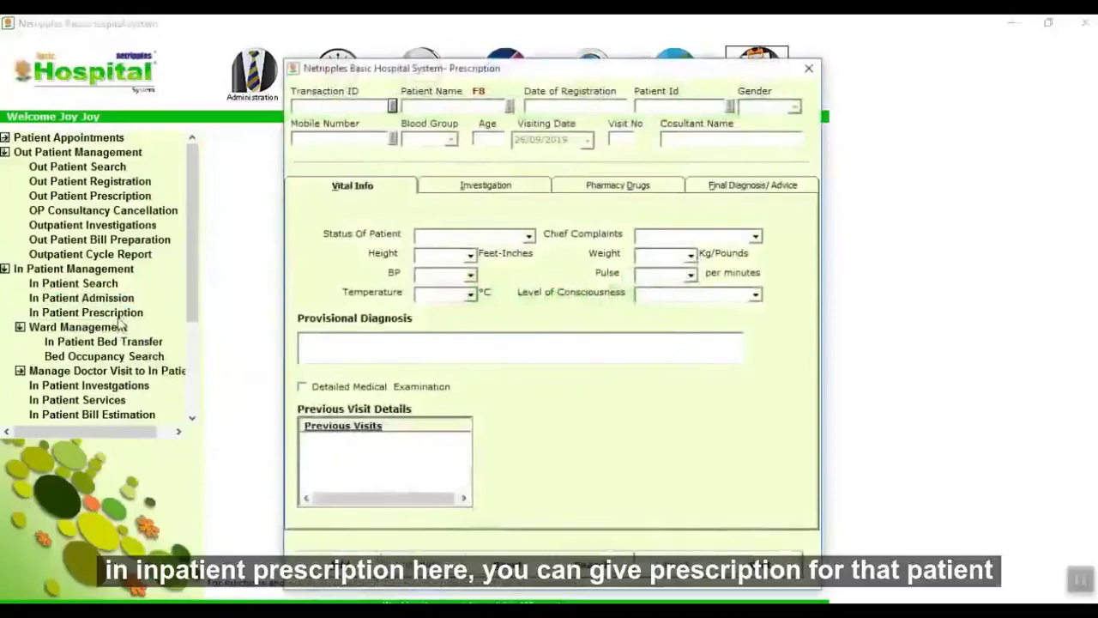
left_click(761, 568)
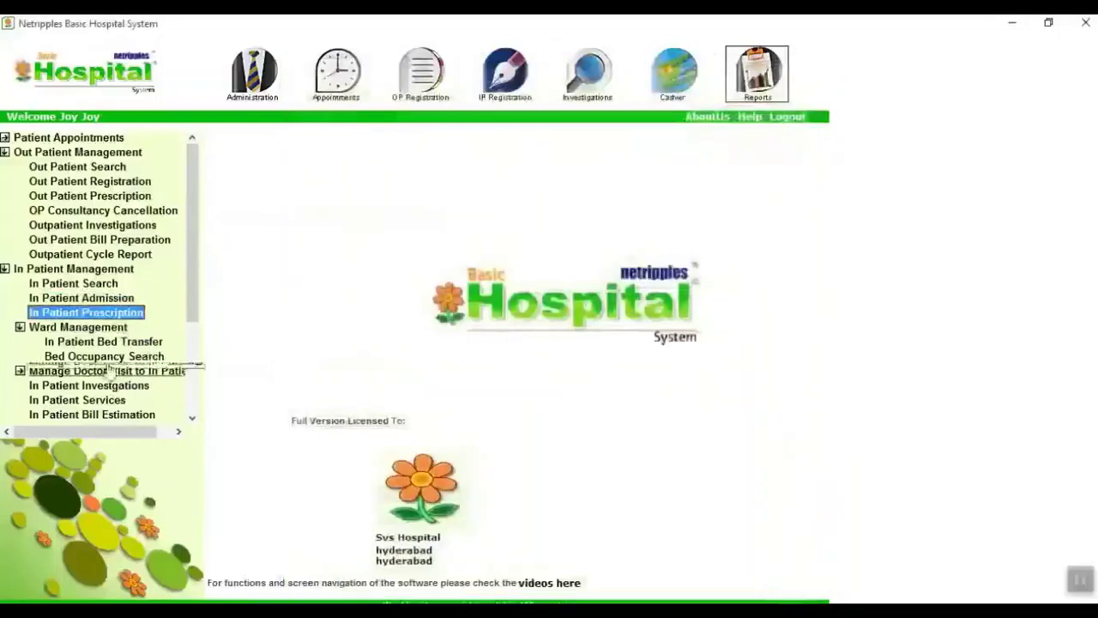
left_click(96, 332)
double_click(133, 341)
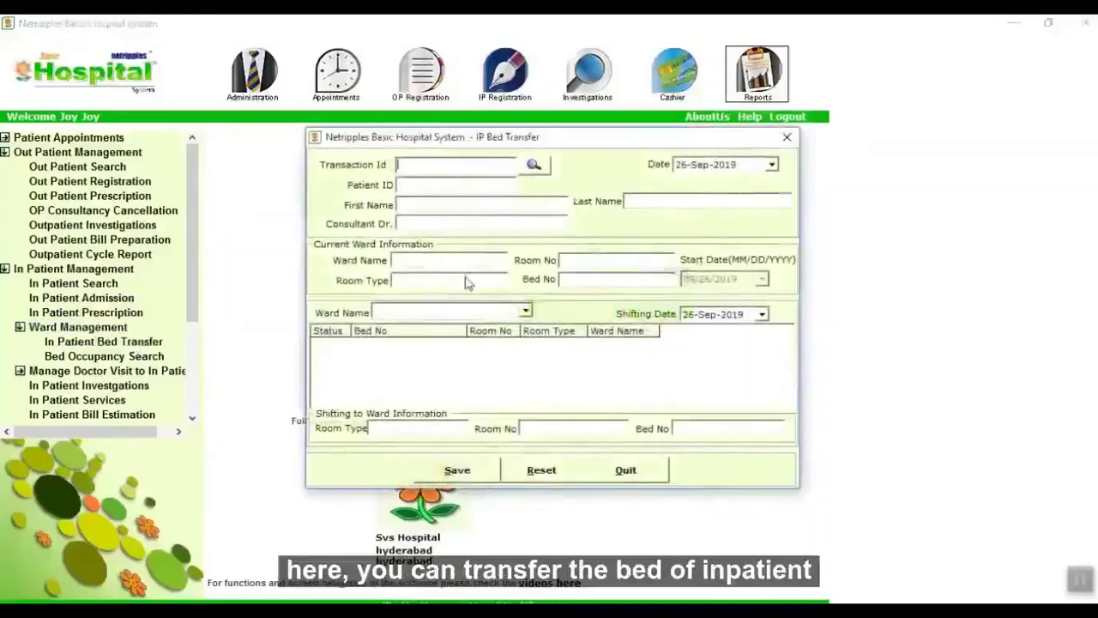
Step: Close the bed transfer form and check the Bed Occupancy Search
left_click(654, 477)
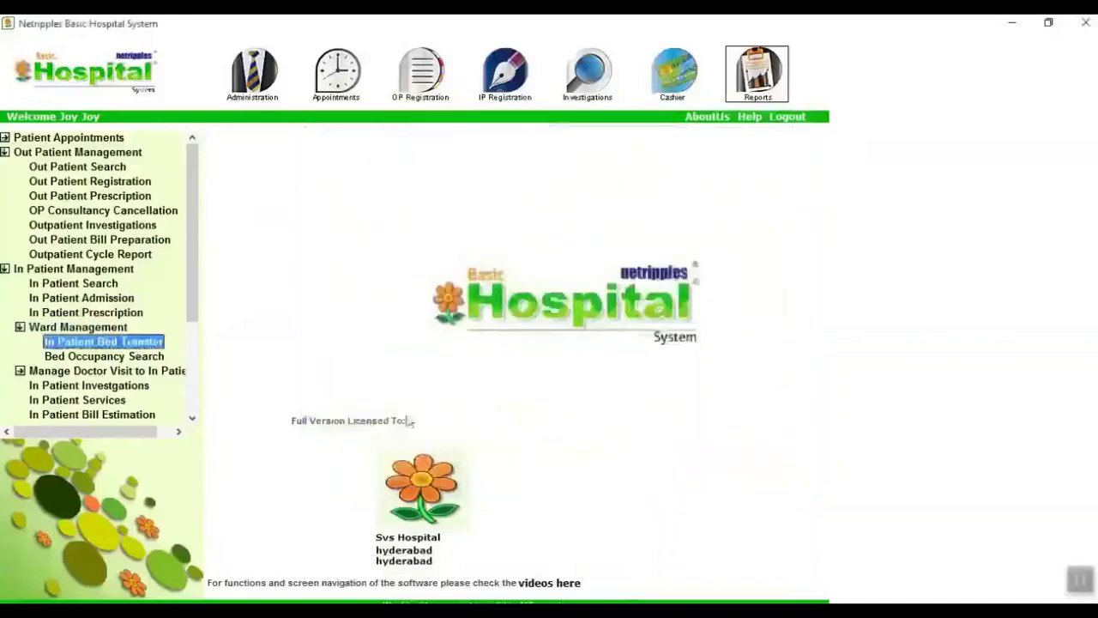
left_click(139, 357)
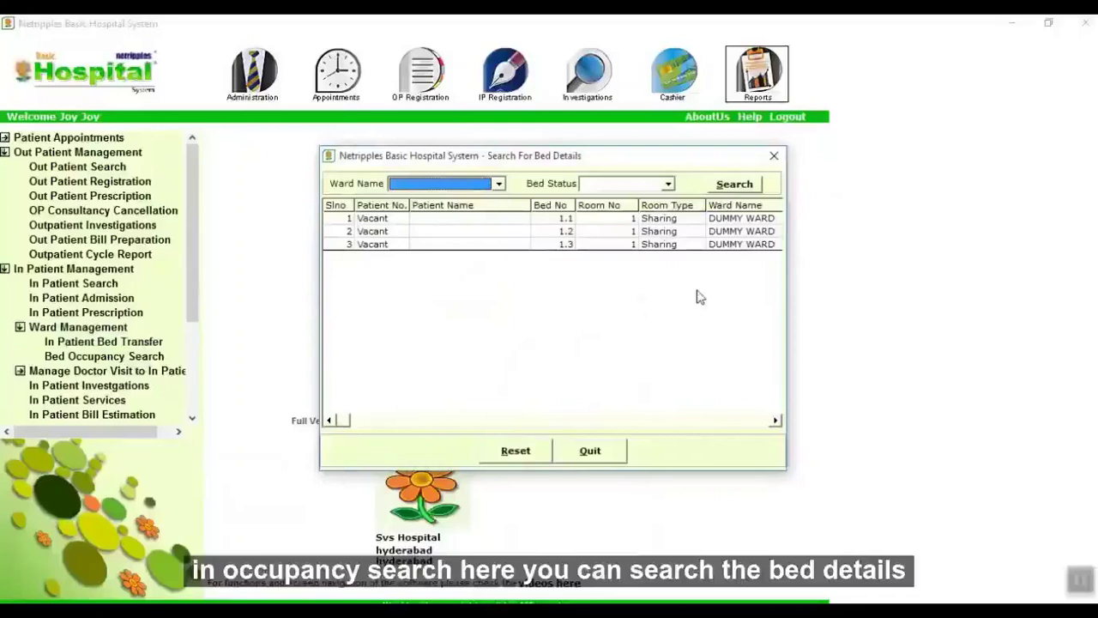
left_click(591, 451)
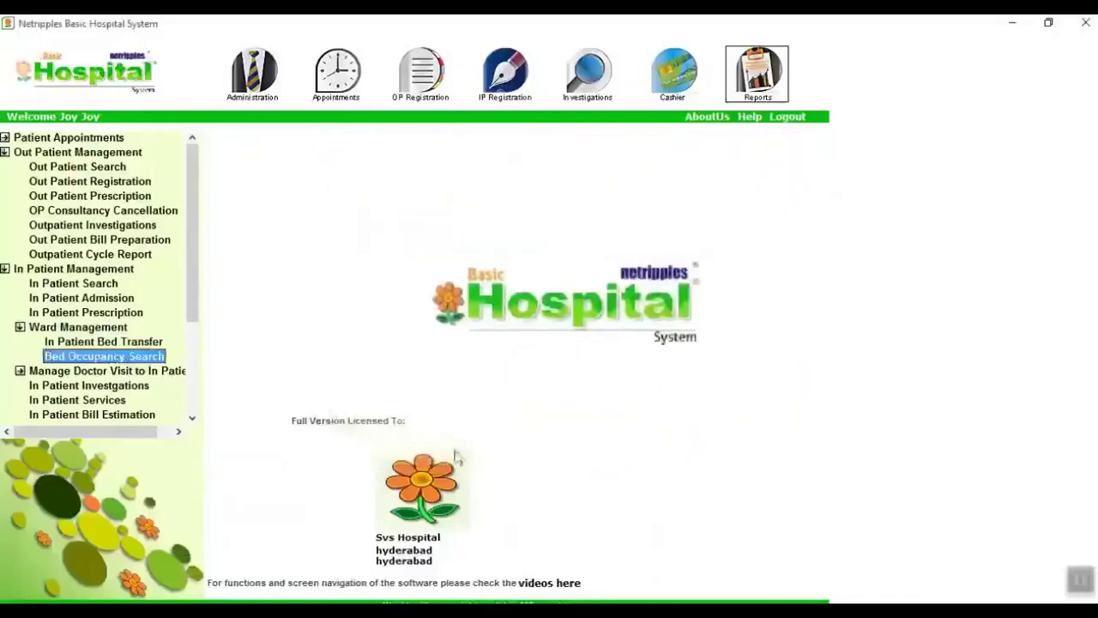
Step: Move down the ward tree to the In Patient Investigation Orders form
left_click(168, 372)
scroll(169, 380, "down", 1)
scroll(169, 380, "down", 1)
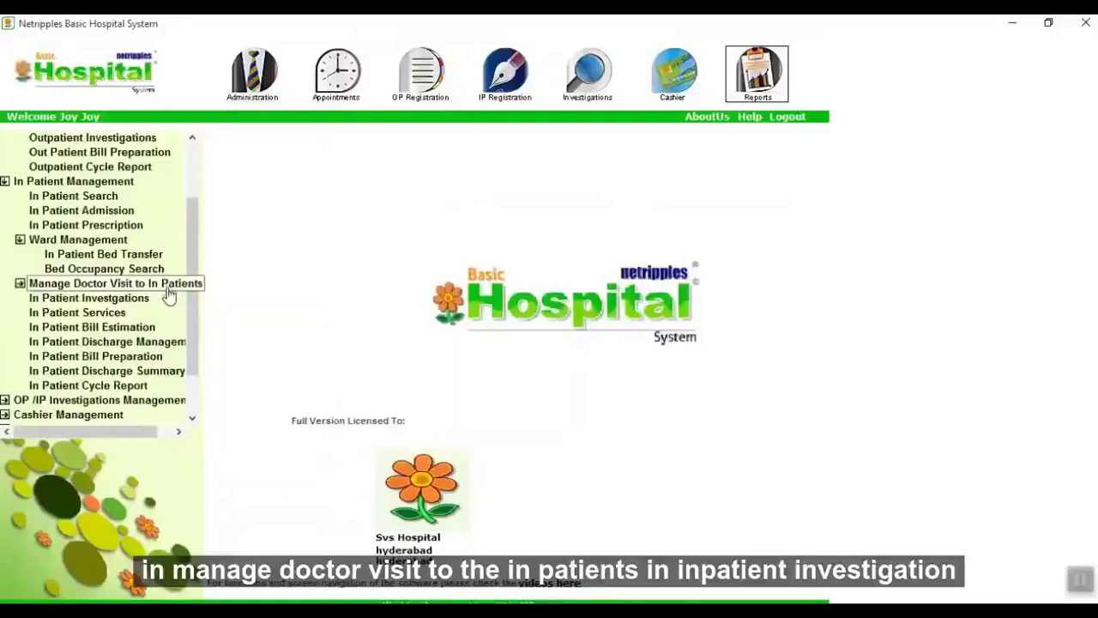
left_click(142, 301)
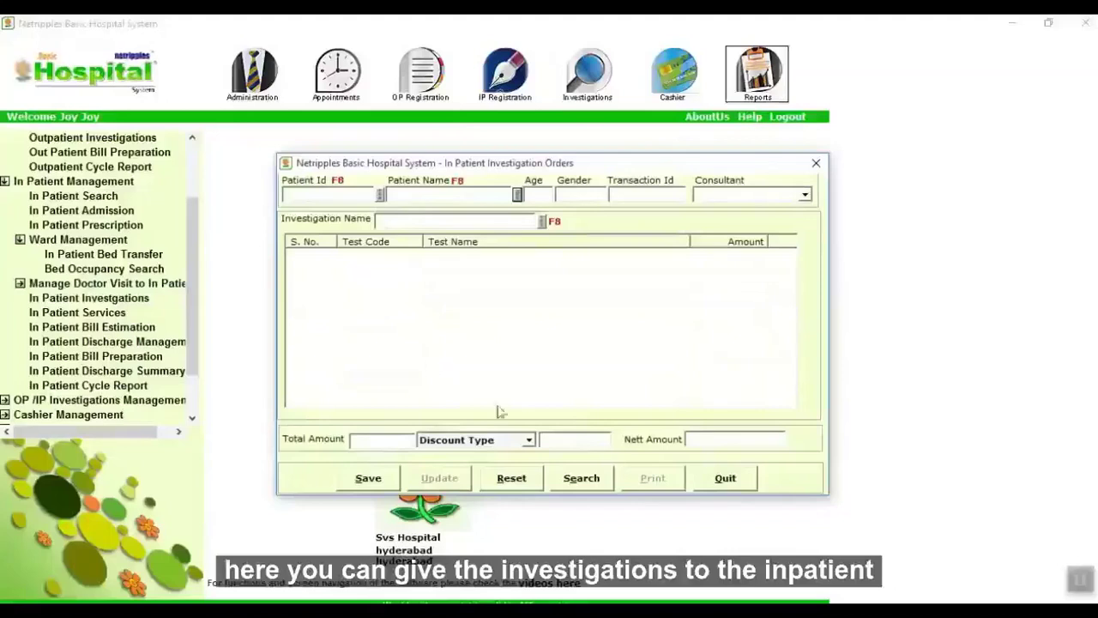
Step: Close Investigation Orders and look over the In Patient Services and Bill Estimation forms
left_click(723, 480)
left_click(77, 312)
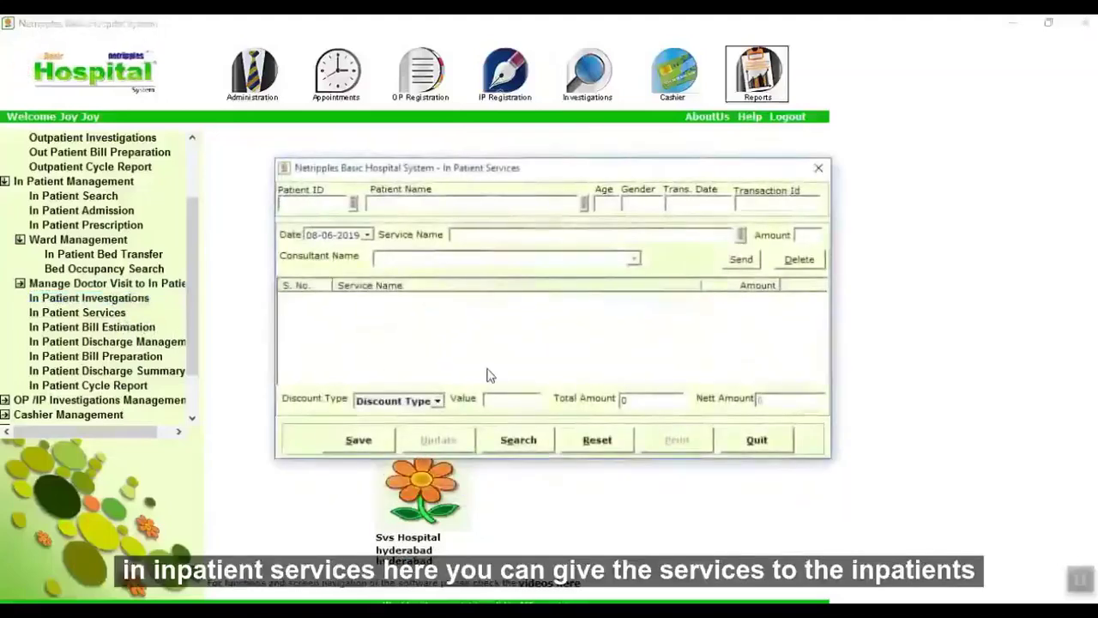
left_click(756, 441)
left_click(120, 328)
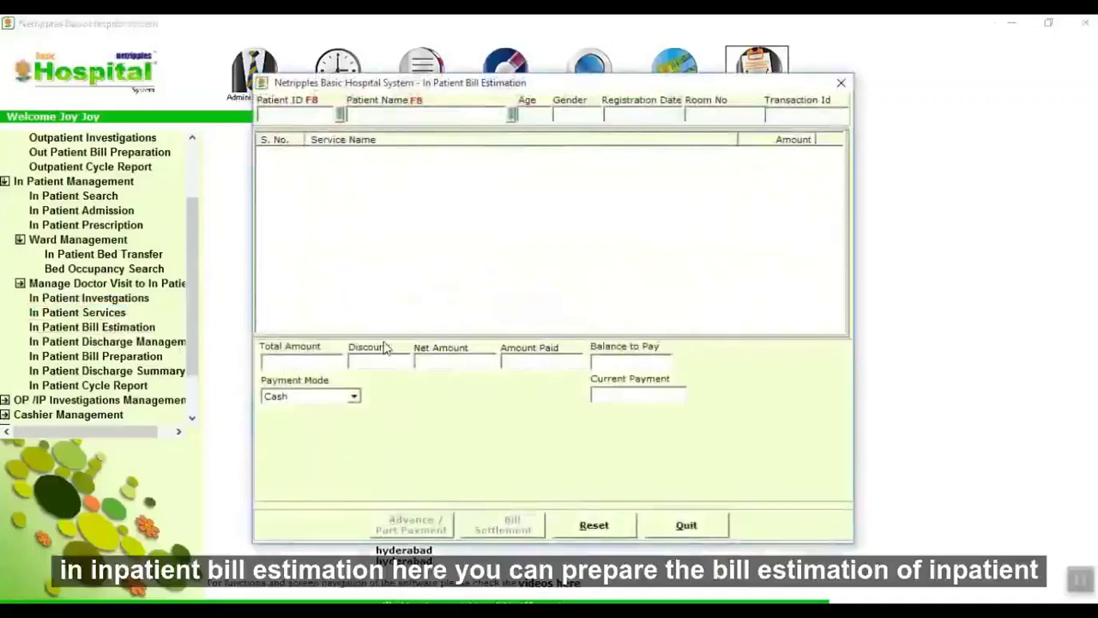
left_click(687, 525)
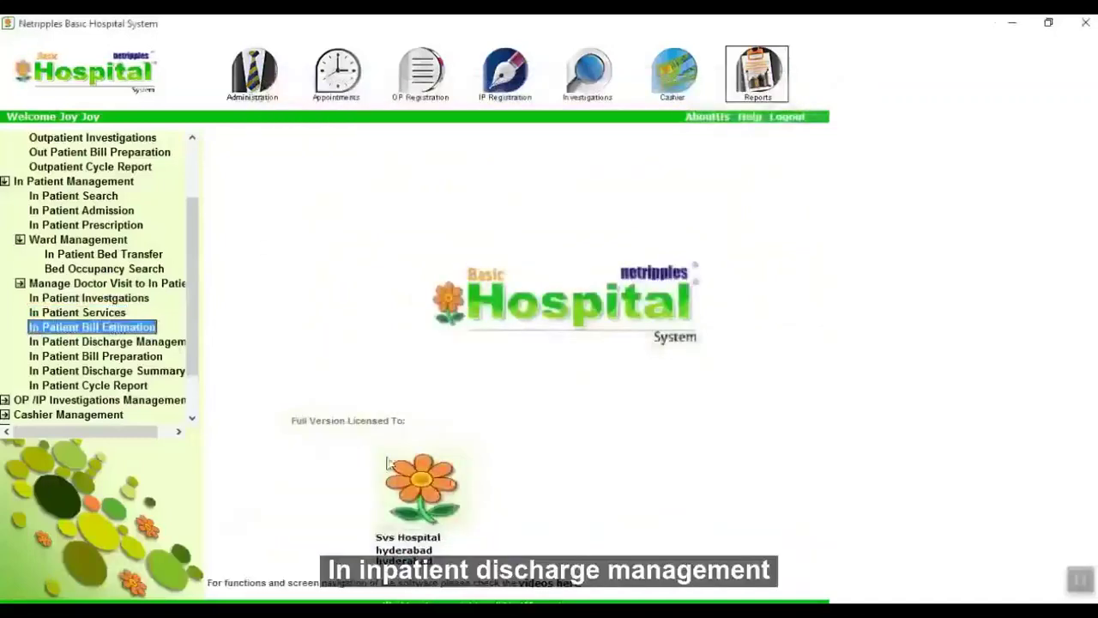
Step: Look over Discharge Management, then bring up the In Patient Bill Preparation form
left_click(145, 341)
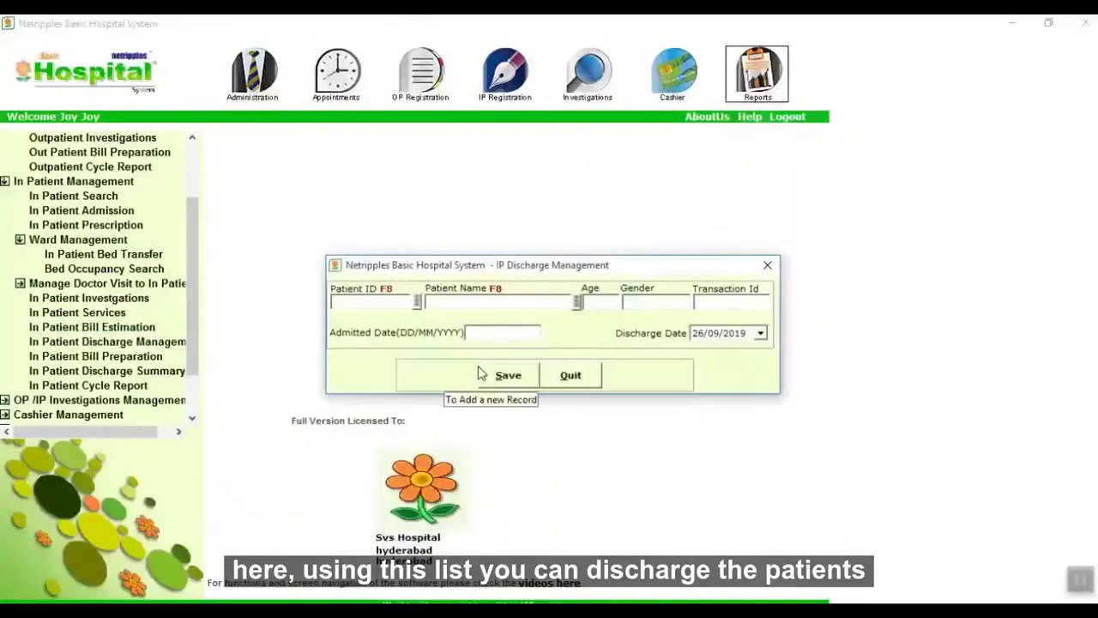
left_click(570, 375)
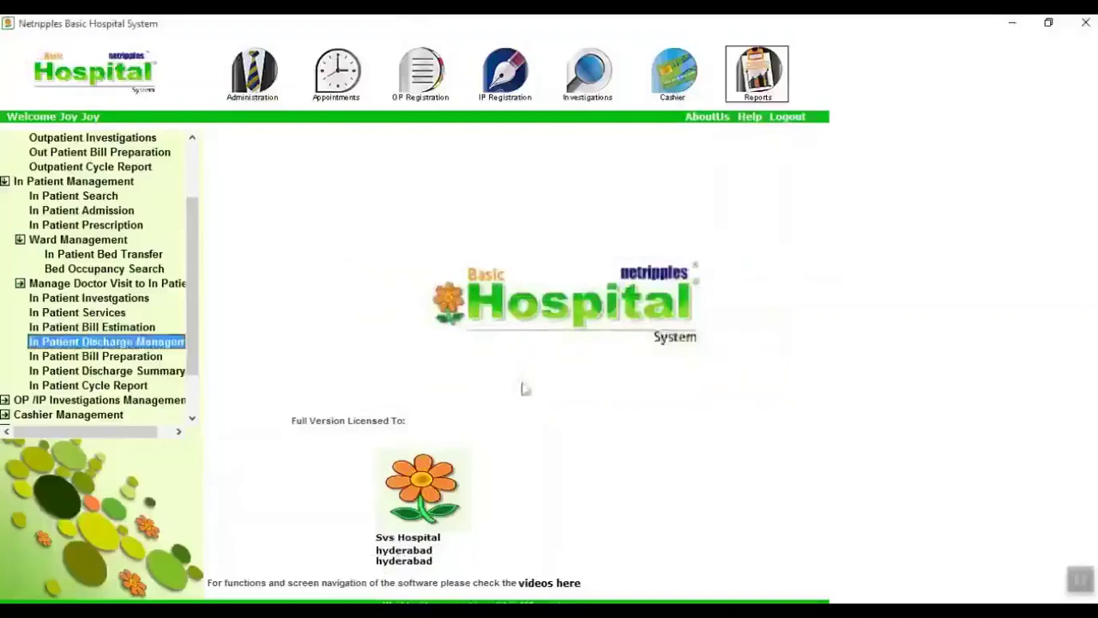
left_click(150, 357)
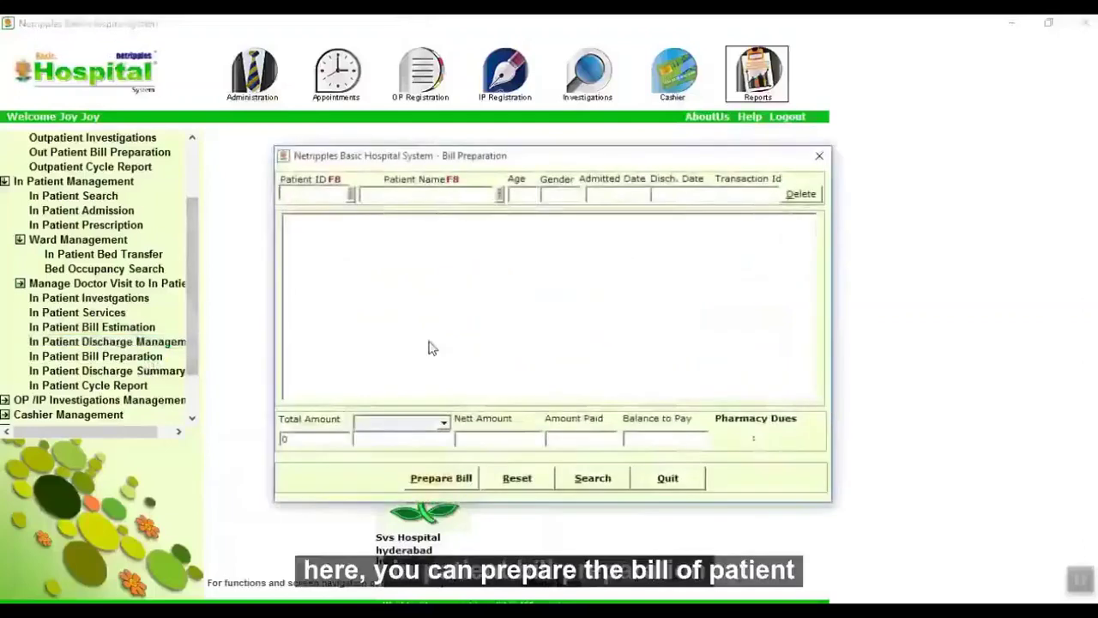
Step: Load the admitted patient found by name and prepare their 660 bill
left_click(500, 195)
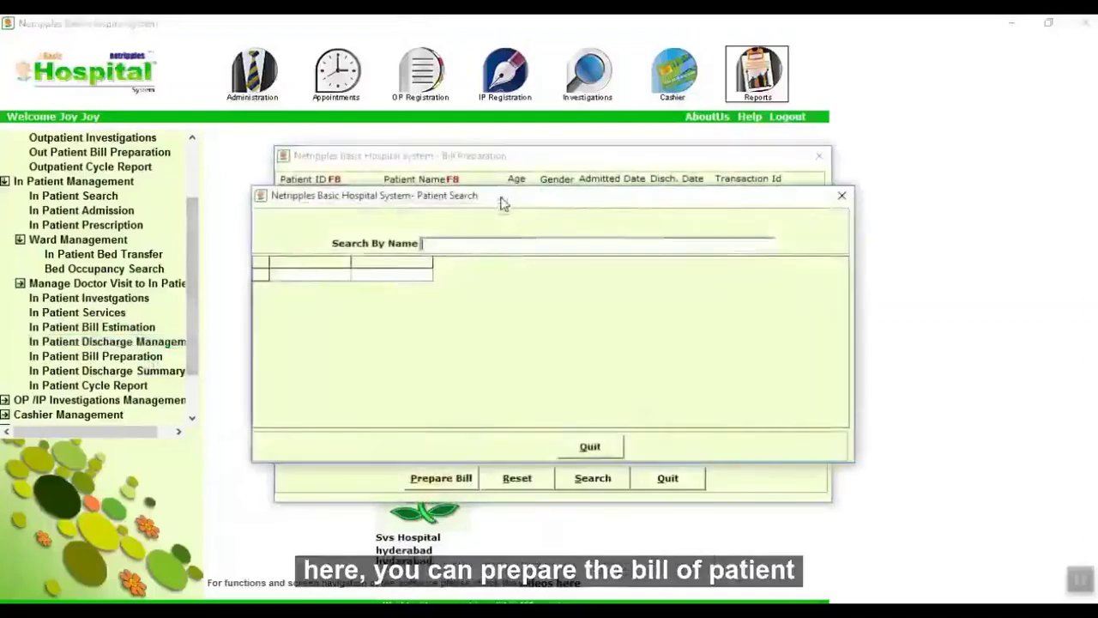
double_click(480, 279)
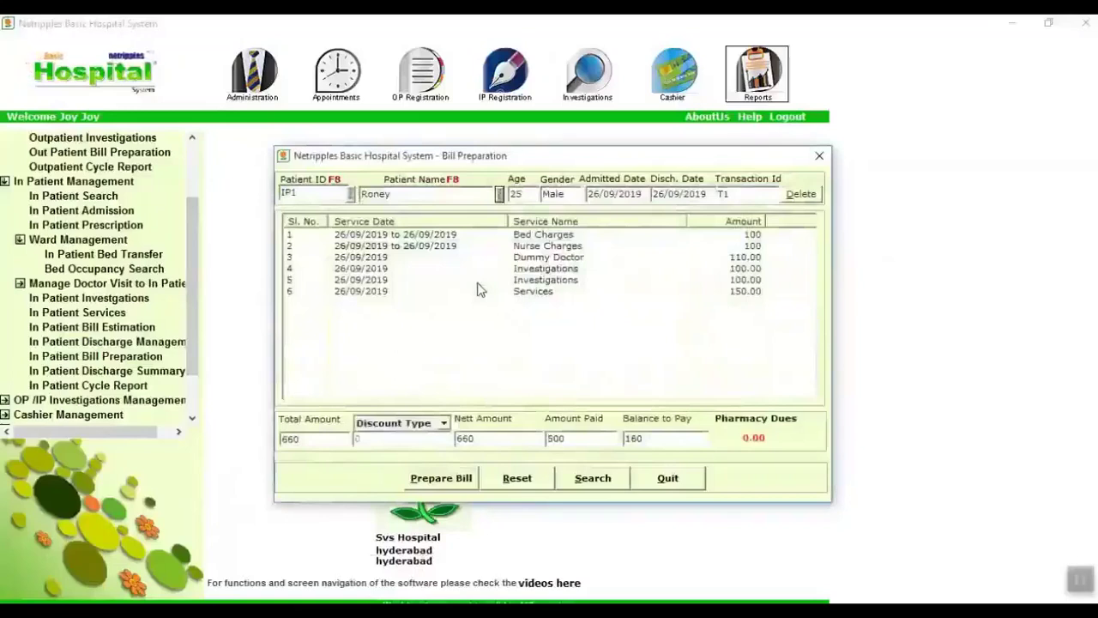
left_click(463, 478)
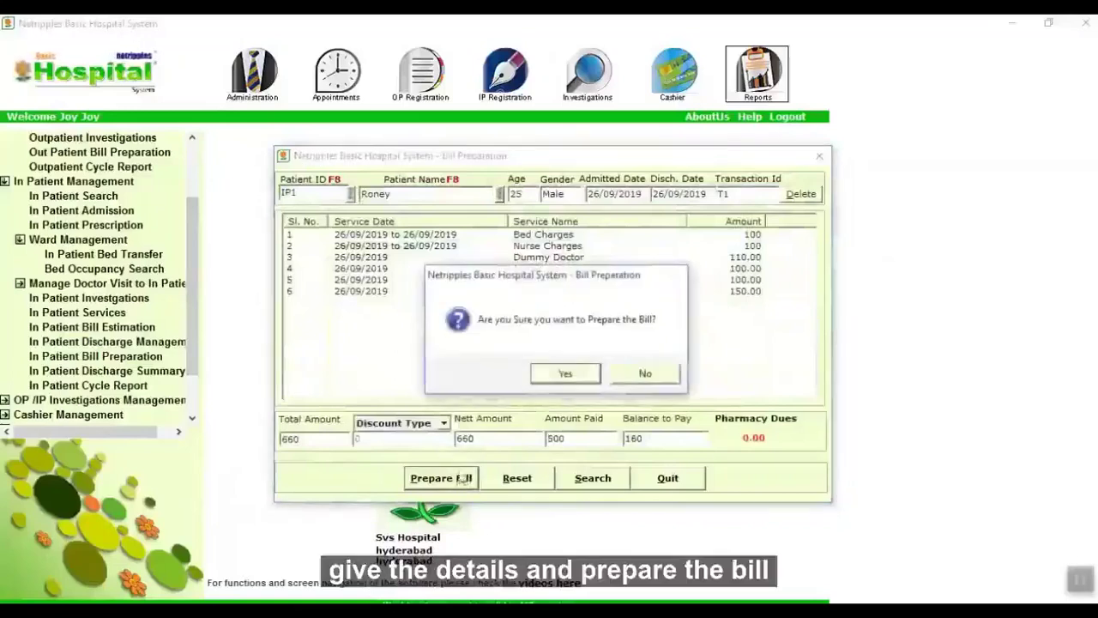
left_click(580, 374)
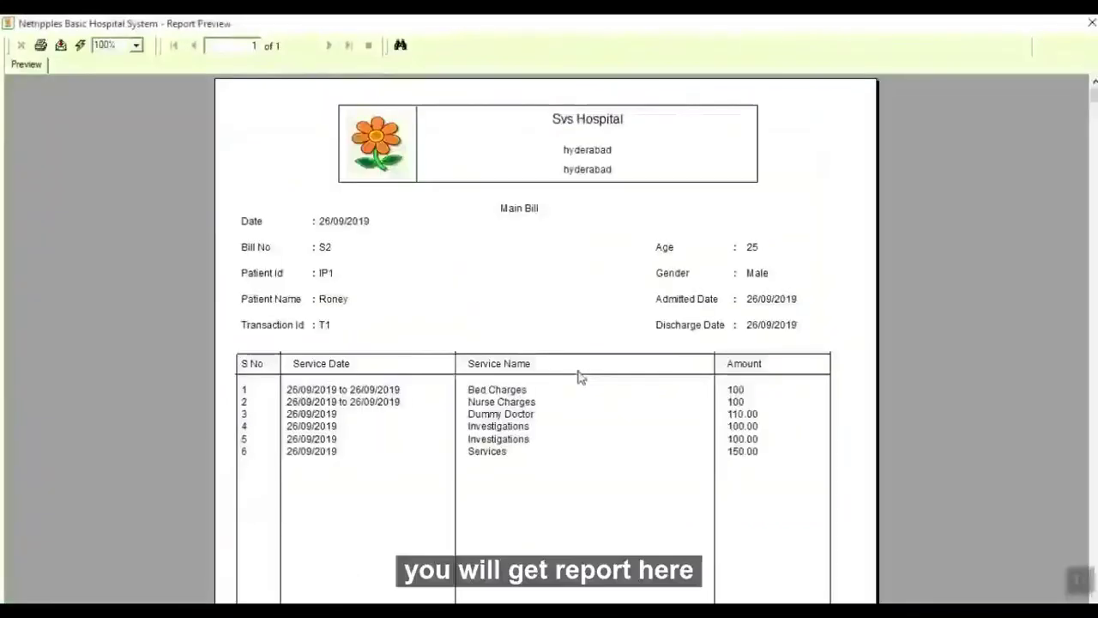
Step: Scroll through the bill report preview, then close it and the Bill Preparation form
scroll(581, 380, "down", 5)
scroll(581, 380, "up", 5)
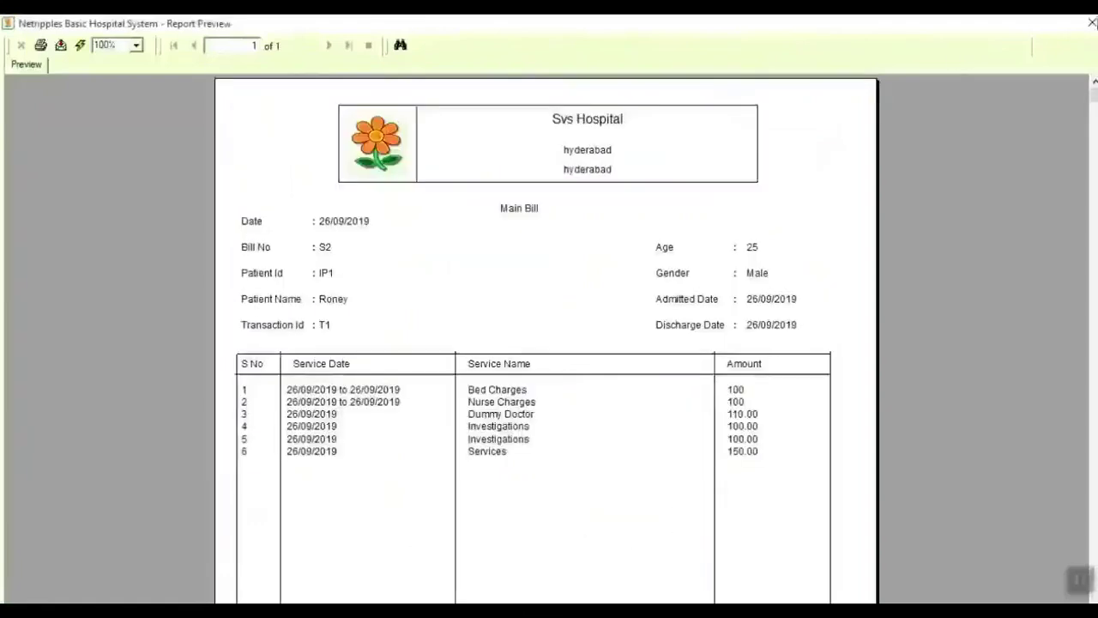
left_click(1092, 23)
left_click(665, 477)
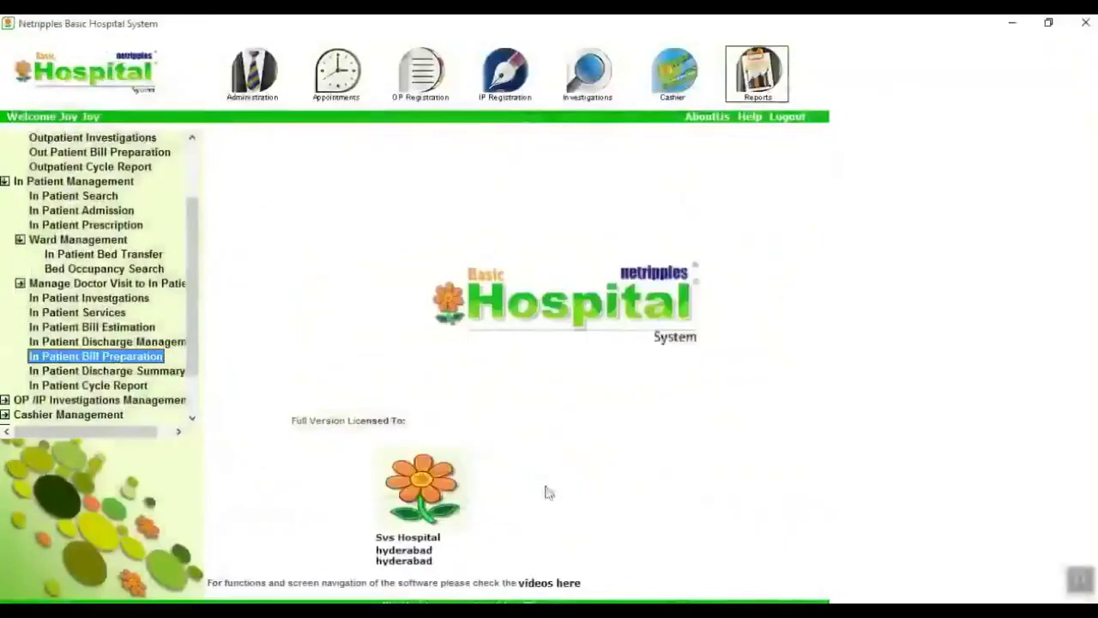
Step: Load an inpatient into Discharge Summary and review its Investigations, Treatment, History, Findings and Remarks sections
left_click(157, 372)
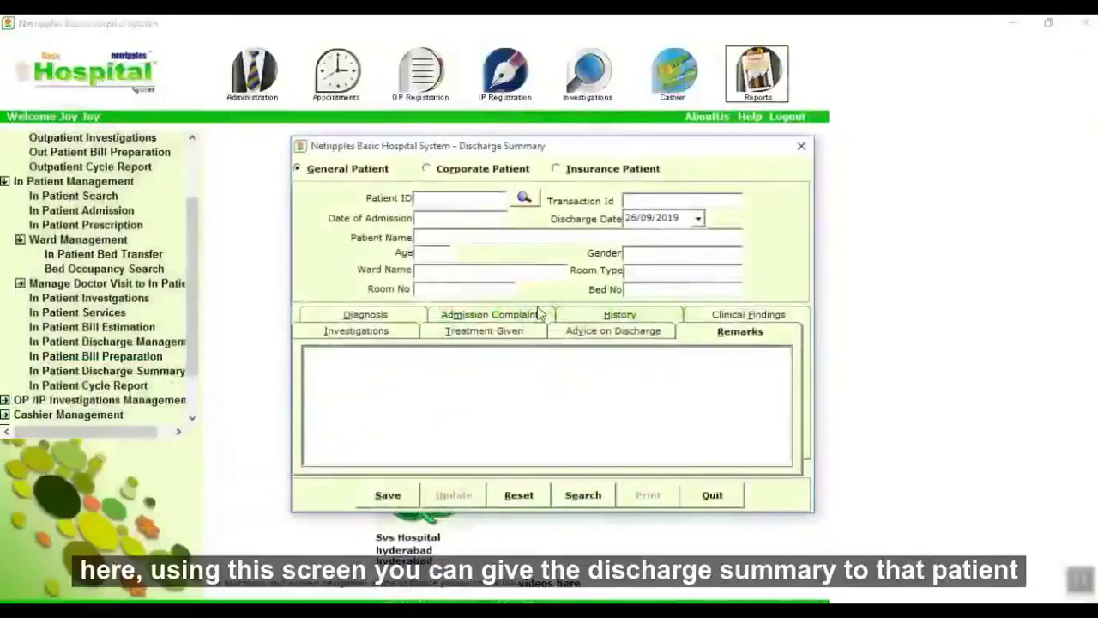
left_click(524, 199)
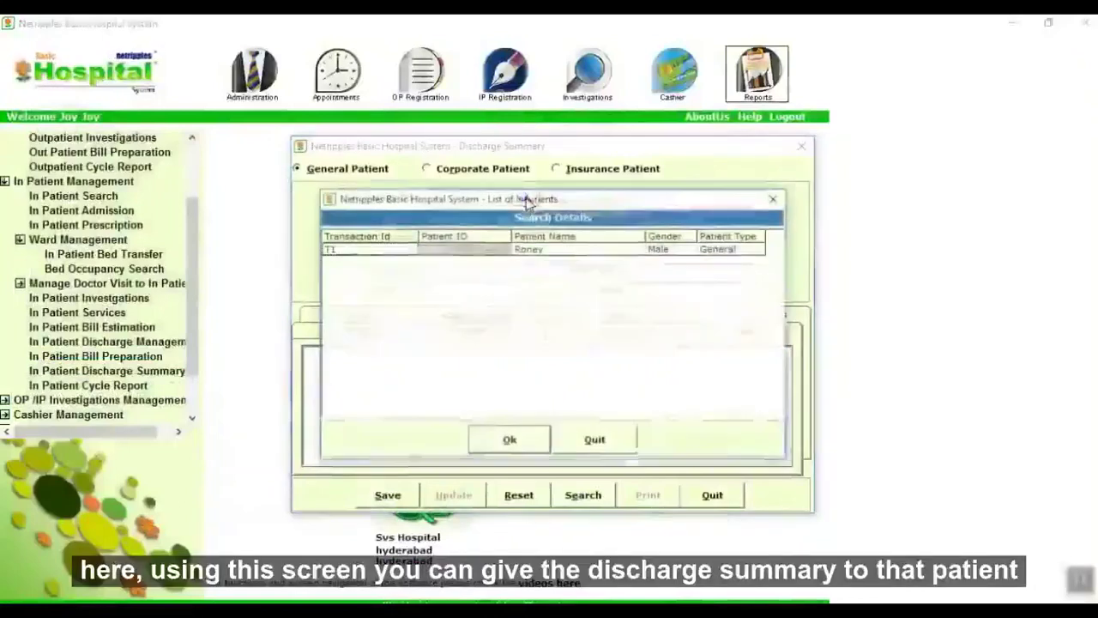
double_click(521, 249)
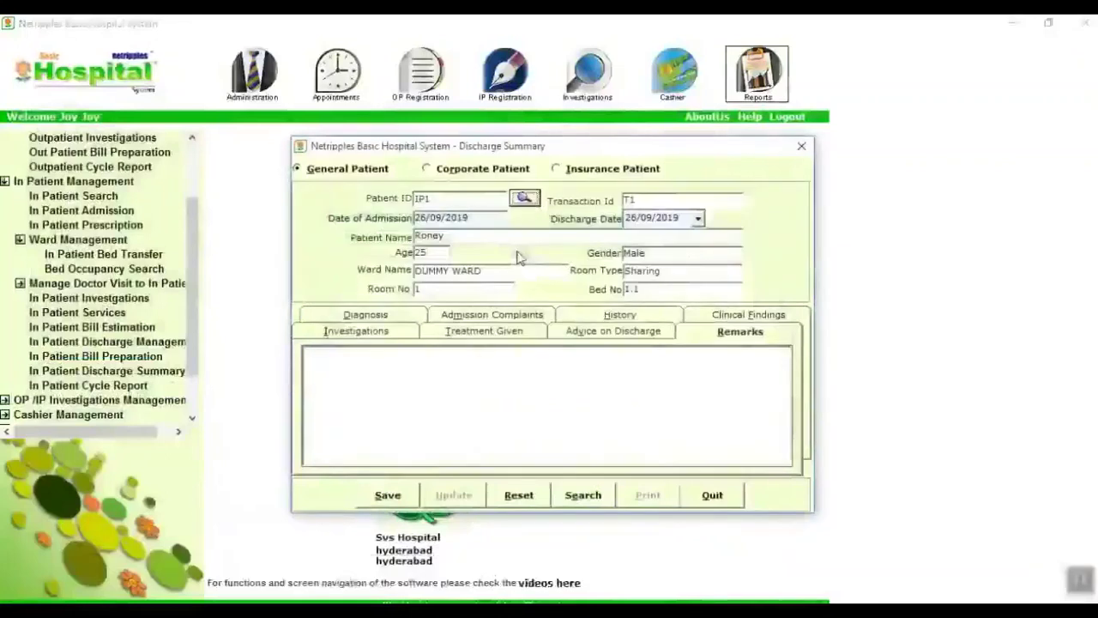
left_click(371, 334)
left_click(484, 331)
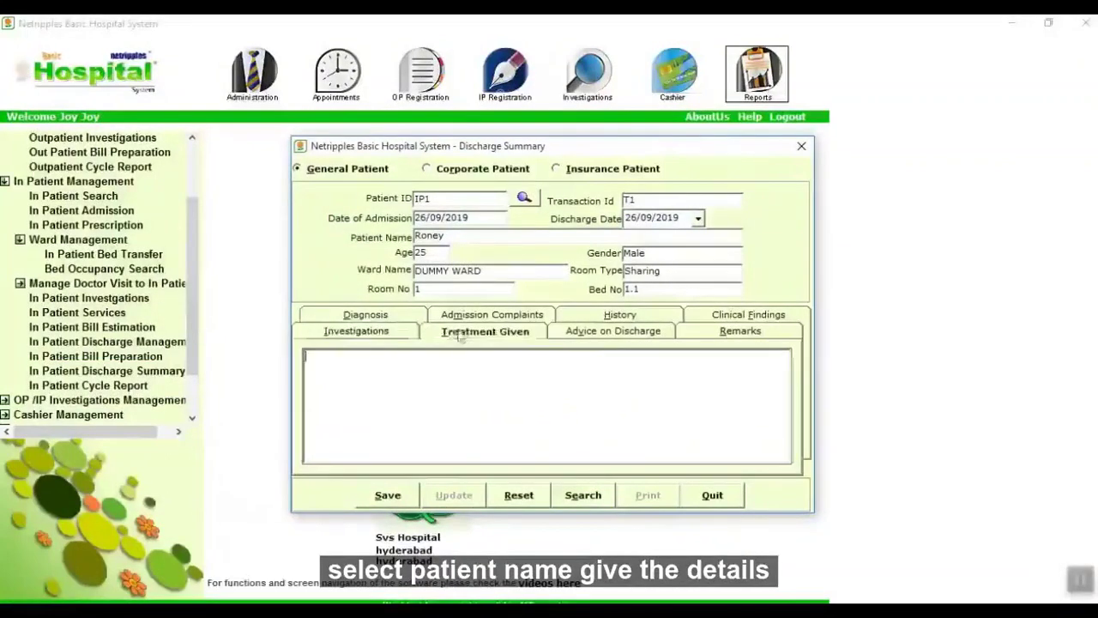
left_click(619, 316)
left_click(738, 332)
left_click(749, 314)
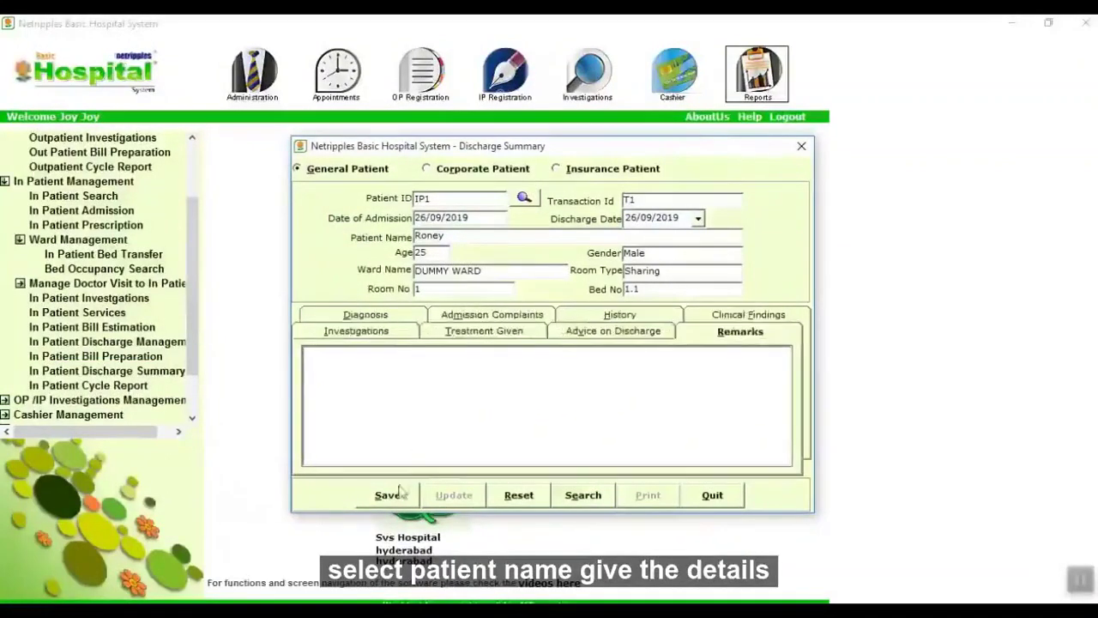
left_click(354, 333)
Step: Save the summary with BLOOD EXAMINATION REPORT, BEHAVIOUR MODIFICATION investigations, preview the report, and close both
left_click(388, 495)
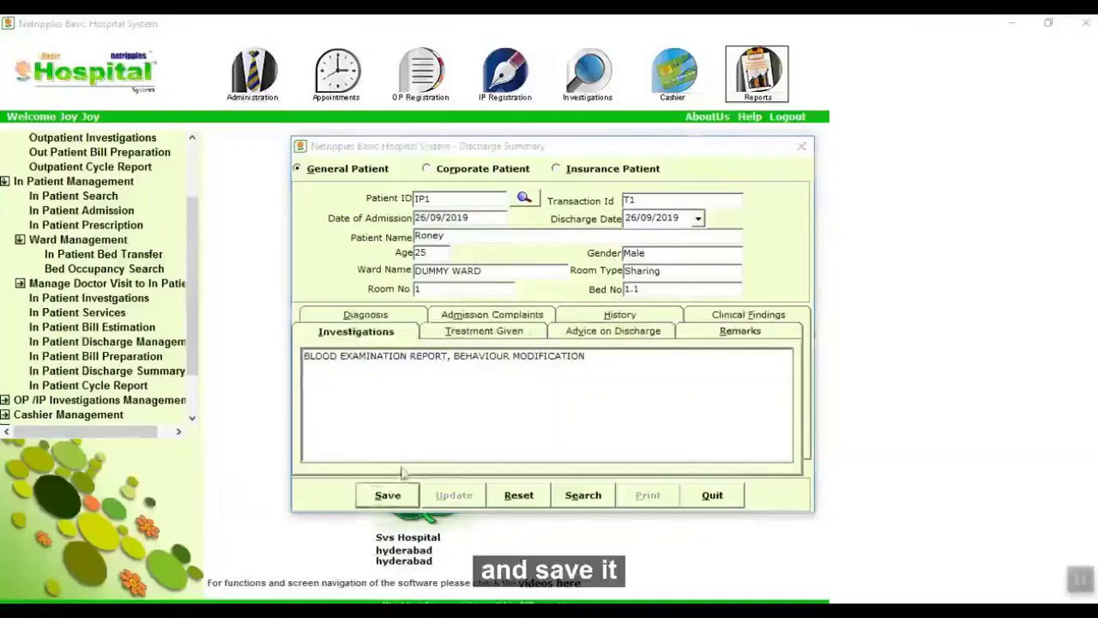
left_click(569, 377)
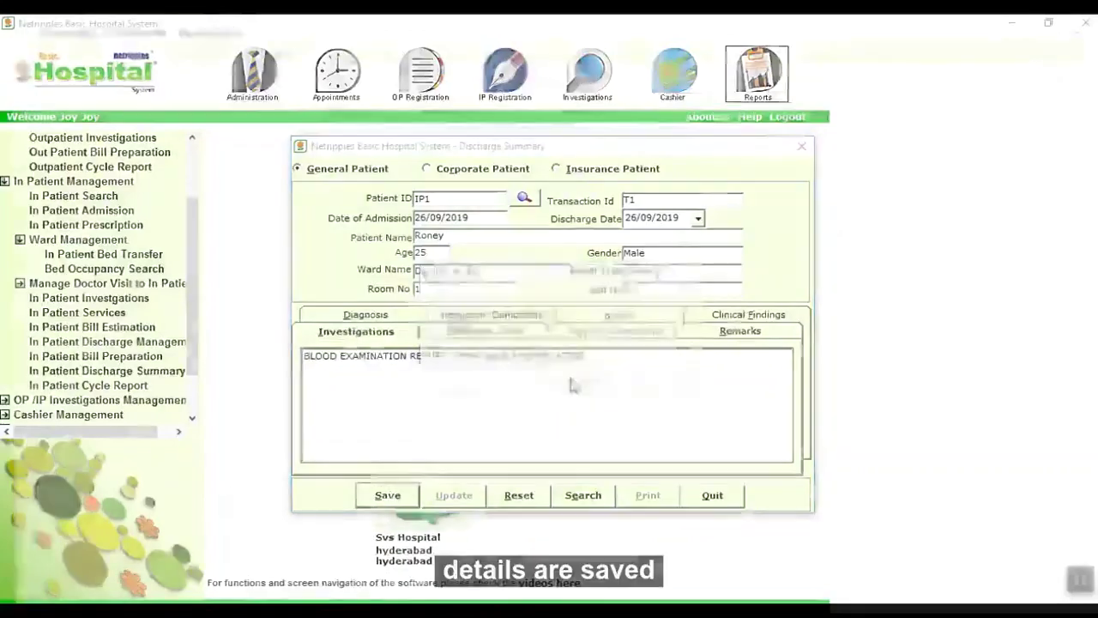
scroll(530, 381, "down", 3)
scroll(530, 381, "up", 3)
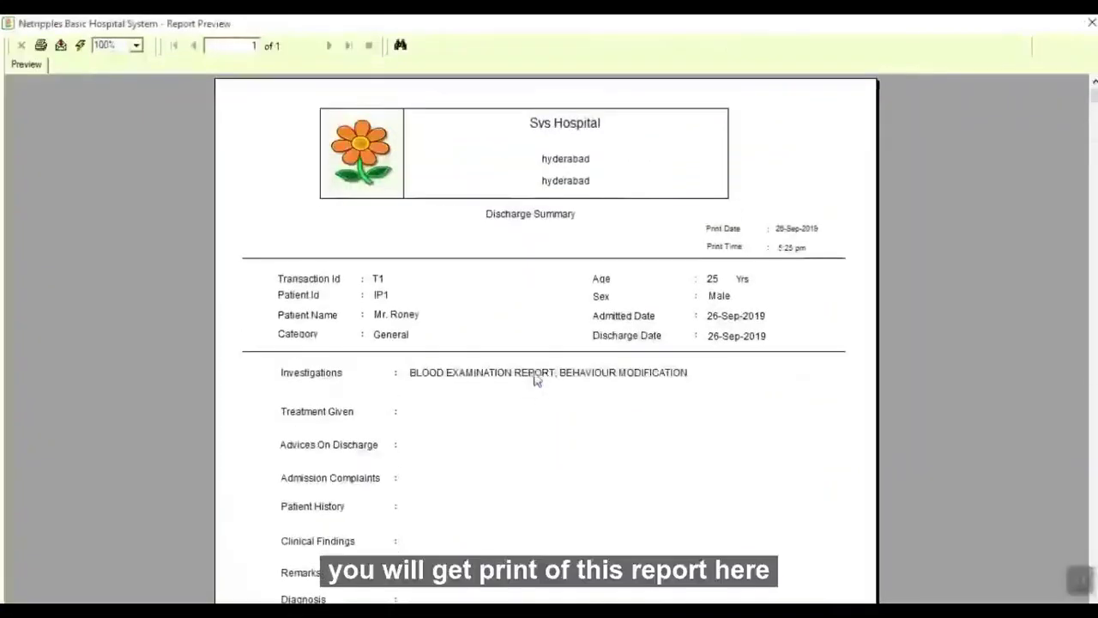
left_click(1092, 24)
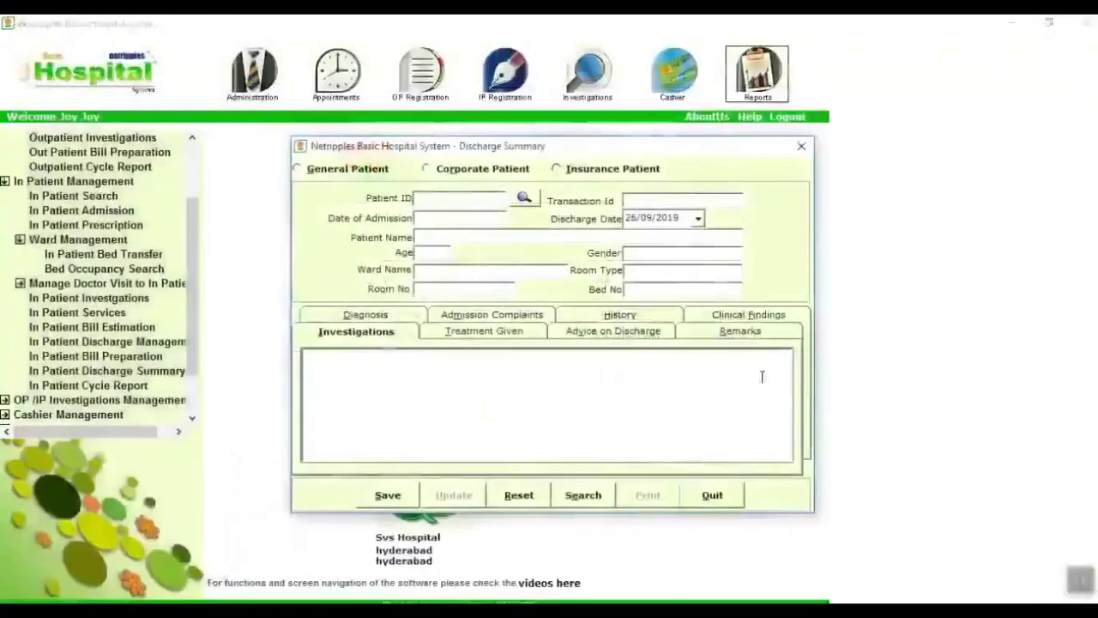
left_click(712, 495)
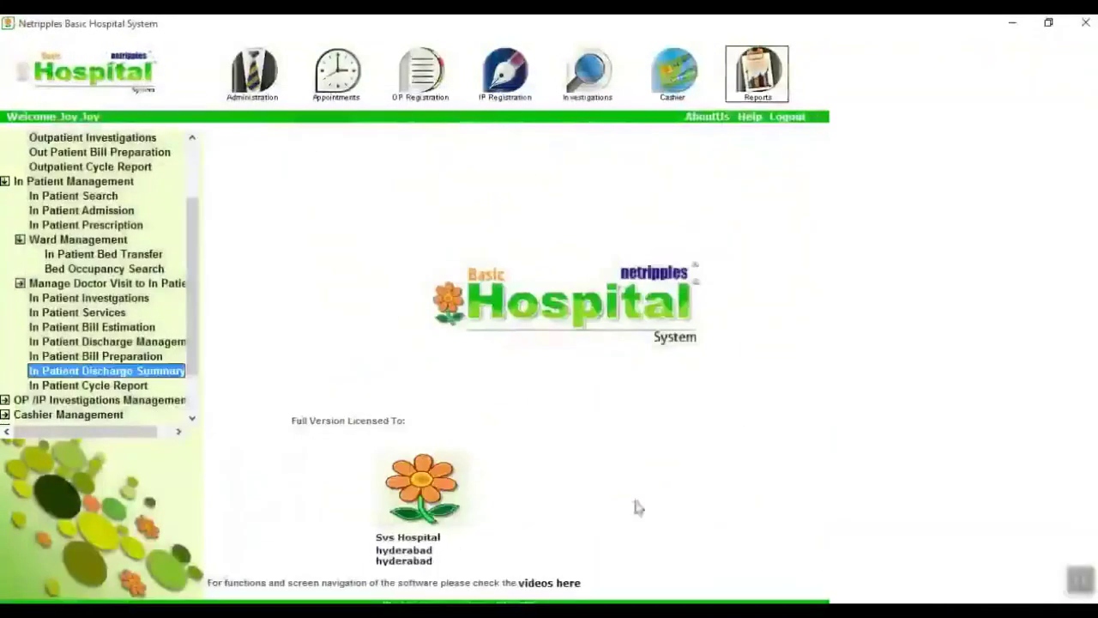
Step: Check the inpatient cycle report in General IP Reports and close it
left_click(120, 386)
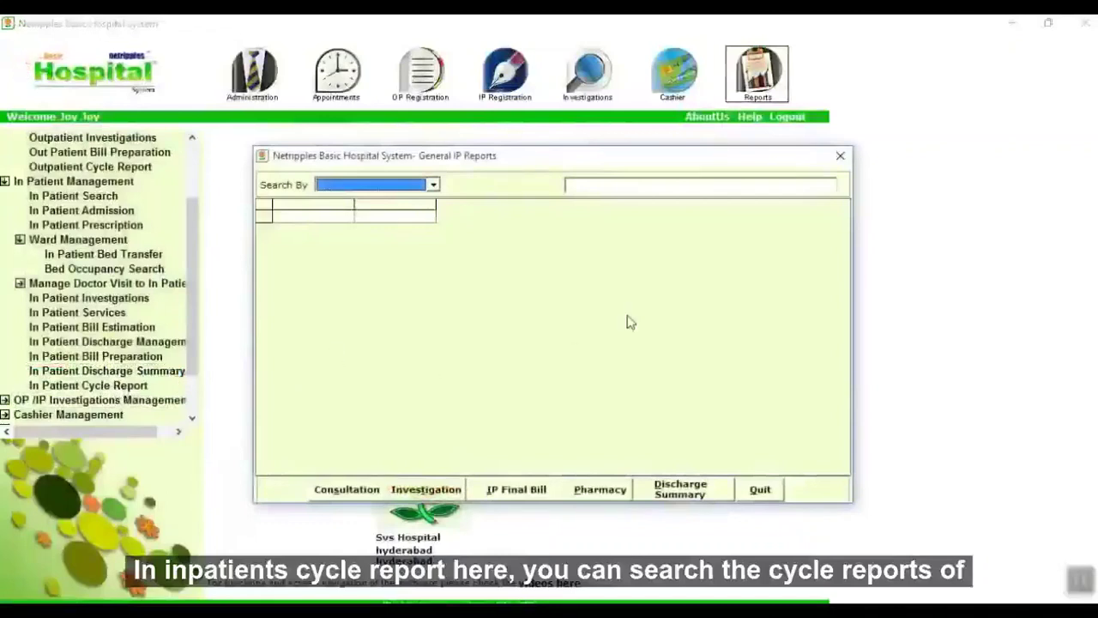
left_click(760, 494)
scroll(111, 355, "down", 2)
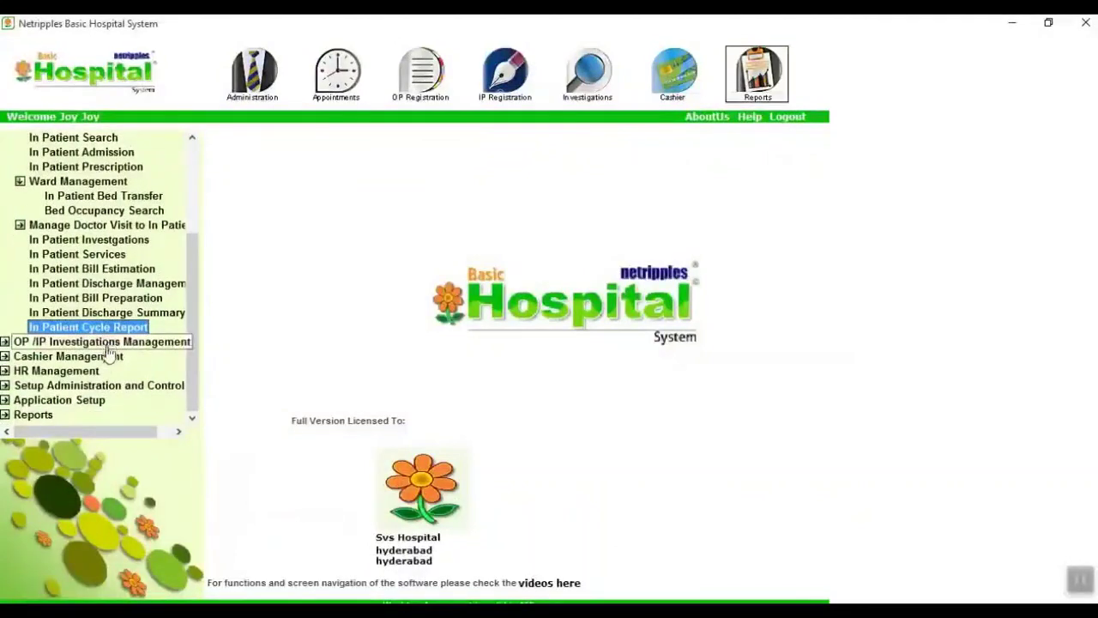
Step: In Cashier Management's inpatient billing, load the patient's bill via the F8 search list
left_click(86, 357)
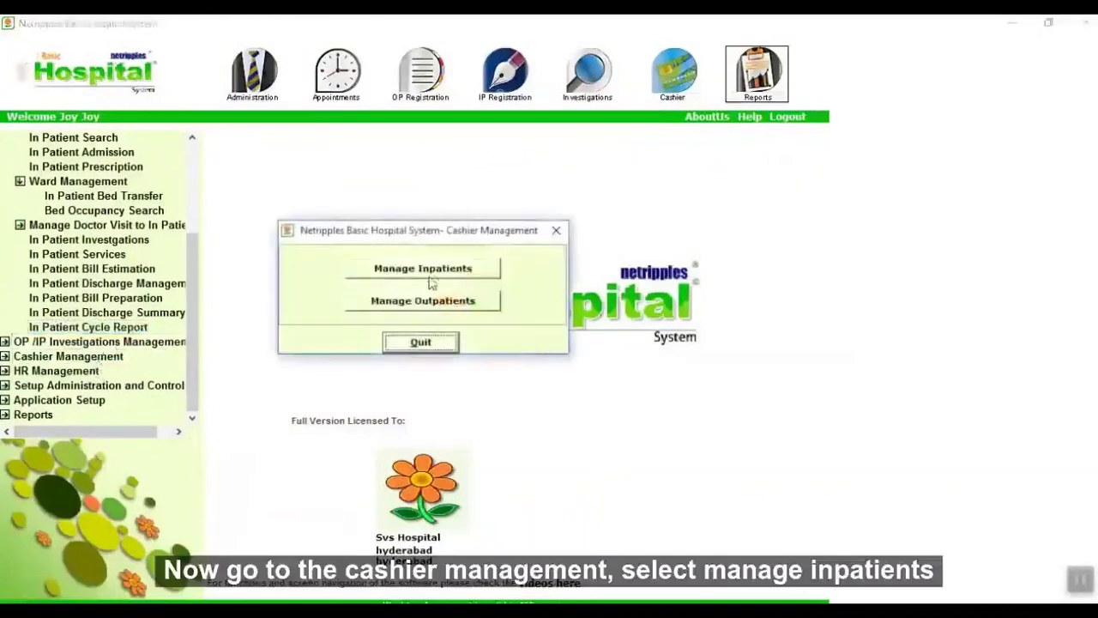
left_click(433, 273)
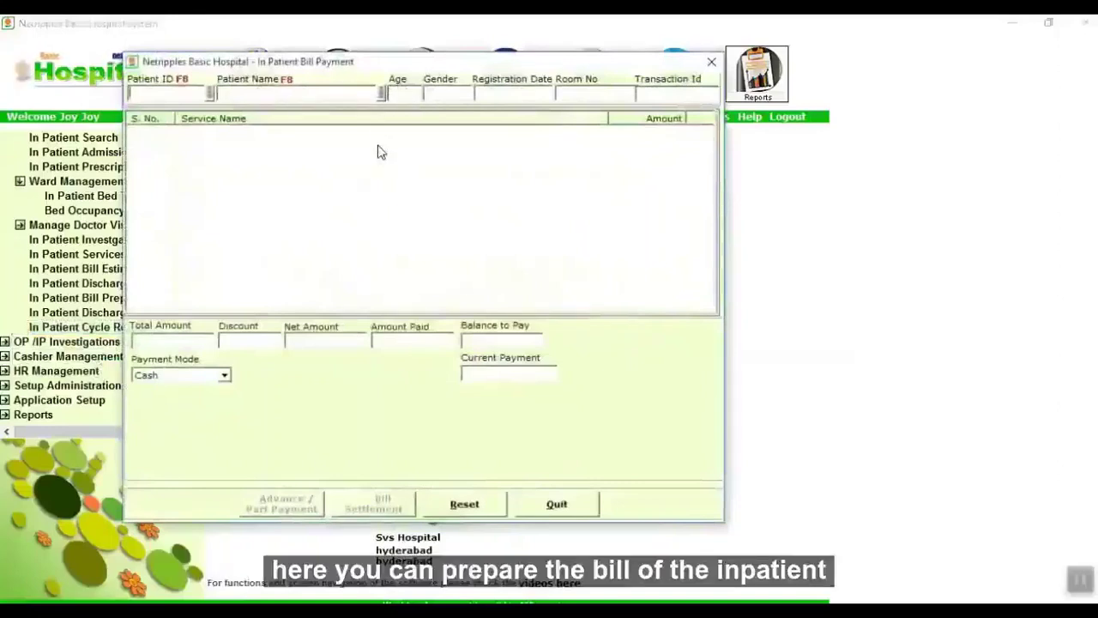
left_click(382, 93)
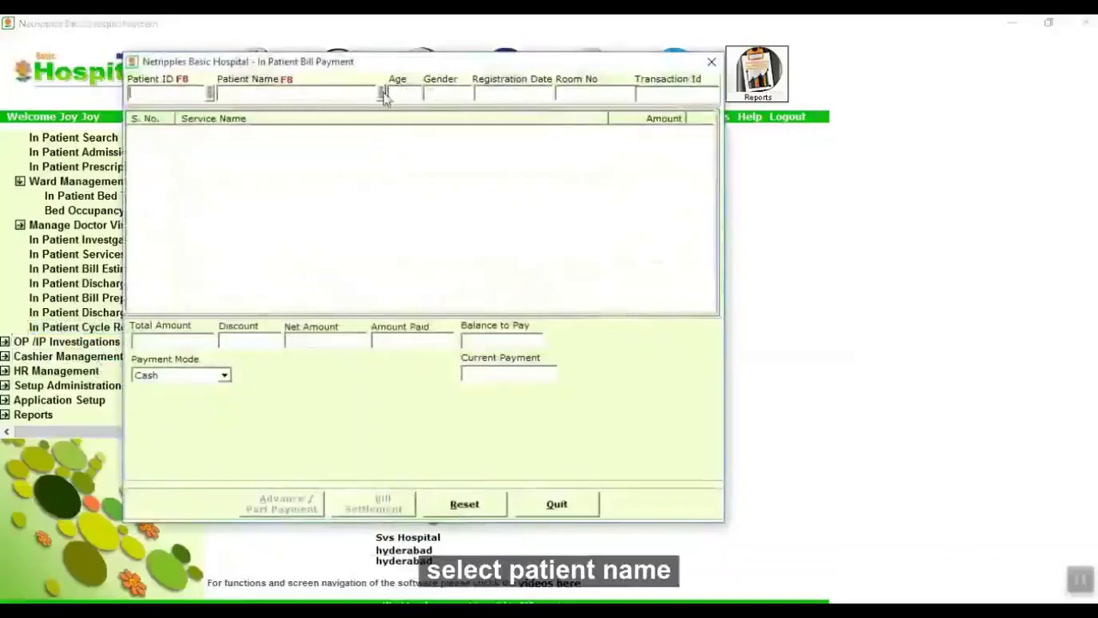
key("F8")
type("r")
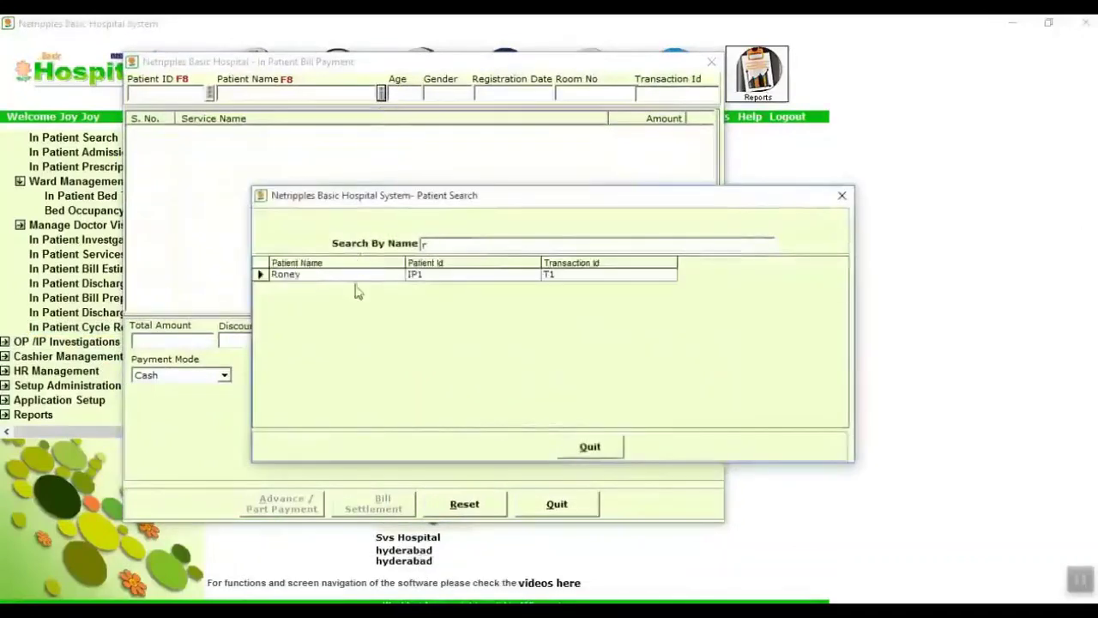
double_click(354, 276)
Step: Settle the 660 bill, collecting 160 and discharging the patient, then close the receipt and payment window
left_click(372, 508)
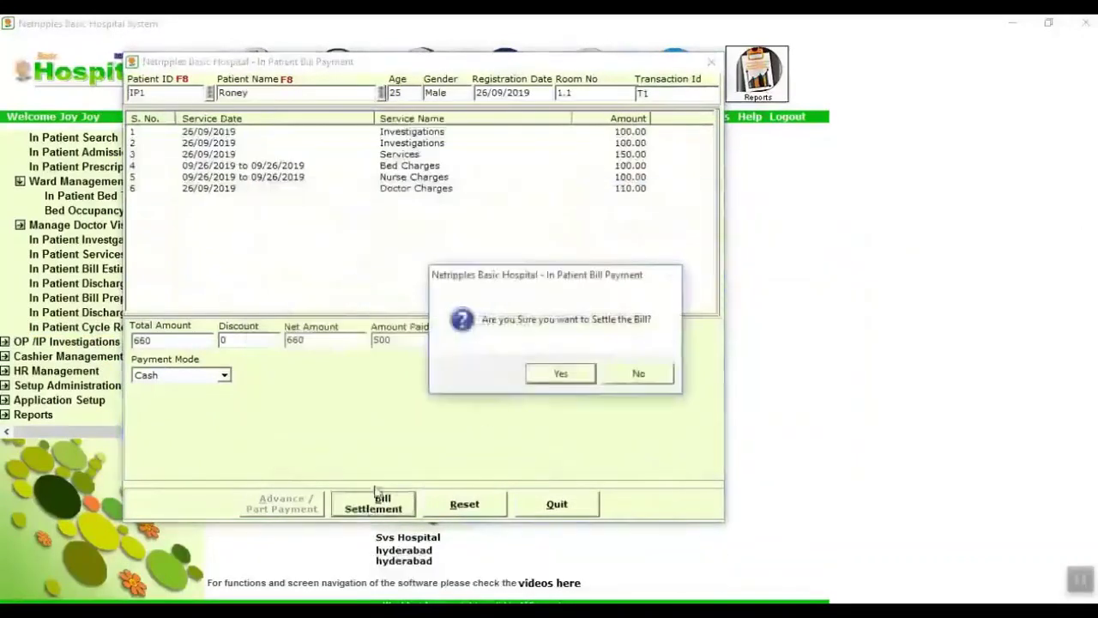
left_click(565, 375)
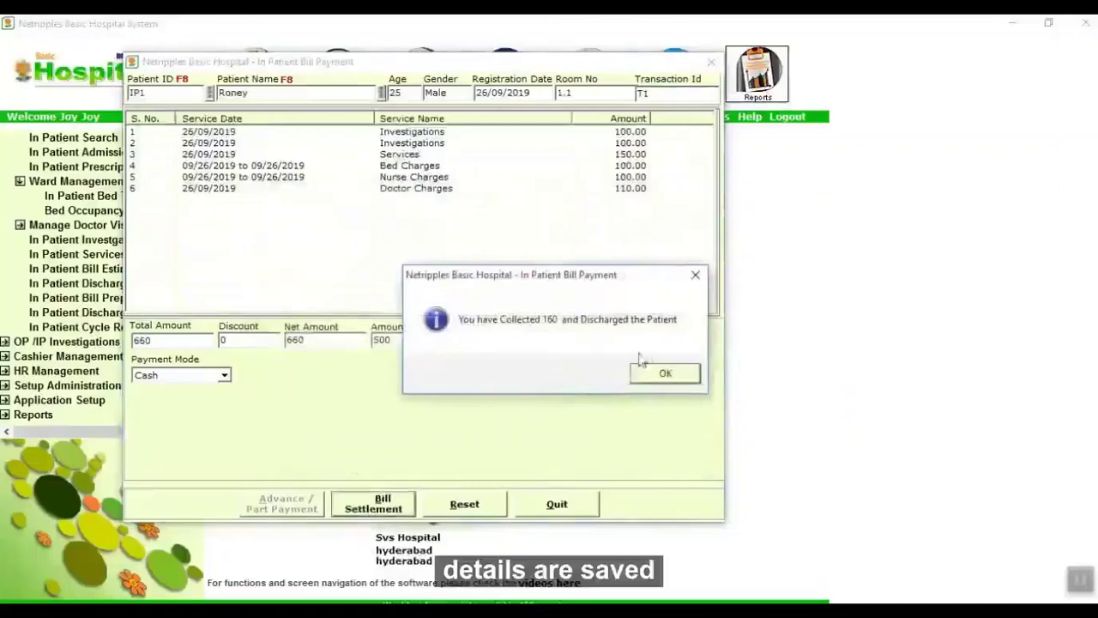
left_click(661, 374)
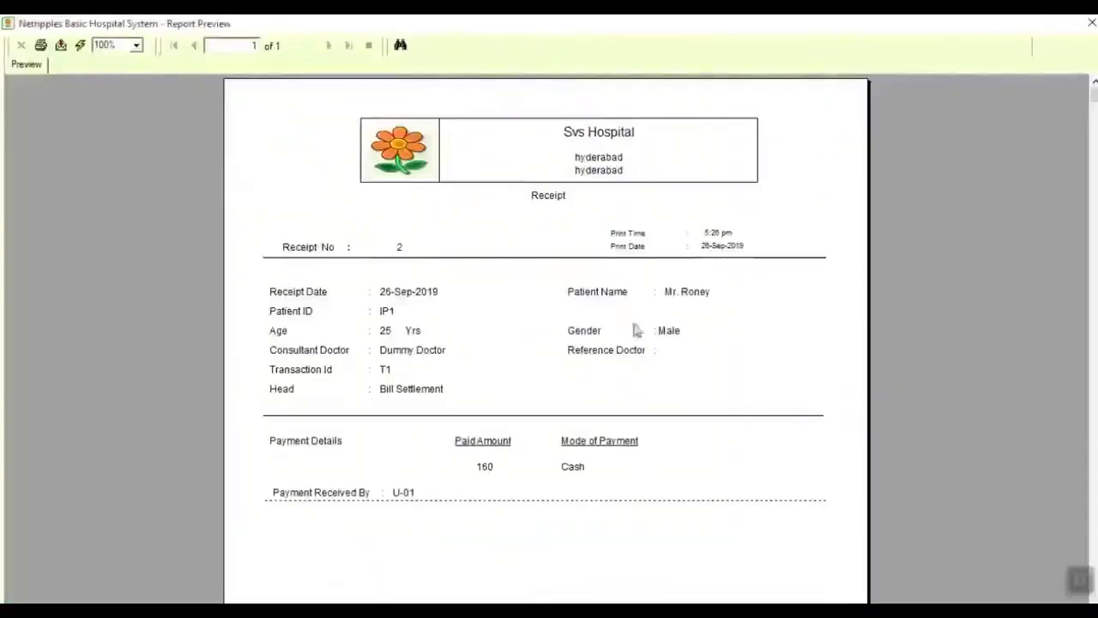
scroll(667, 323, "down", 3)
scroll(667, 323, "up", 3)
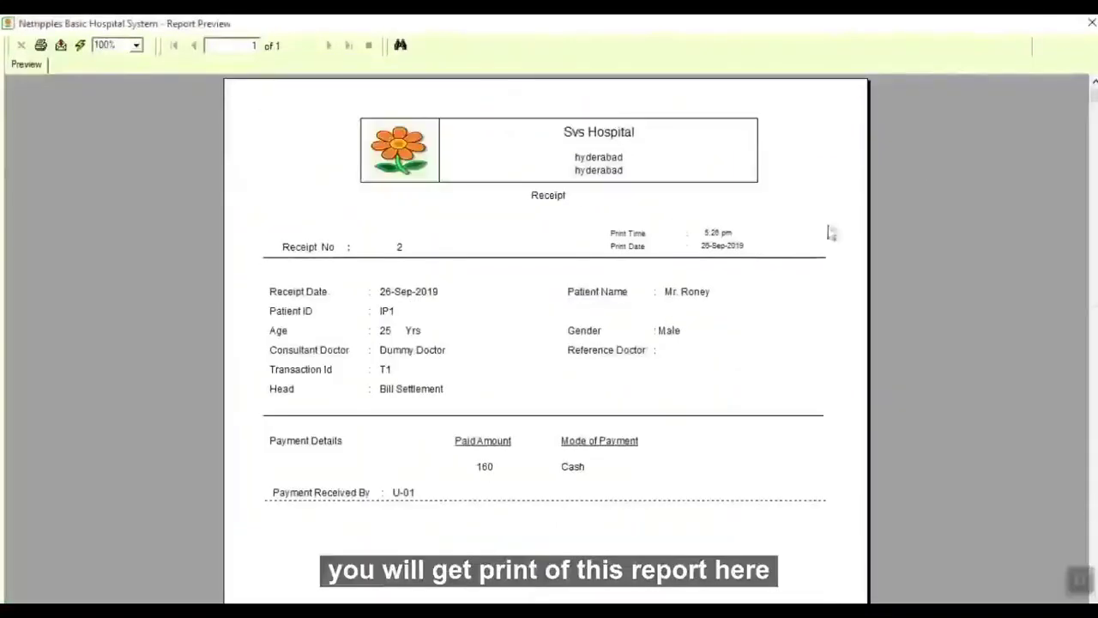
left_click(1093, 22)
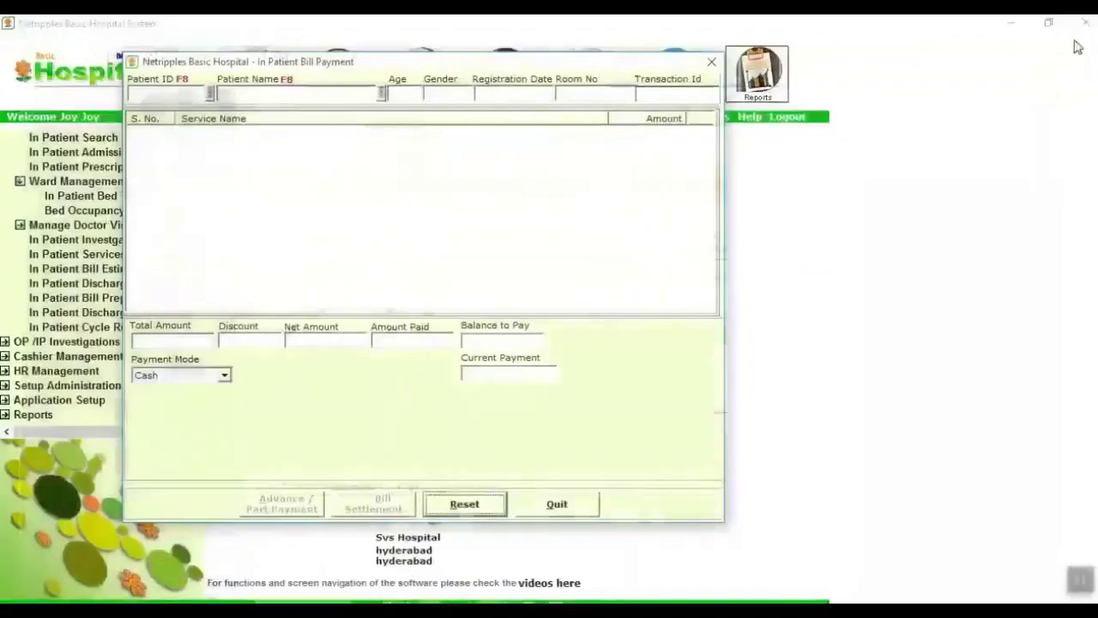
left_click(538, 510)
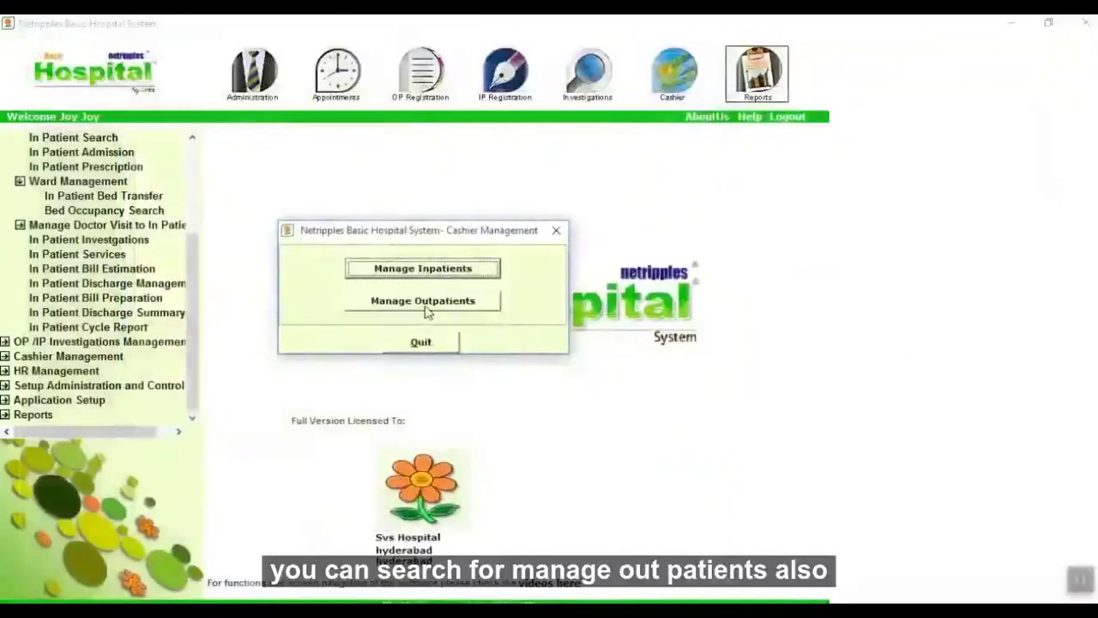
Step: Close Cashier Management and look over the IP/OP Investigation / Test Result form
left_click(421, 342)
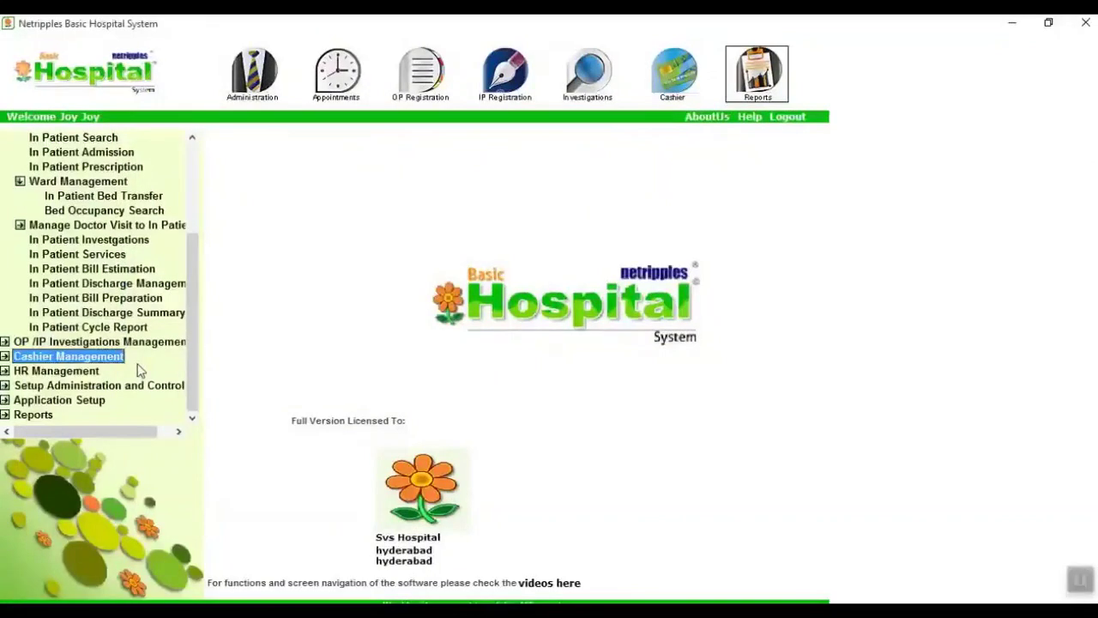
left_click(112, 343)
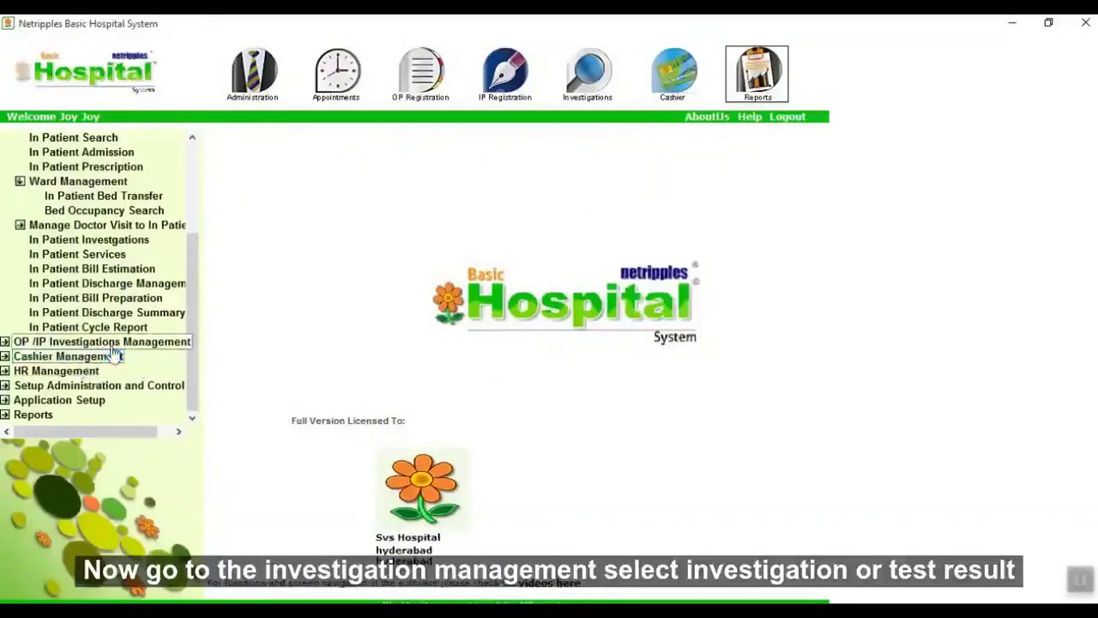
double_click(112, 343)
double_click(112, 356)
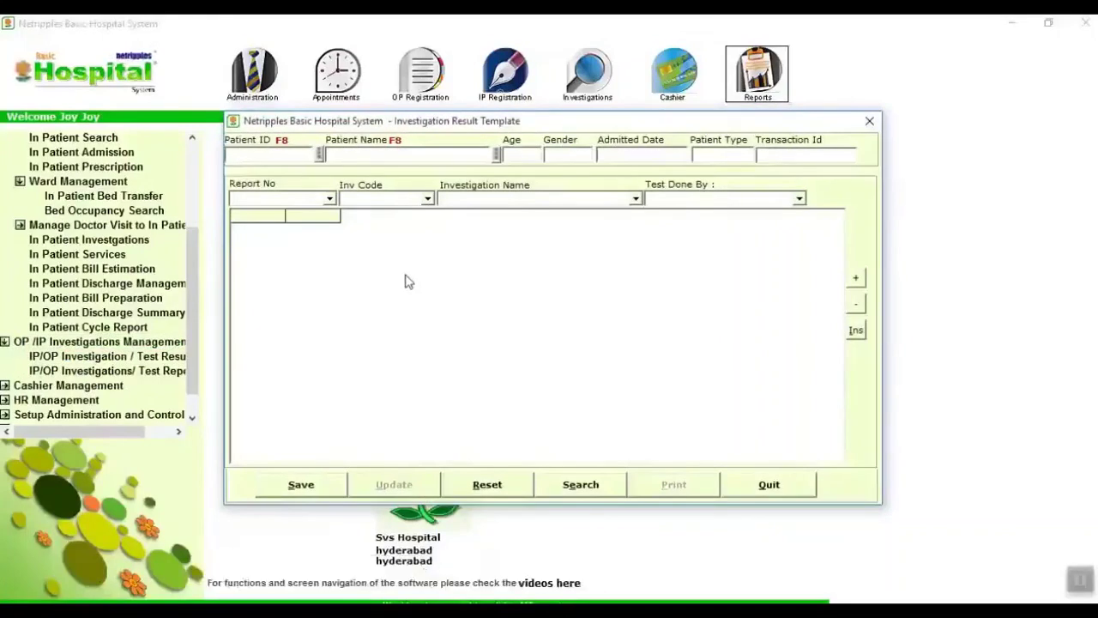
left_click(762, 483)
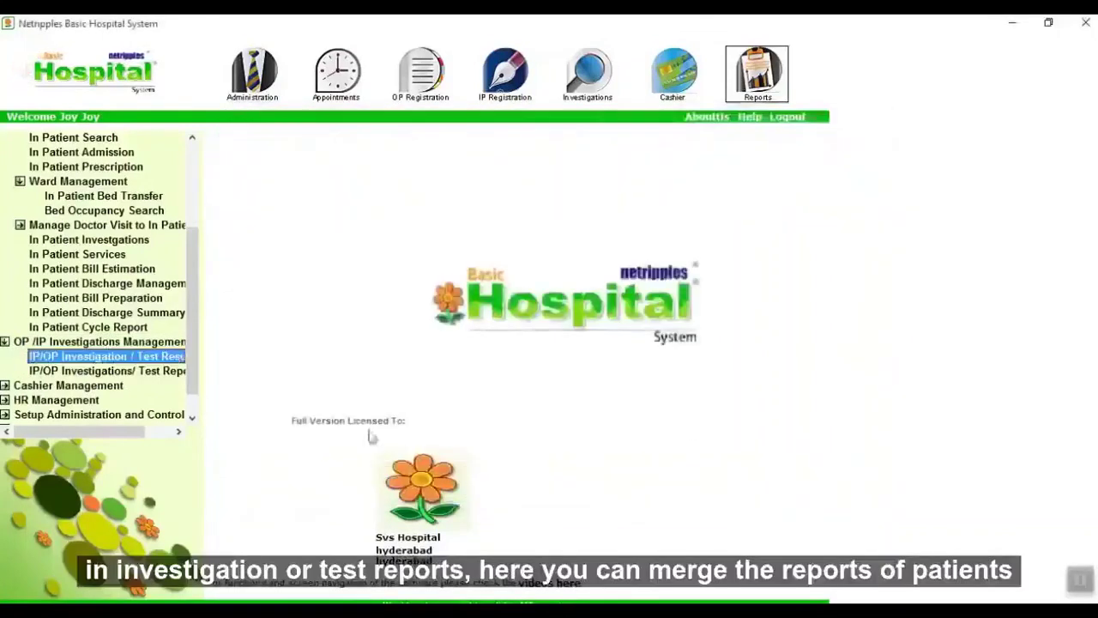
Step: List patients in the Investigation Results Reports, close it, and expand the Reports section
left_click(163, 370)
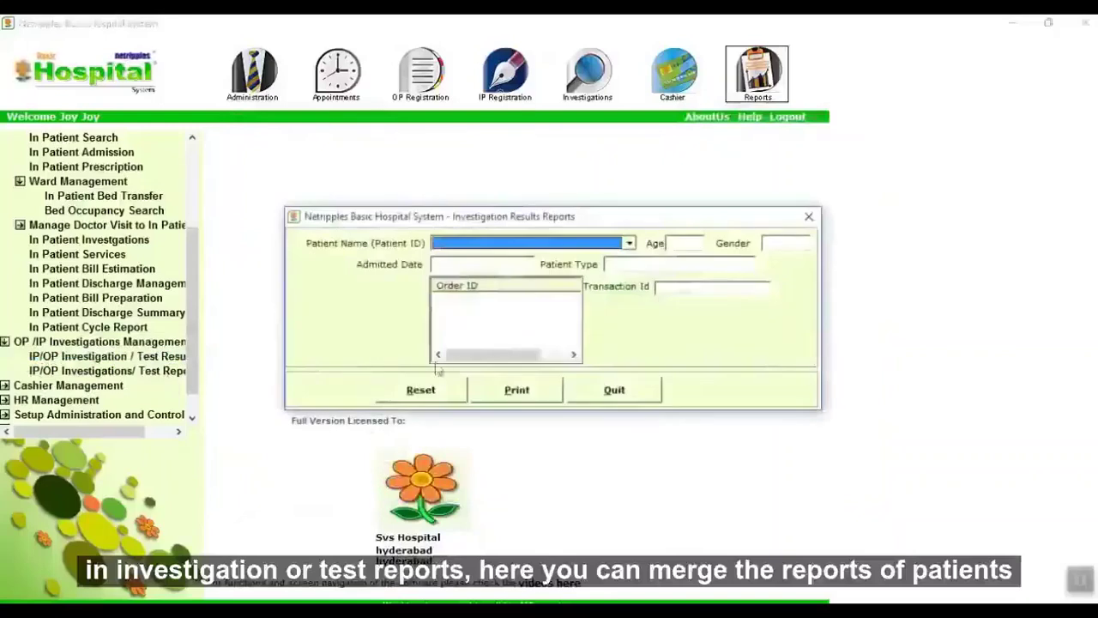
left_click(621, 248)
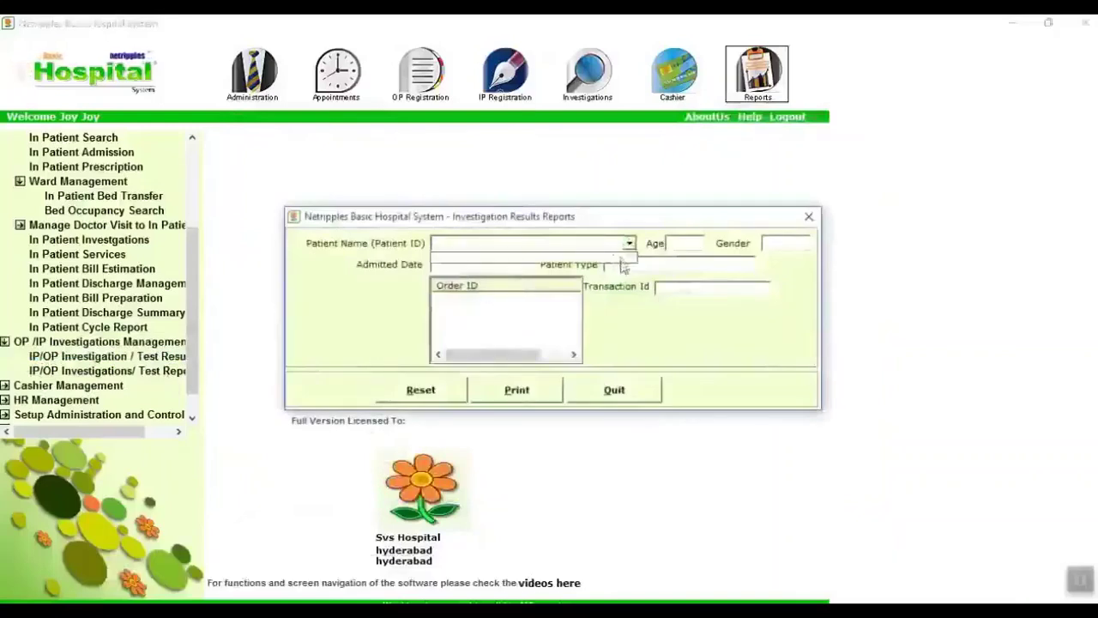
left_click(640, 391)
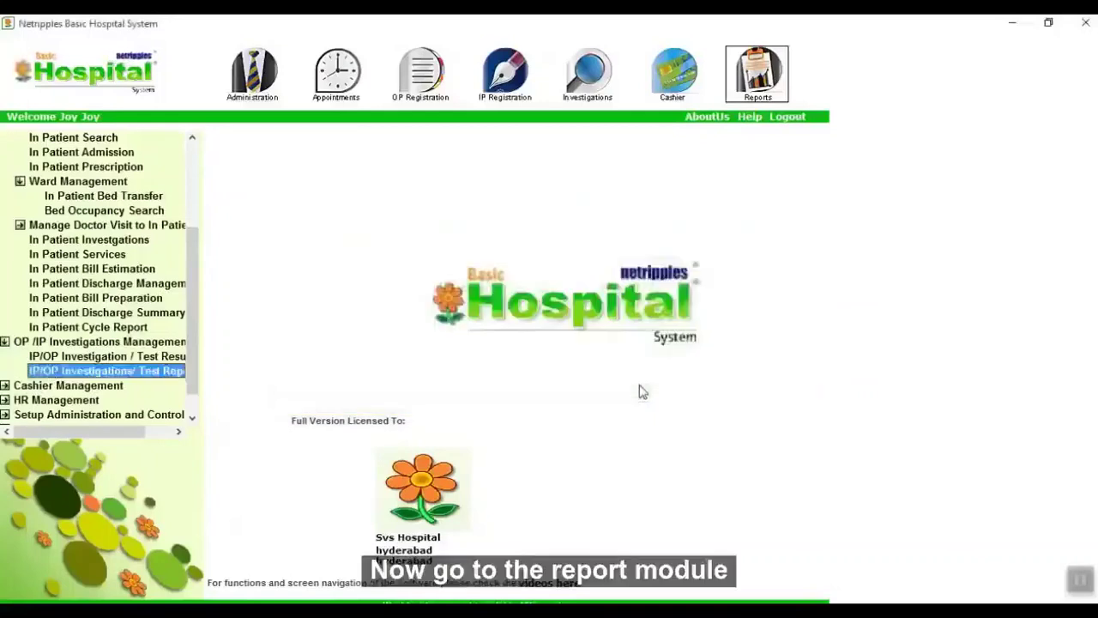
scroll(86, 394, "down", 1)
double_click(39, 415)
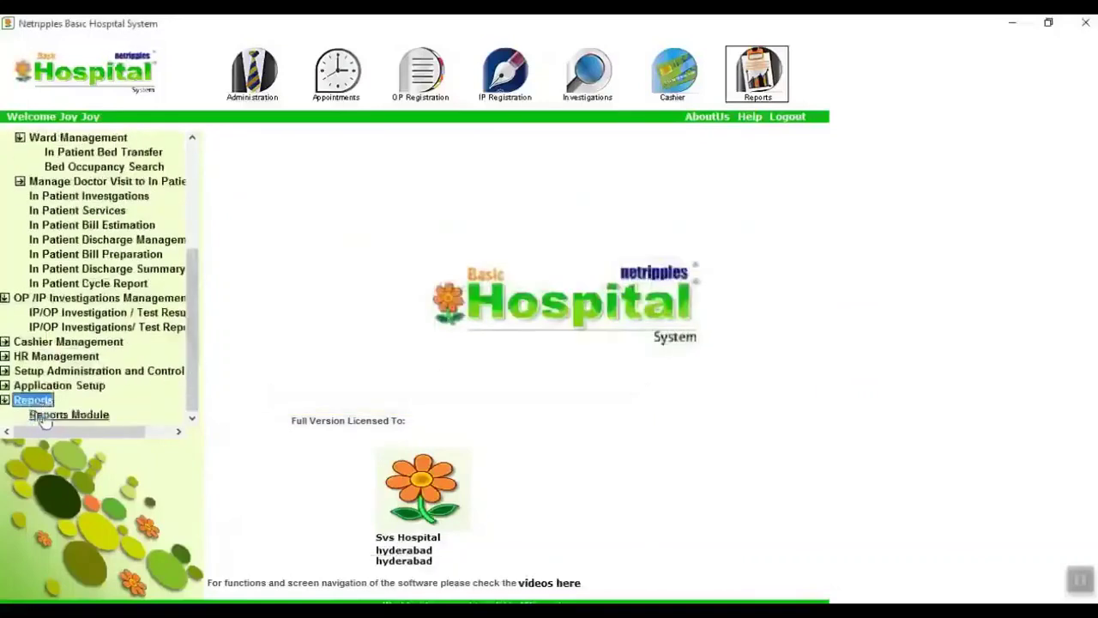
double_click(43, 417)
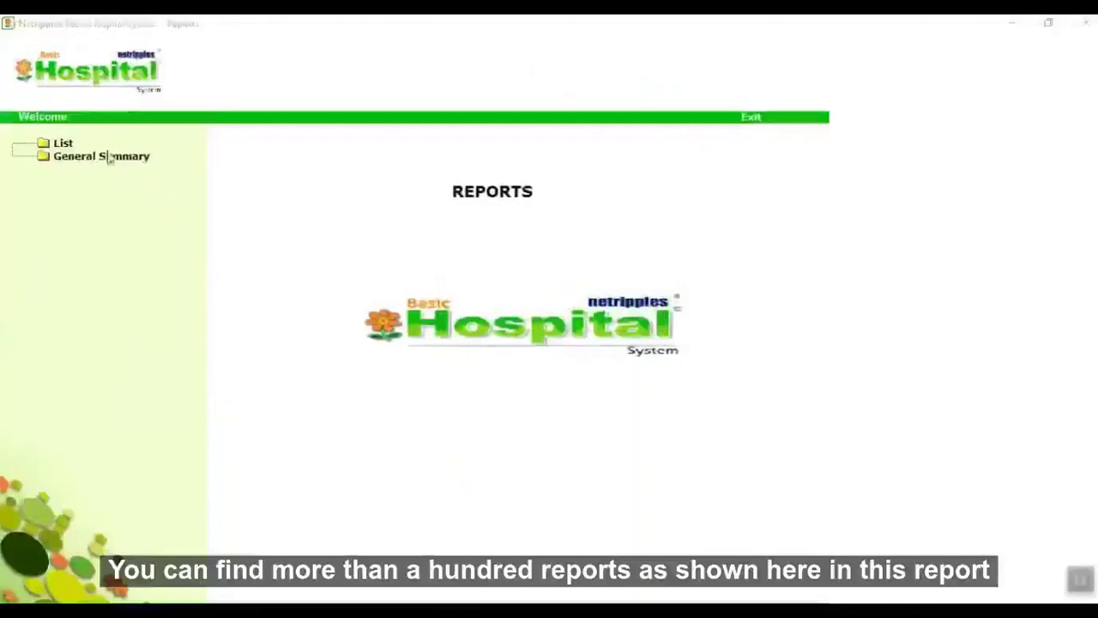
double_click(62, 143)
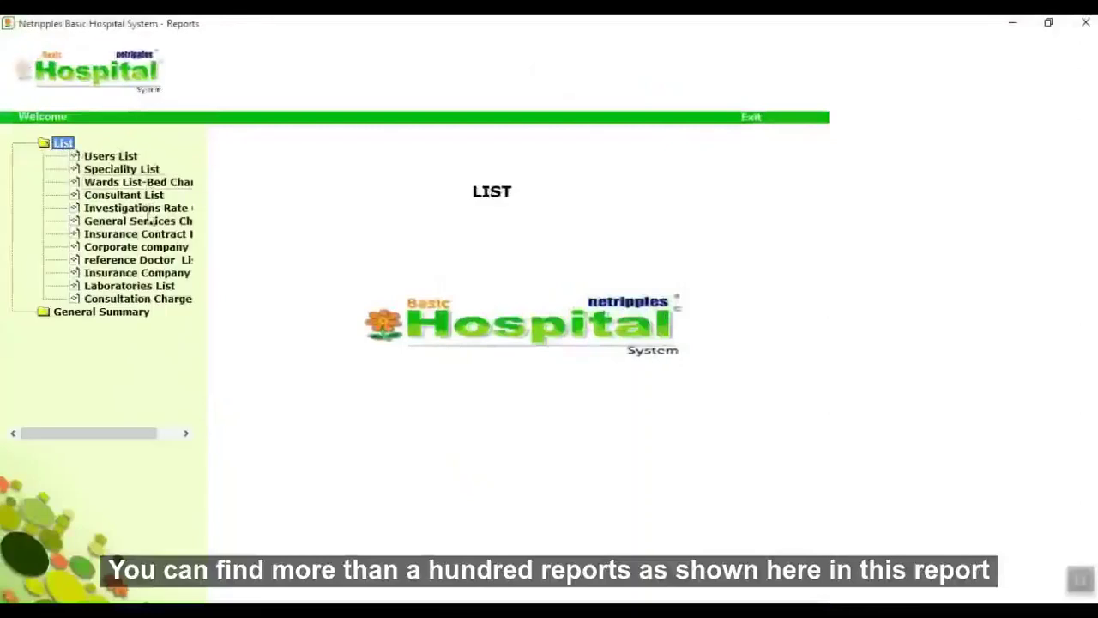
left_click(137, 209)
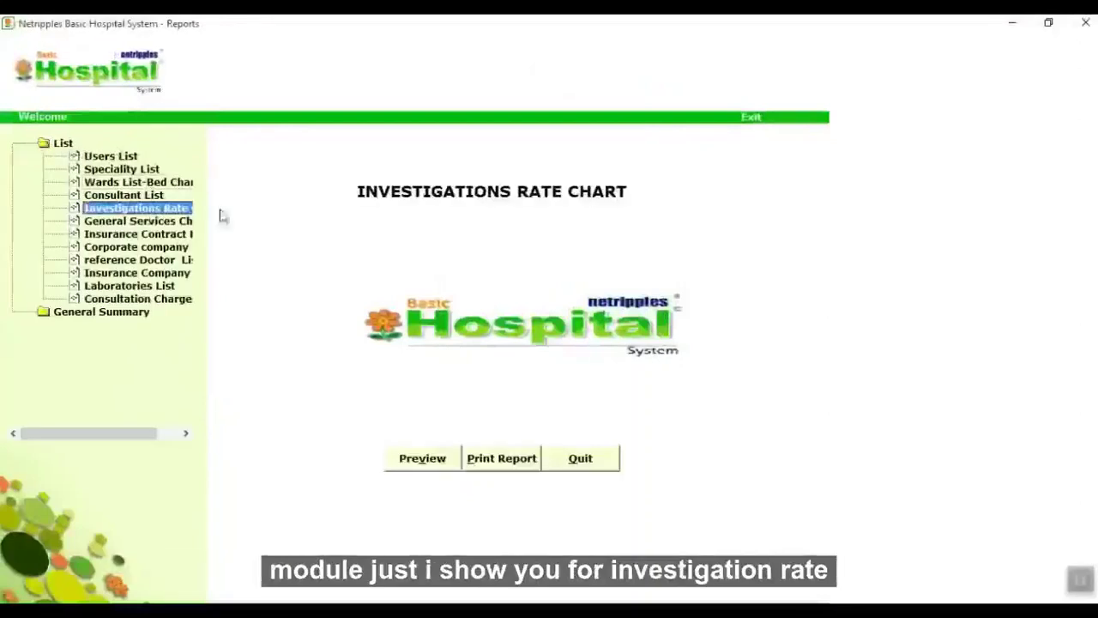
left_click(420, 460)
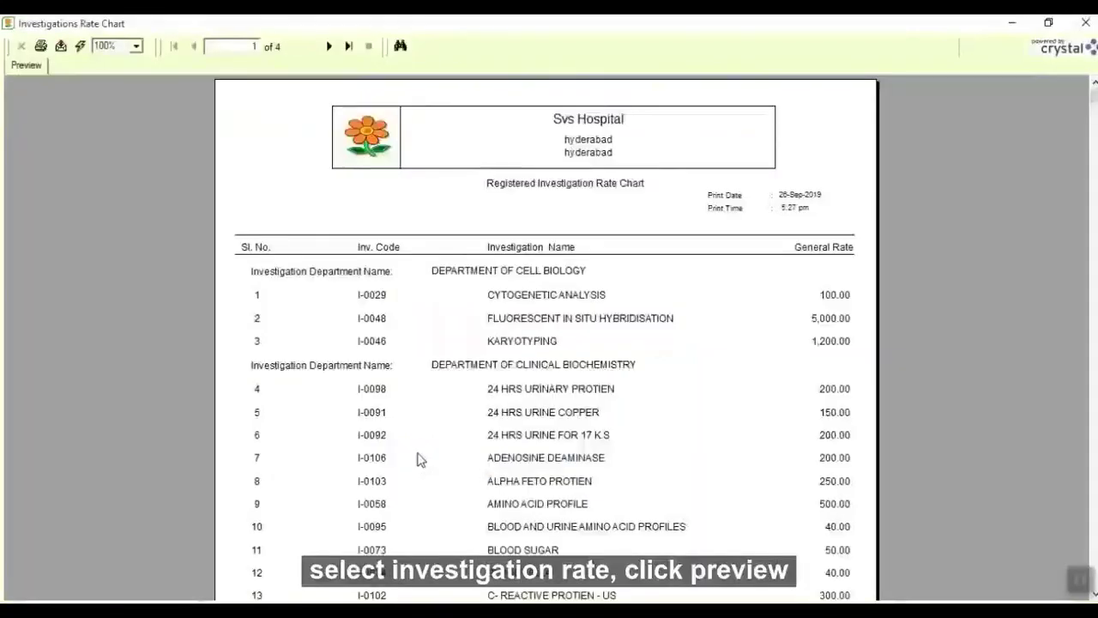
scroll(420, 459, "down", 5)
scroll(420, 459, "up", 5)
scroll(420, 459, "down", 5)
scroll(420, 459, "up", 5)
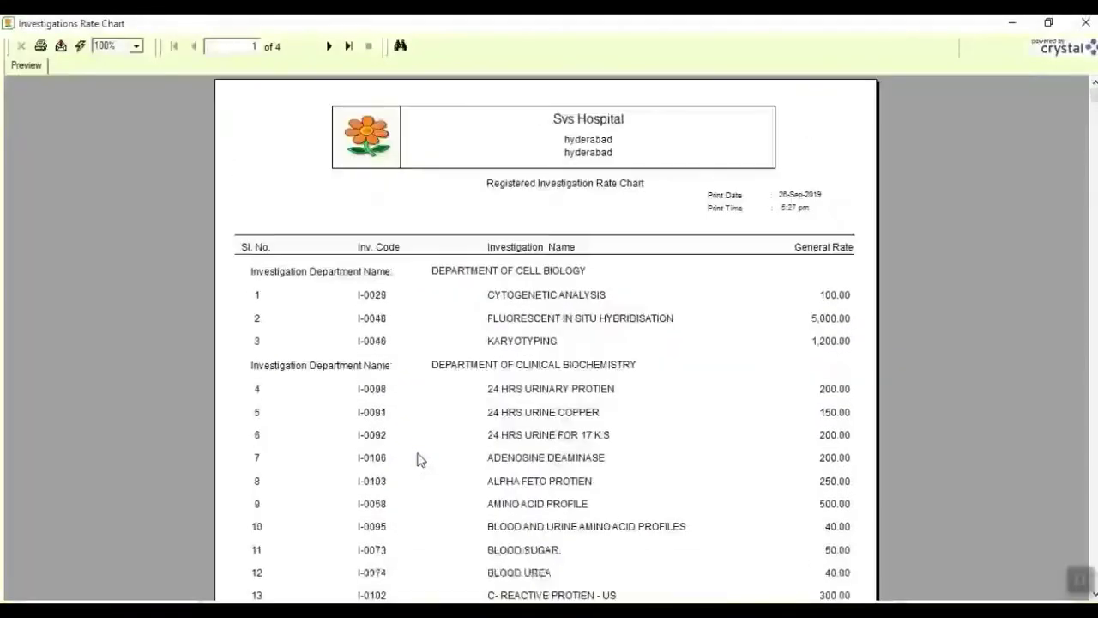
left_click(1087, 23)
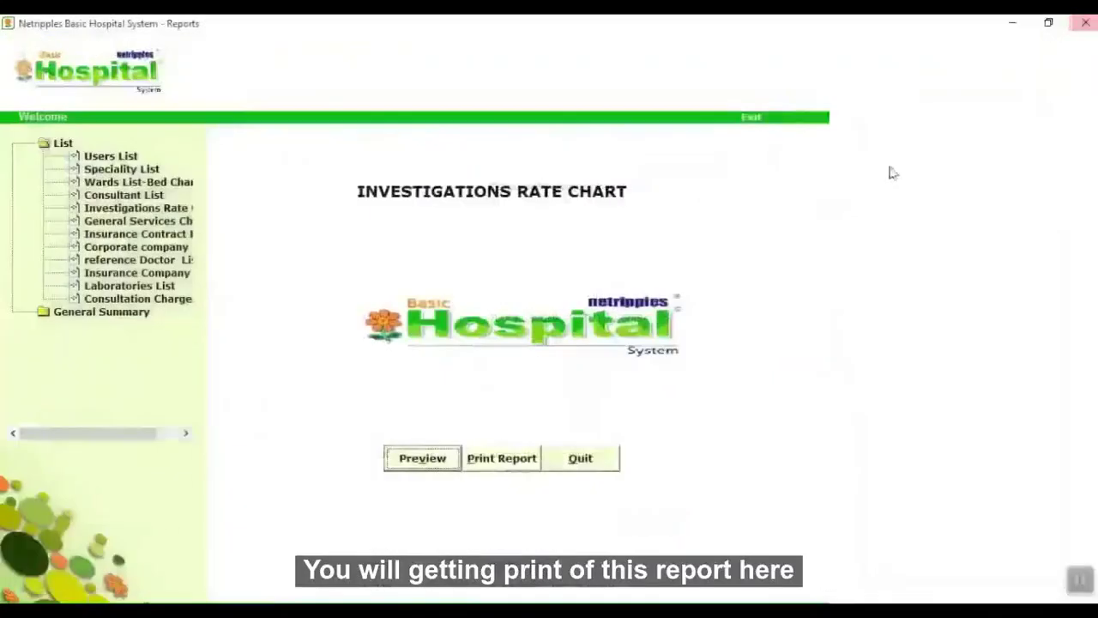
double_click(109, 317)
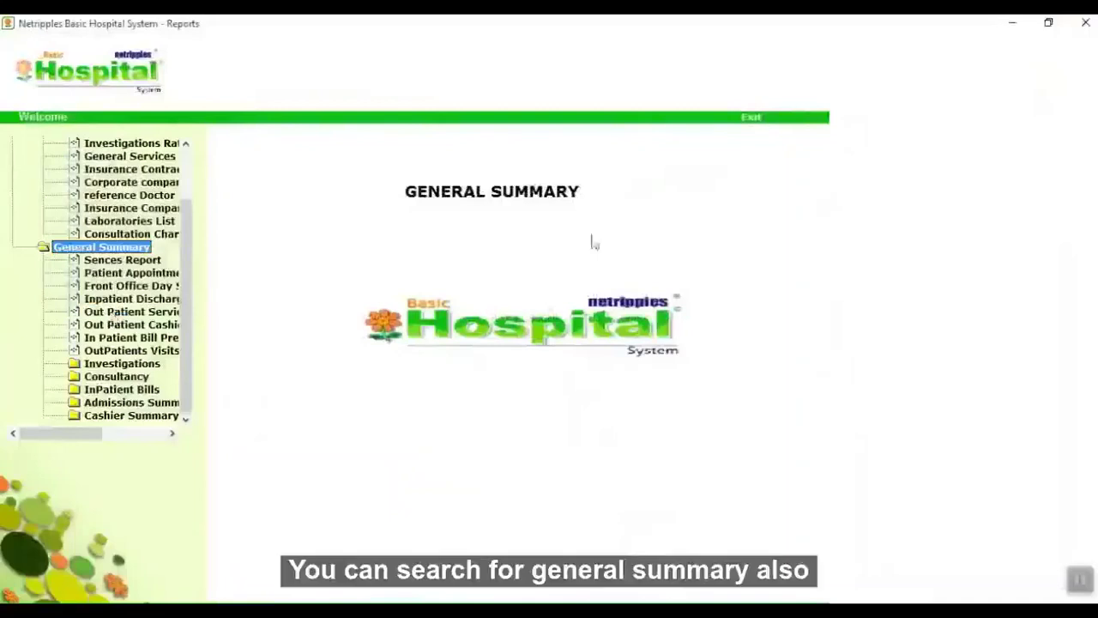
left_click(752, 120)
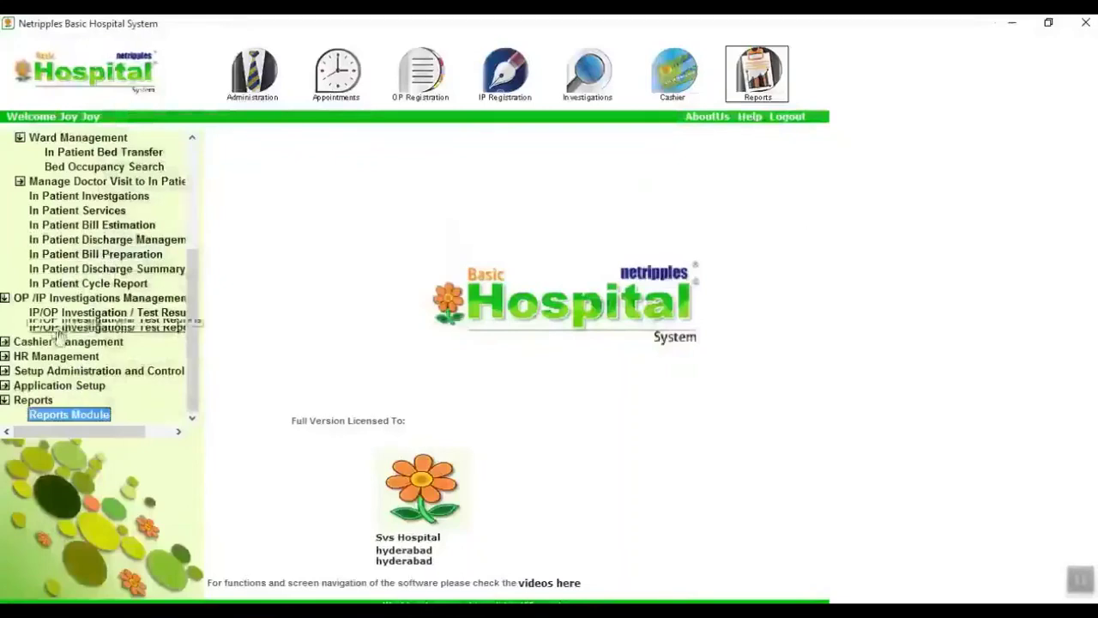
Step: Expand HR Management's administration setup and load the B.tech employee qualification
left_click(72, 359)
double_click(72, 358)
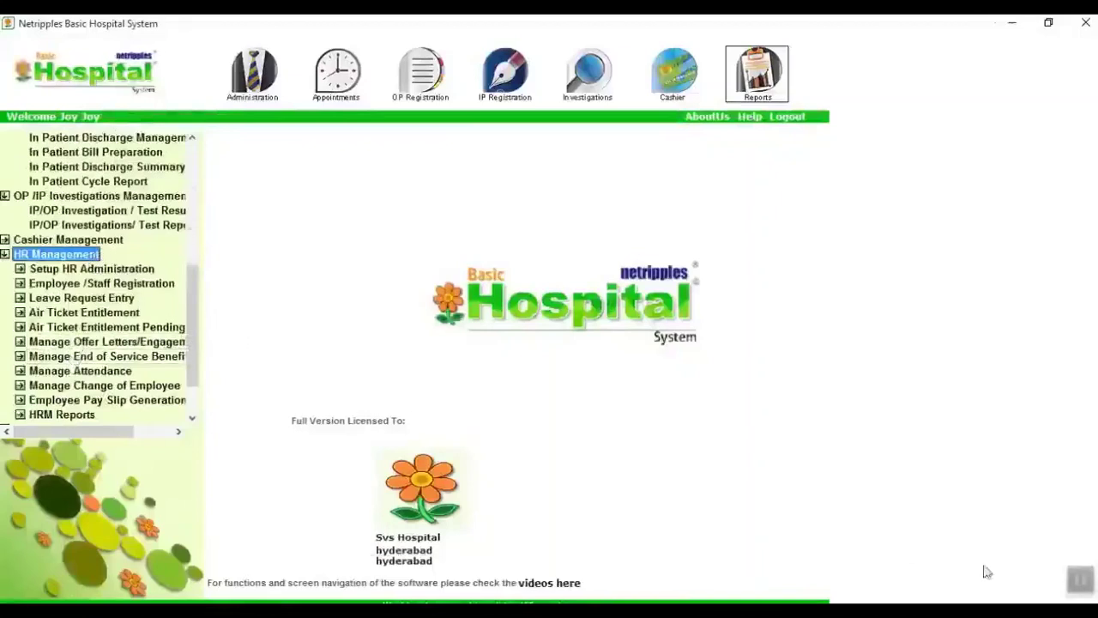
left_click(20, 269)
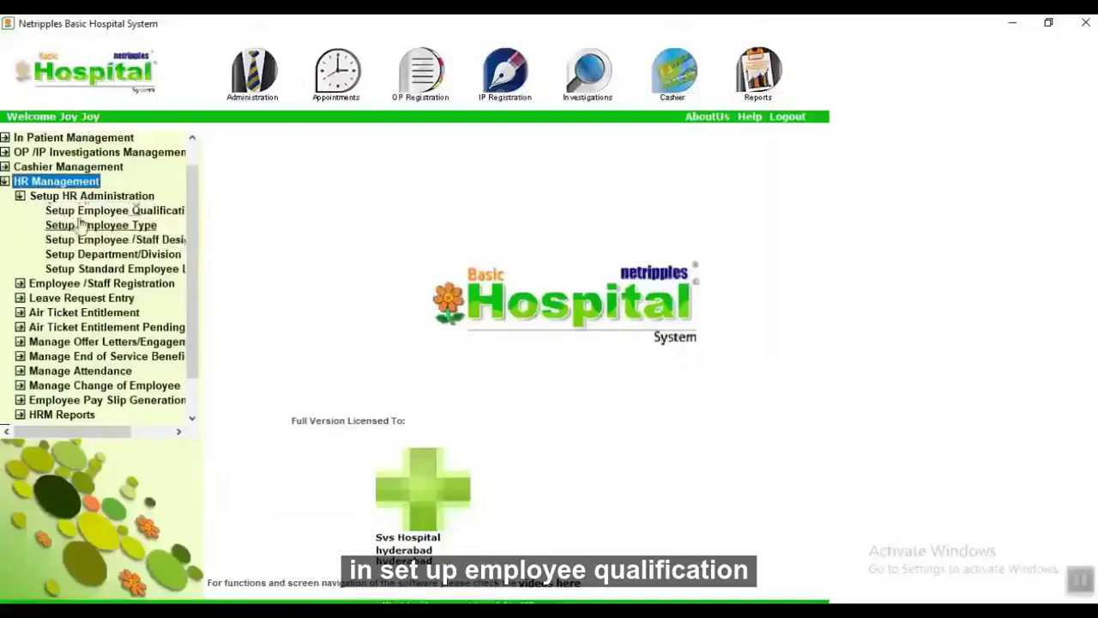
left_click(78, 212)
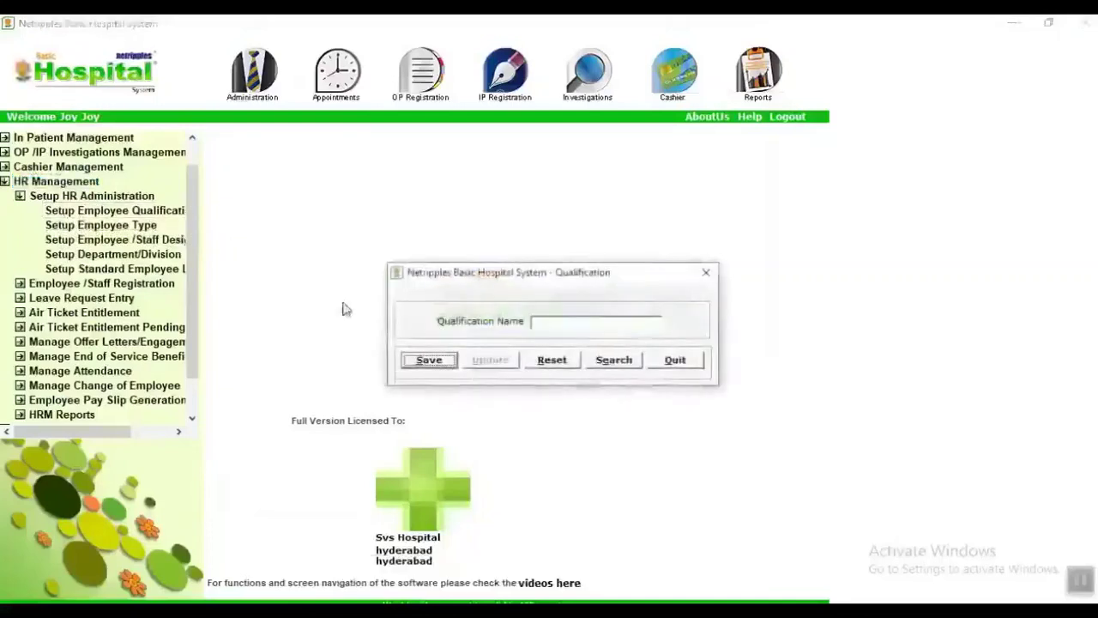
left_click(594, 362)
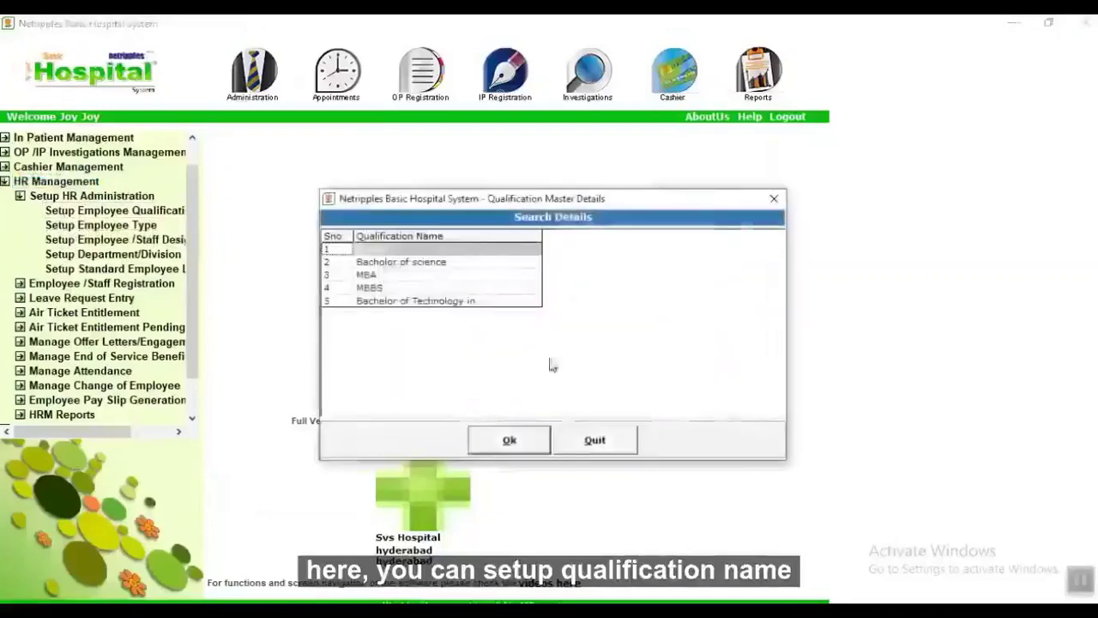
double_click(420, 250)
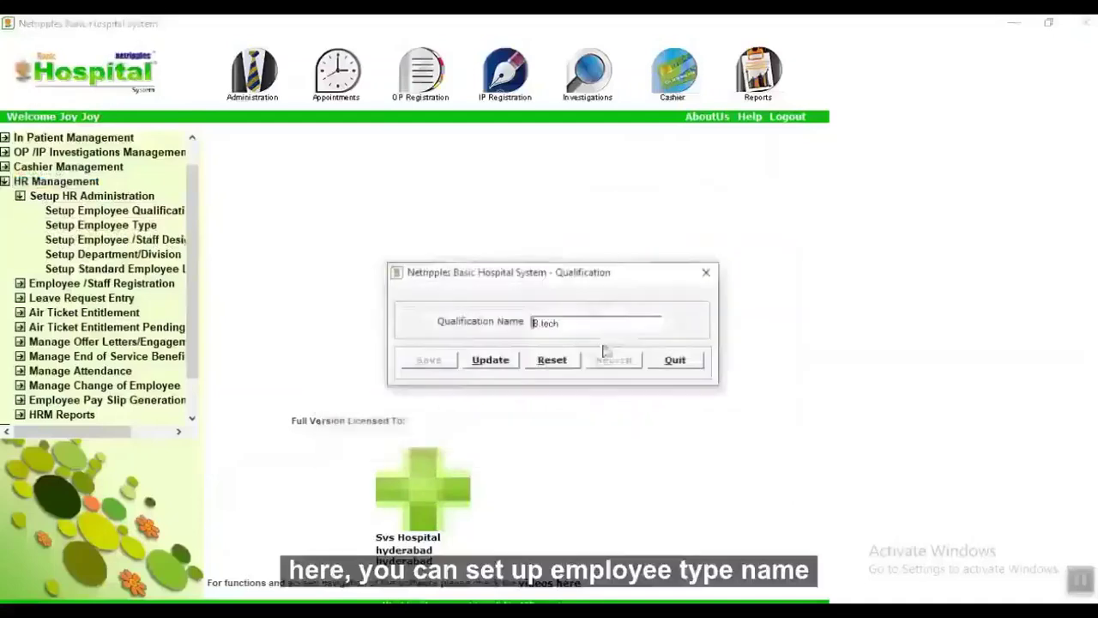
left_click(669, 361)
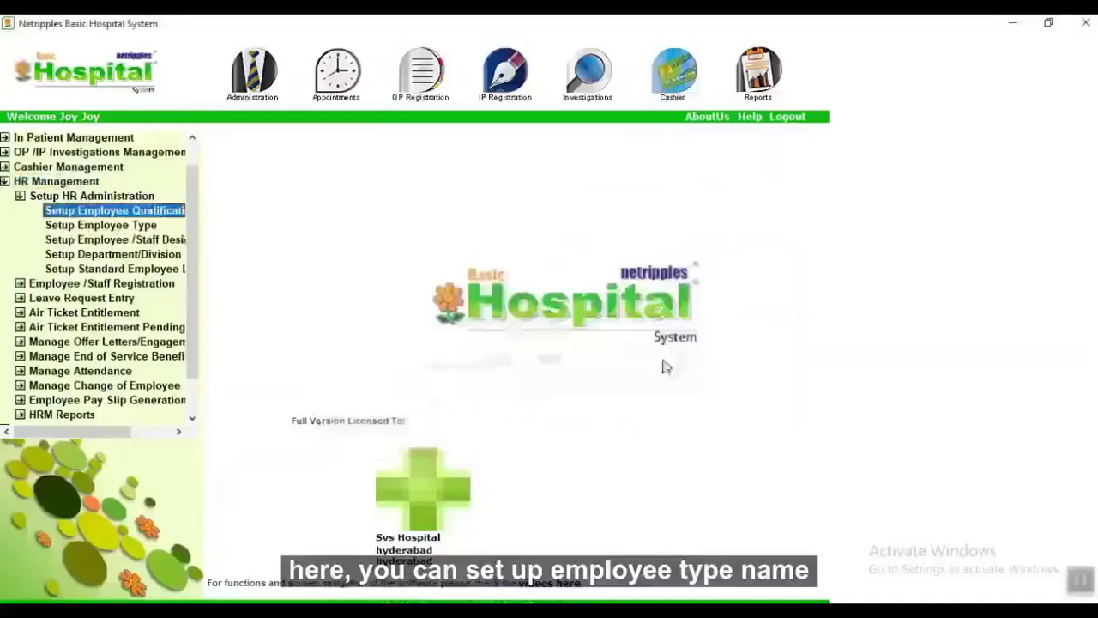
Step: Load the Casual employee type and the CHIEF OPERATING OFFICER staff designation
left_click(79, 227)
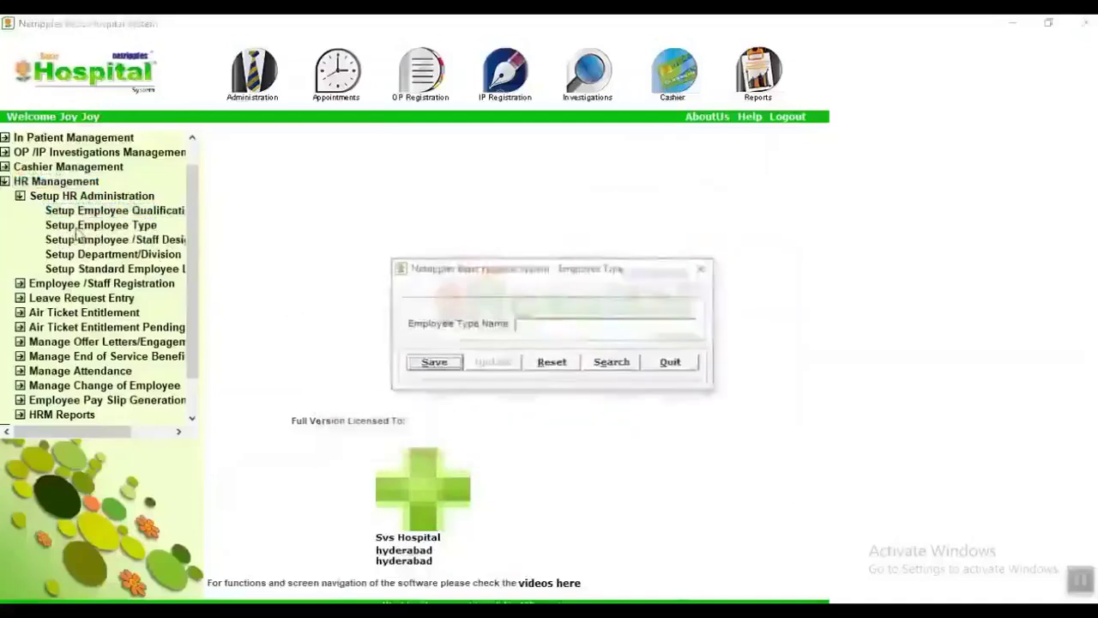
left_click(603, 362)
double_click(377, 263)
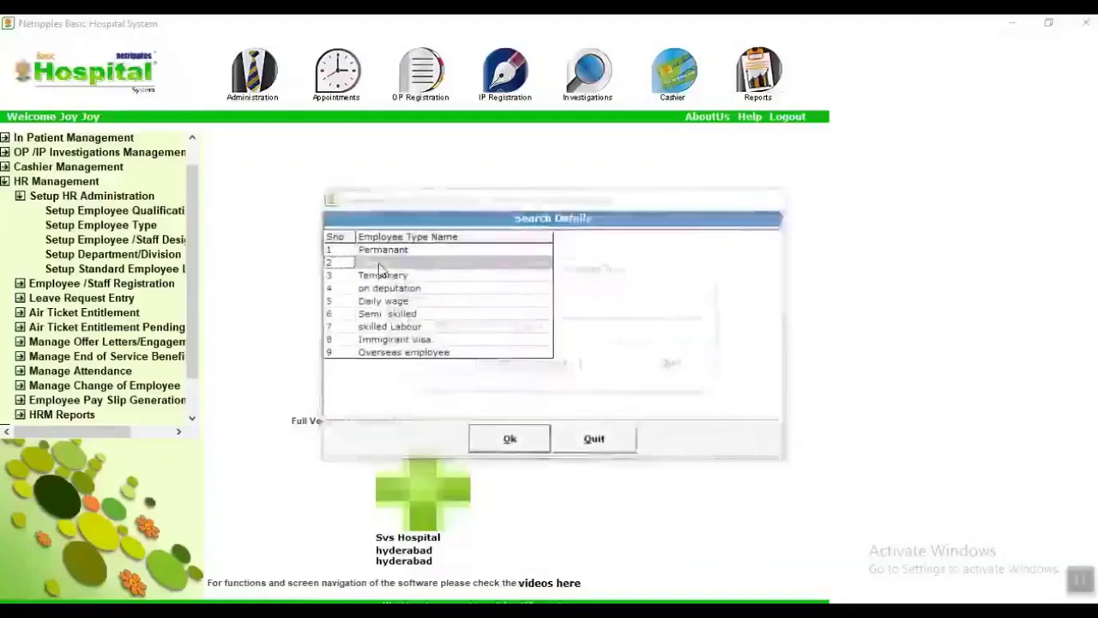
left_click(666, 362)
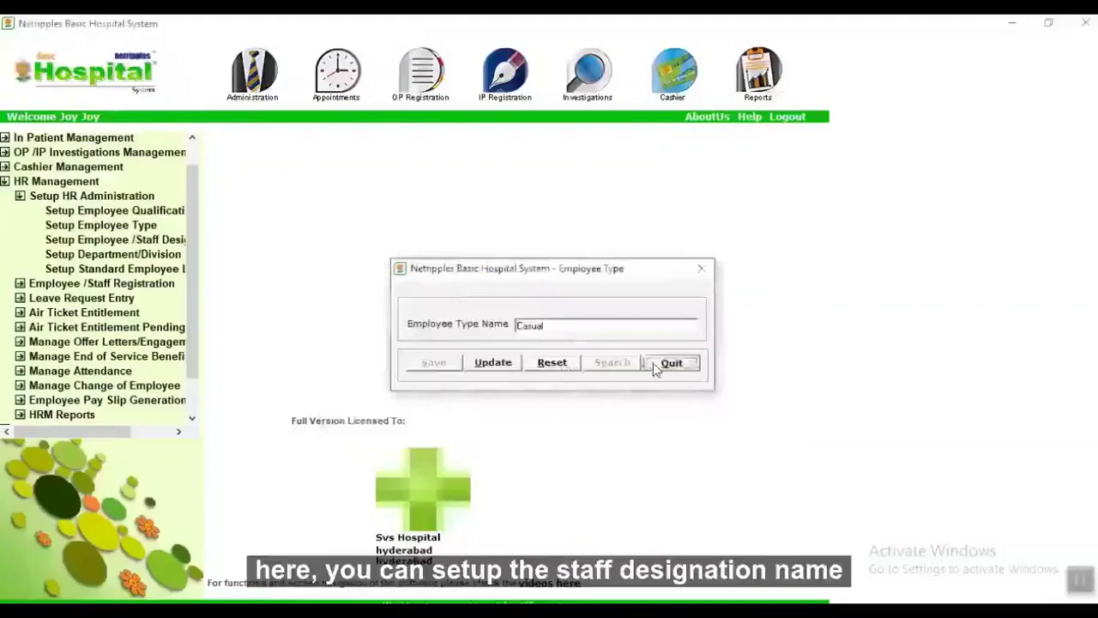
left_click(77, 240)
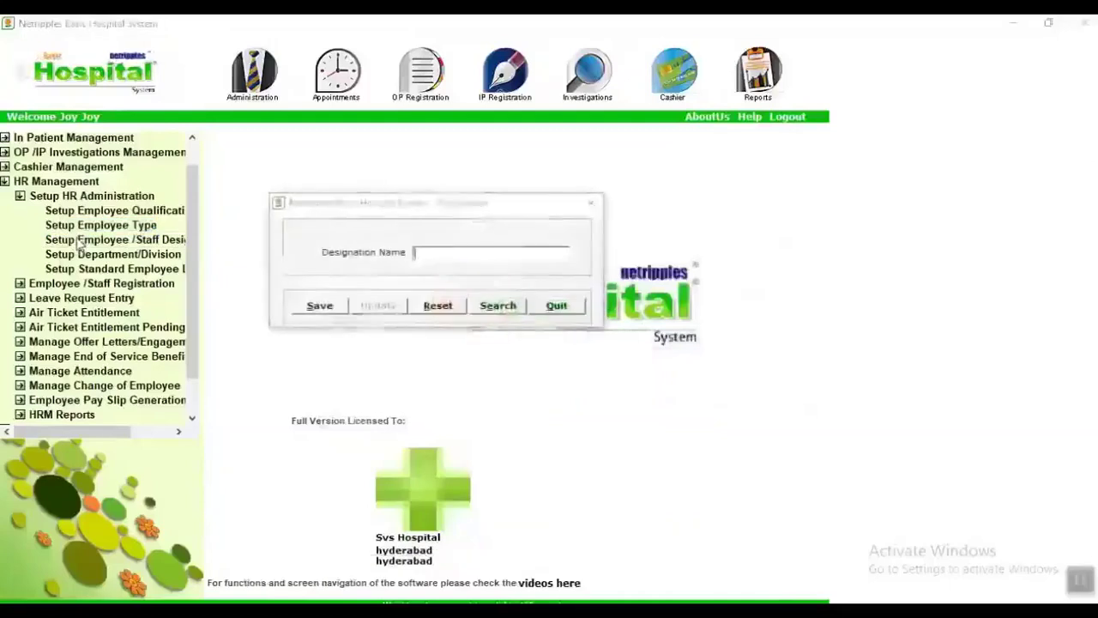
left_click(486, 314)
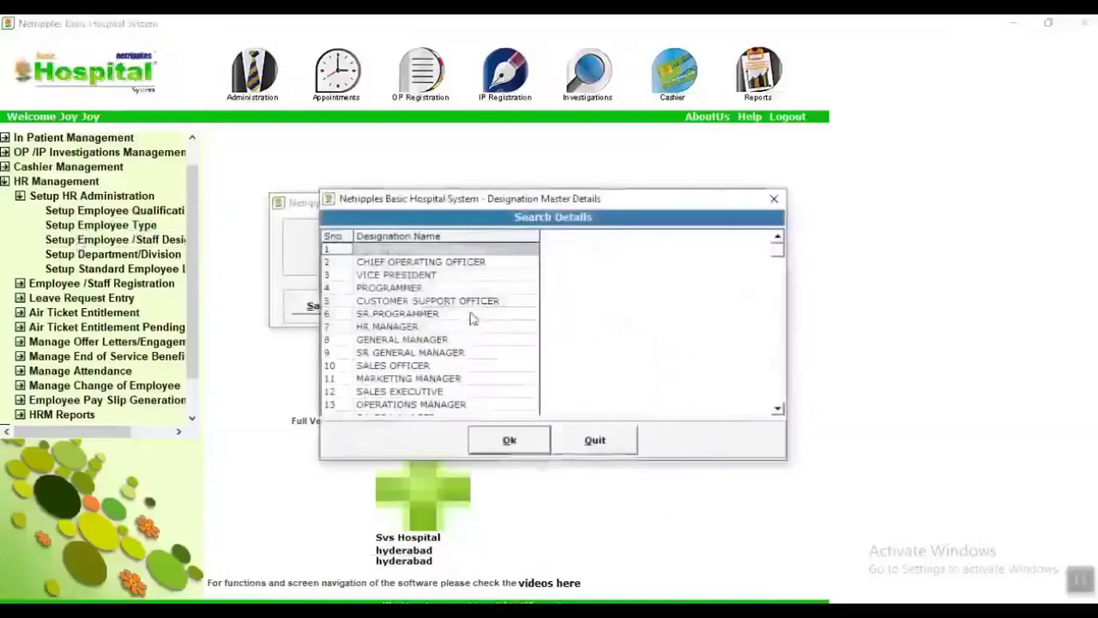
double_click(417, 255)
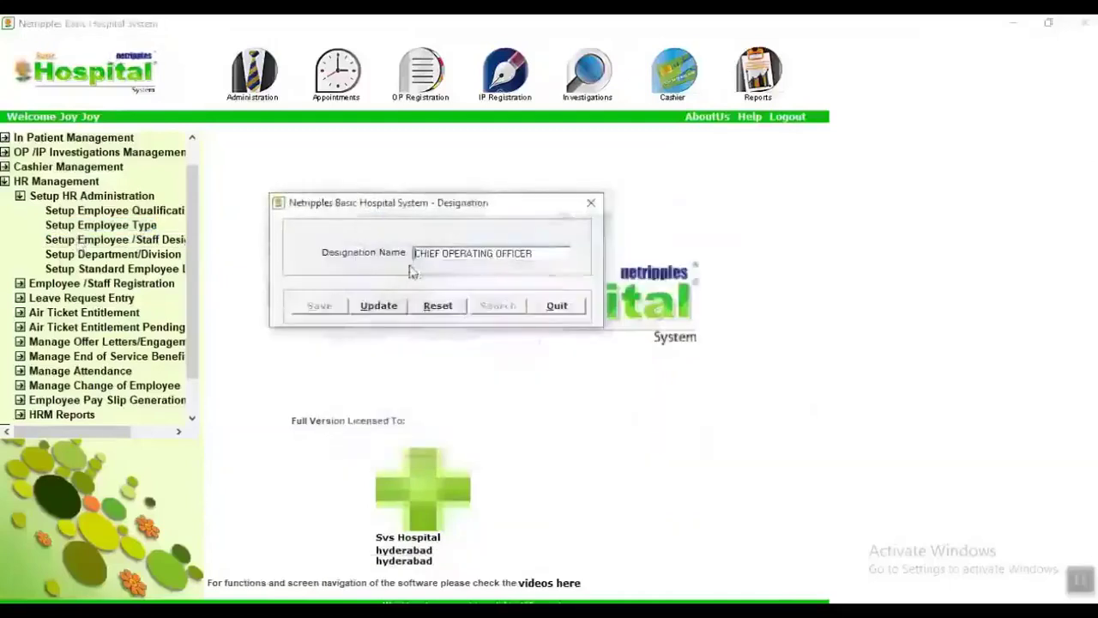
left_click(557, 309)
Step: Load the IT DEPARTMENT record and the SICK LEAVE leave type with 6 leaves per year
left_click(89, 256)
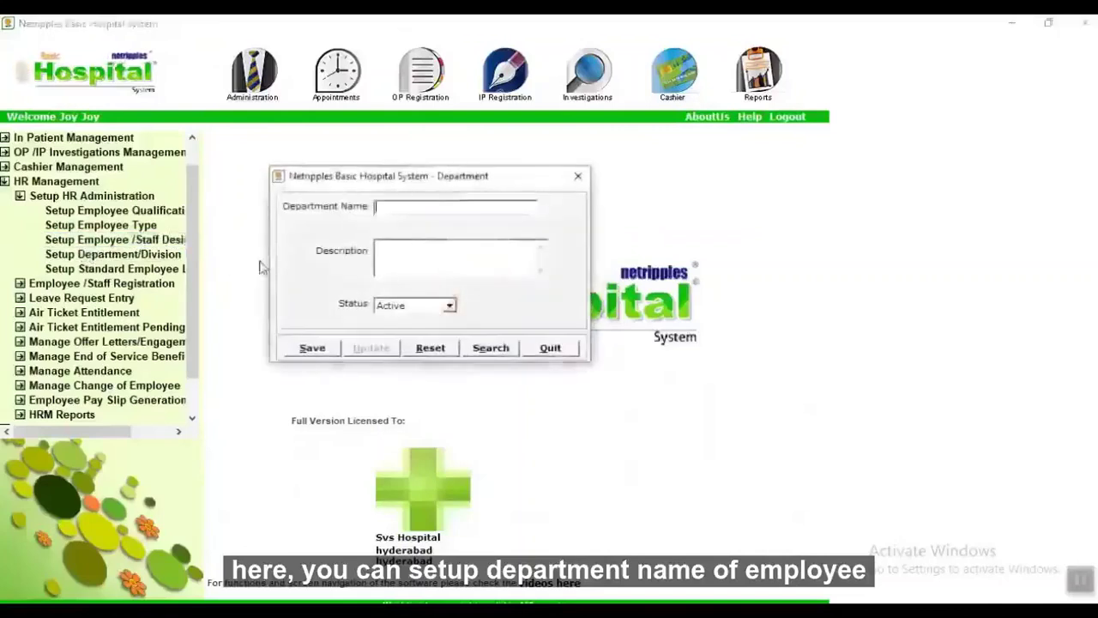
left_click(490, 346)
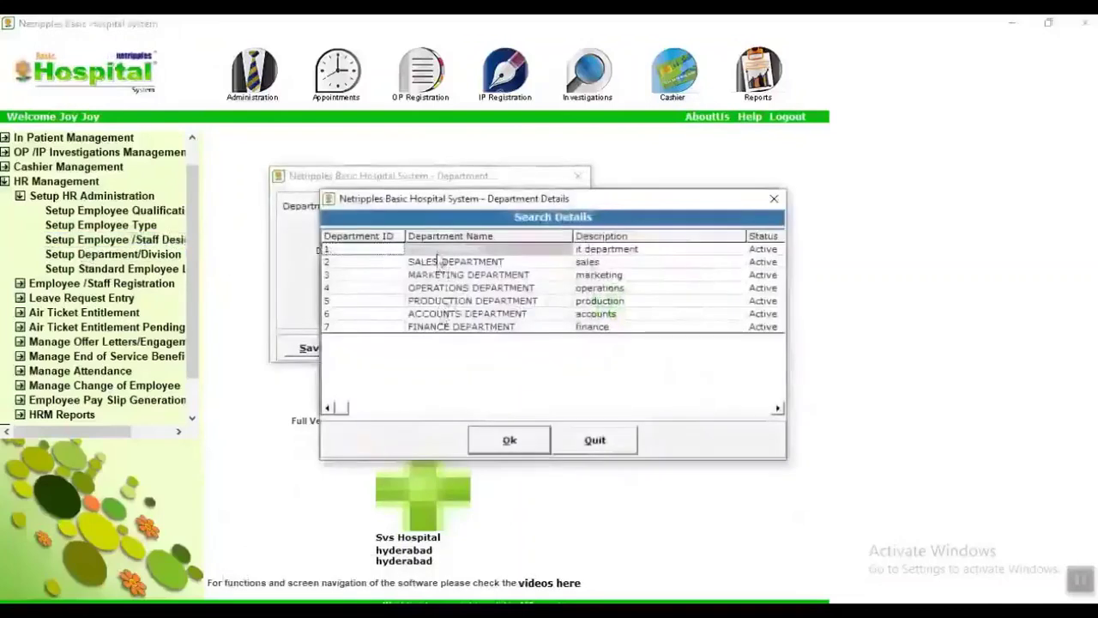
double_click(440, 250)
left_click(550, 348)
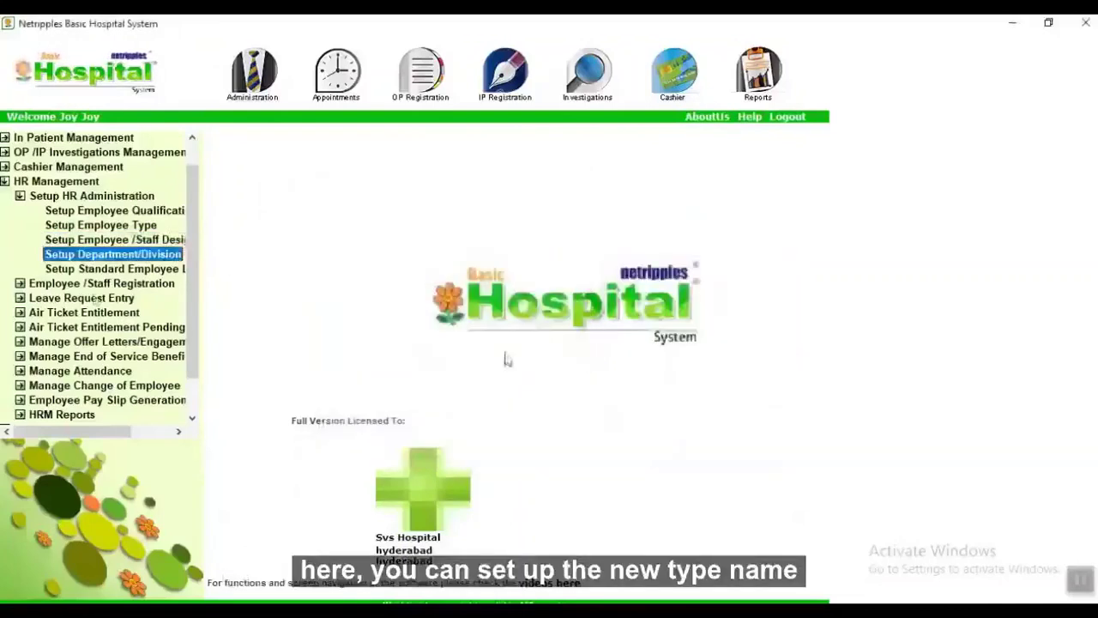
left_click(93, 271)
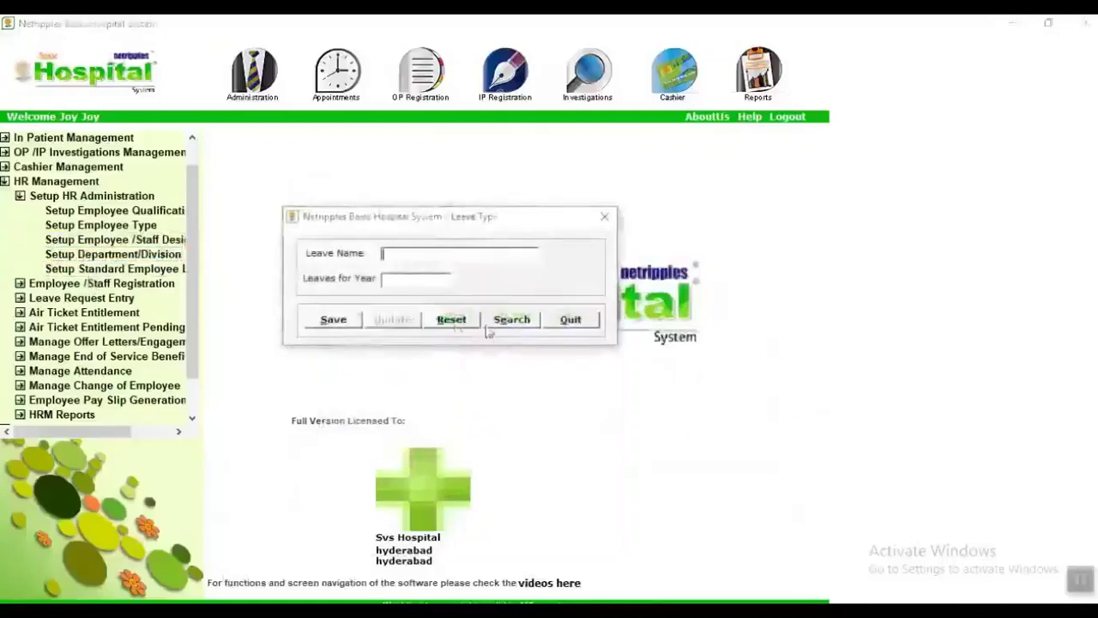
left_click(503, 331)
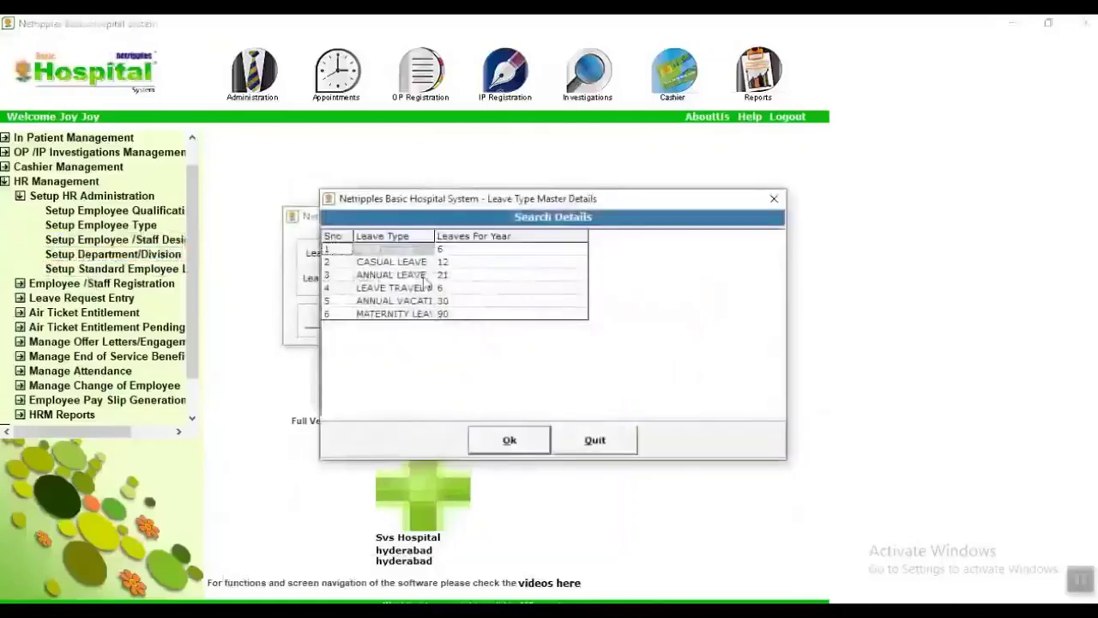
double_click(411, 252)
left_click(571, 321)
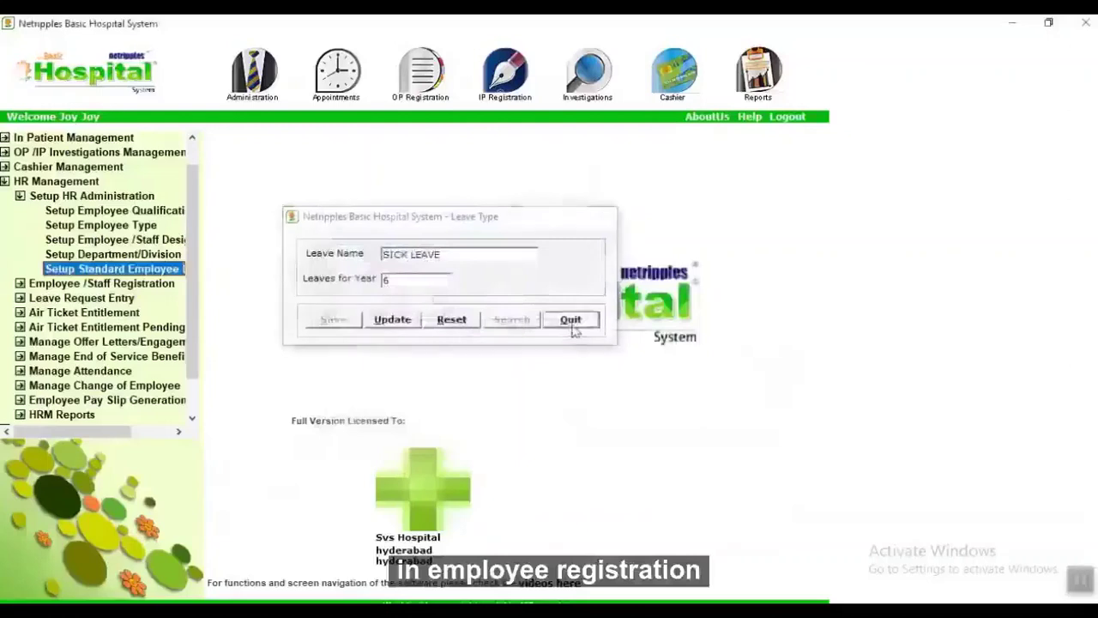
left_click(125, 287)
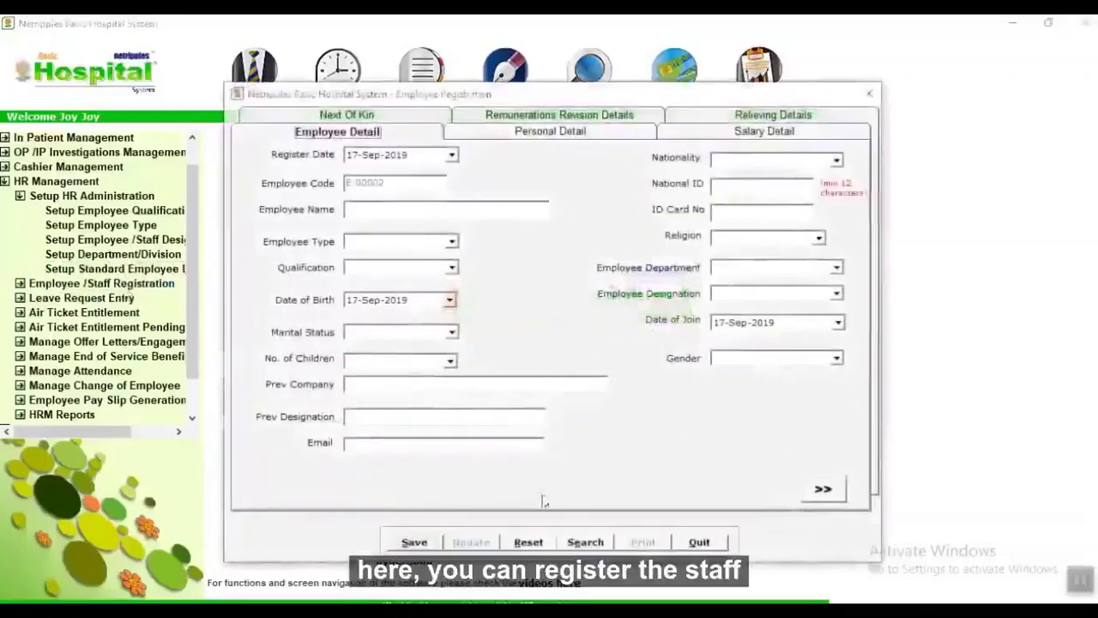
left_click(575, 546)
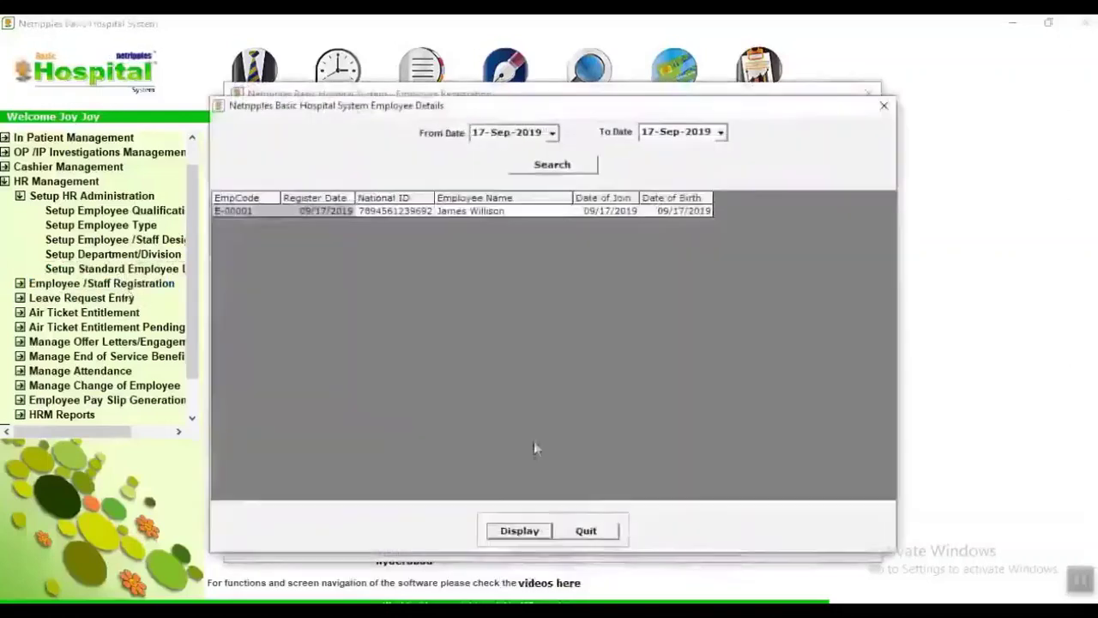
double_click(419, 211)
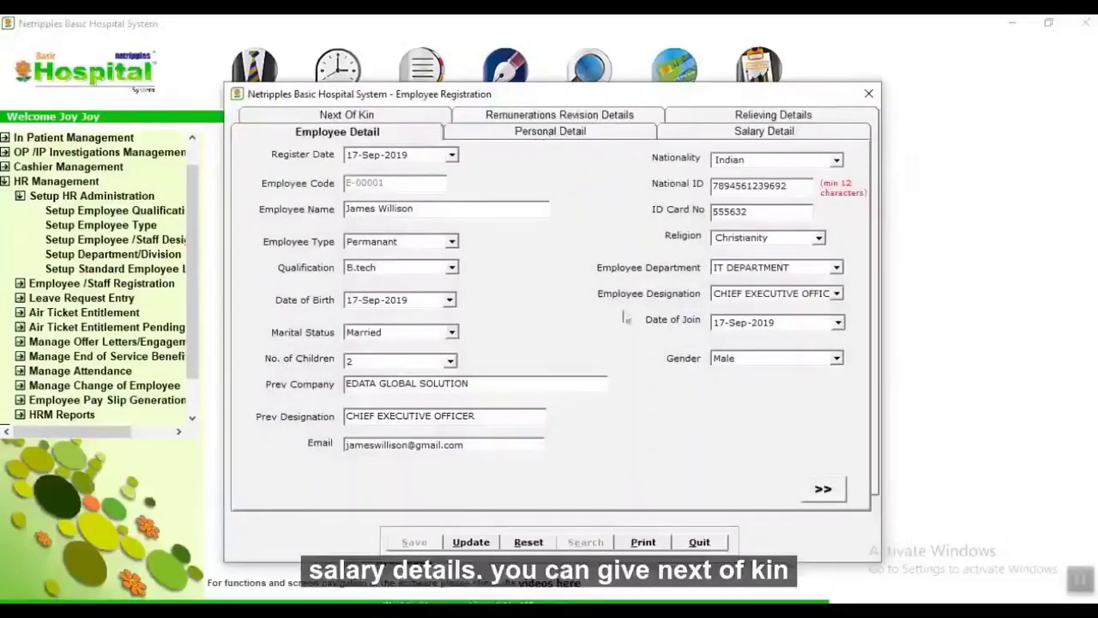
left_click(824, 488)
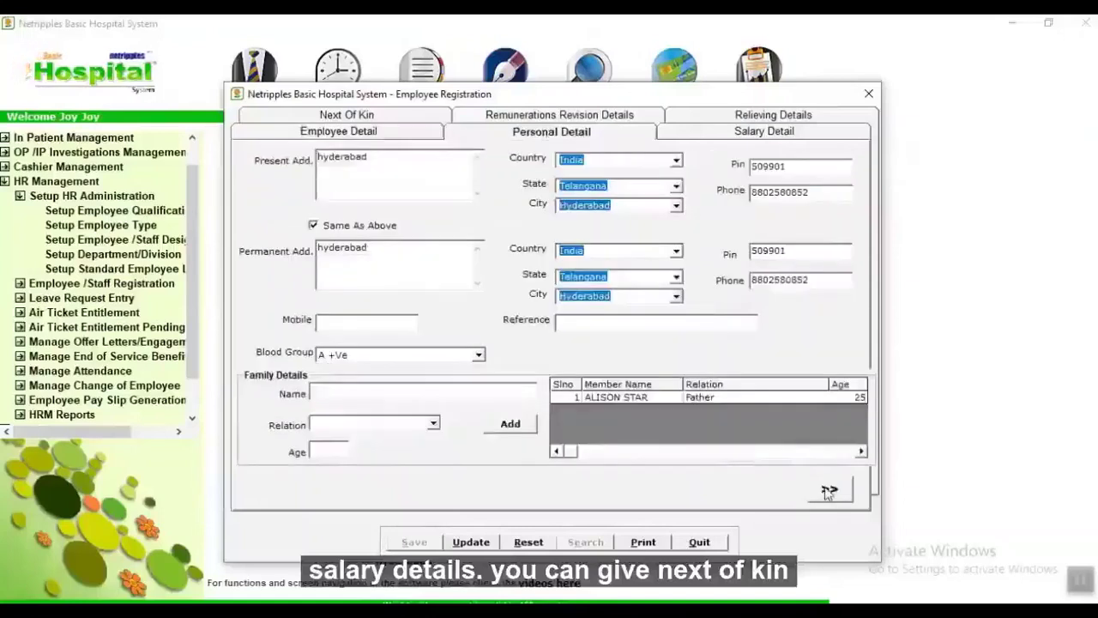
left_click(829, 490)
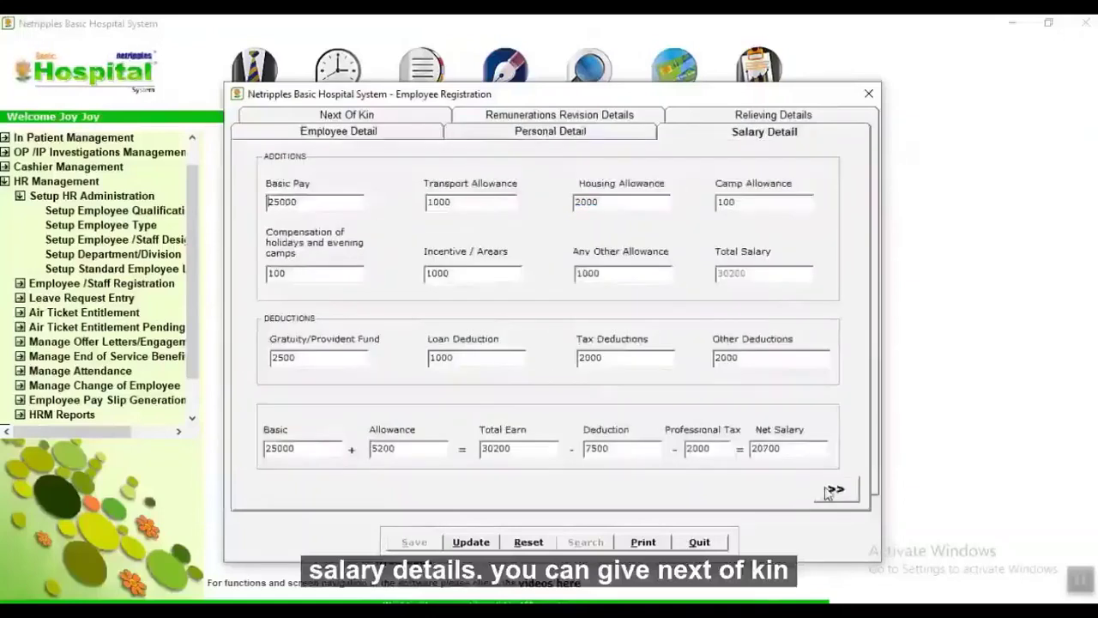
left_click(829, 491)
left_click(825, 491)
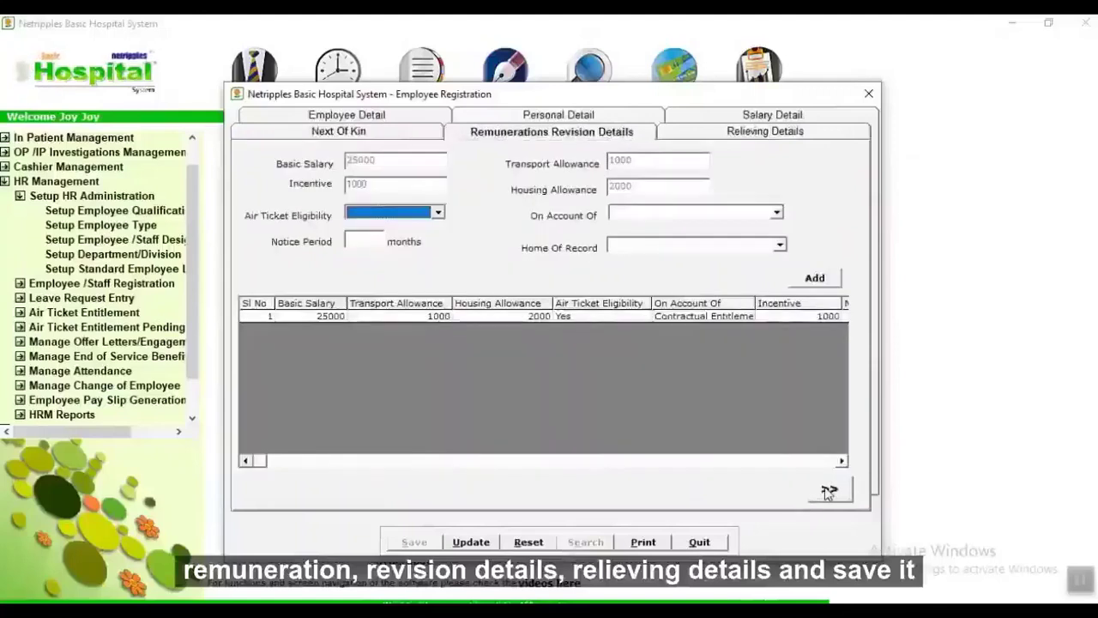
left_click(829, 491)
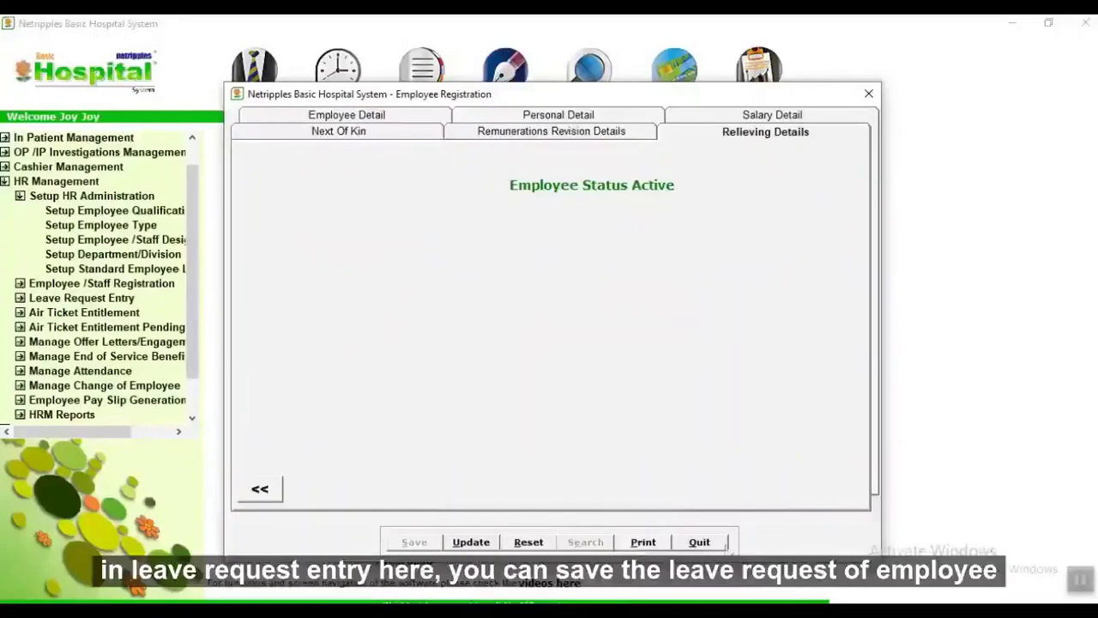
left_click(721, 544)
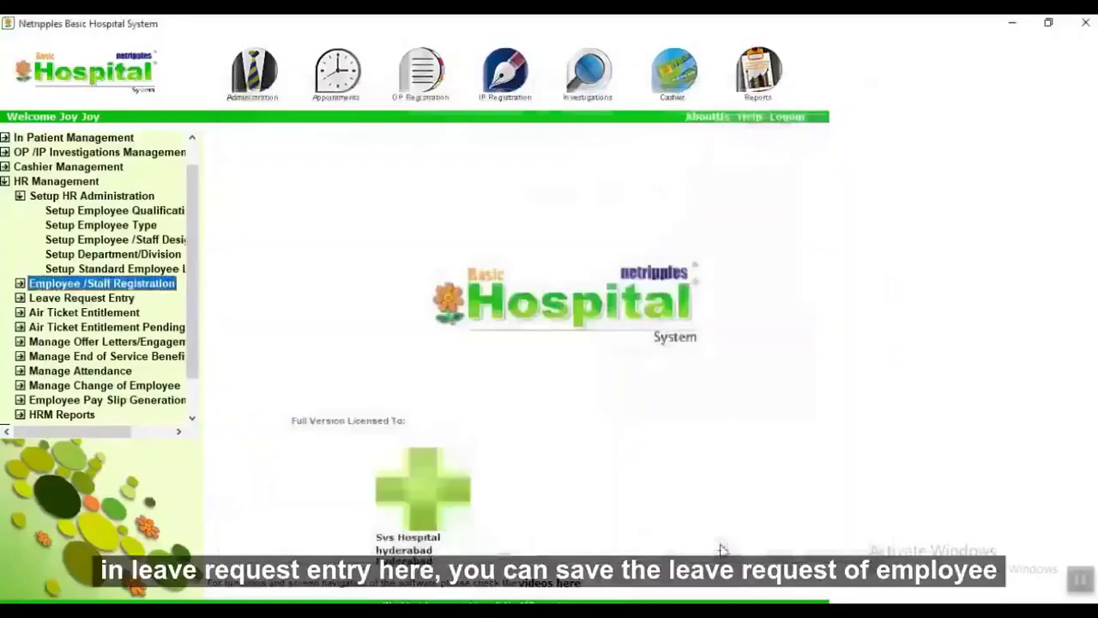
Step: Fill the leave request form with an employee, then close it
left_click(96, 299)
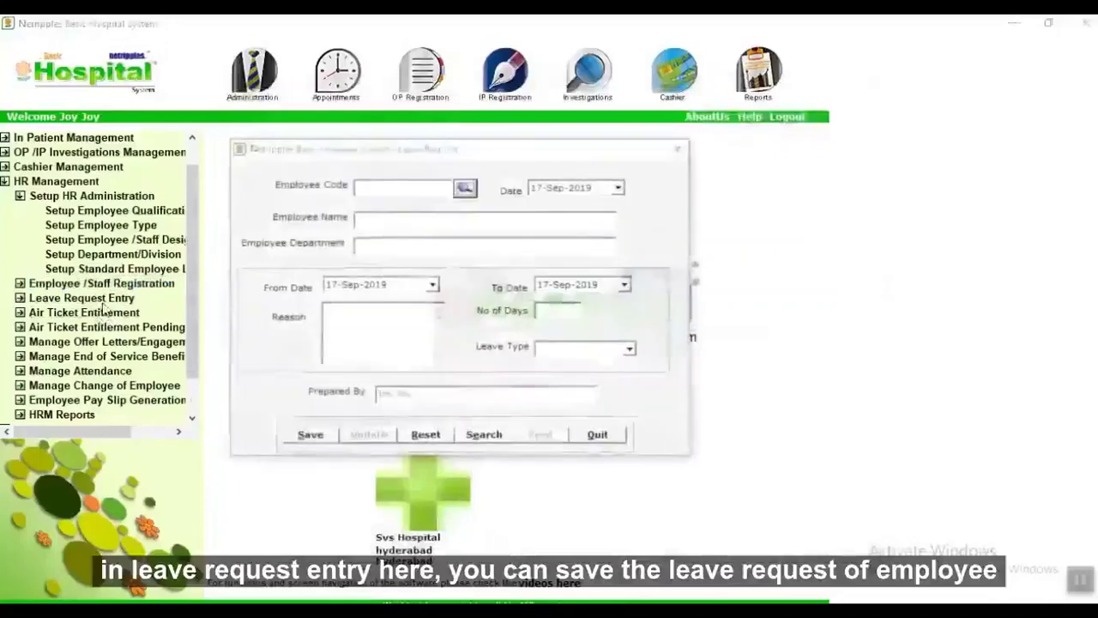
left_click(465, 187)
double_click(454, 215)
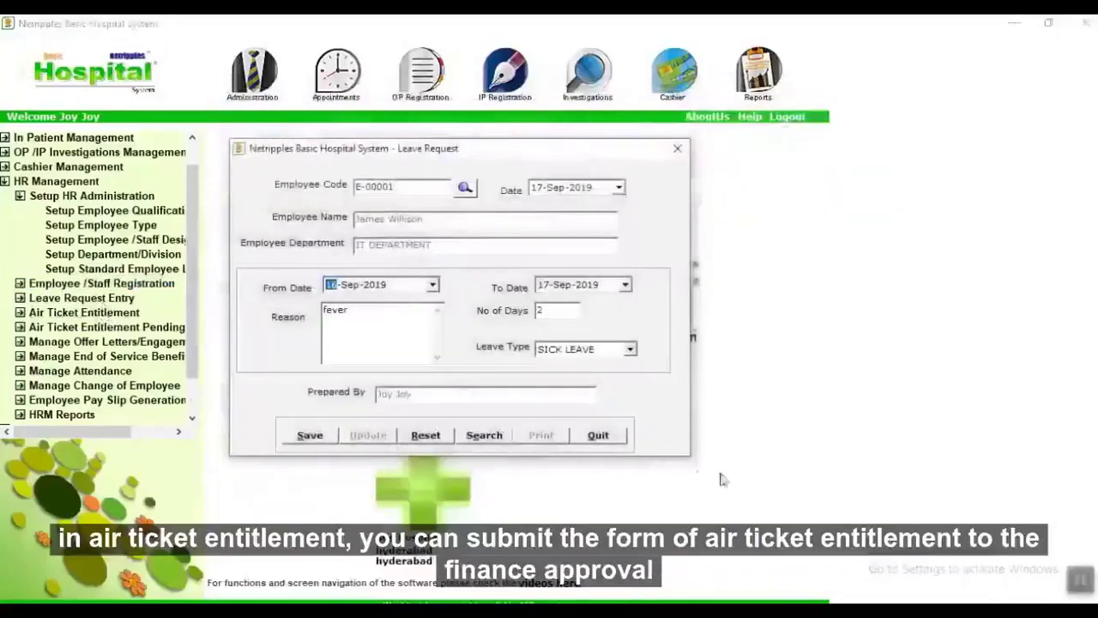
left_click(599, 436)
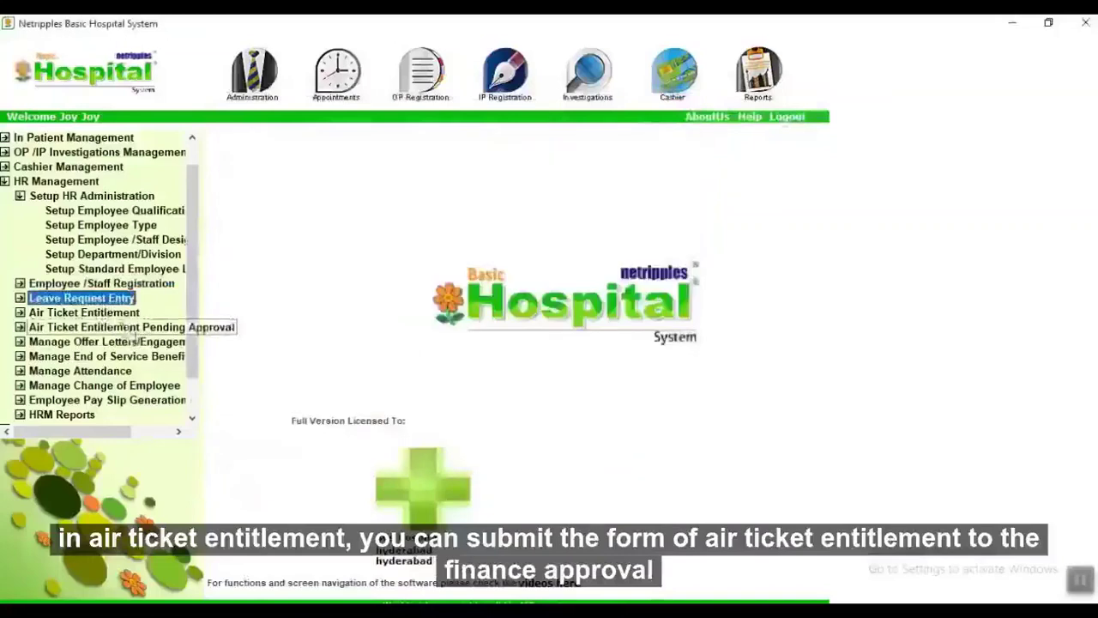
Step: Pick the employee for an air ticket entitlement and review self and family travel details
left_click(86, 314)
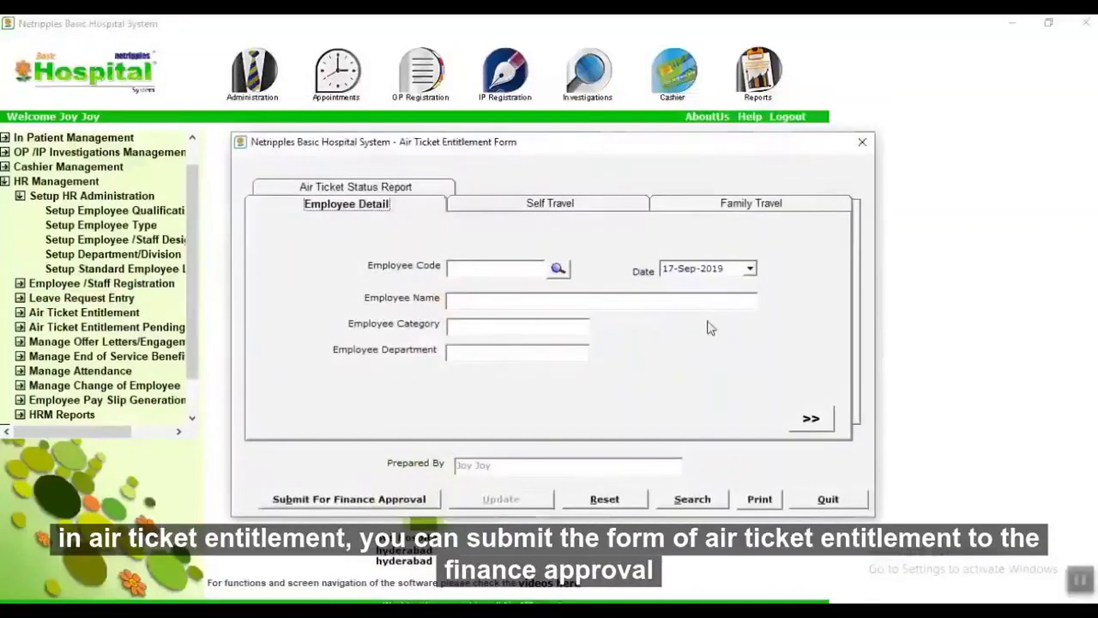
left_click(559, 270)
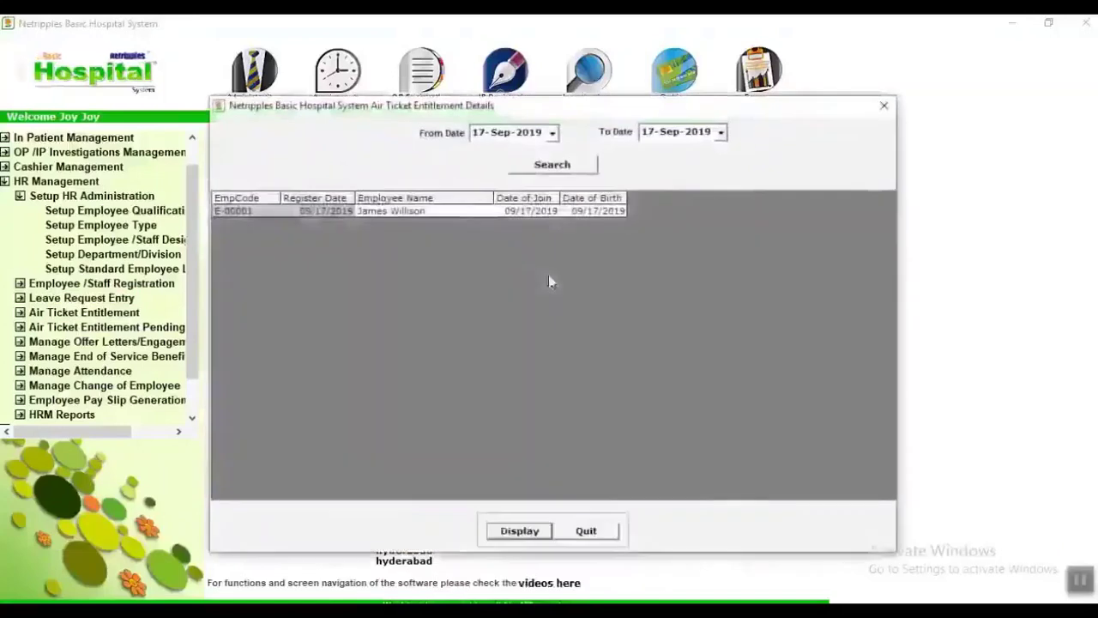
left_click(422, 216)
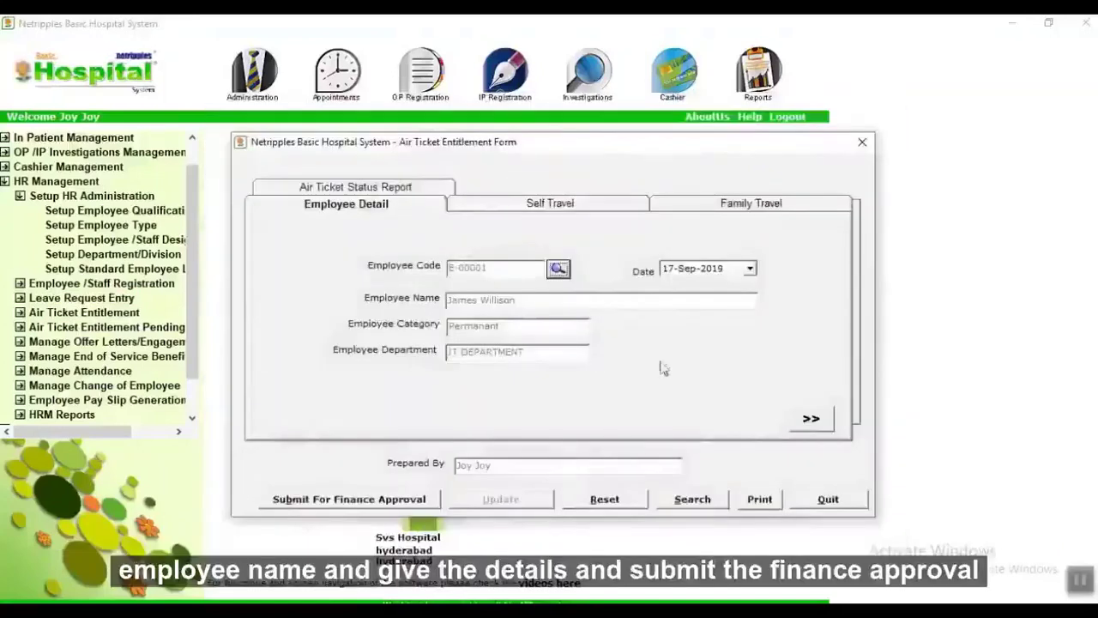
left_click(577, 208)
left_click(804, 204)
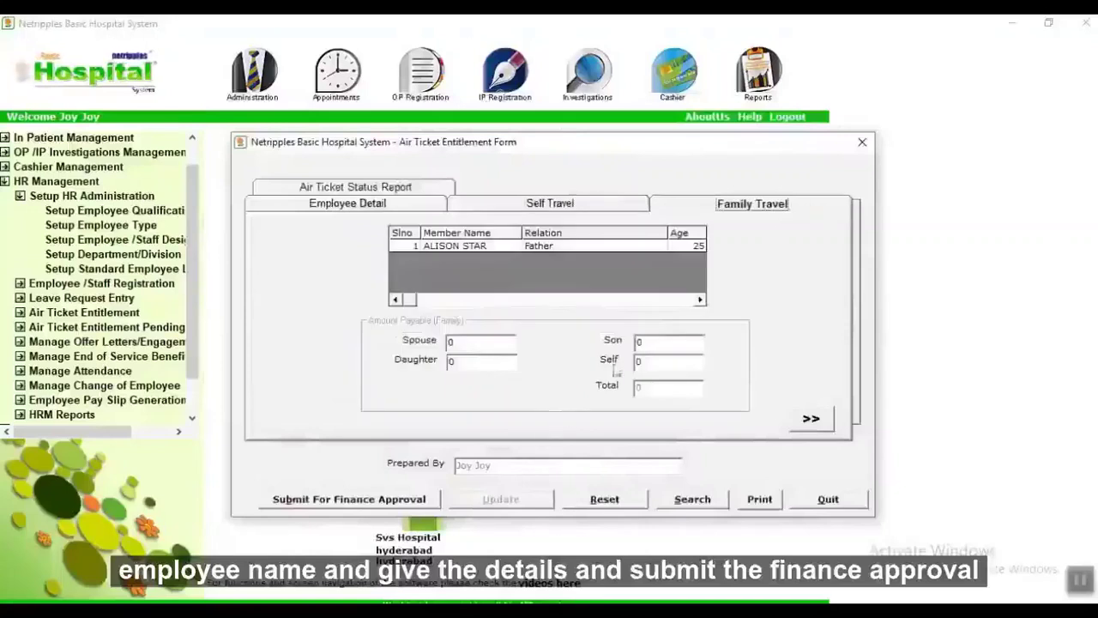
Step: Submit the request with sector 'private' for finance approval, preview the printed report, and close the form
left_click(407, 495)
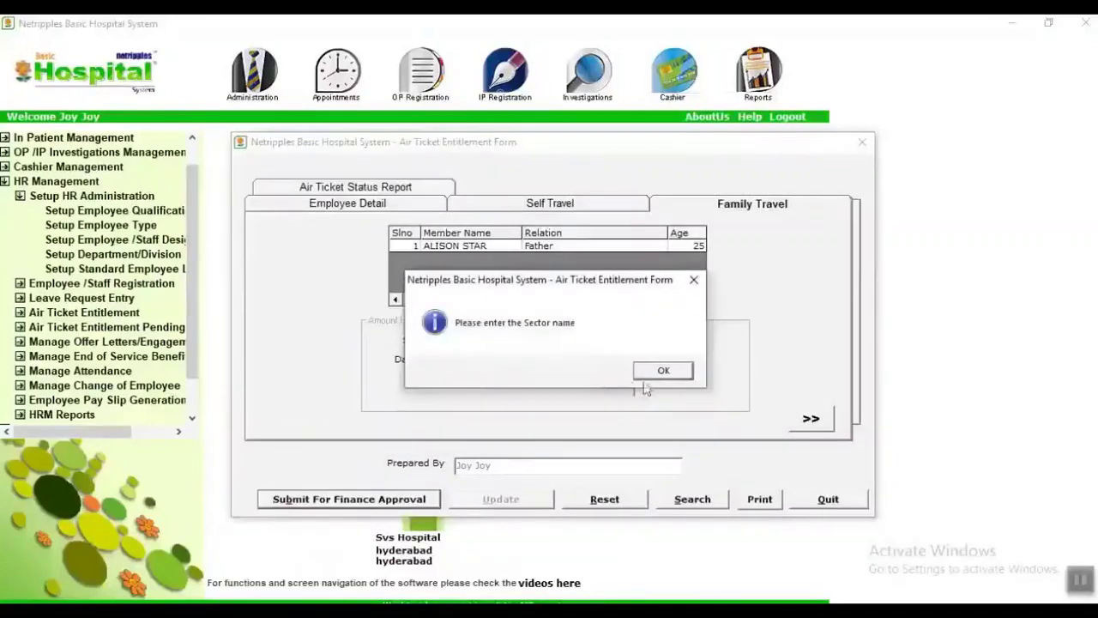
left_click(655, 370)
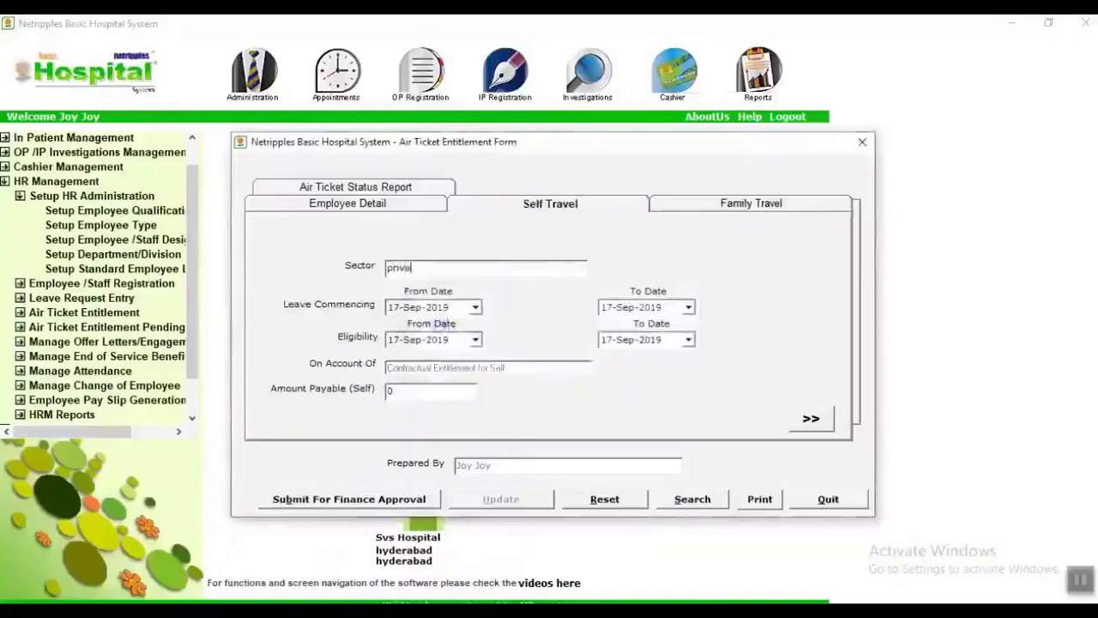
left_click(438, 505)
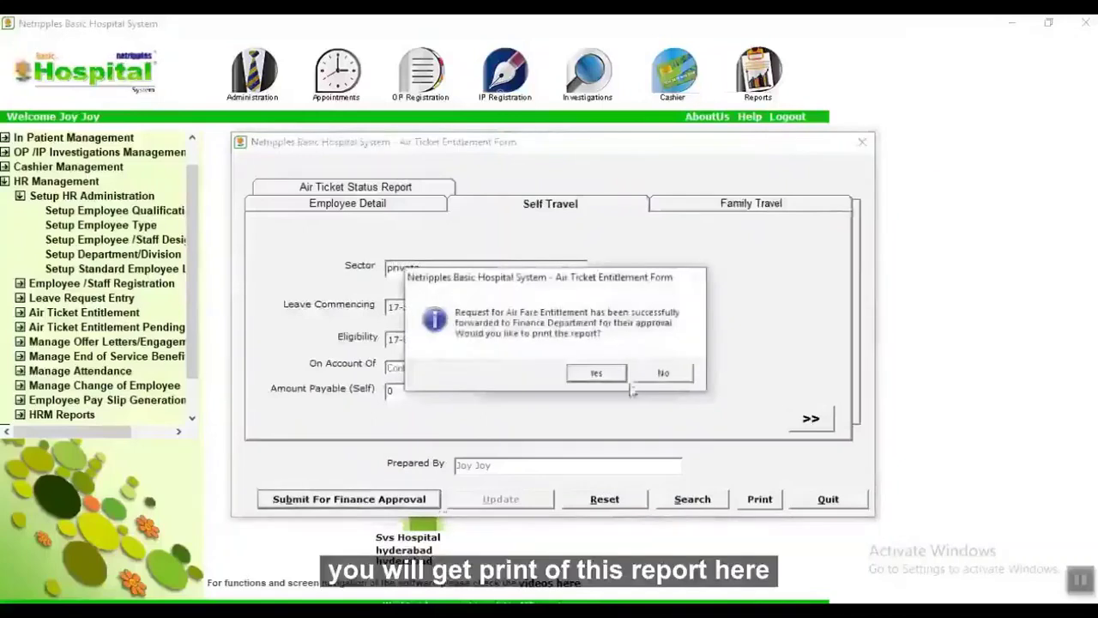
left_click(616, 374)
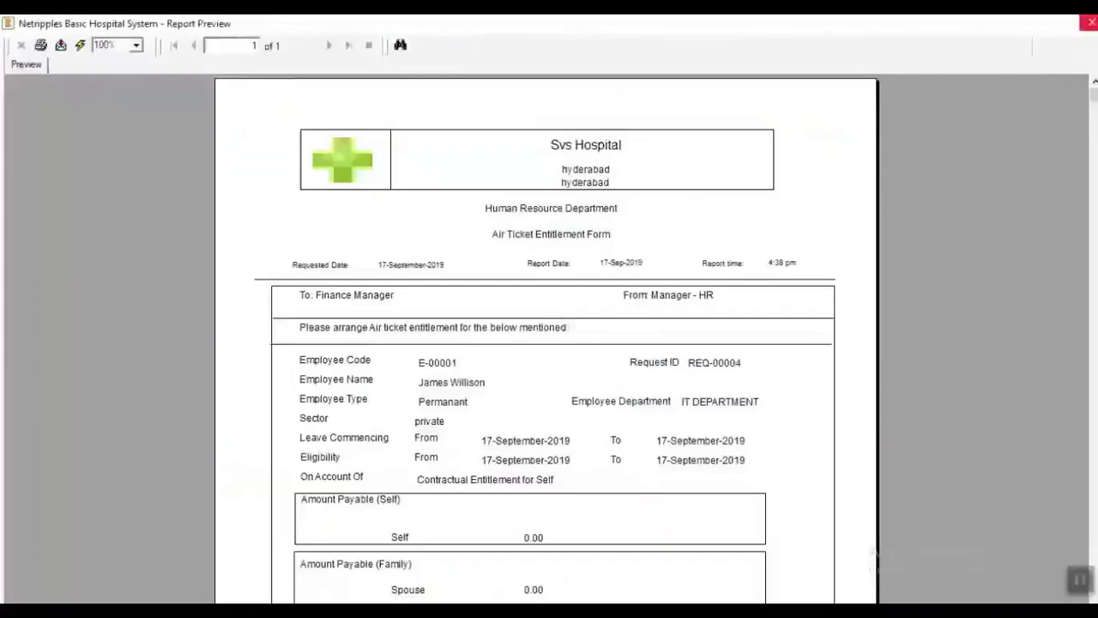
scroll(1041, 123, "down", 5)
left_click(1087, 23)
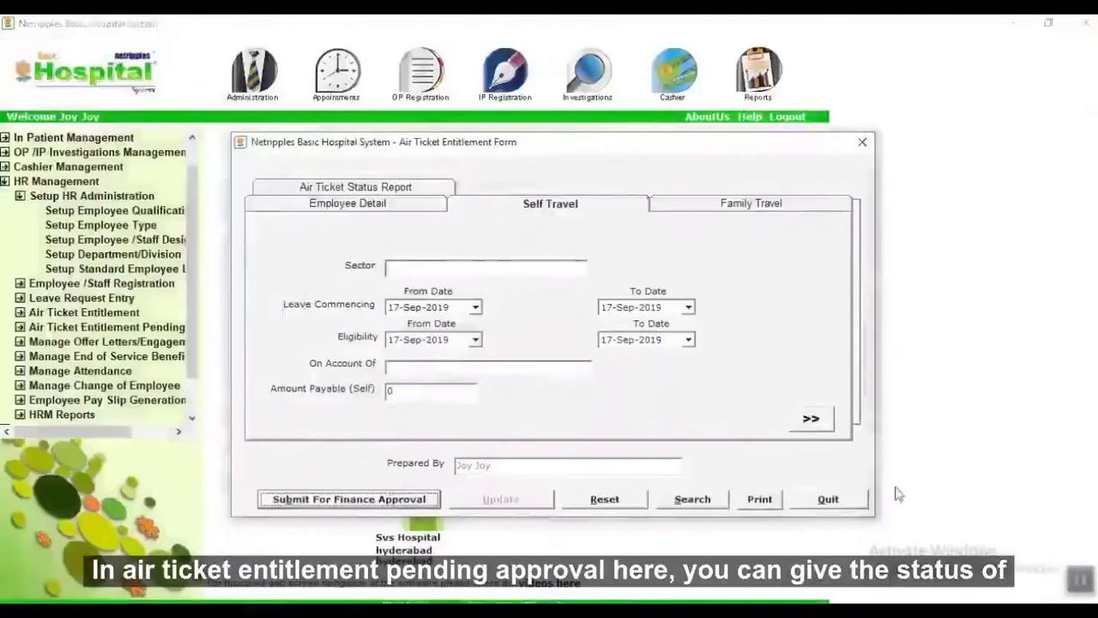
left_click(828, 499)
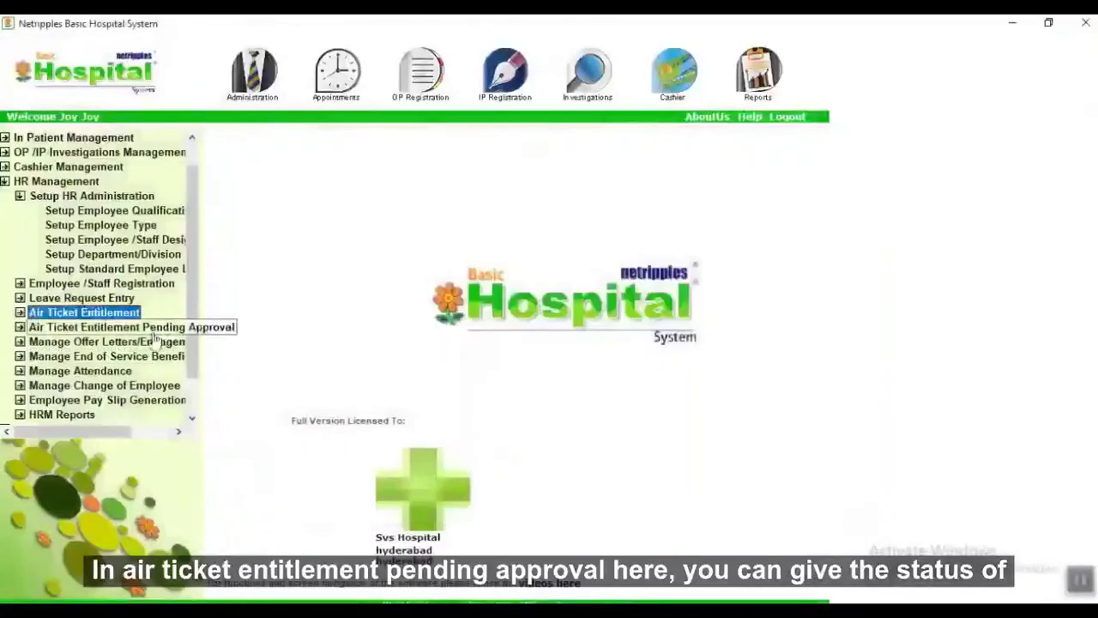
Step: Load a pending air ticket request and review its self and family travel amounts
left_click(95, 327)
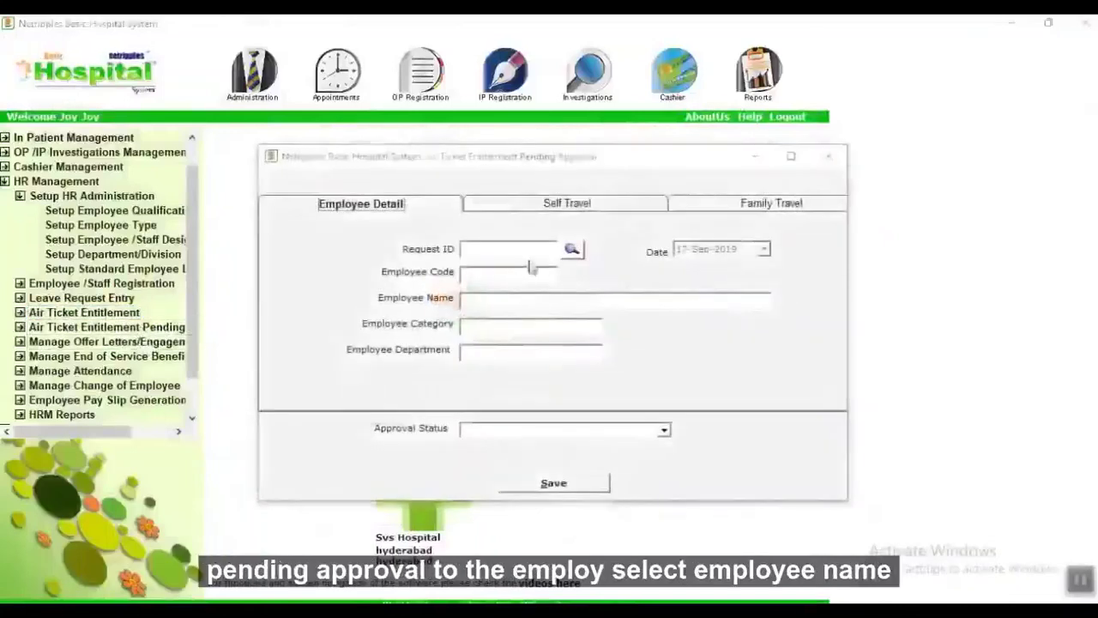
left_click(572, 249)
double_click(458, 214)
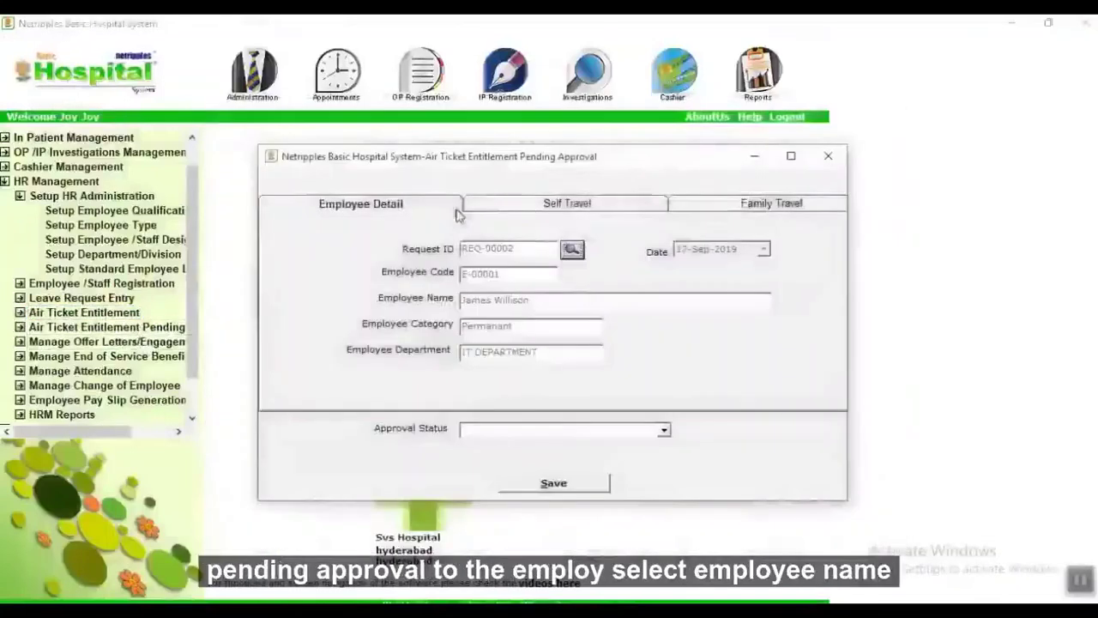
left_click(574, 206)
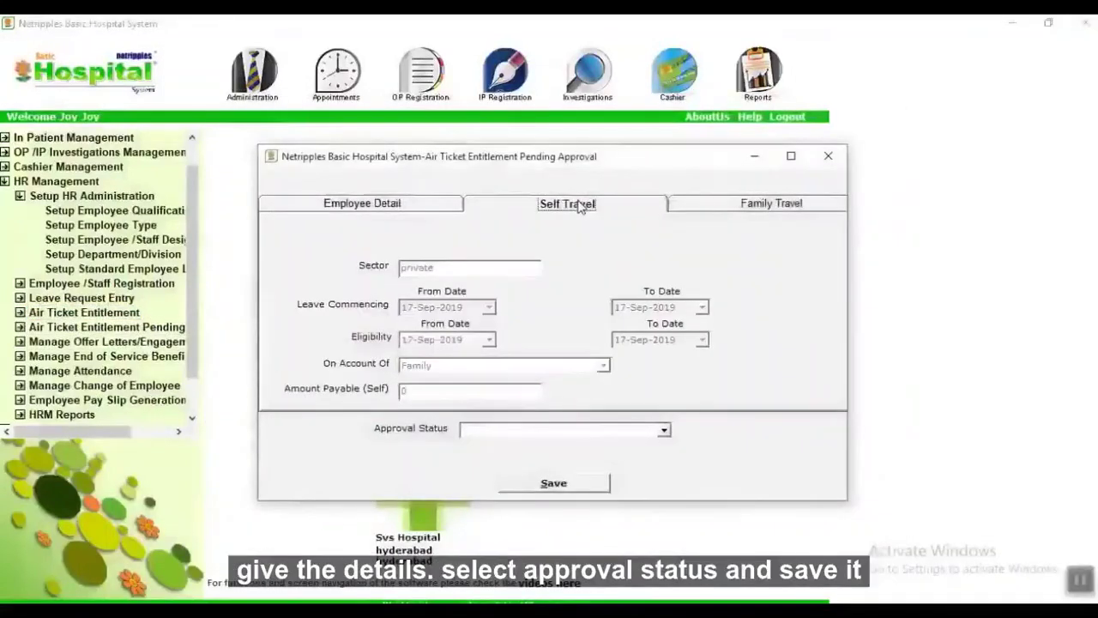
left_click(709, 209)
Step: Set Approval Status to Approved, save, and preview the printed approval report
left_click(467, 433)
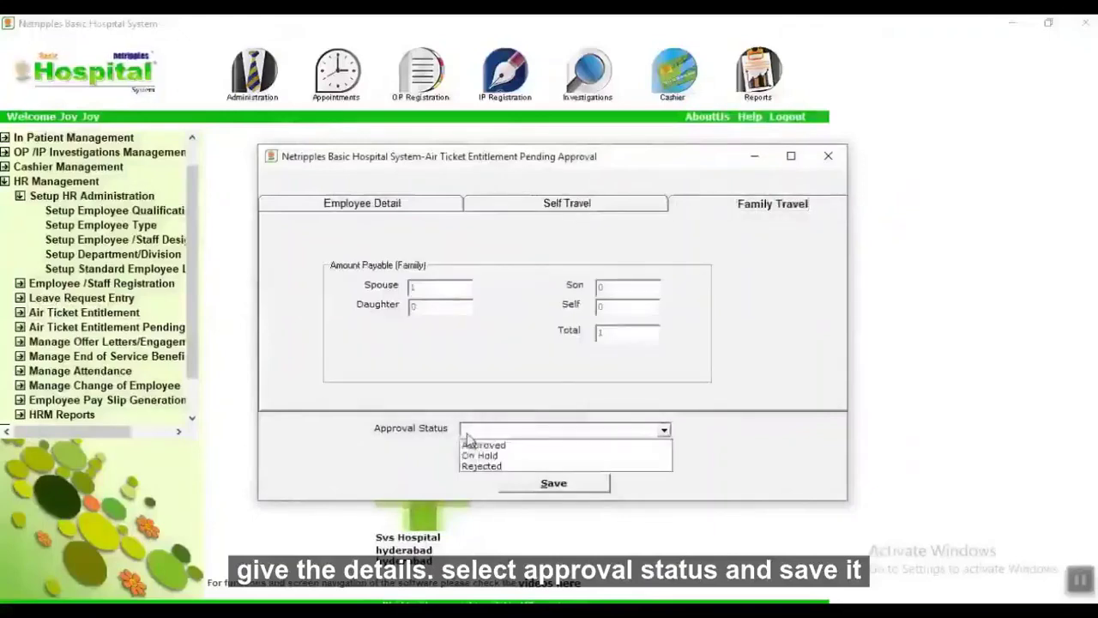
left_click(470, 444)
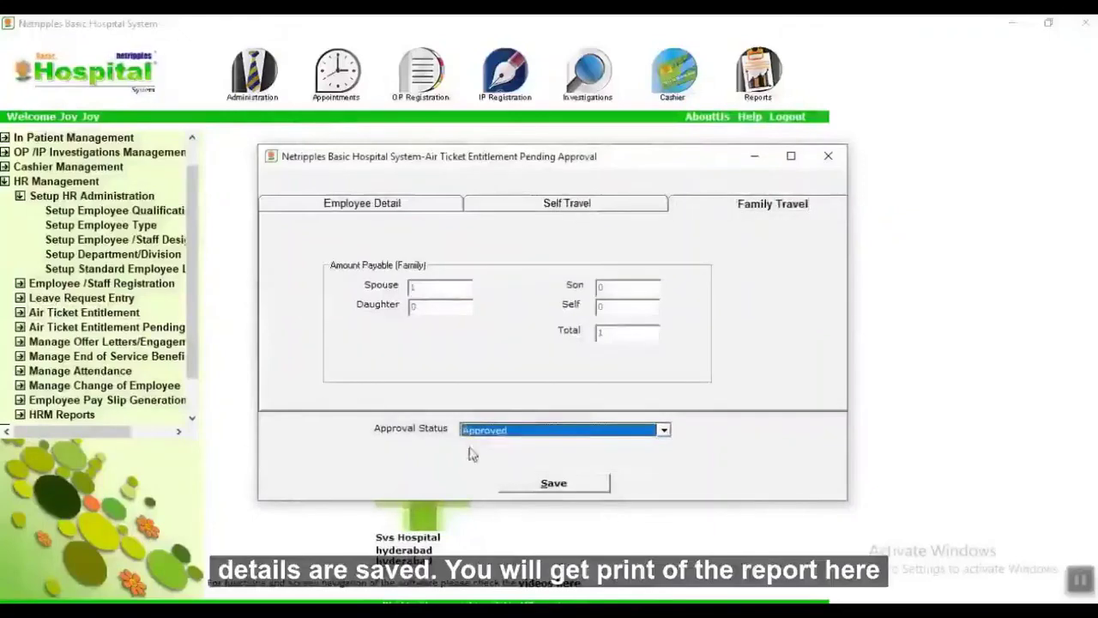
left_click(585, 487)
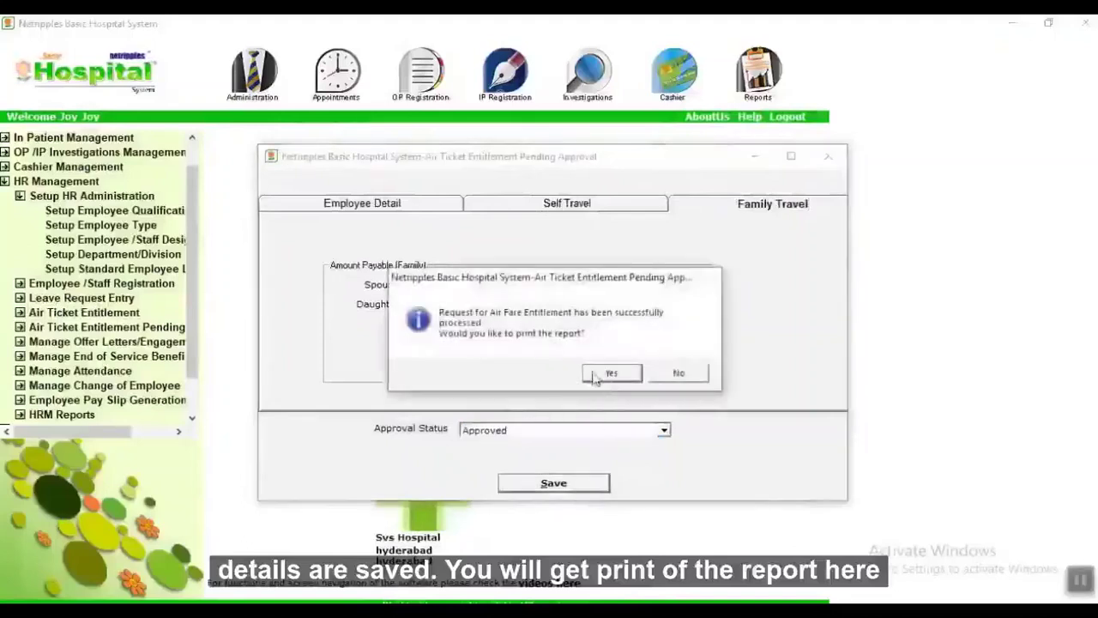
left_click(595, 378)
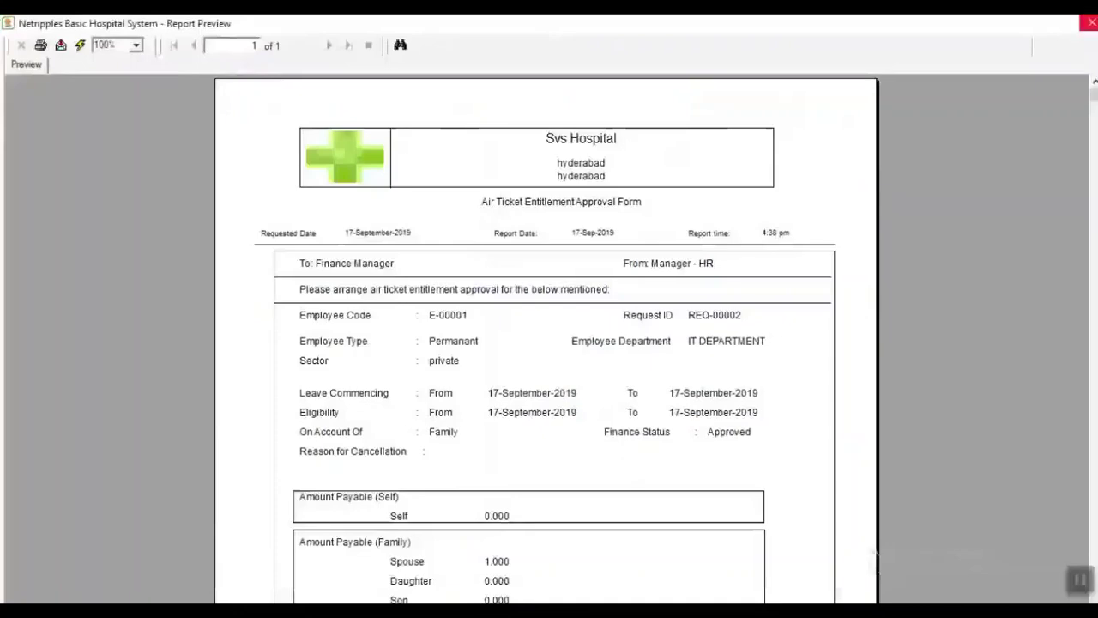
left_click(1090, 22)
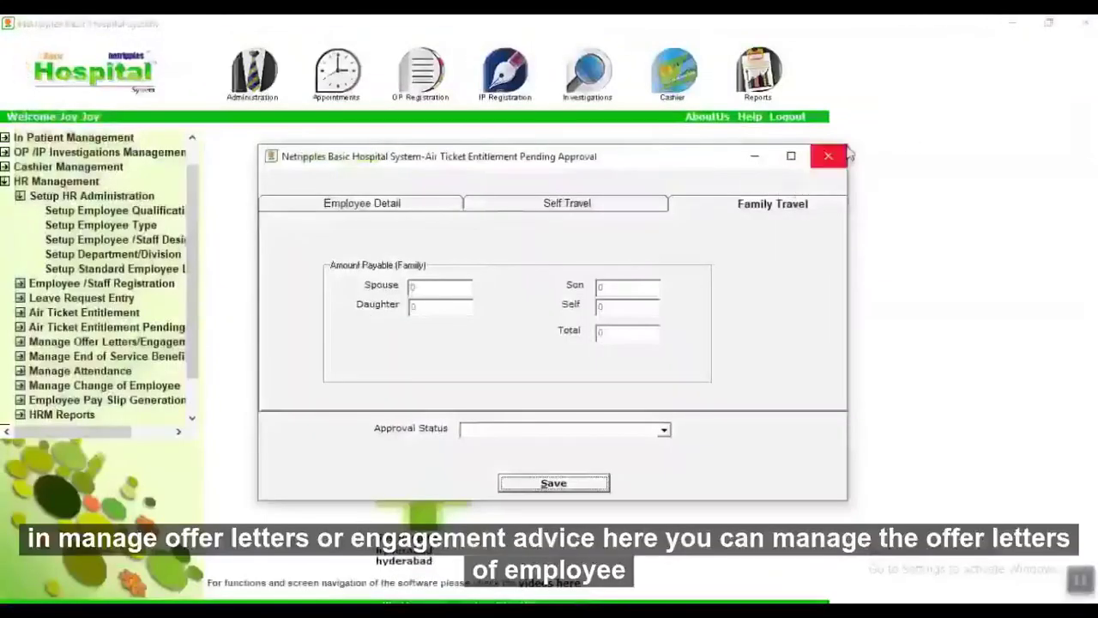
Step: Close Pending Approval and load the chief executive officer into the Engagement Advice form
left_click(829, 156)
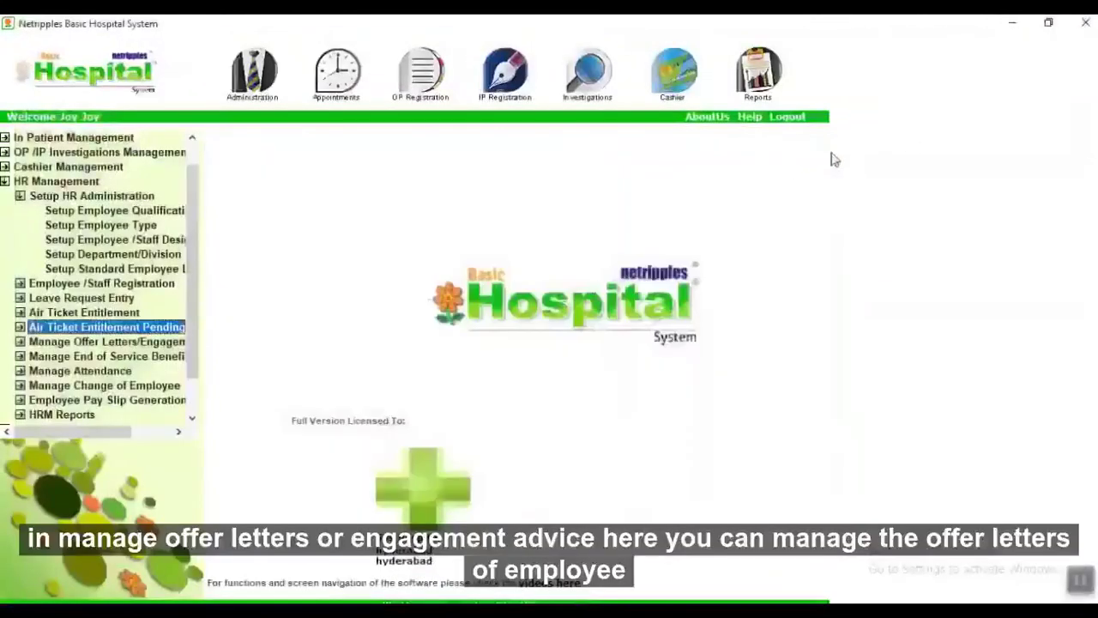
double_click(170, 344)
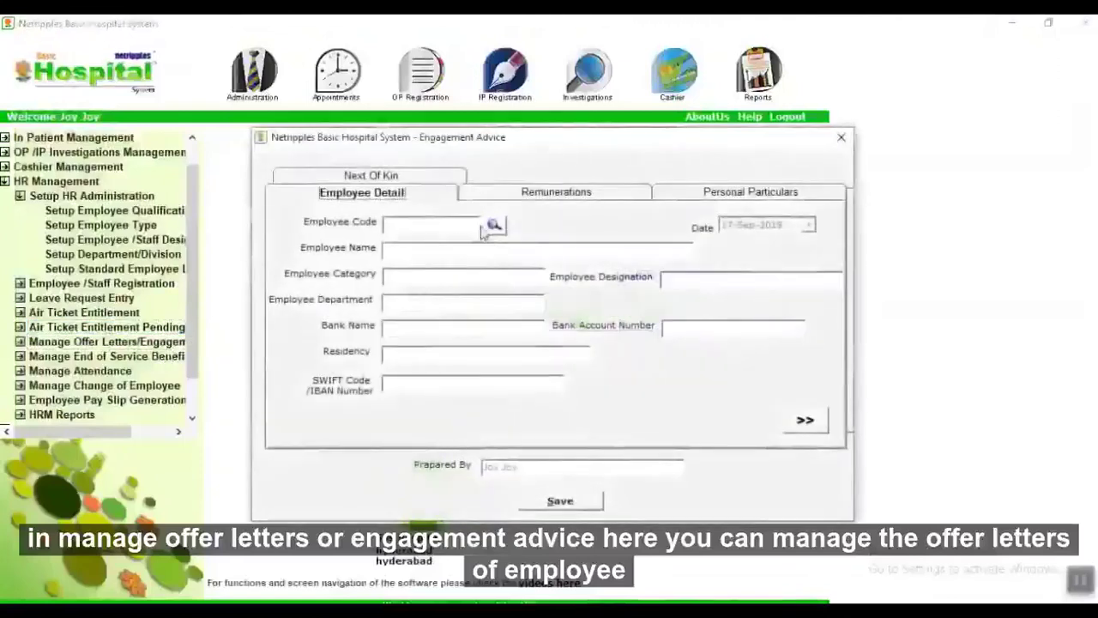
left_click(494, 225)
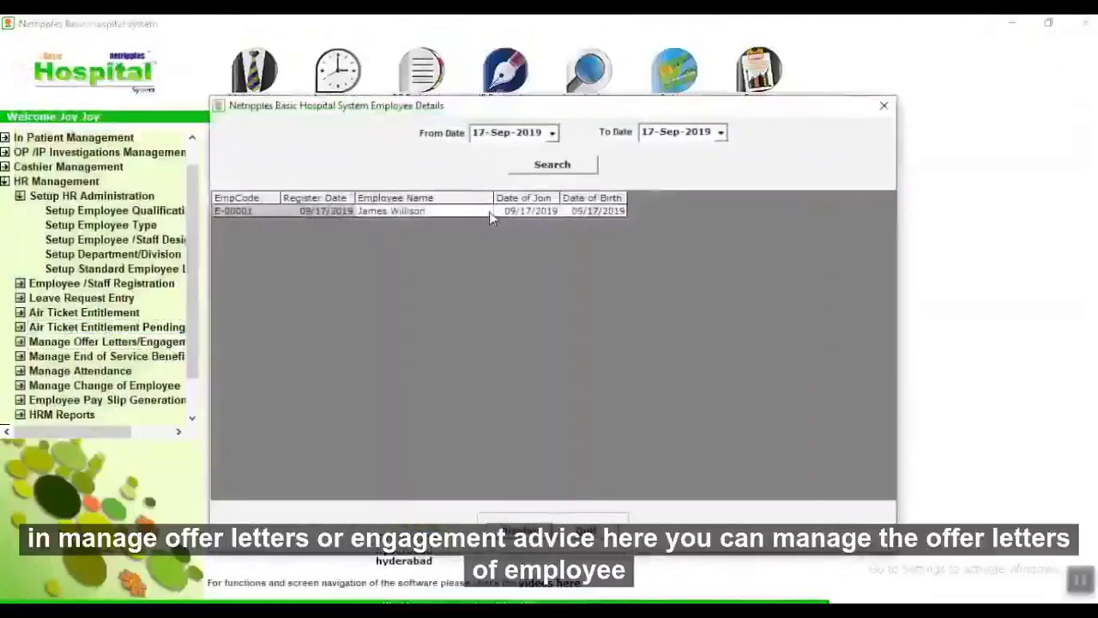
double_click(489, 211)
left_click(750, 191)
Step: Update the engagement advice, preview its printed report, then close the form
left_click(560, 500)
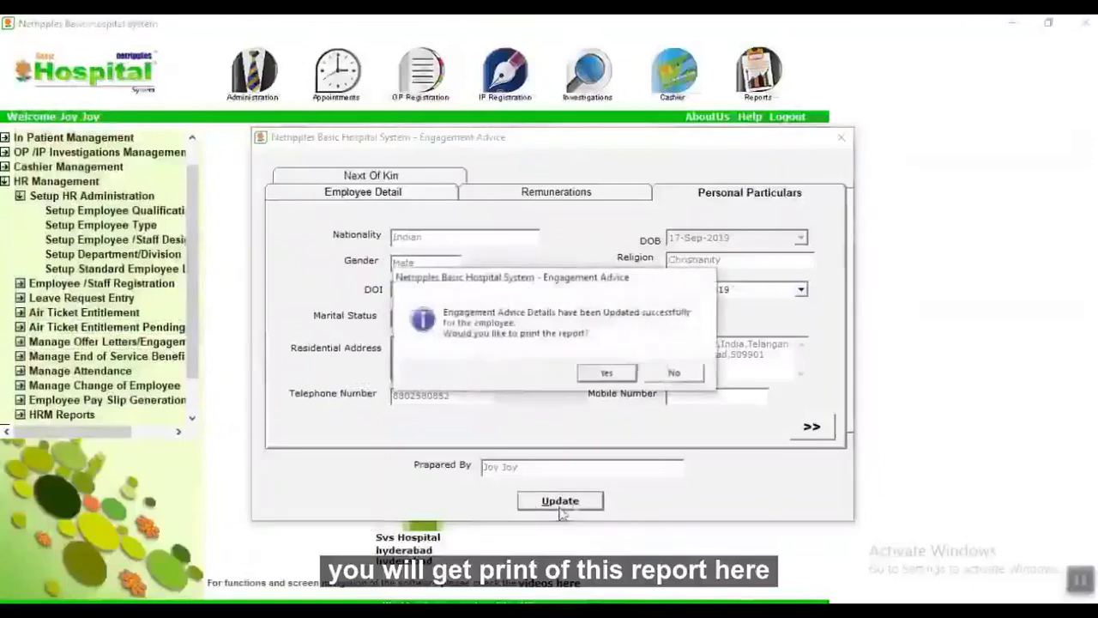
left_click(605, 373)
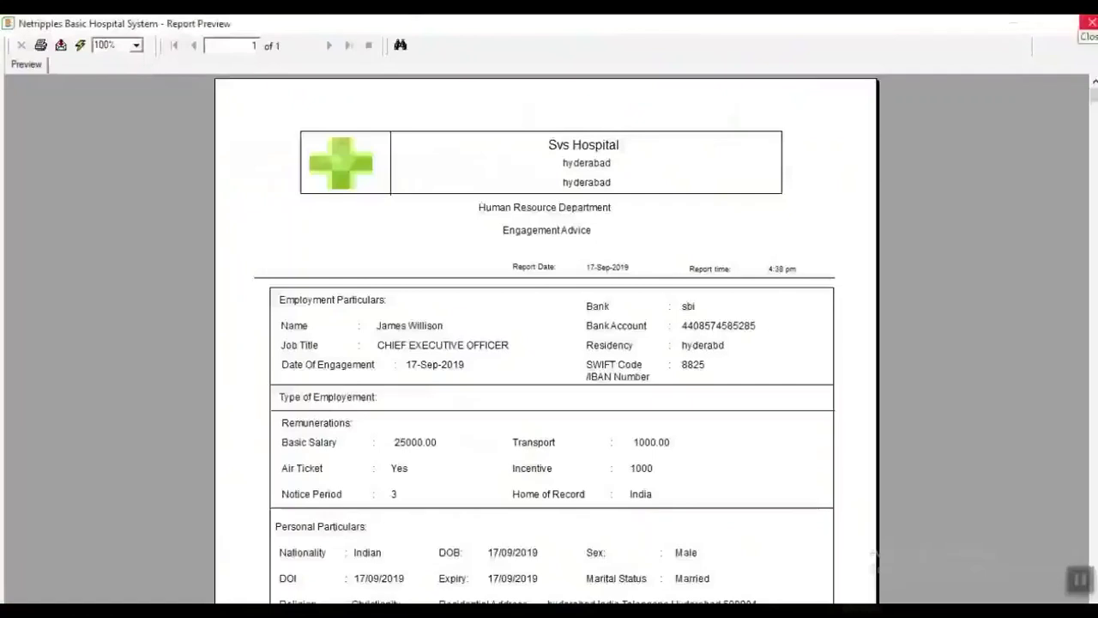
scroll(934, 248, "down", 3)
scroll(959, 204, "up", 3)
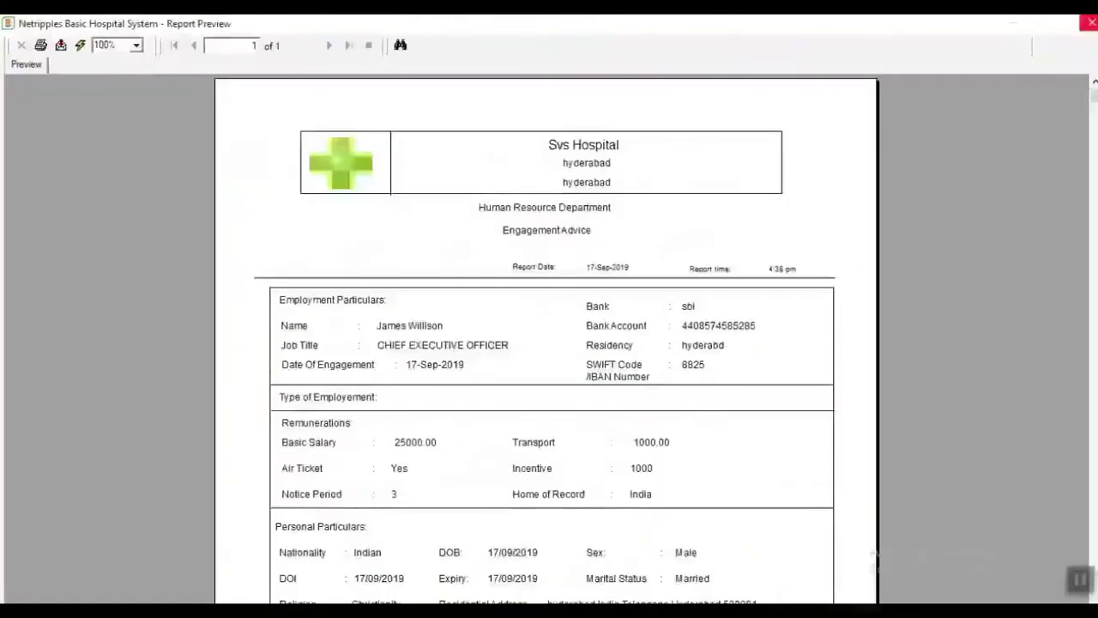
left_click(1089, 23)
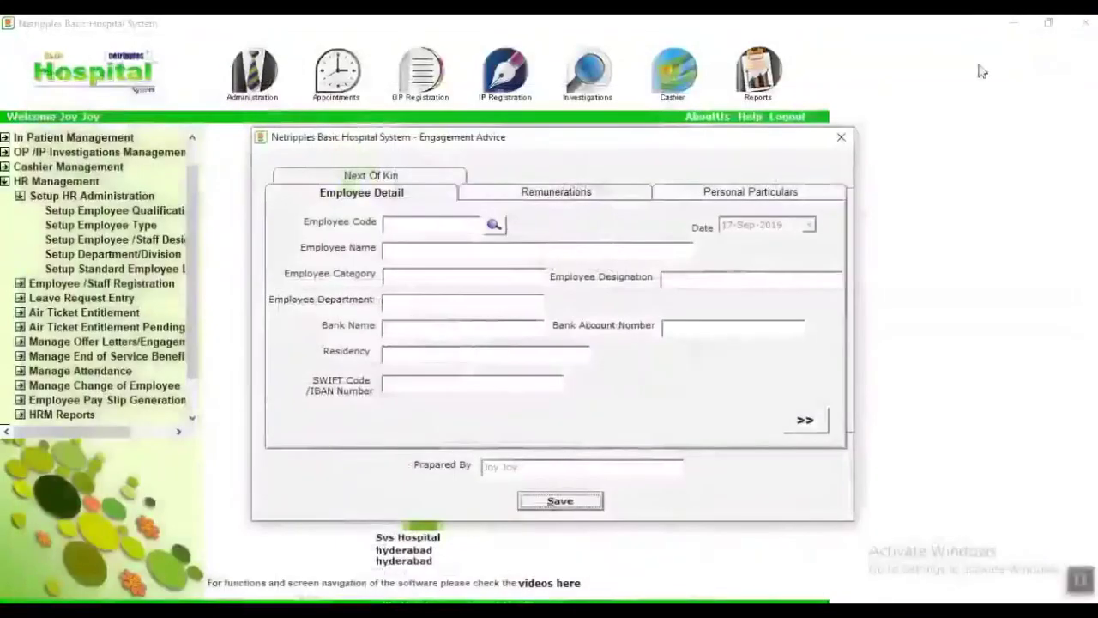
left_click(841, 138)
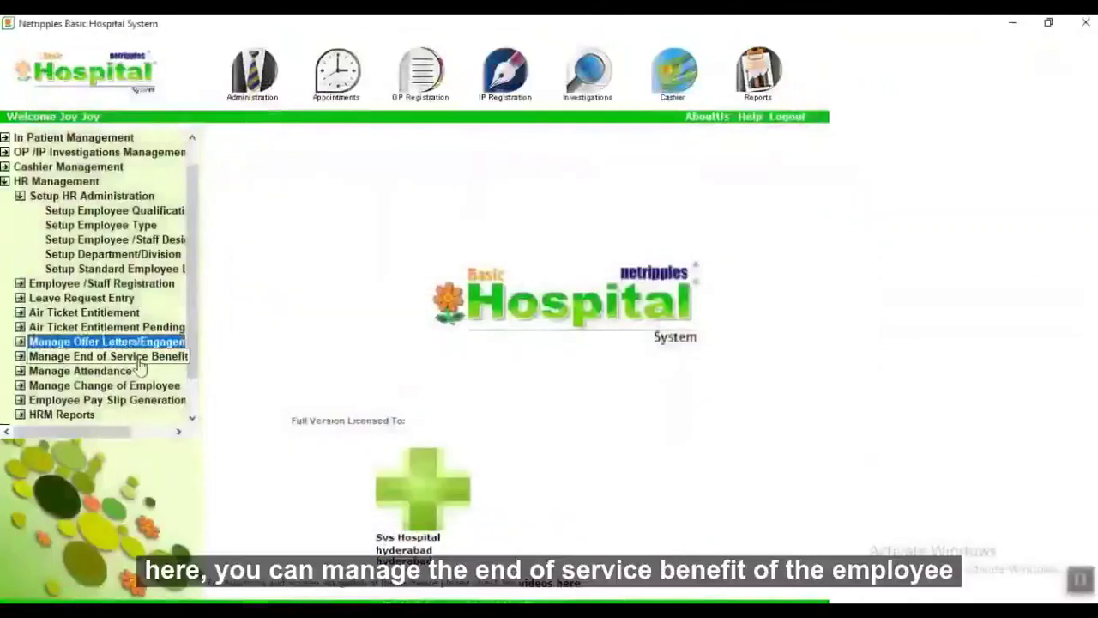
Step: In Manage Attendance, change the employee's 17-Sep-2019 status to P : Present and save
double_click(138, 359)
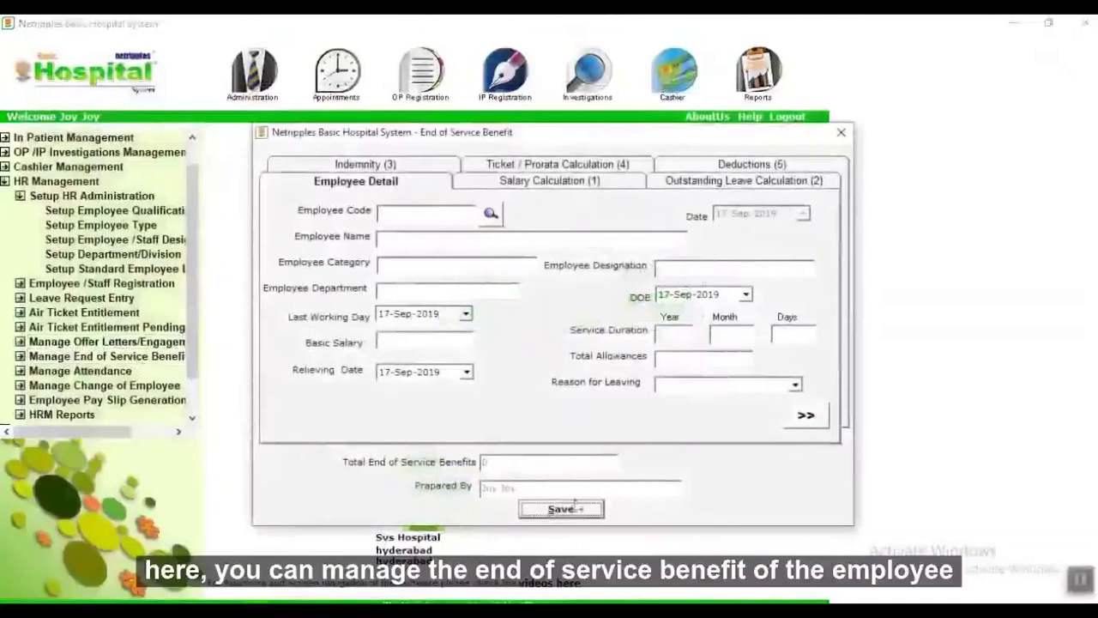
left_click(840, 132)
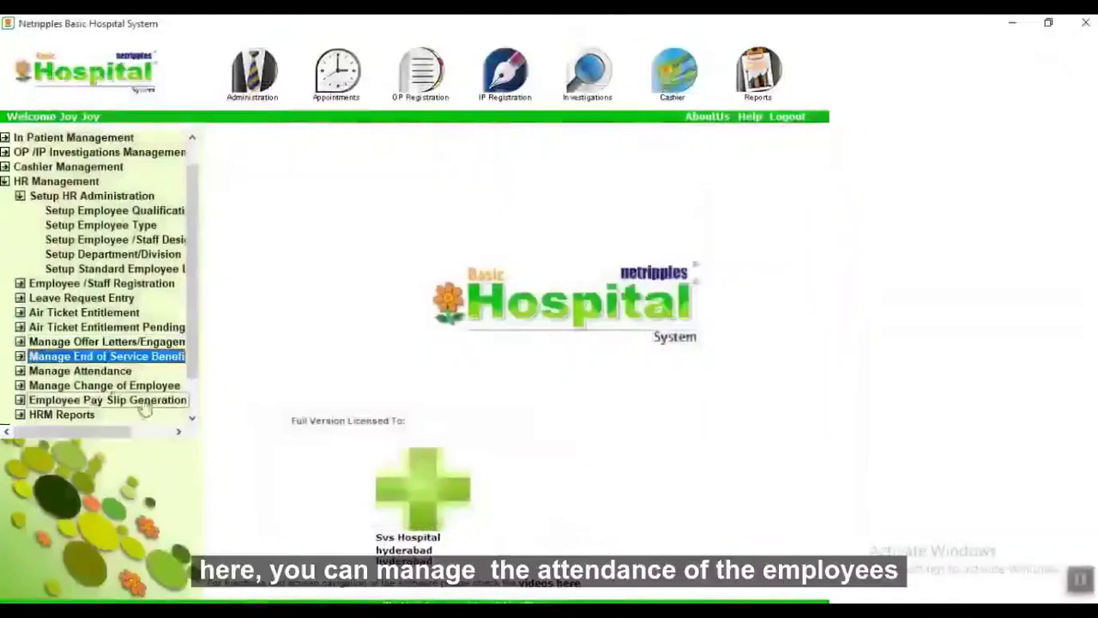
double_click(112, 374)
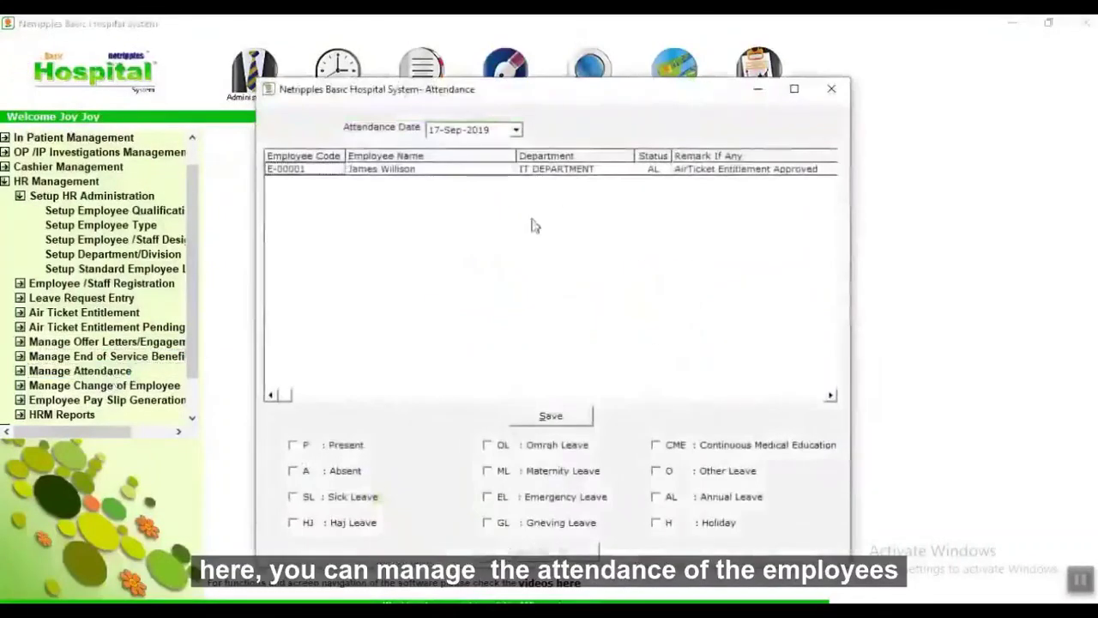
left_click(564, 174)
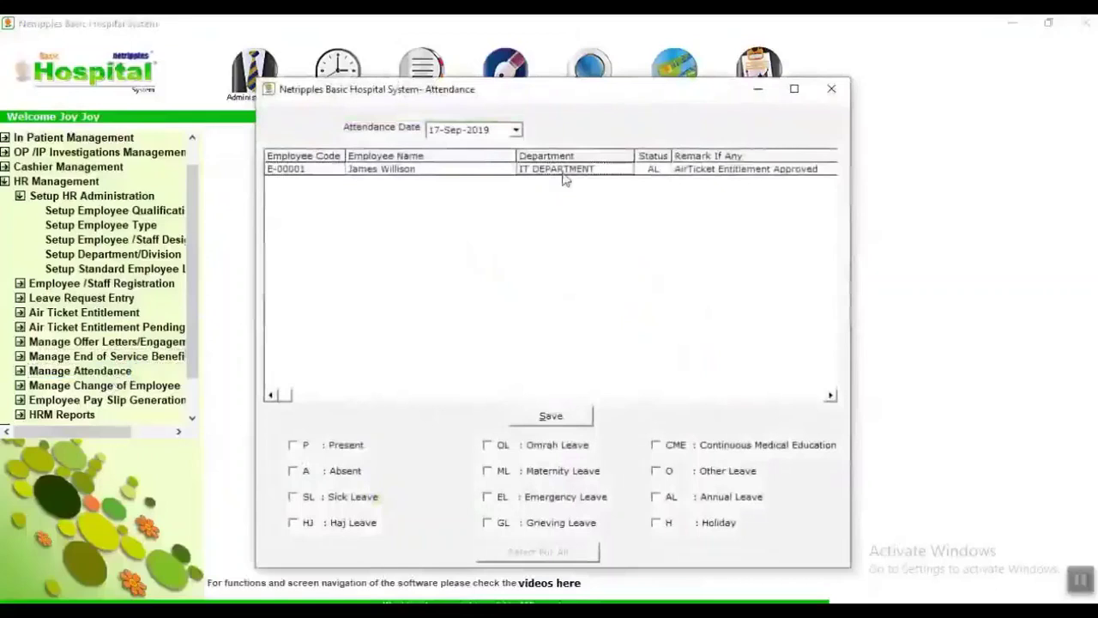
left_click(293, 445)
left_click(651, 169)
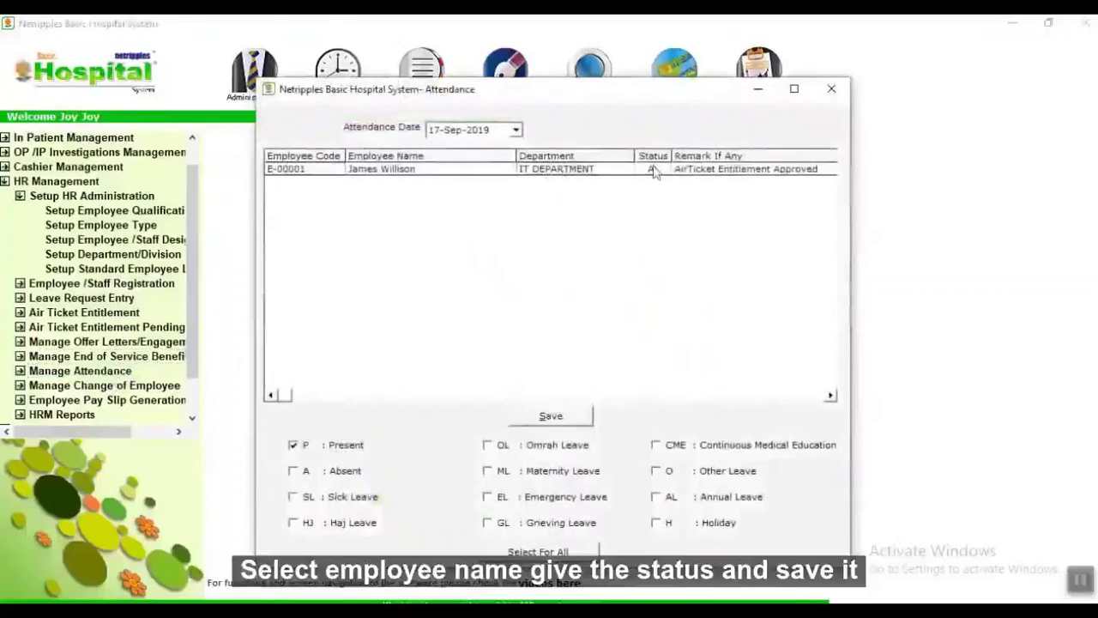
left_click(551, 415)
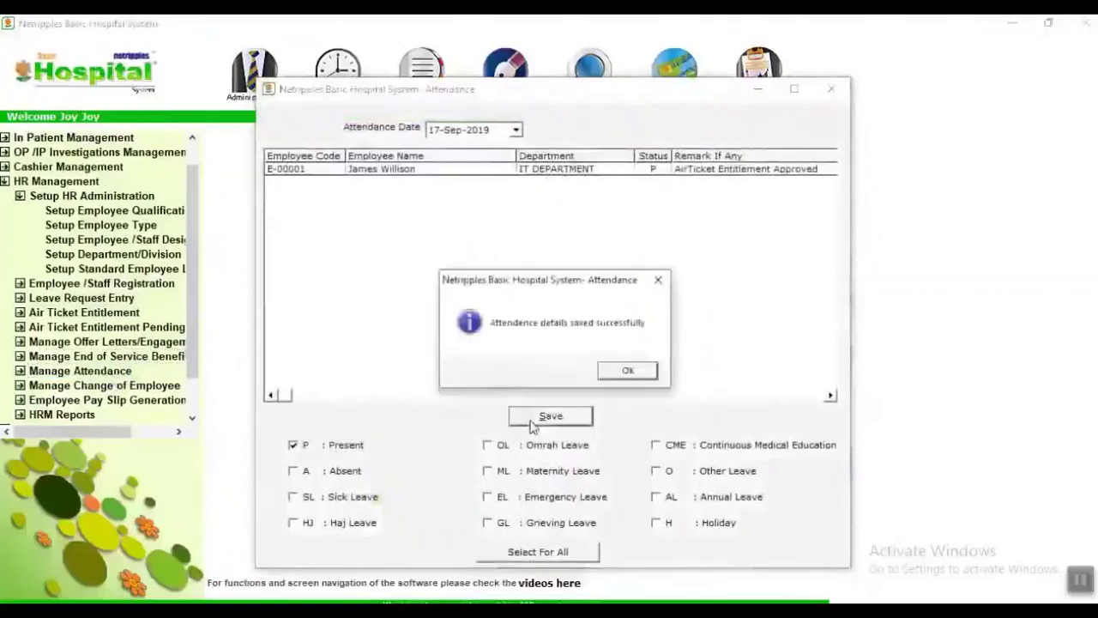
left_click(629, 371)
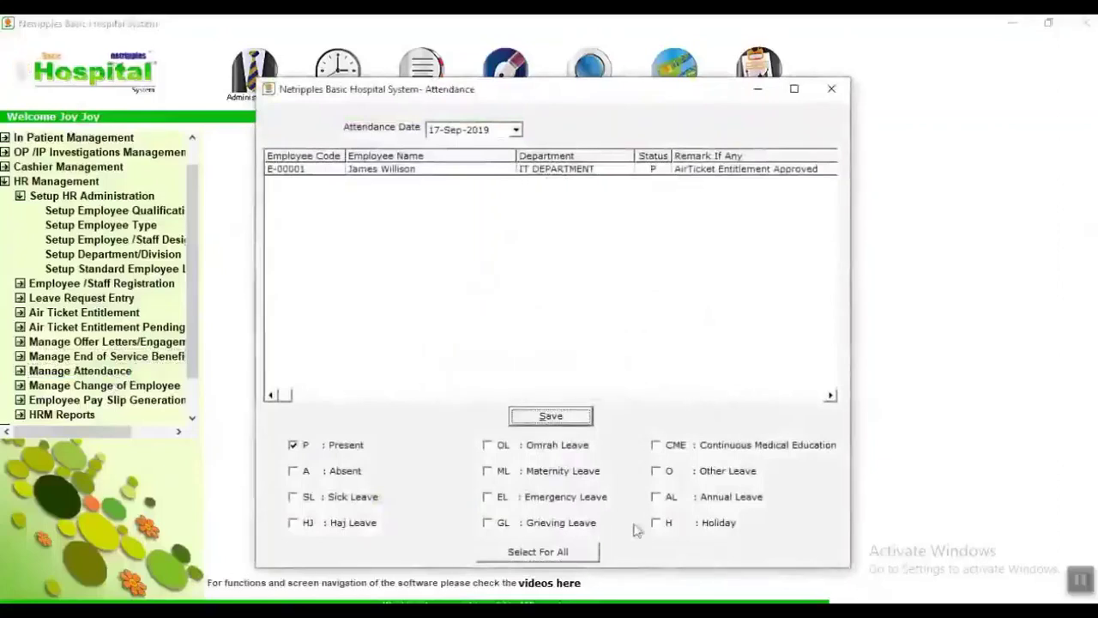
Step: Load the HR MANAGER employee into Change of Employee Status, searching from 2017
left_click(843, 91)
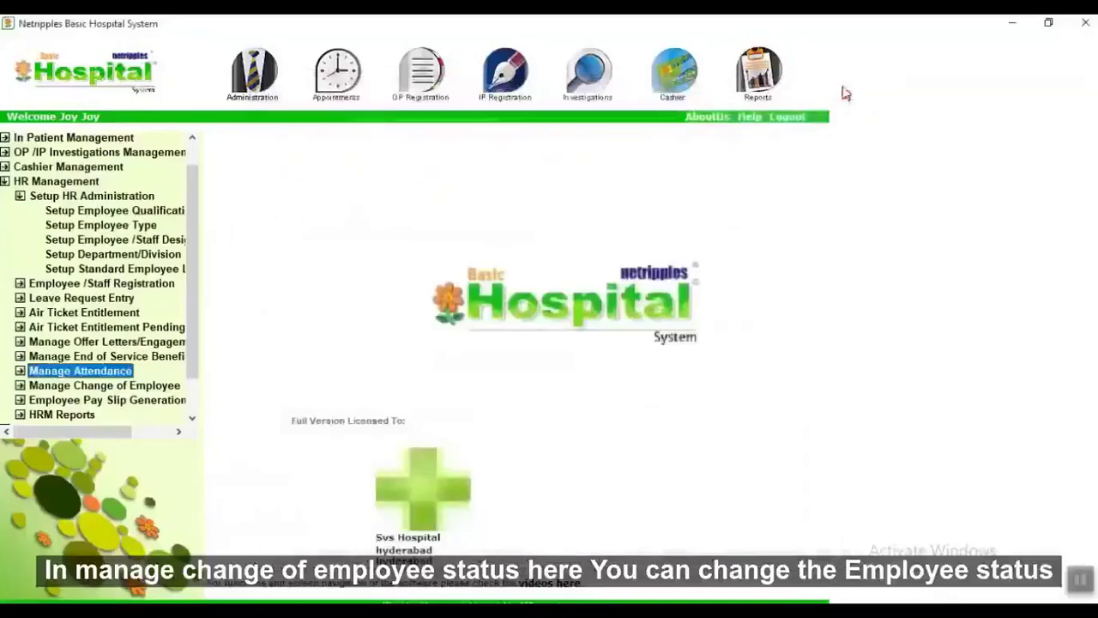
left_click(105, 385)
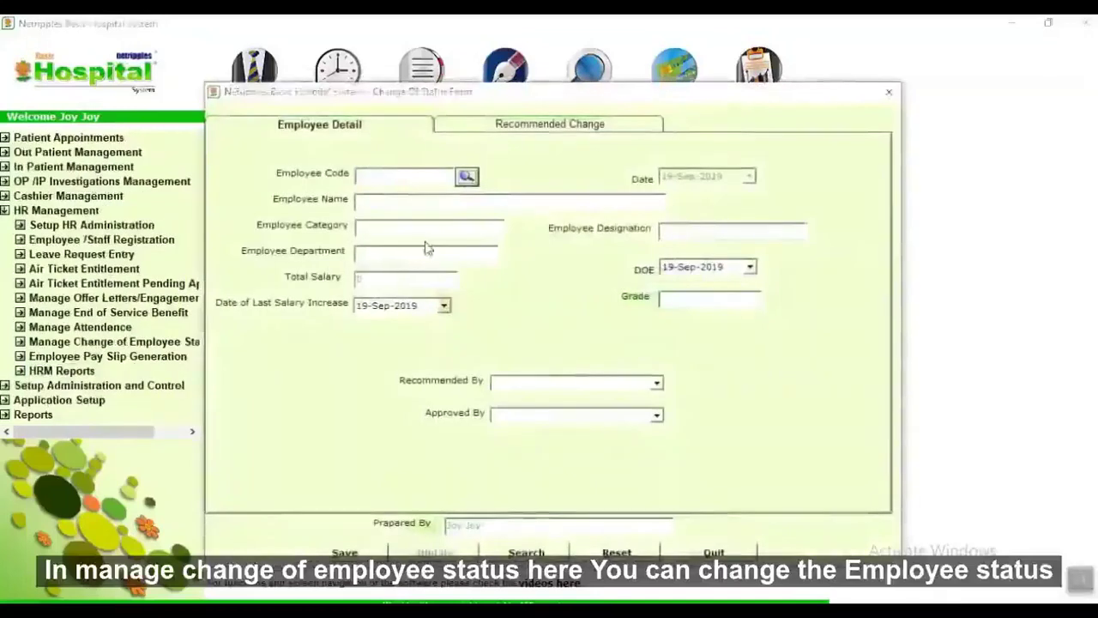
left_click(469, 178)
left_click(532, 133)
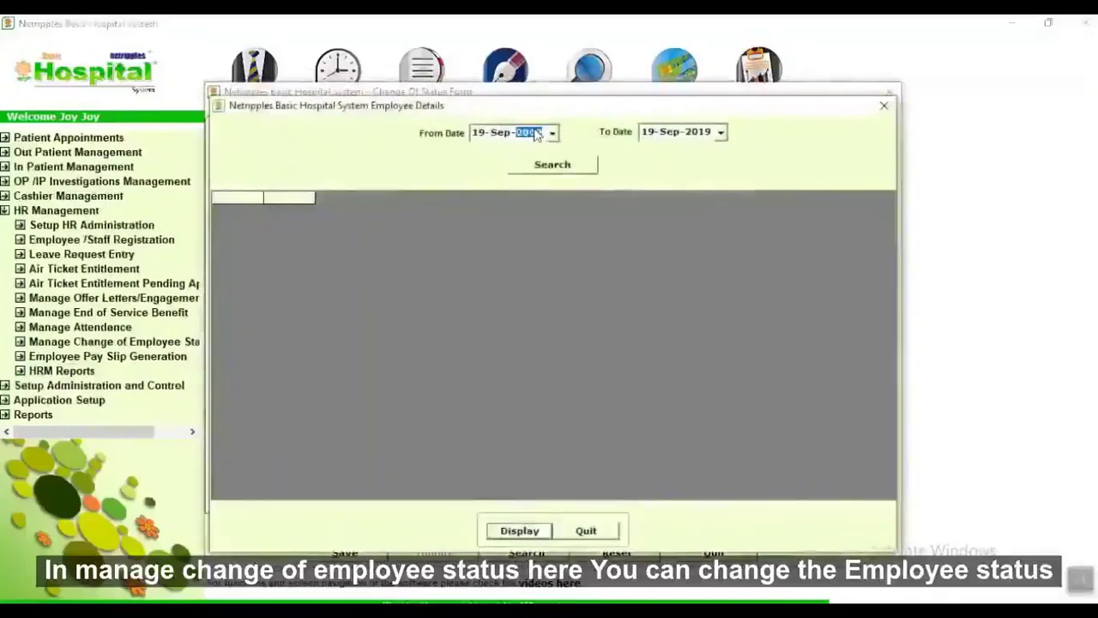
type("2017")
left_click(553, 164)
double_click(532, 212)
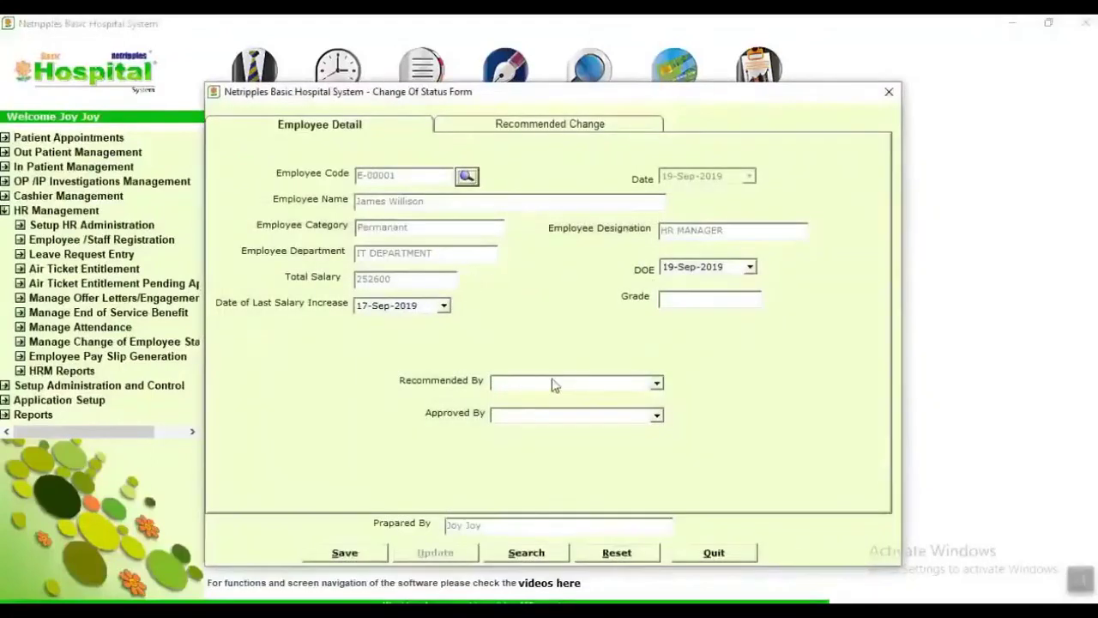
Step: Propose SR.PROGRAMMER as the new designation on the Recommended Change tab
left_click(559, 129)
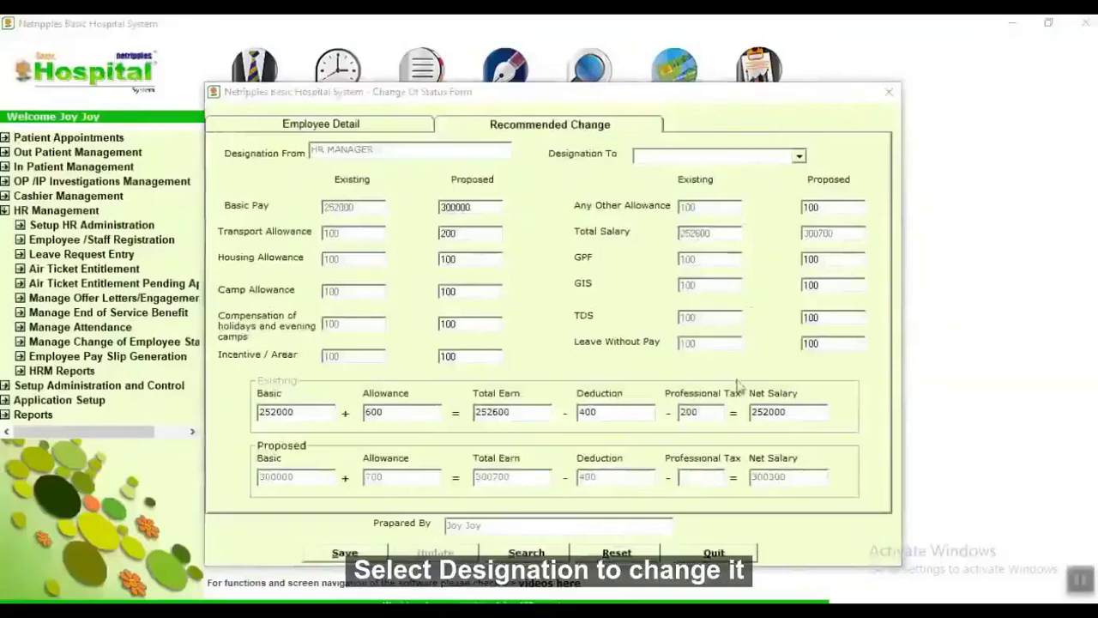
left_click(743, 157)
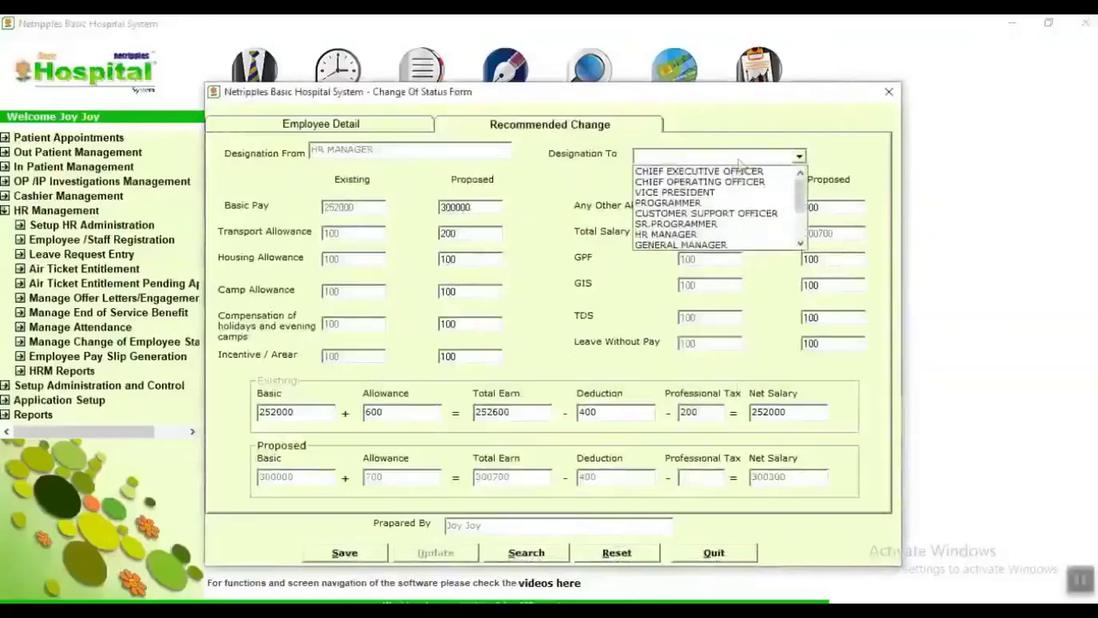
left_click(686, 225)
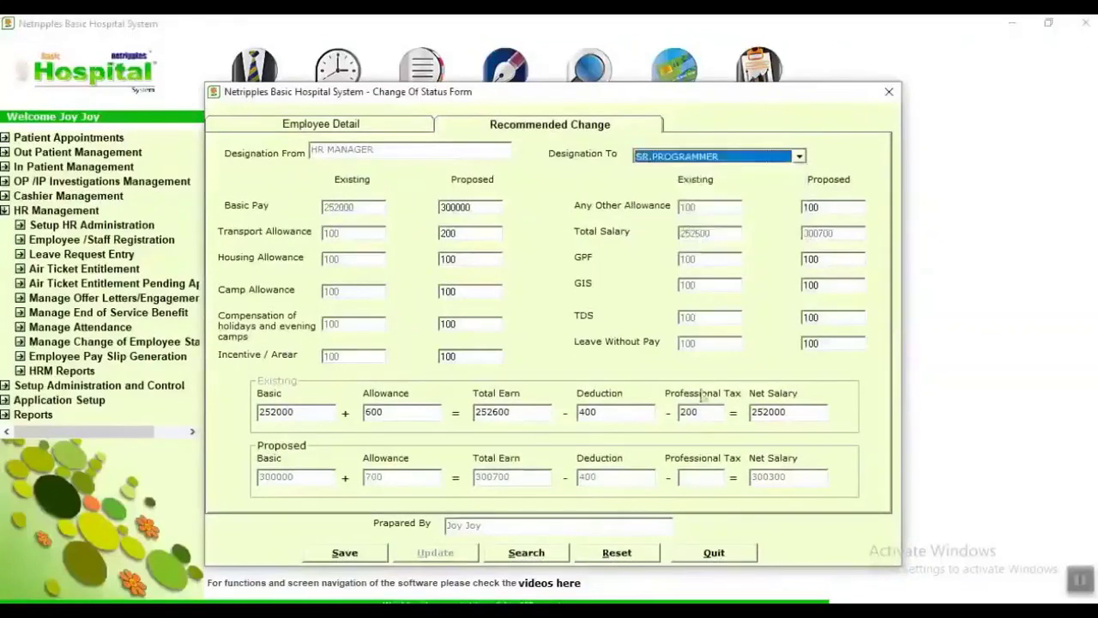
left_click(689, 477)
Step: Enter 50 in the proposed field and pick the recommending and approving staff
type("500")
left_click(384, 122)
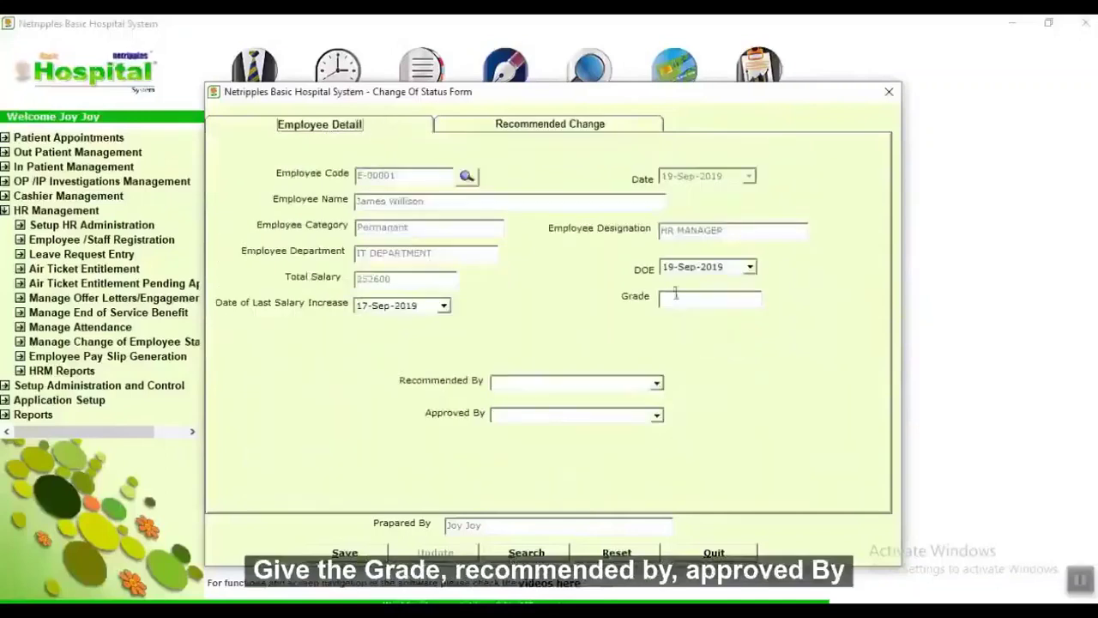
left_click(598, 381)
left_click(561, 395)
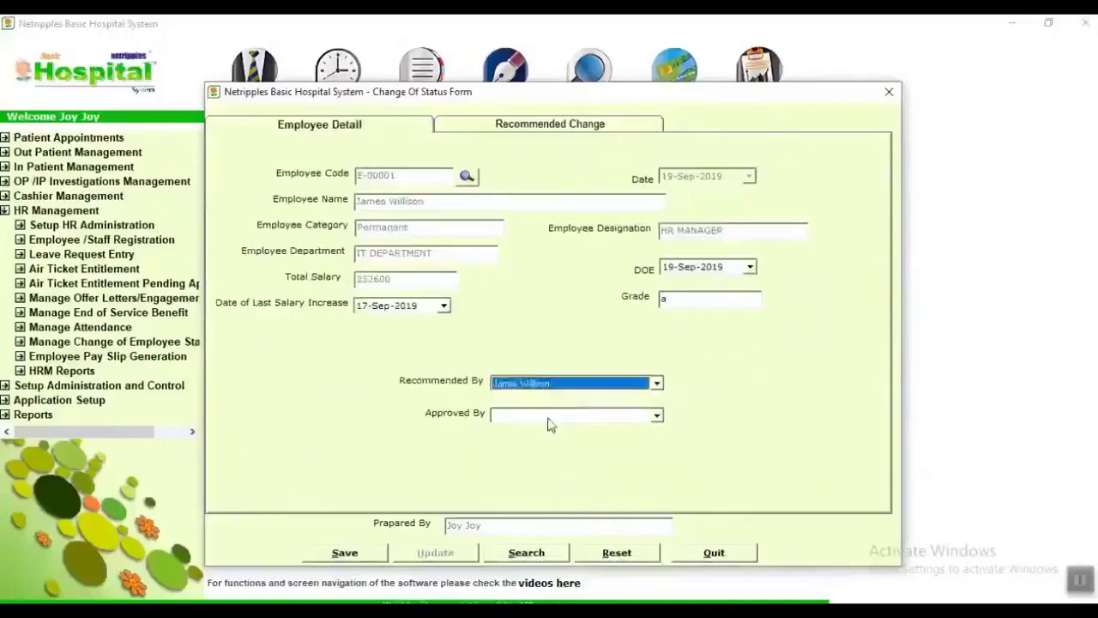
left_click(550, 417)
left_click(530, 432)
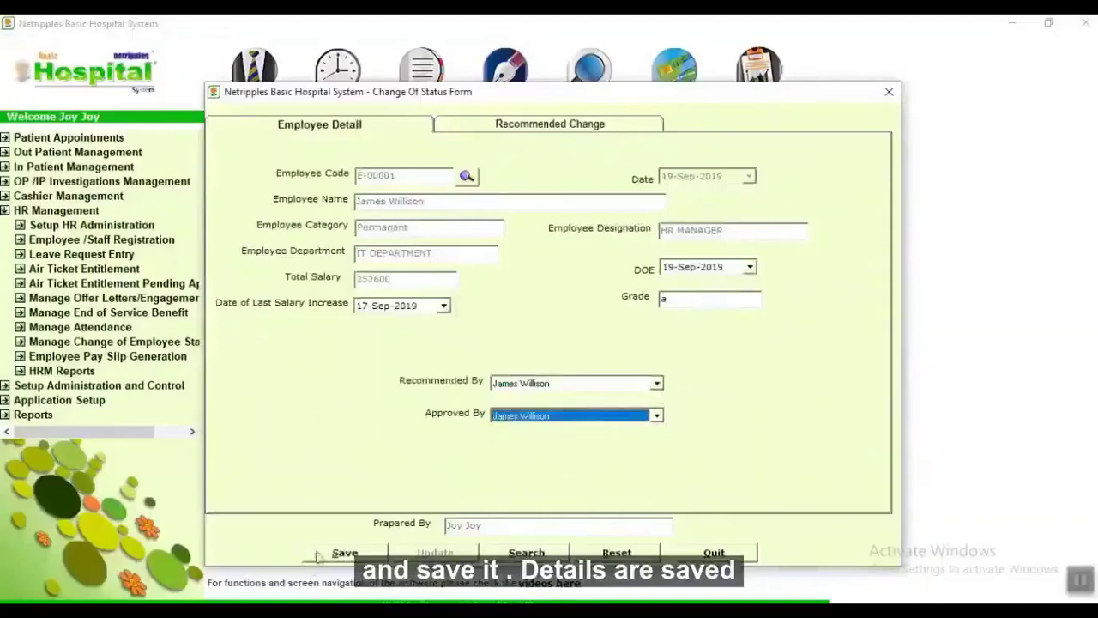
left_click(318, 556)
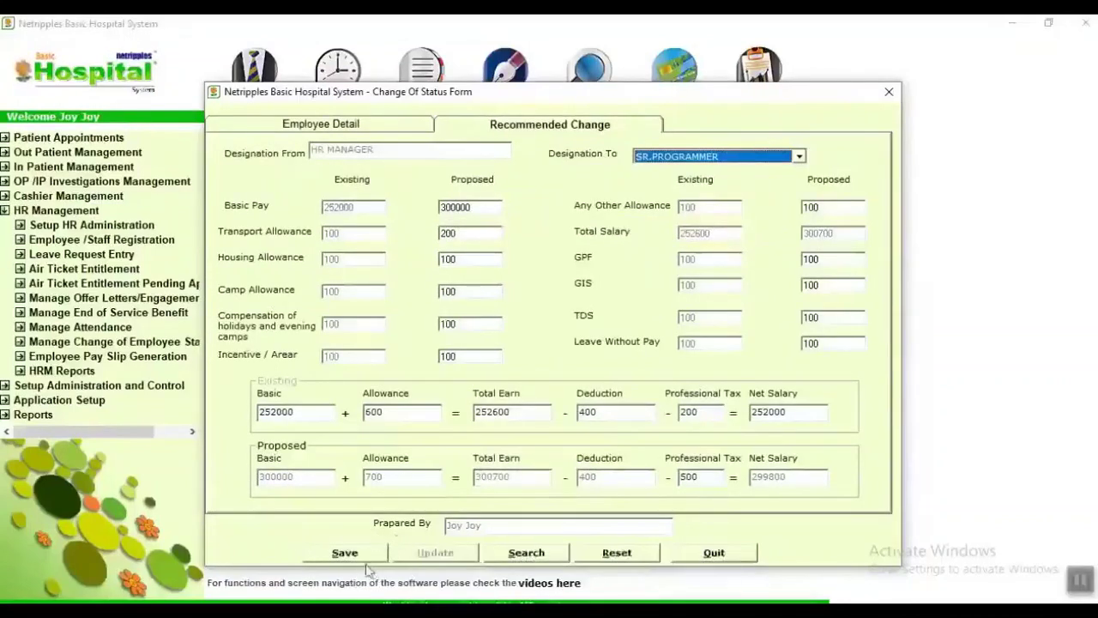
Step: Save the status change, preview its printed report, and close the form
left_click(366, 561)
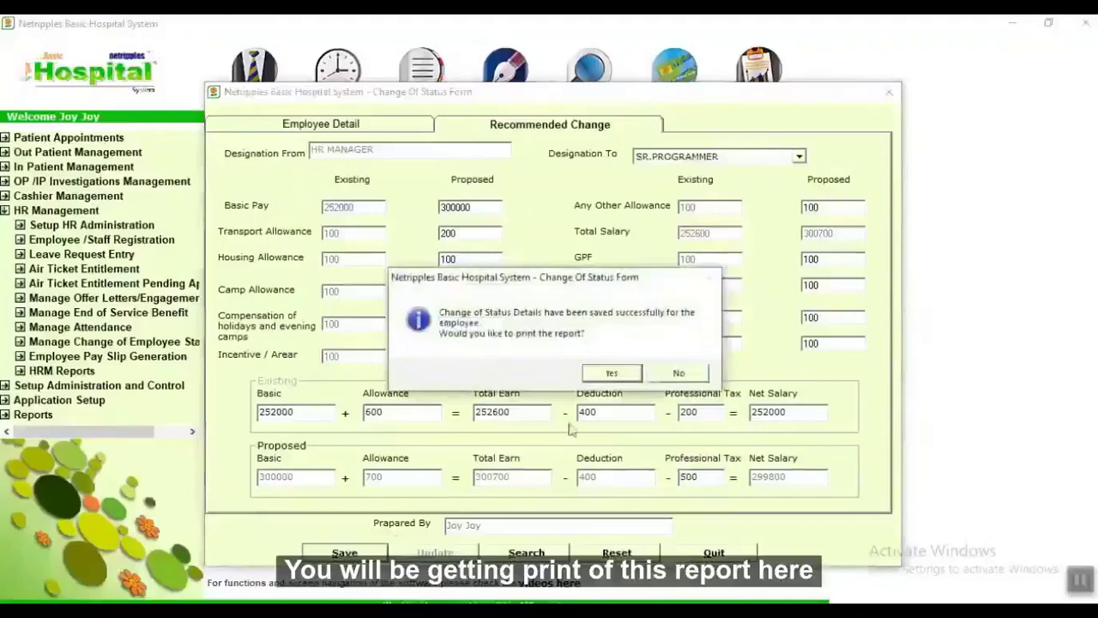
left_click(590, 375)
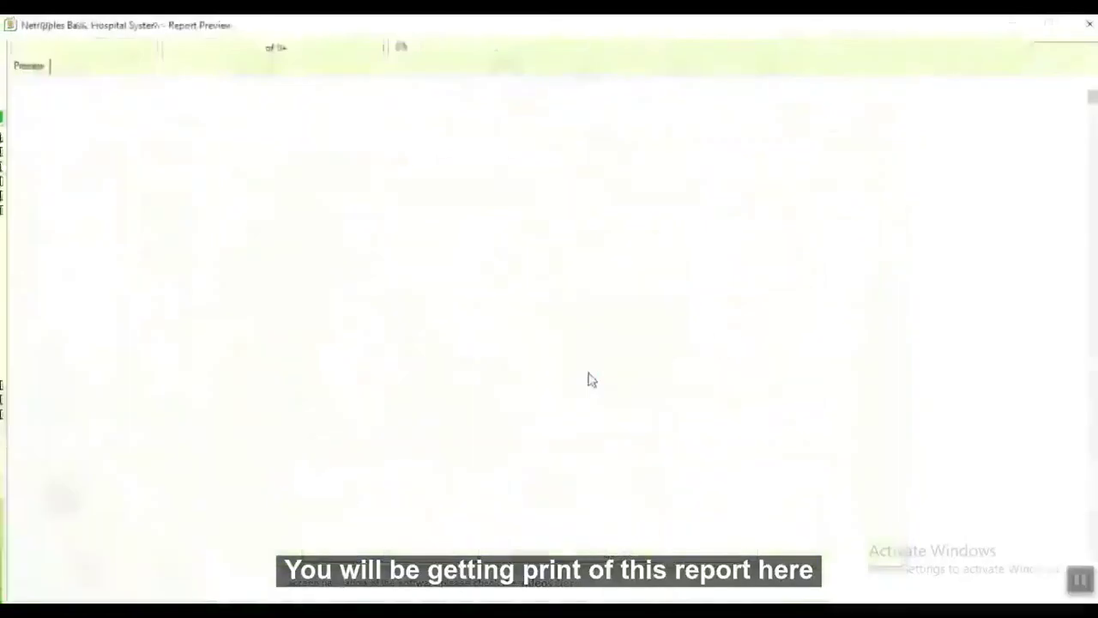
scroll(592, 369, "down", 5)
scroll(603, 349, "up", 5)
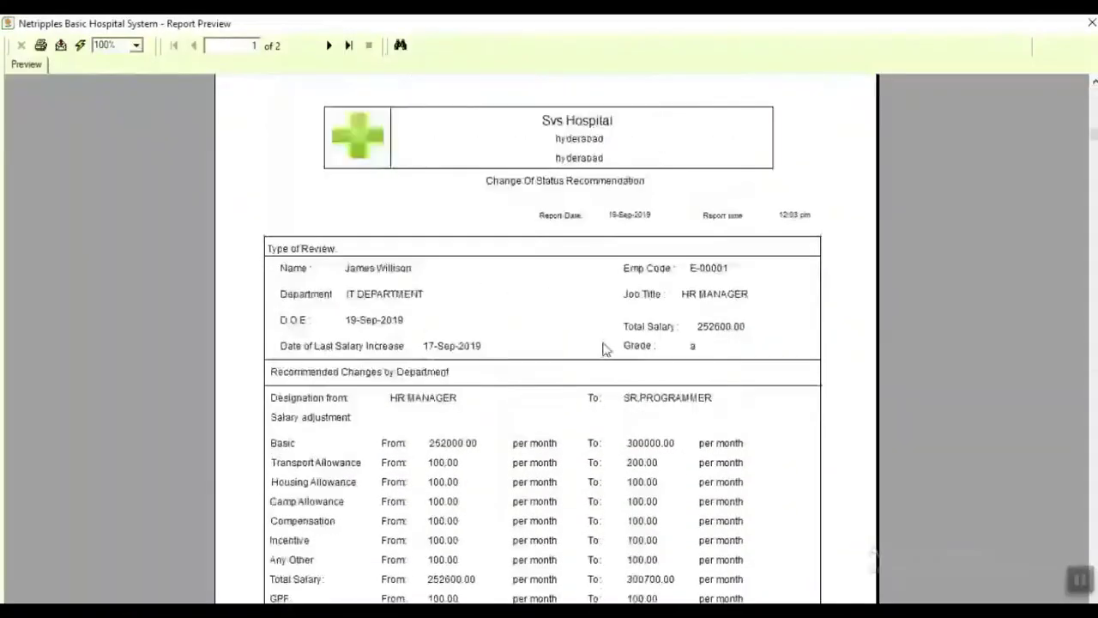
scroll(605, 350, "down", 4)
scroll(606, 350, "down", 5)
key("Escape")
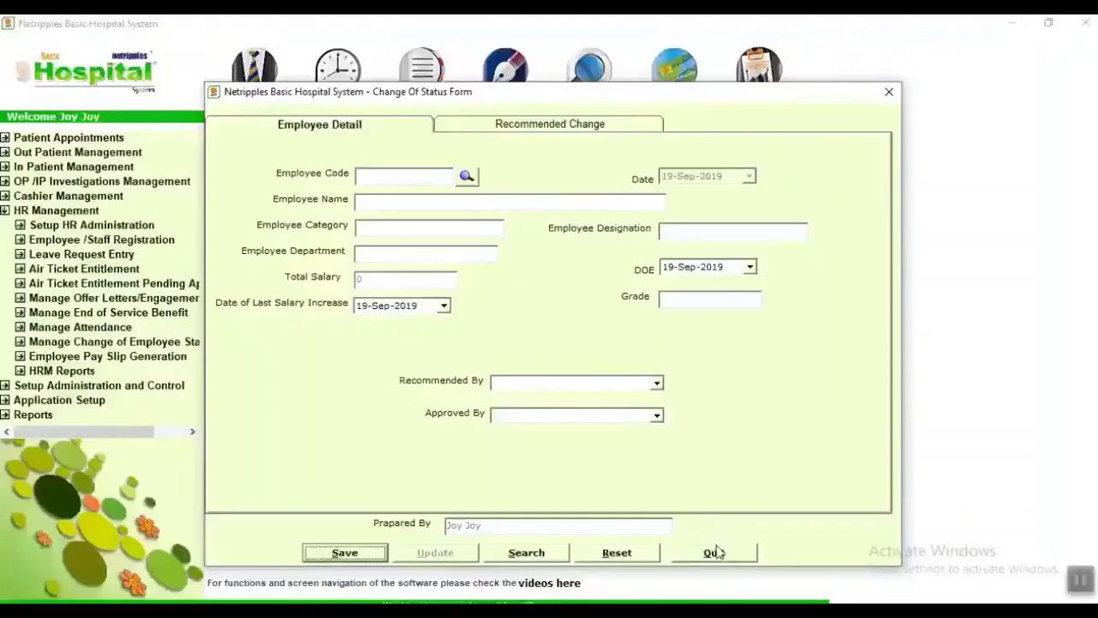
left_click(718, 552)
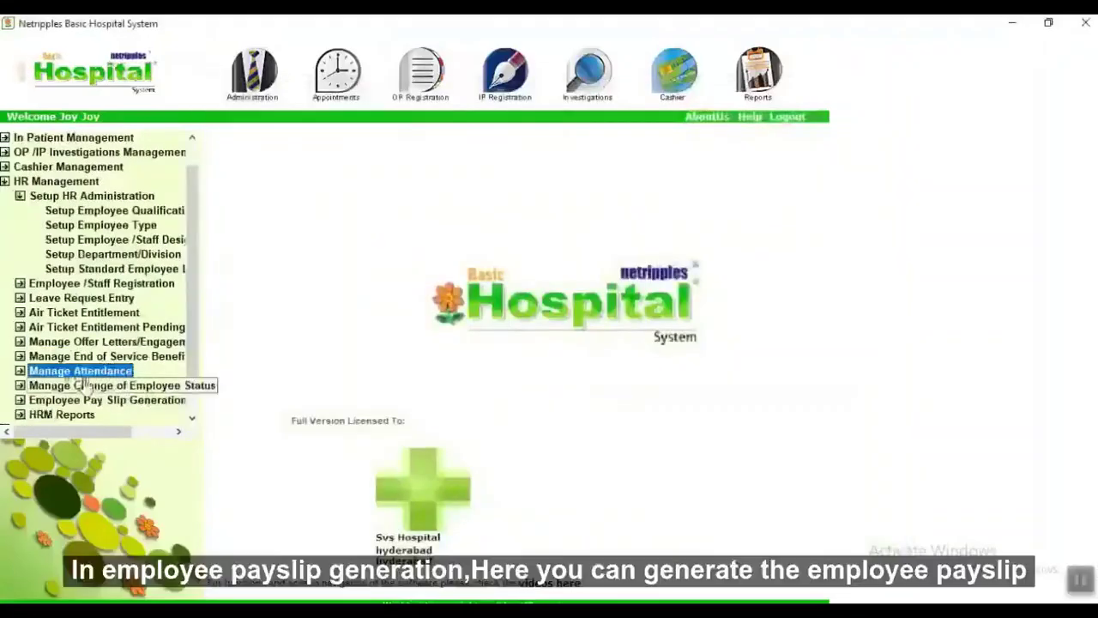
Step: Set up a September pay slip and load the HR manager employee into it
left_click(99, 397)
left_click(473, 139)
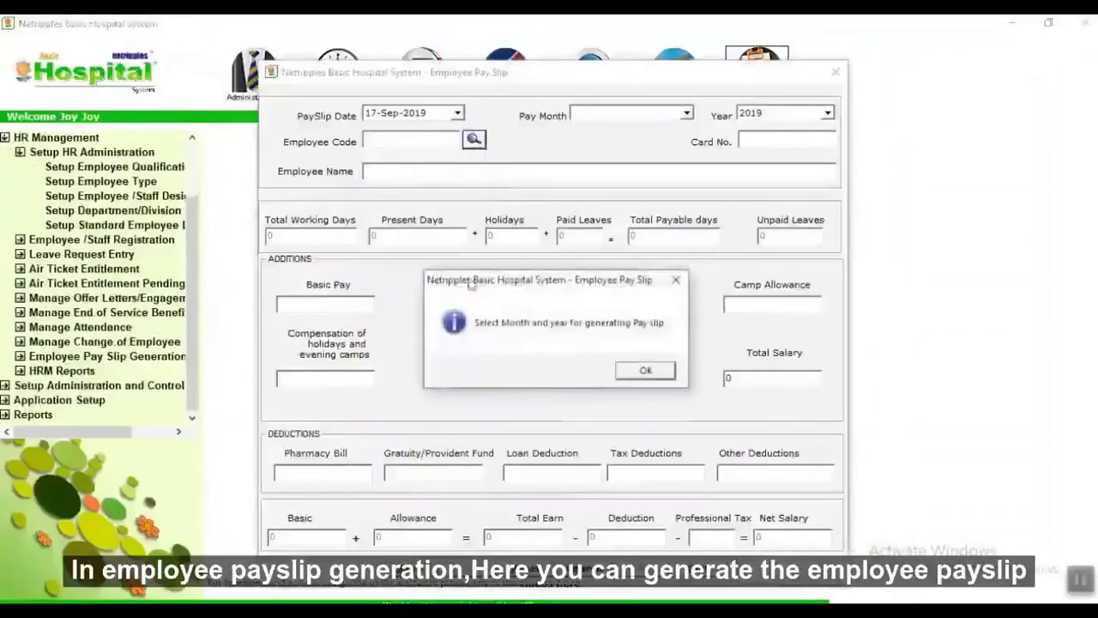
left_click(658, 369)
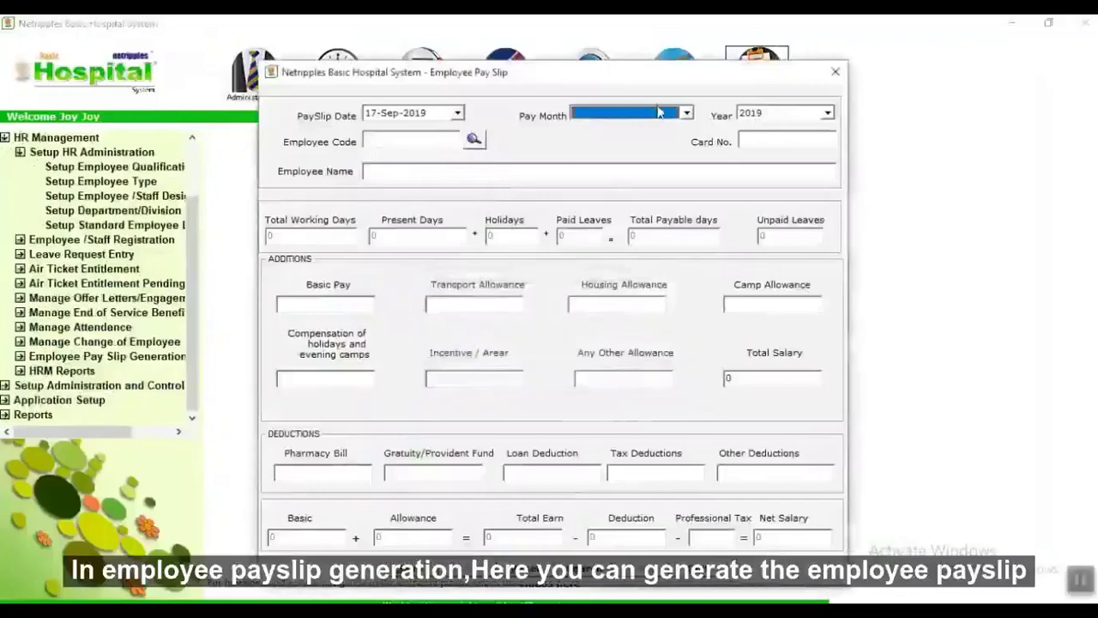
left_click(659, 113)
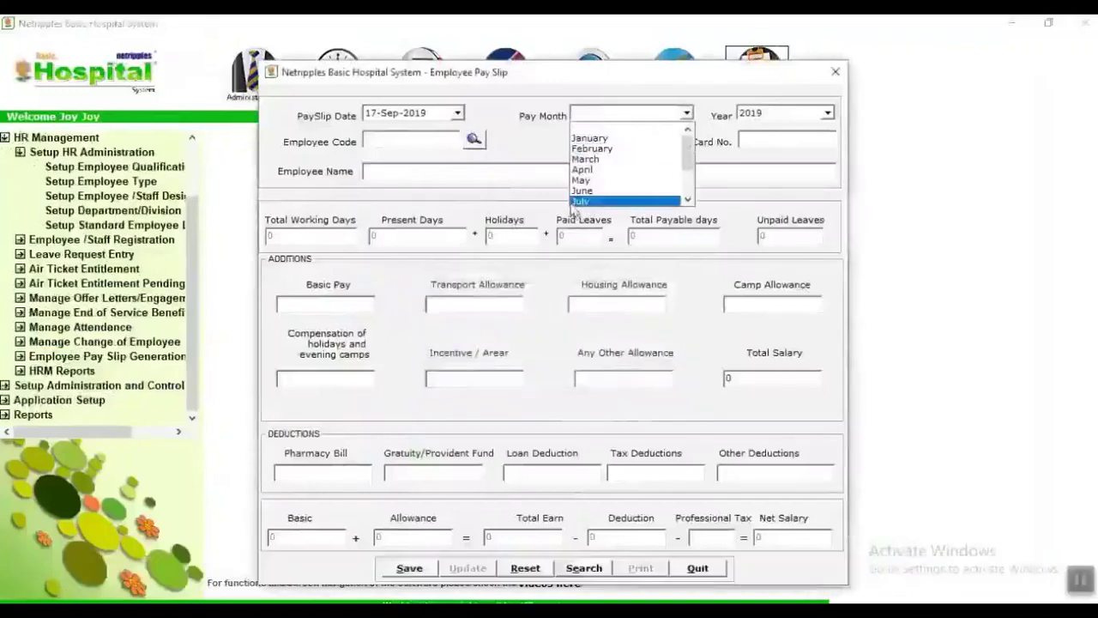
scroll(584, 185, "down", 2)
left_click(585, 169)
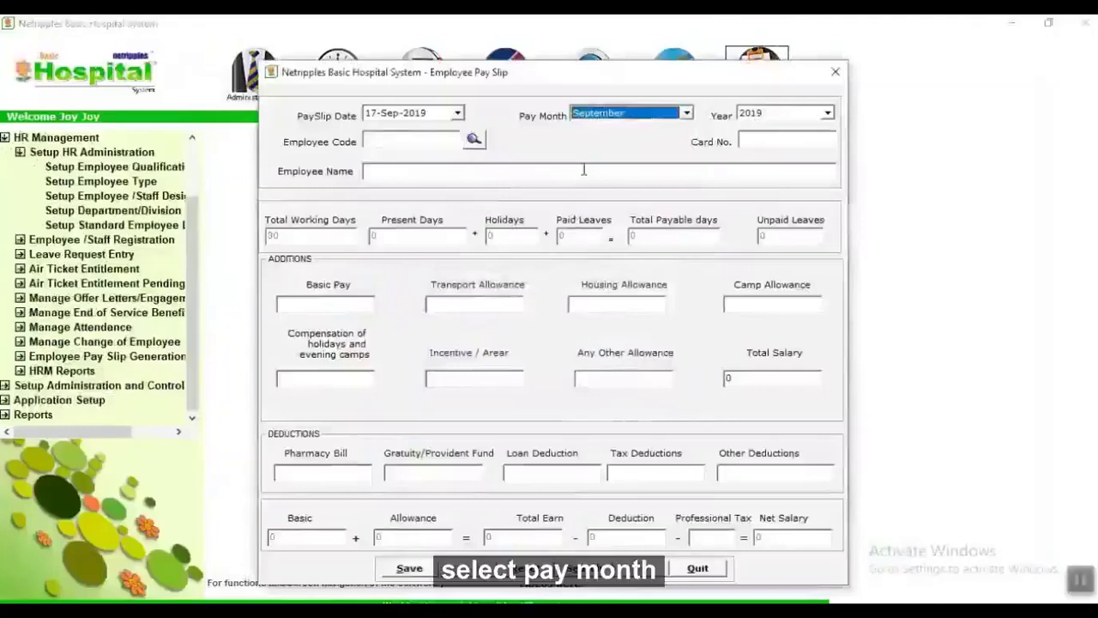
left_click(473, 139)
double_click(418, 215)
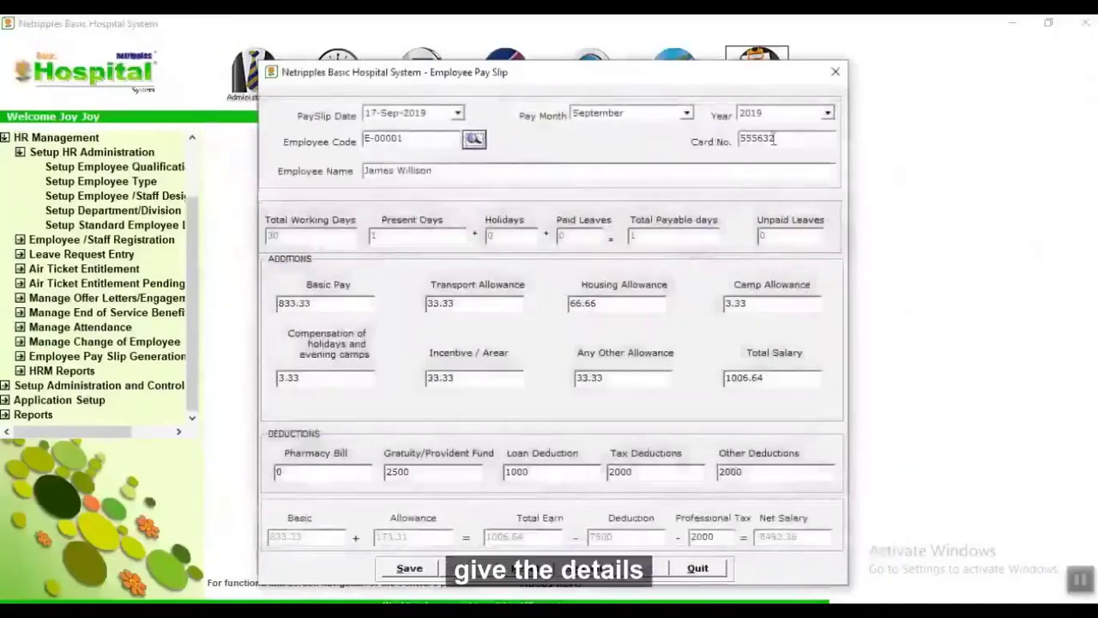
Step: Save the pay slip and preview the printed slip showing net salary -8493.36
left_click(410, 567)
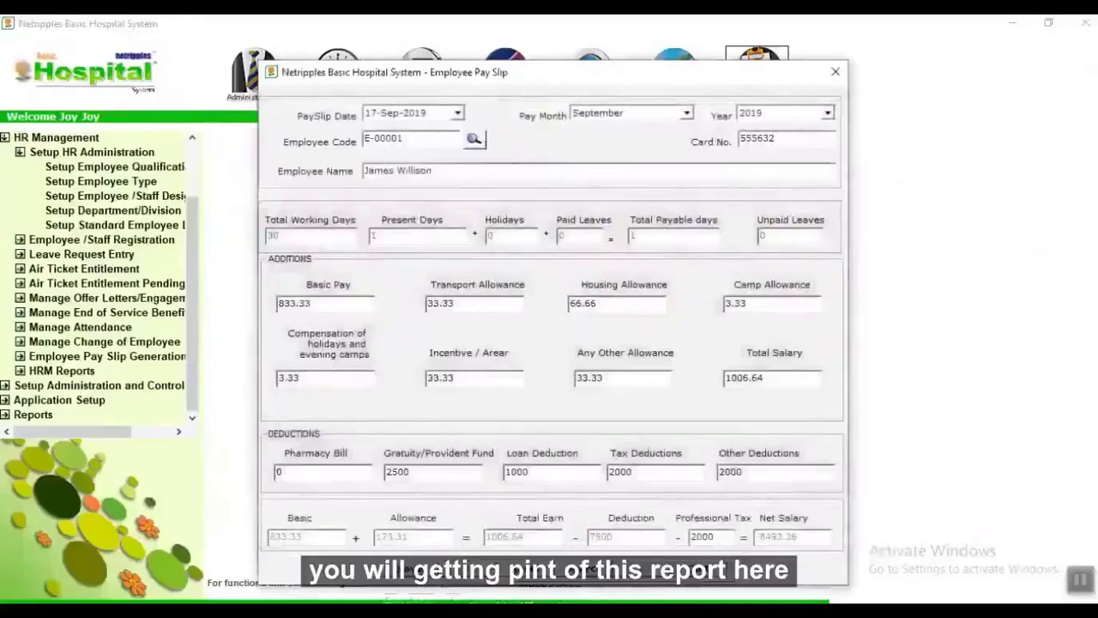
left_click(575, 371)
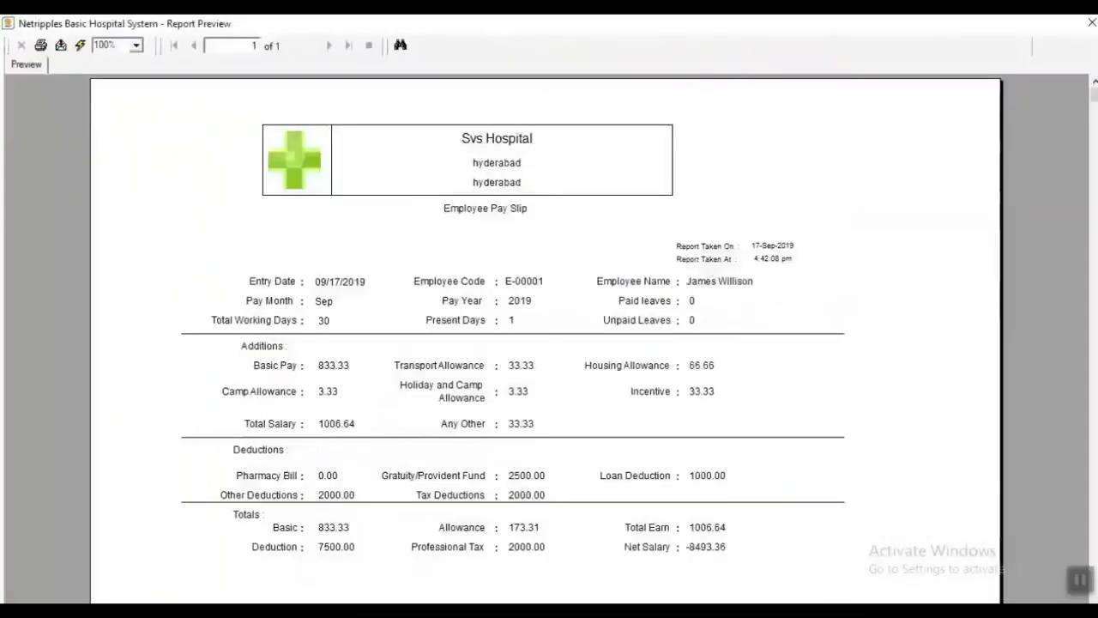
left_click(1092, 22)
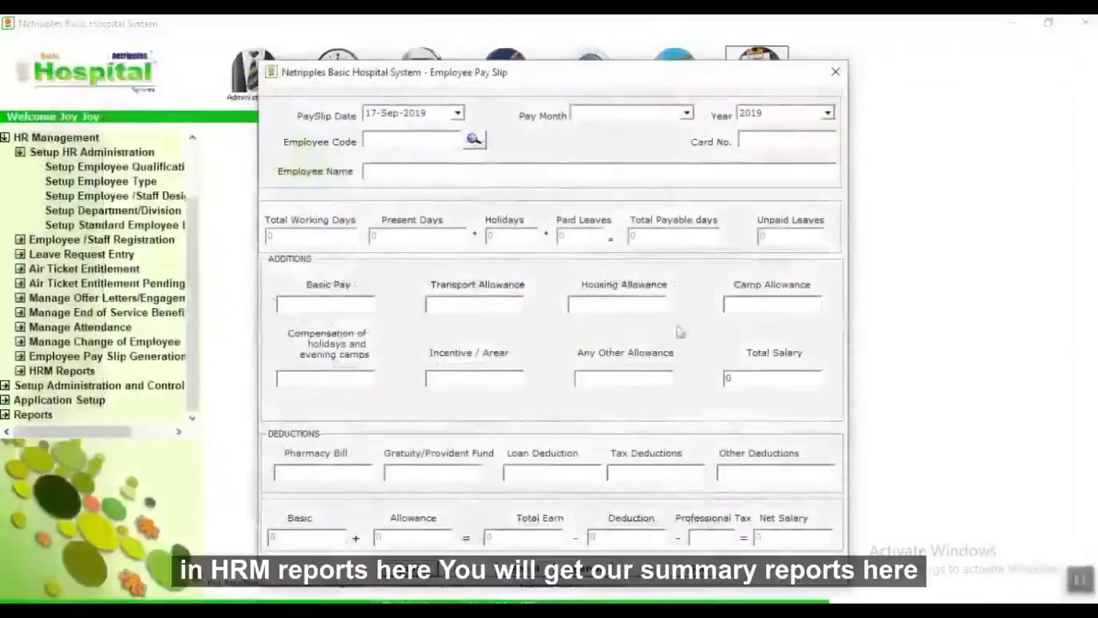
Step: Look over the HRM Reports options, then quit back to the home screen
left_click(62, 371)
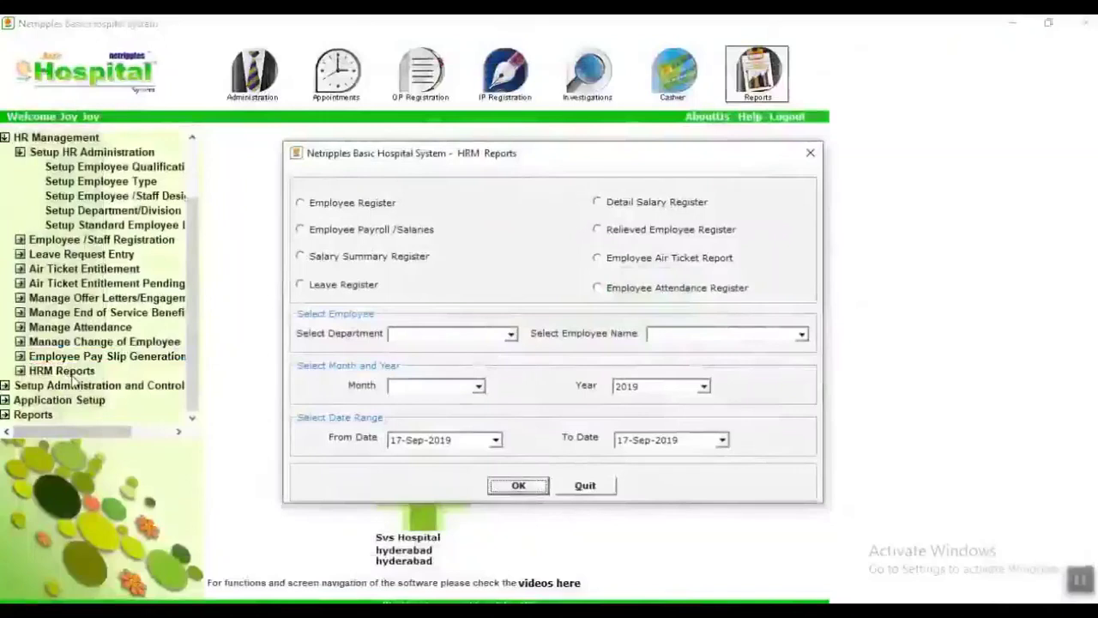
left_click(611, 494)
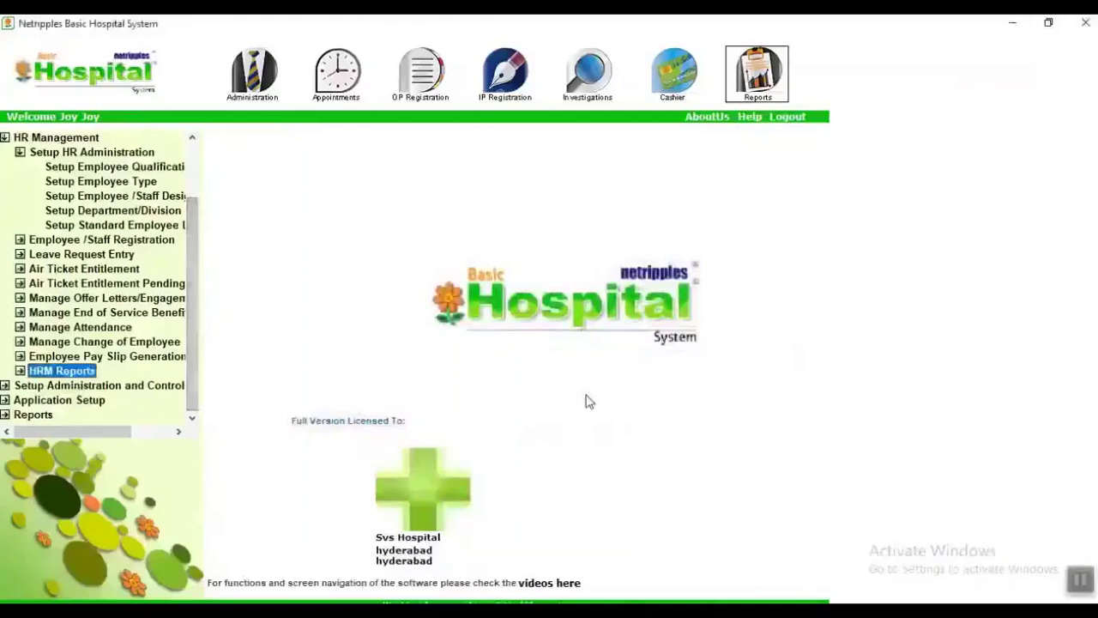
left_click(1079, 580)
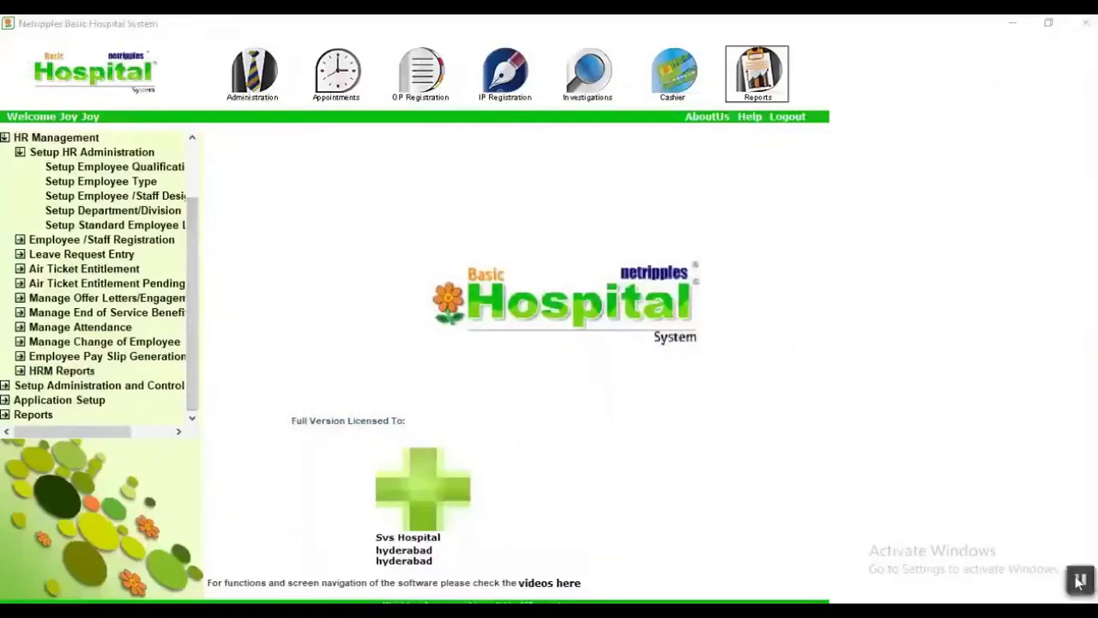